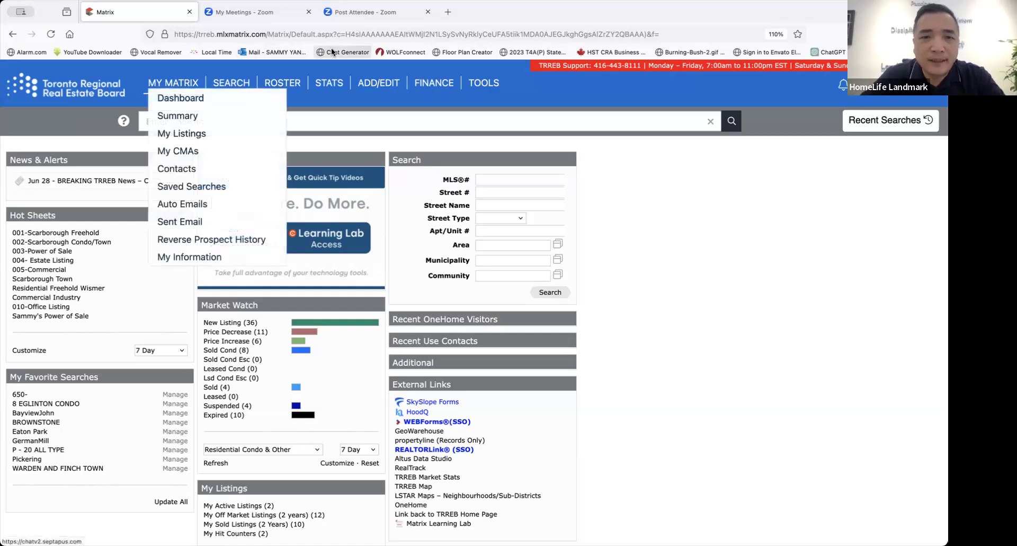
# - Search Google for 'rental wanted toronto' in a new Firefox tab
pyautogui.click(448, 14)
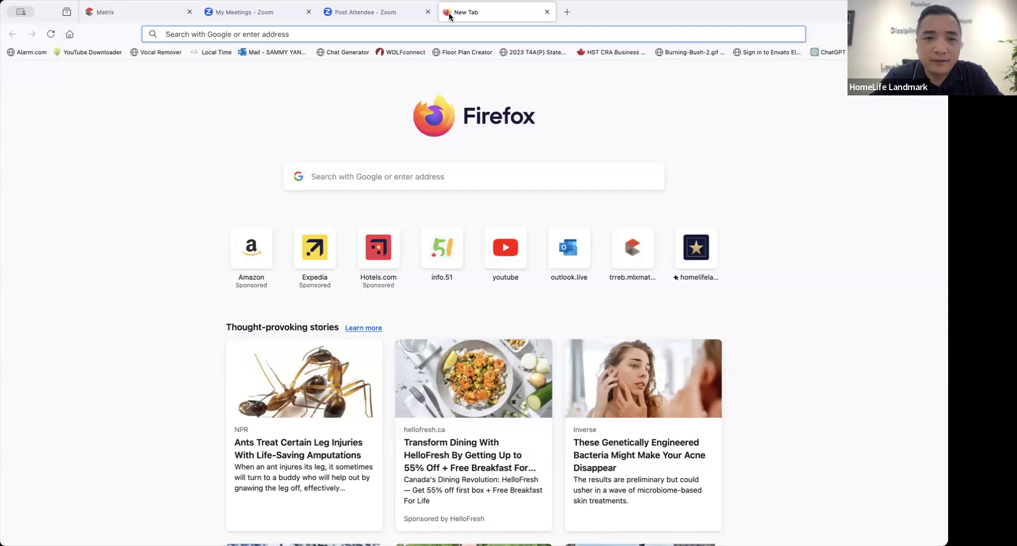
pyautogui.write('e')
pyautogui.press('BackSpace')
pyautogui.press('BackSpace')
pyautogui.write('ren')
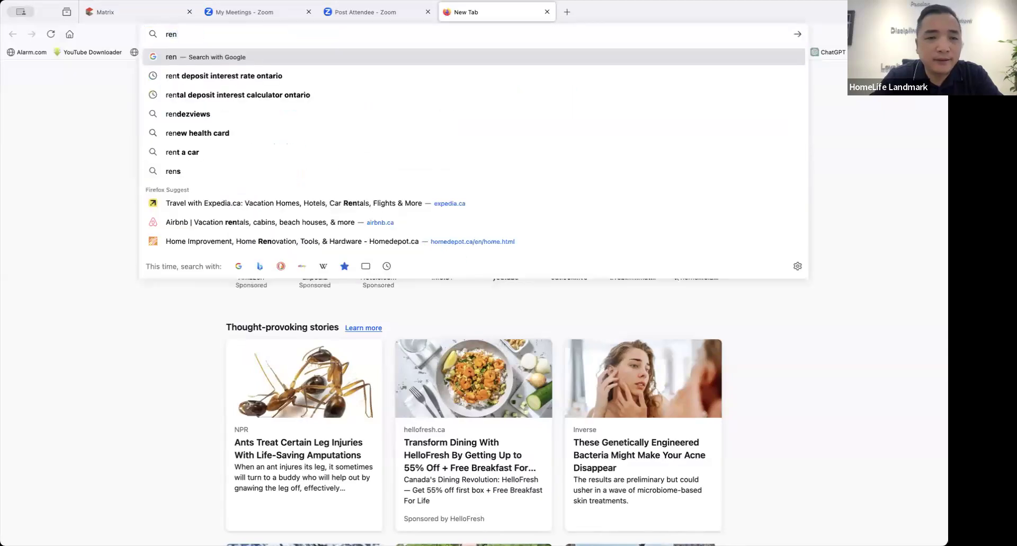
pyautogui.write('tal')
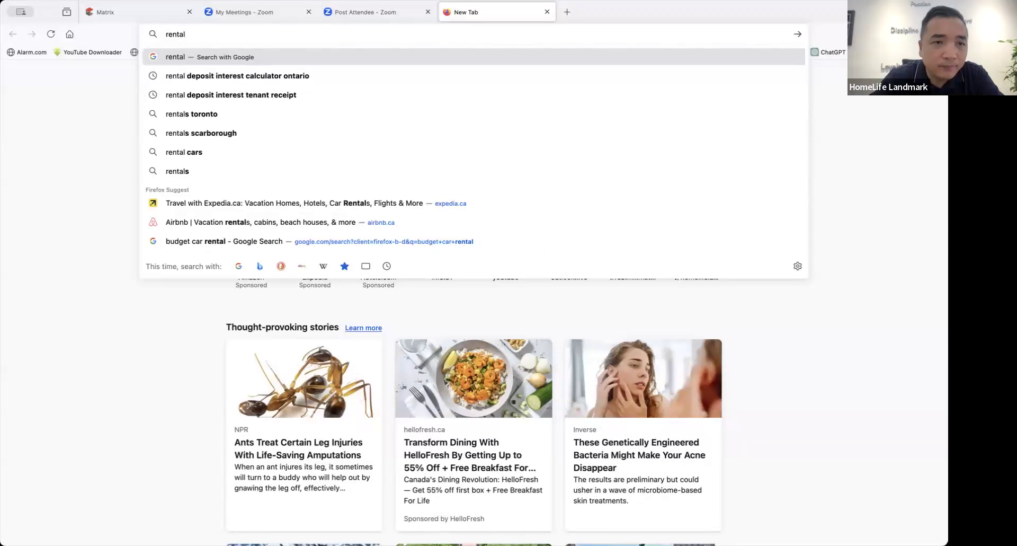
pyautogui.write(' wanted toronto')
pyautogui.press('Return')
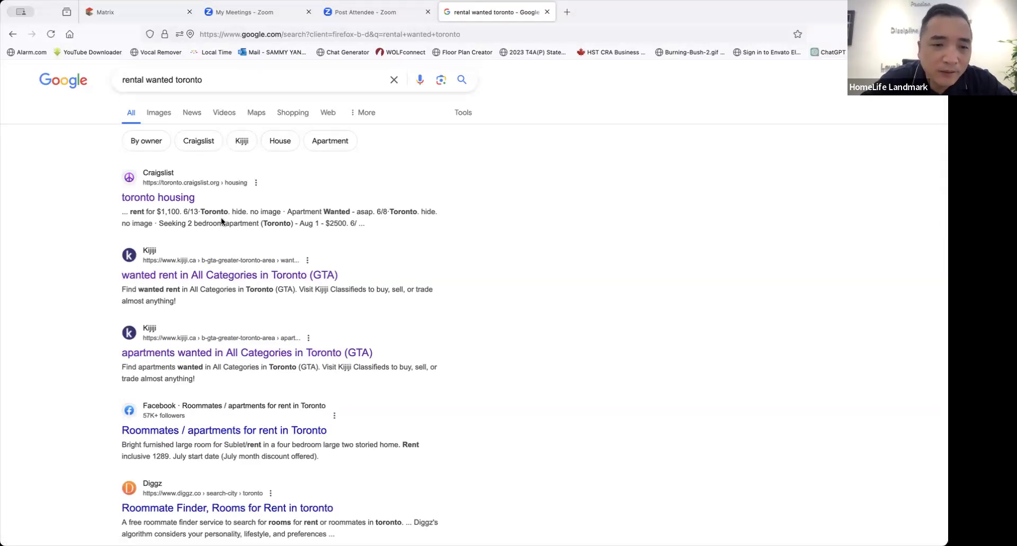
# - Skim the 'rental wanted toronto' results, then go back to Google's home page
pyautogui.scroll(-1, 272, 291)
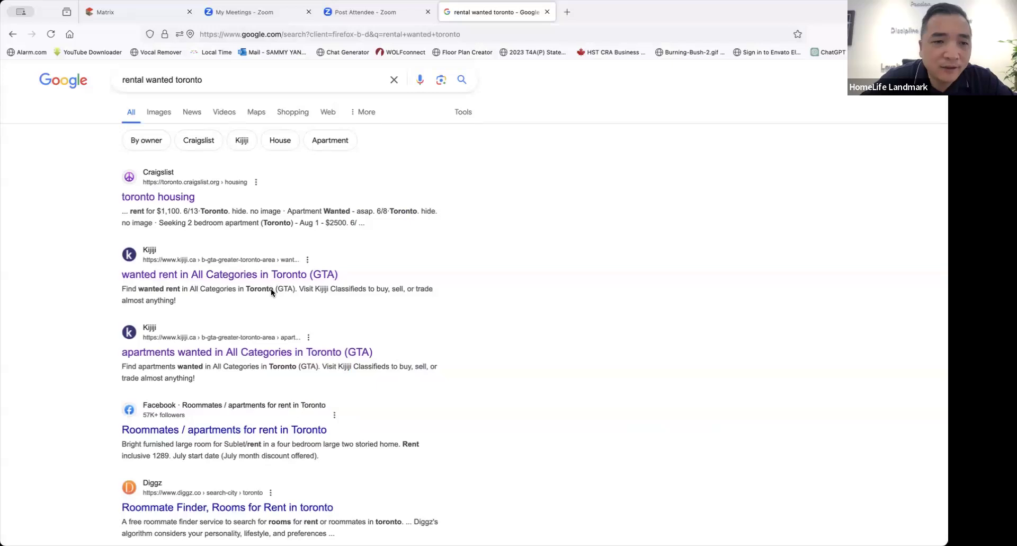
pyautogui.scroll(-1, 272, 291)
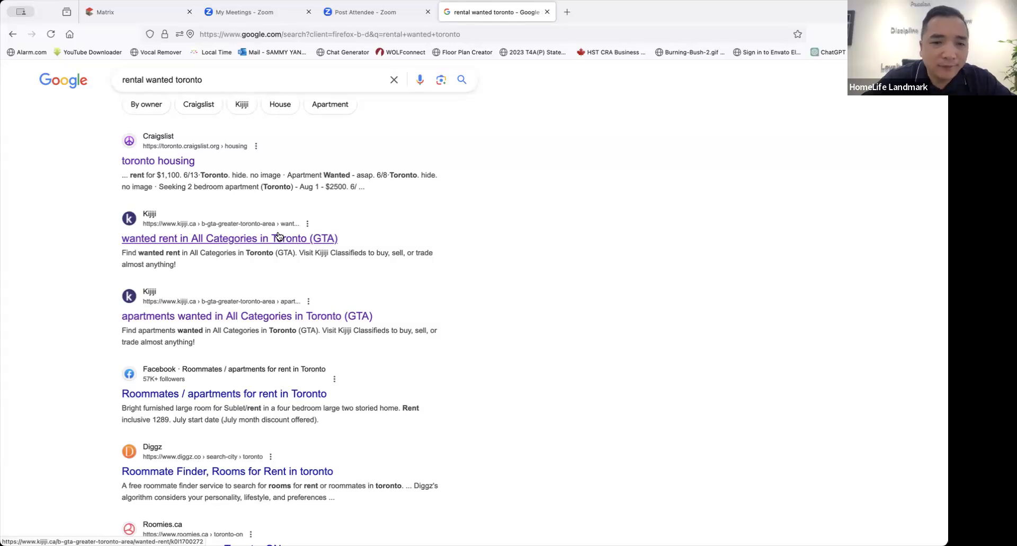
pyautogui.scroll(-4, 263, 275)
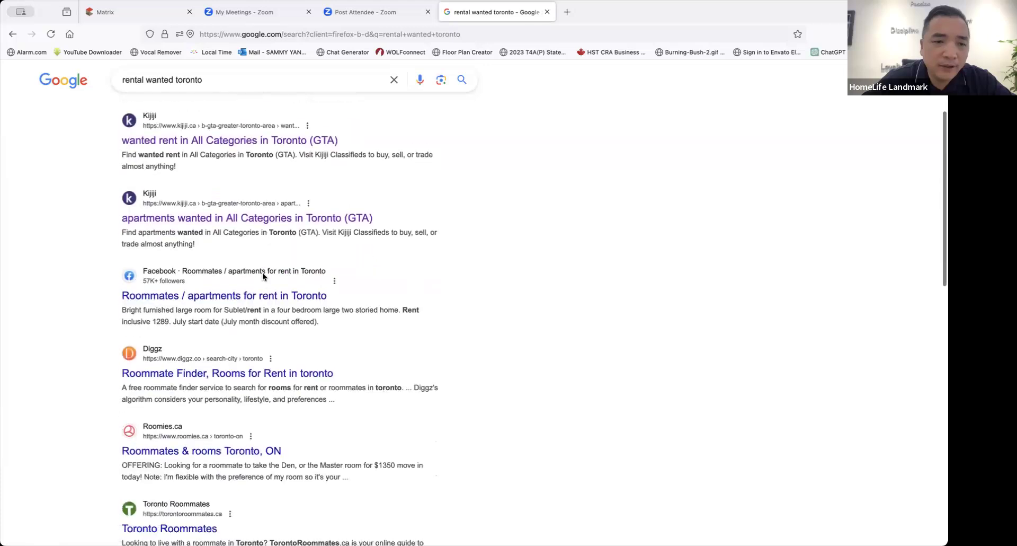
pyautogui.scroll(-8, 263, 275)
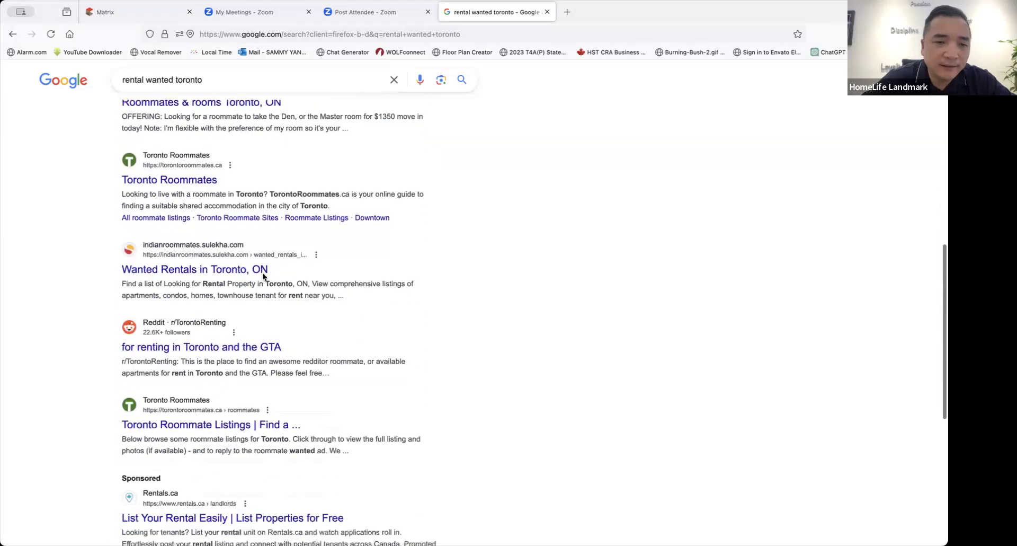
pyautogui.scroll(-7, 263, 276)
pyautogui.scroll(17, 262, 276)
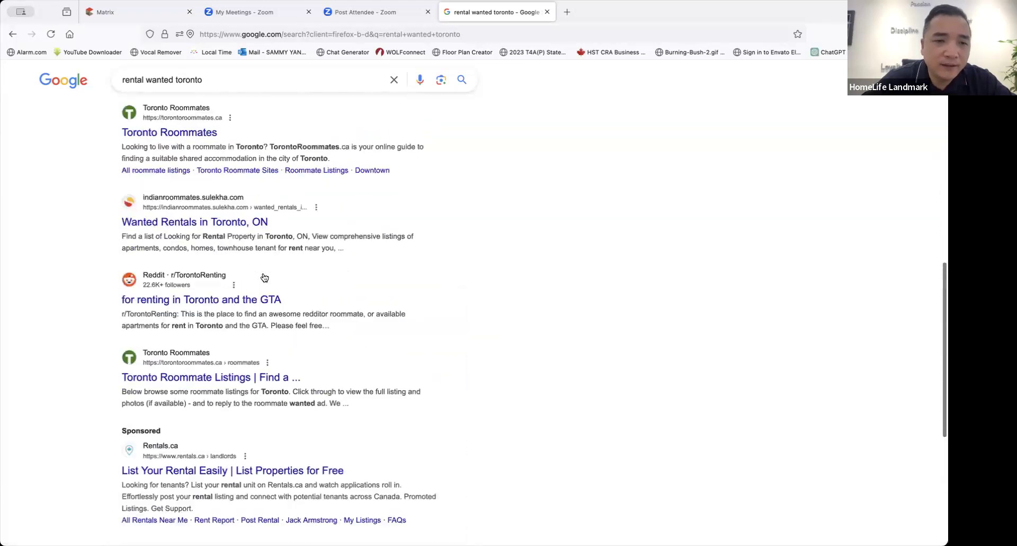
pyautogui.scroll(3, 265, 278)
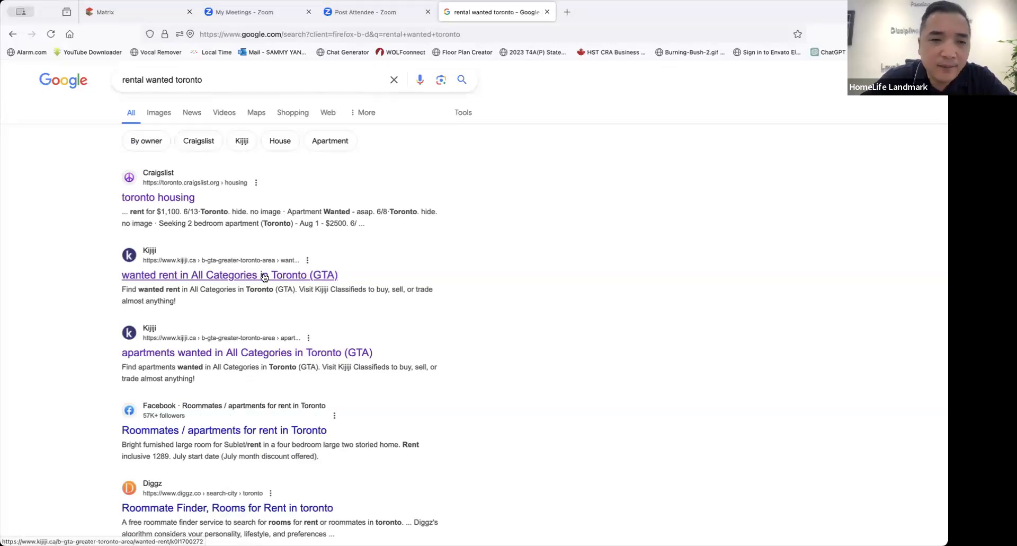
pyautogui.click(61, 90)
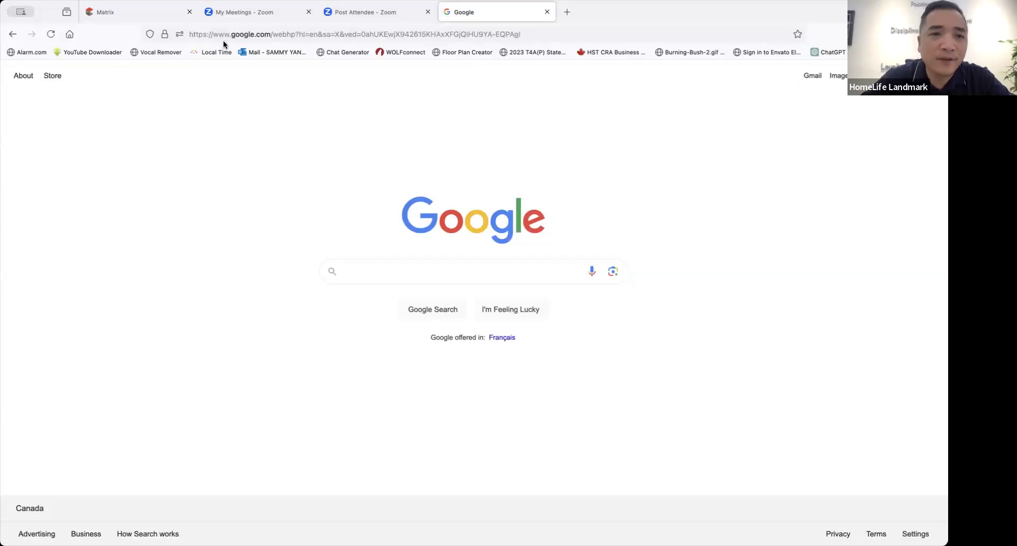
# - Switch back to the Matrix tab and bring up the SEARCH dropdown of search types
pyautogui.click(148, 17)
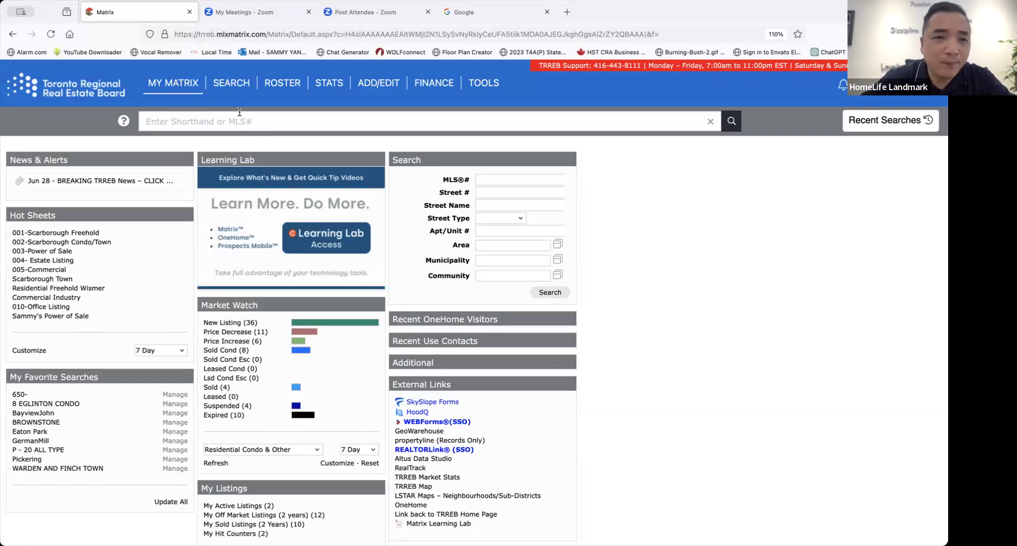
pyautogui.moveTo(239, 91)
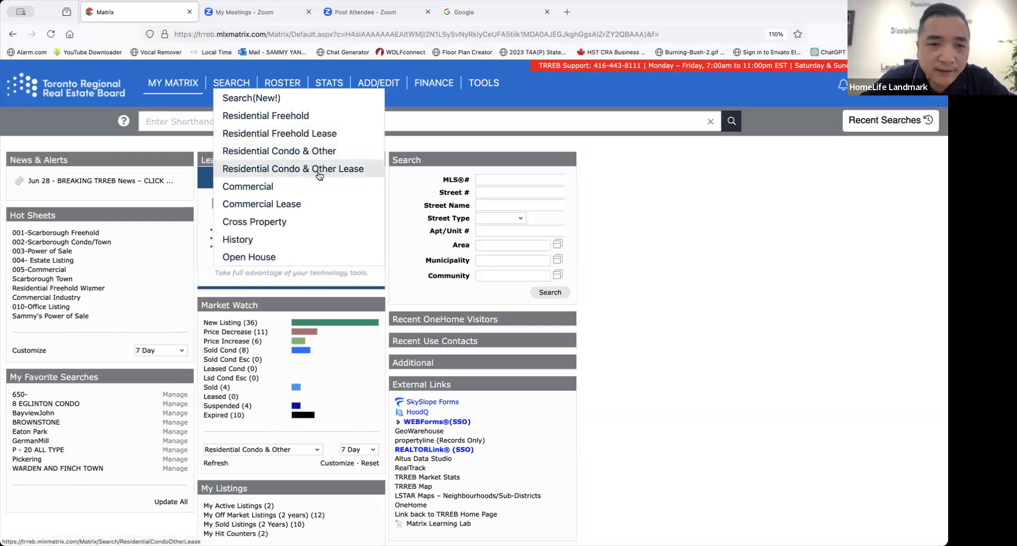
# - Start a Residential Freehold Lease search and centre its map on Wismer Commons
pyautogui.click(324, 138)
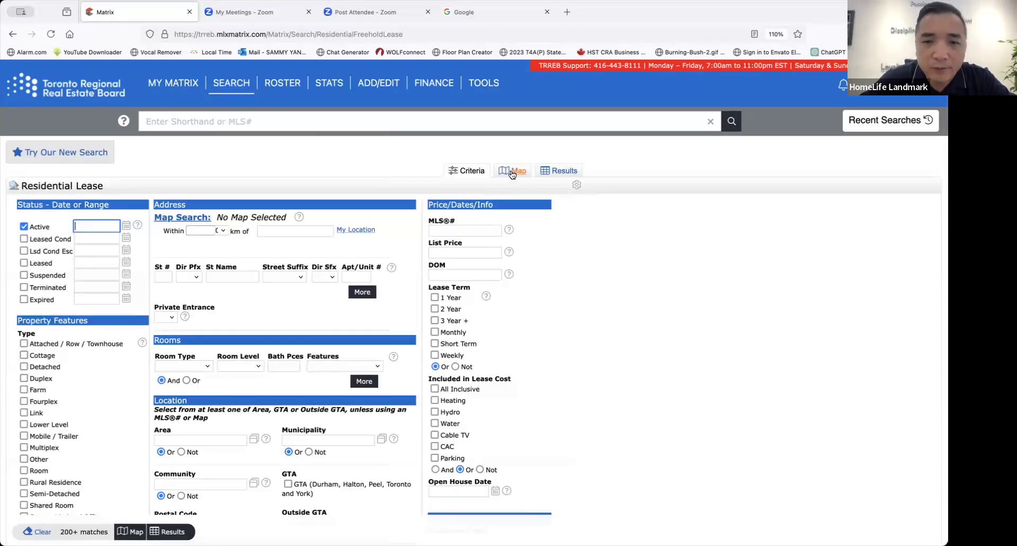
pyautogui.click(197, 218)
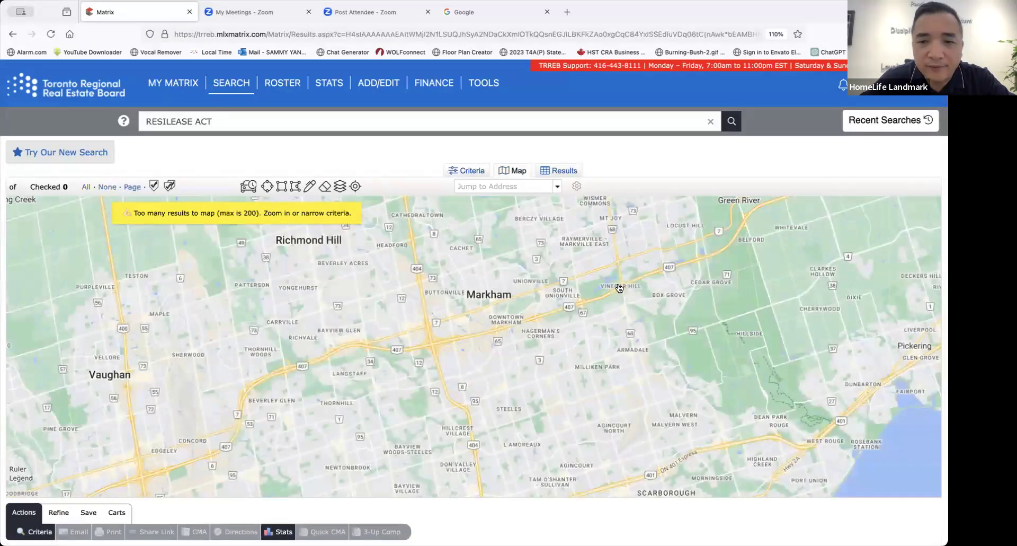
pyautogui.moveTo(617, 385); pyautogui.dragTo(614, 493)
pyautogui.scroll(3, 576, 345)
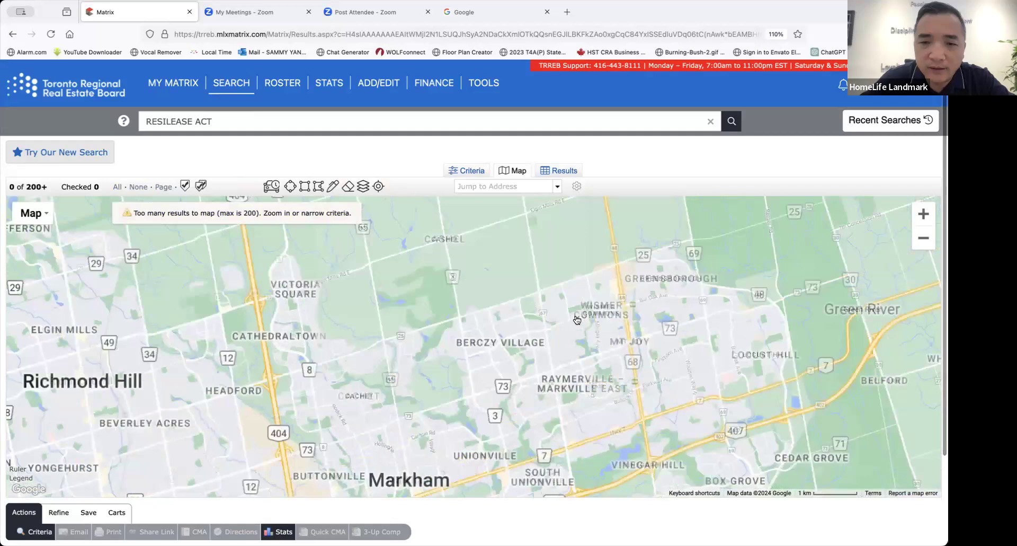
pyautogui.scroll(3, 573, 316)
pyautogui.moveTo(573, 316); pyautogui.dragTo(421, 351)
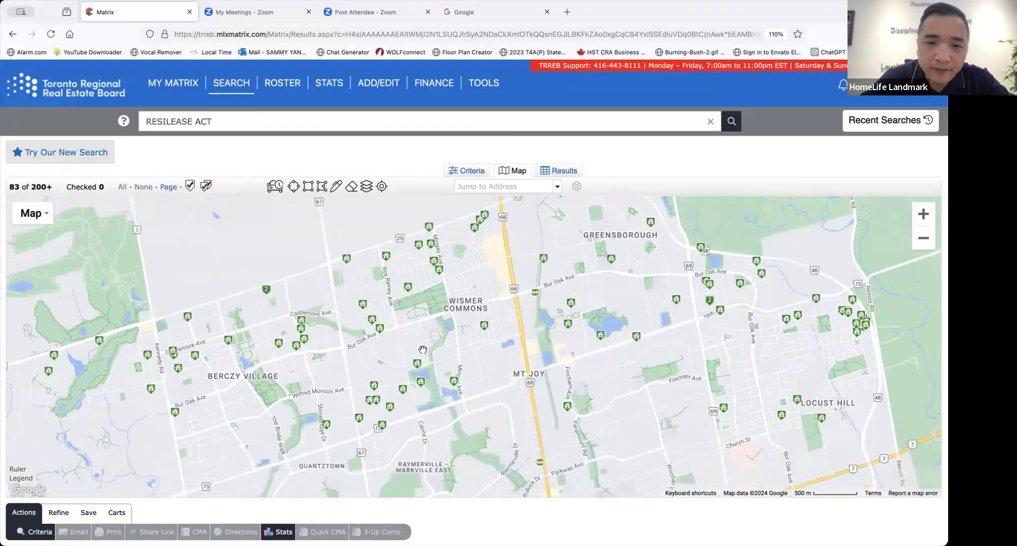
# - Draw a polygon around Wismer Commons and return to the criteria with 24 matches
pyautogui.click(324, 186)
pyautogui.moveTo(329, 265)
pyautogui.mouseDown()
pyautogui.moveTo(492, 211)
pyautogui.moveTo(504, 340)
pyautogui.moveTo(529, 380)
pyautogui.moveTo(354, 439)
pyautogui.moveTo(344, 250)
pyautogui.moveTo(331, 267)
pyautogui.mouseUp()
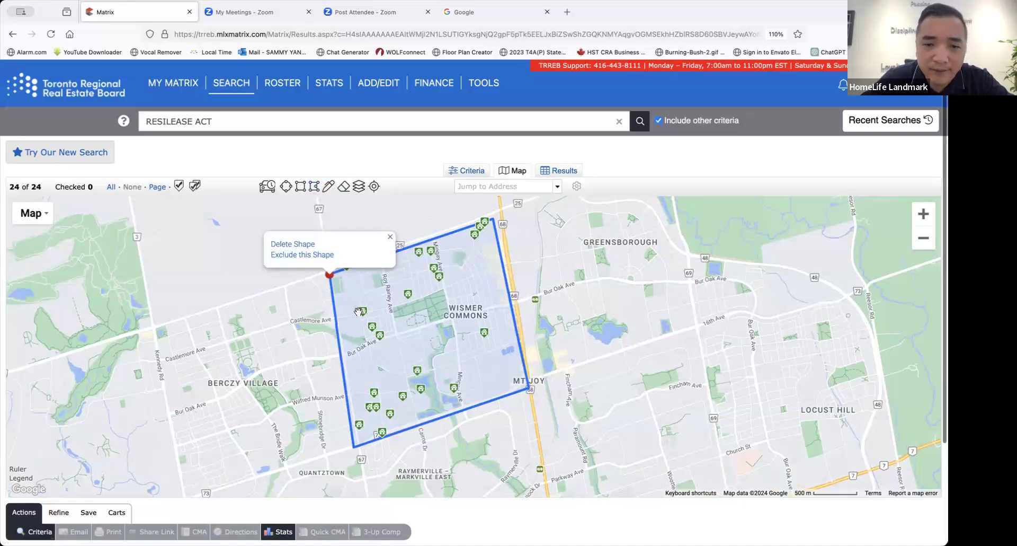
pyautogui.click(369, 288)
pyautogui.click(466, 171)
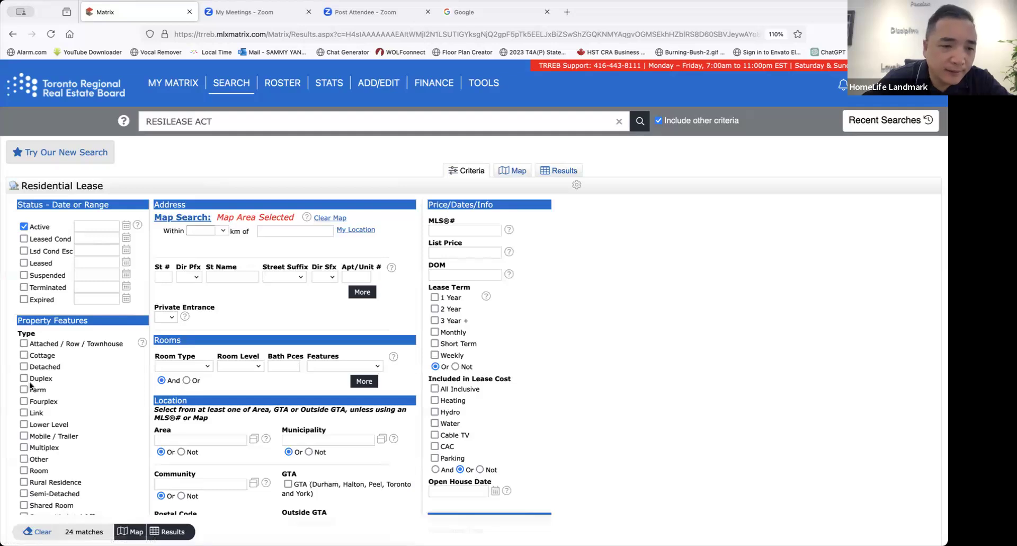
# - Add Detached type and 2 garage parking spaces, then view the 5 matching listings
pyautogui.click(24, 367)
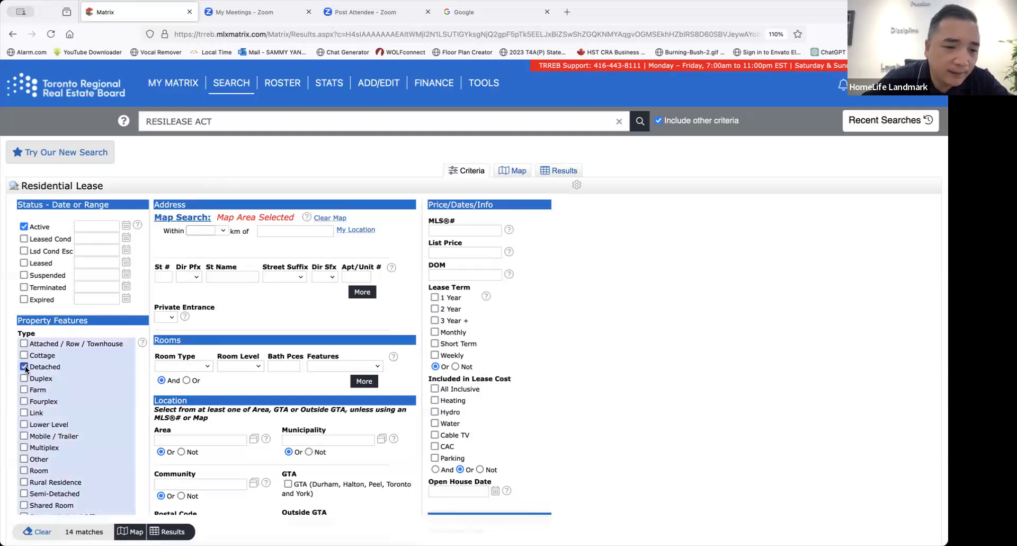
pyautogui.scroll(-5, 159, 436)
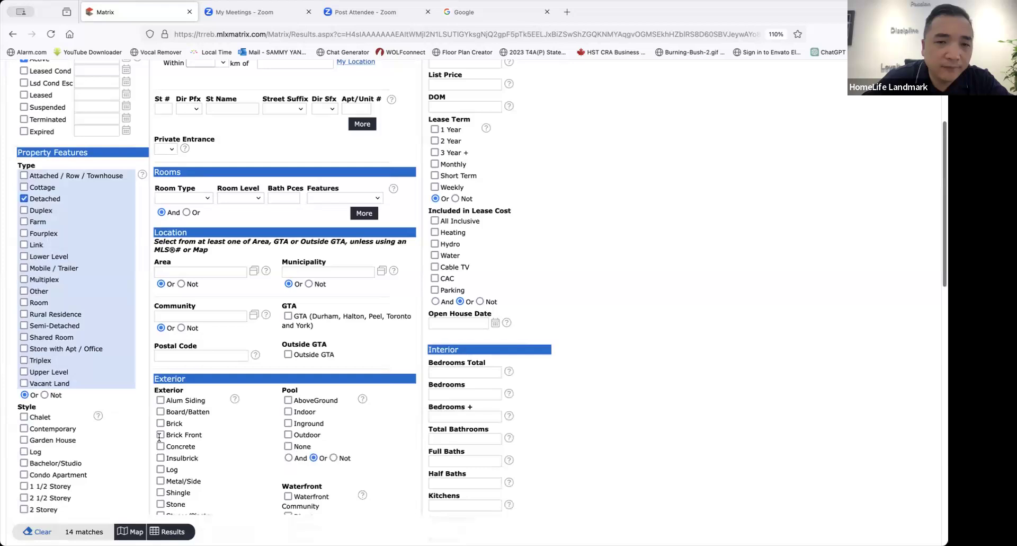
pyautogui.scroll(-12, 175, 444)
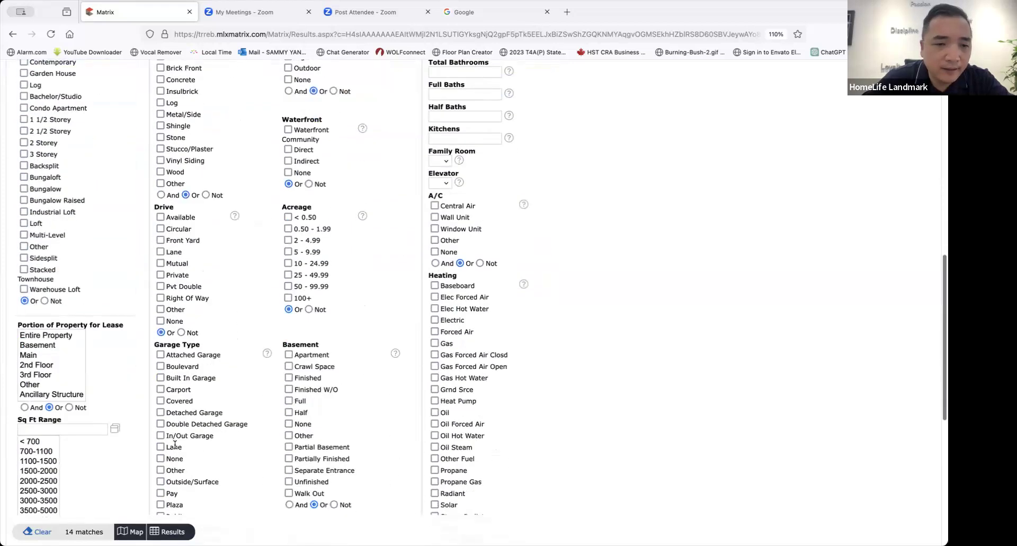
pyautogui.scroll(-6, 175, 444)
pyautogui.click(191, 371)
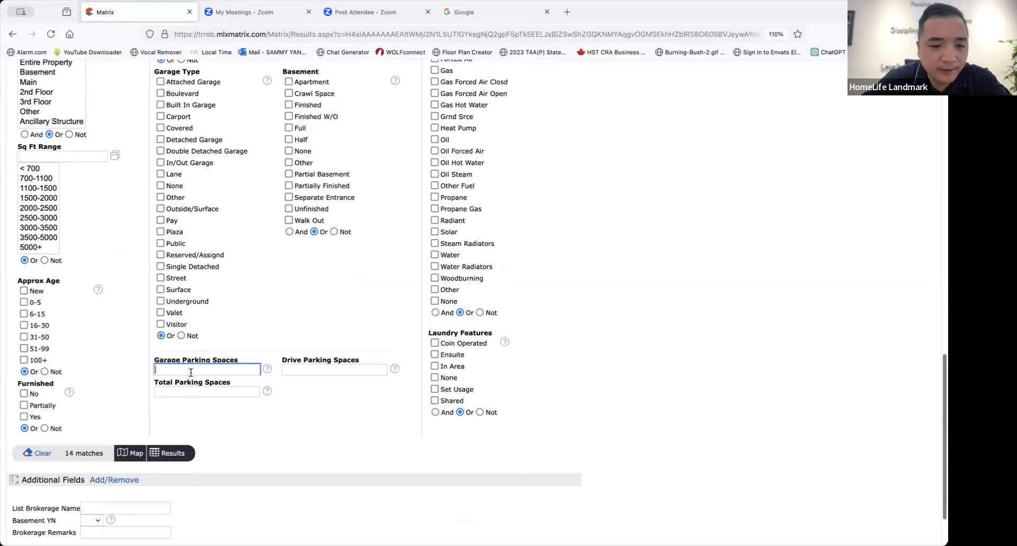
pyautogui.write('2')
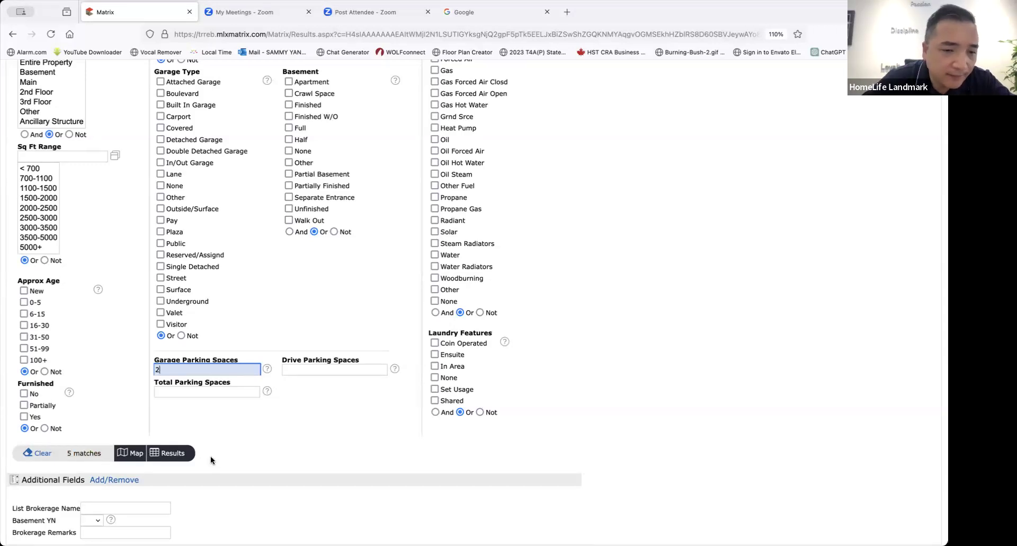
pyautogui.click(172, 453)
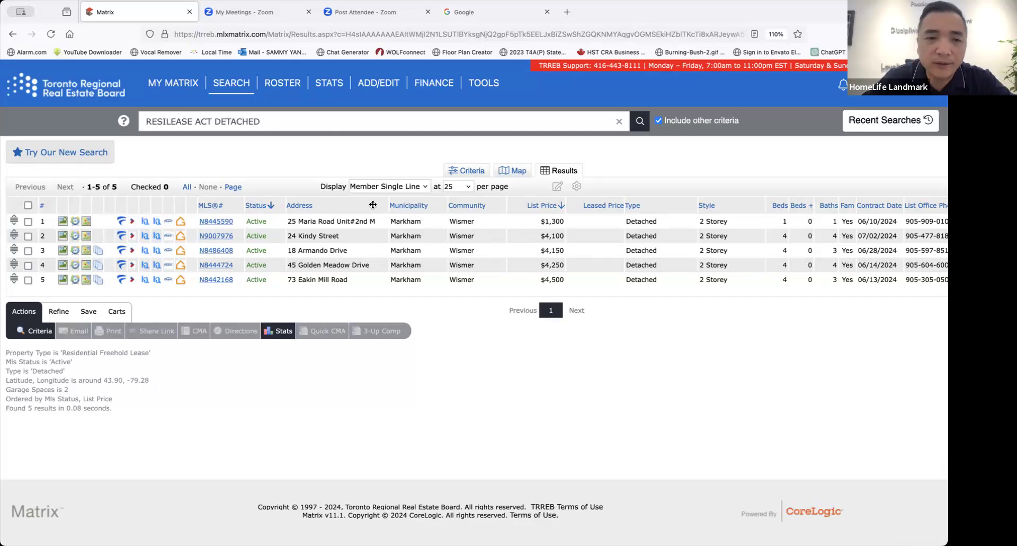
pyautogui.click(216, 222)
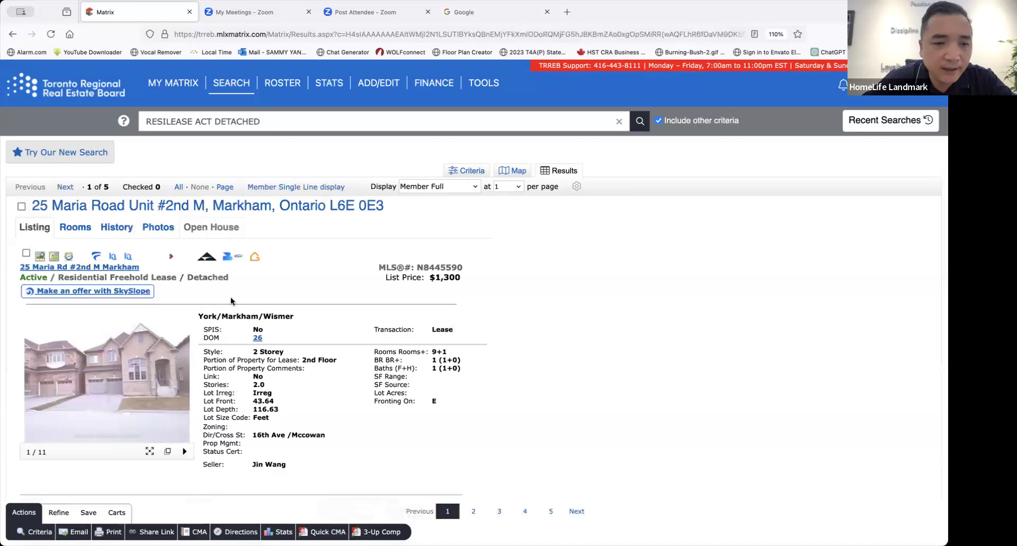
pyautogui.scroll(-2, 275, 344)
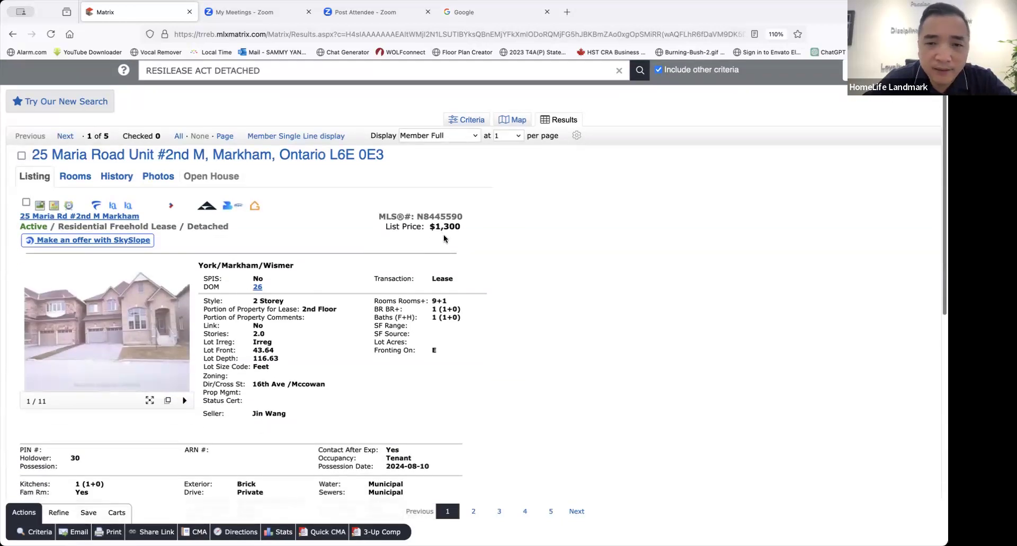
pyautogui.moveTo(303, 309); pyautogui.dragTo(341, 314)
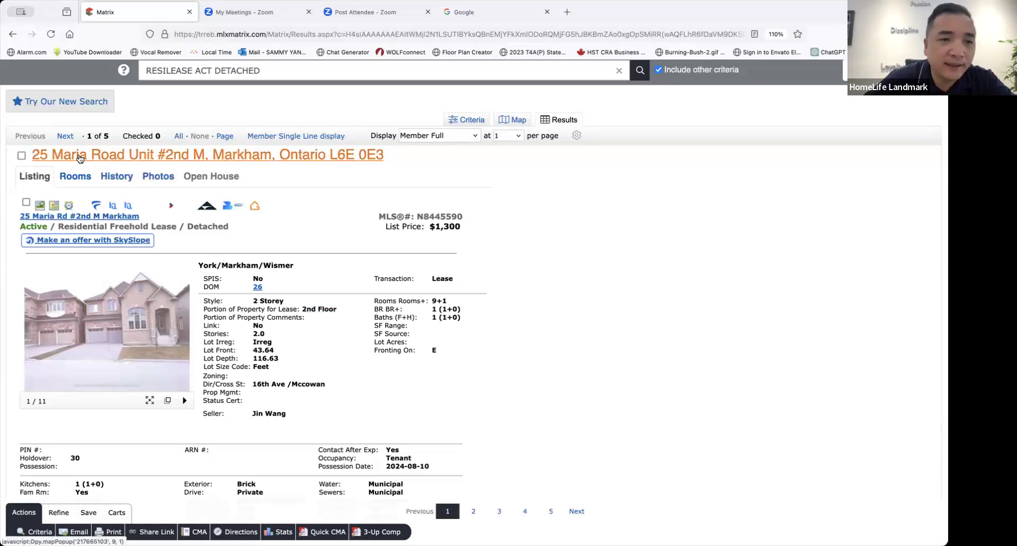
pyautogui.click(65, 136)
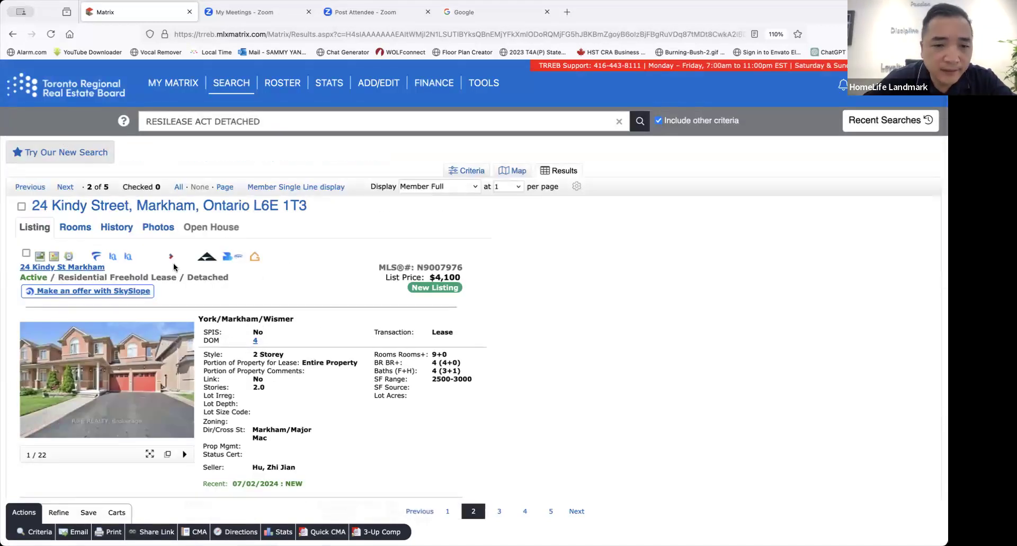
pyautogui.scroll(-2, 371, 360)
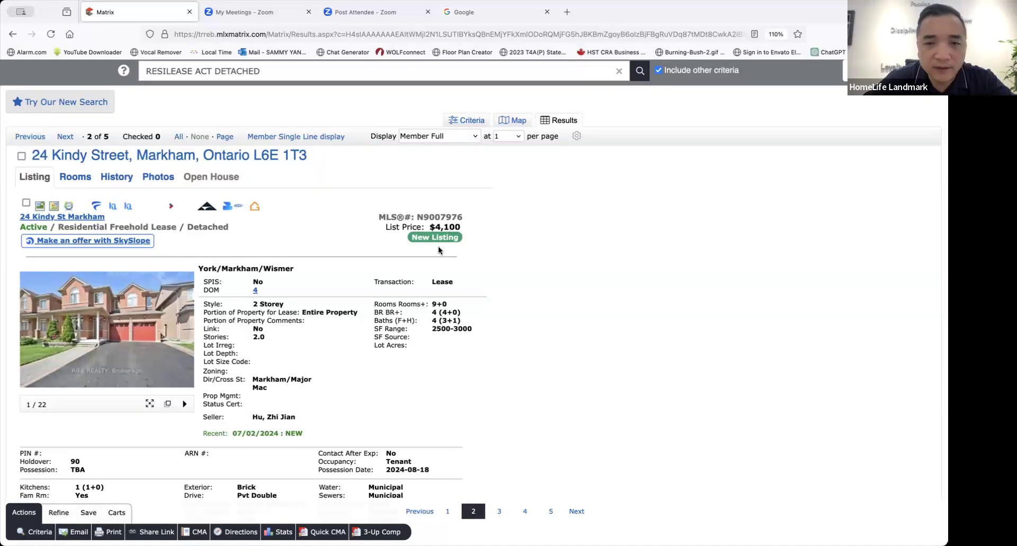
pyautogui.scroll(-1, 351, 370)
pyautogui.scroll(-10, 350, 370)
pyautogui.scroll(5, 350, 370)
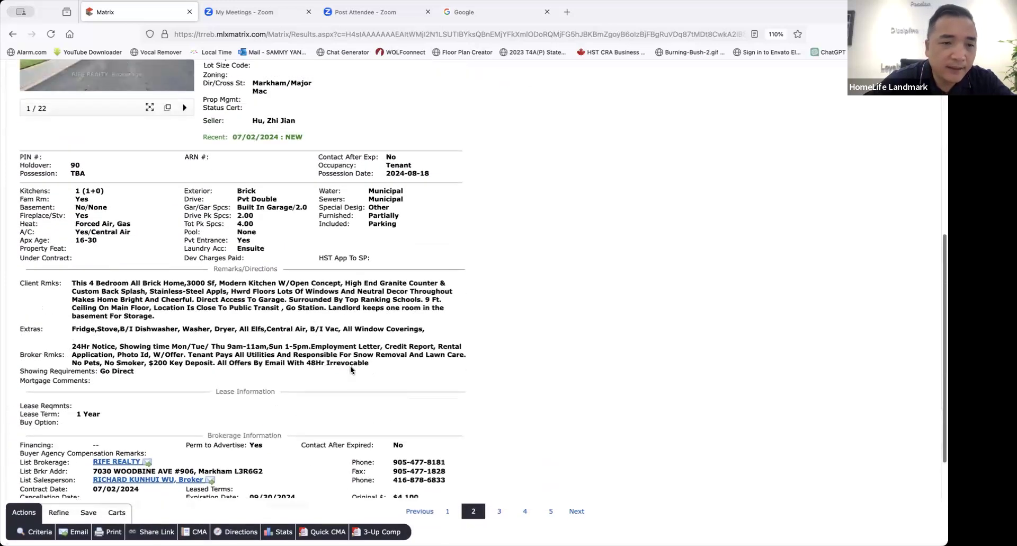
pyautogui.scroll(5, 351, 369)
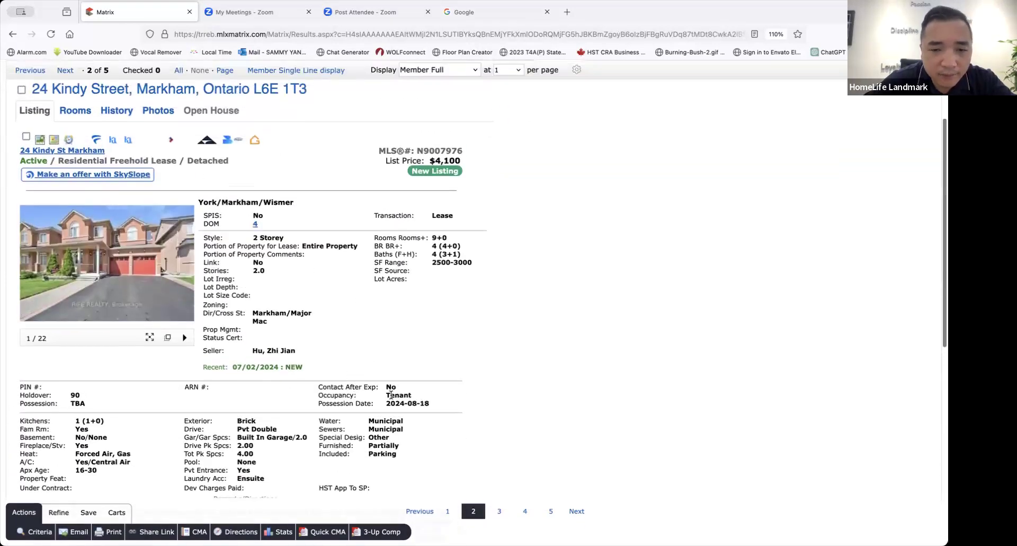
pyautogui.moveTo(386, 395); pyautogui.dragTo(424, 398)
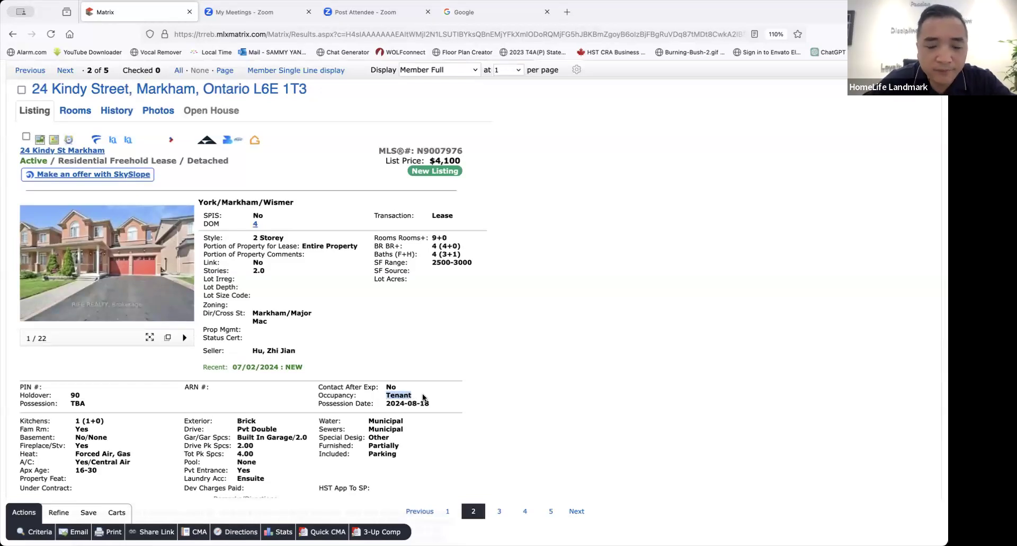
pyautogui.click(414, 404)
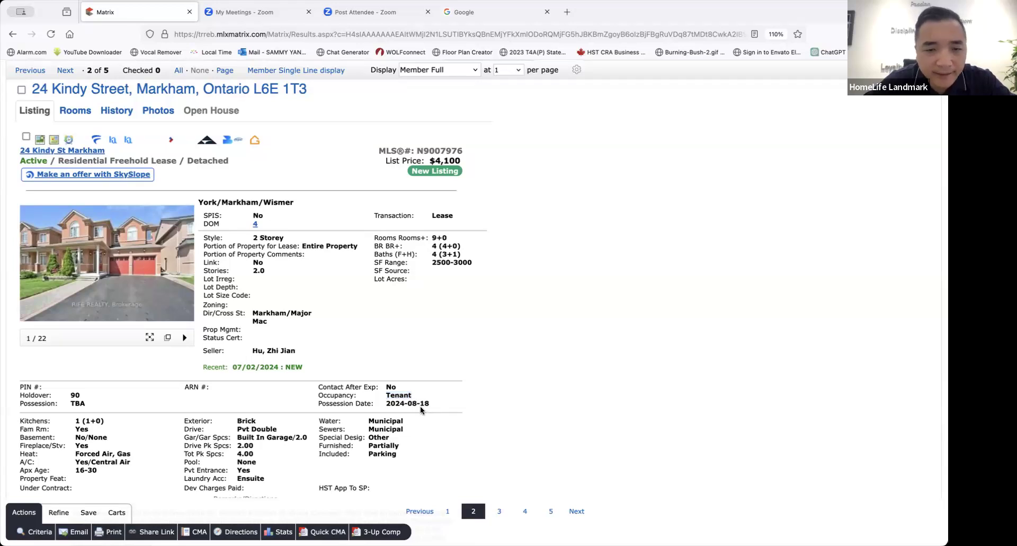
pyautogui.moveTo(385, 404); pyautogui.dragTo(431, 406)
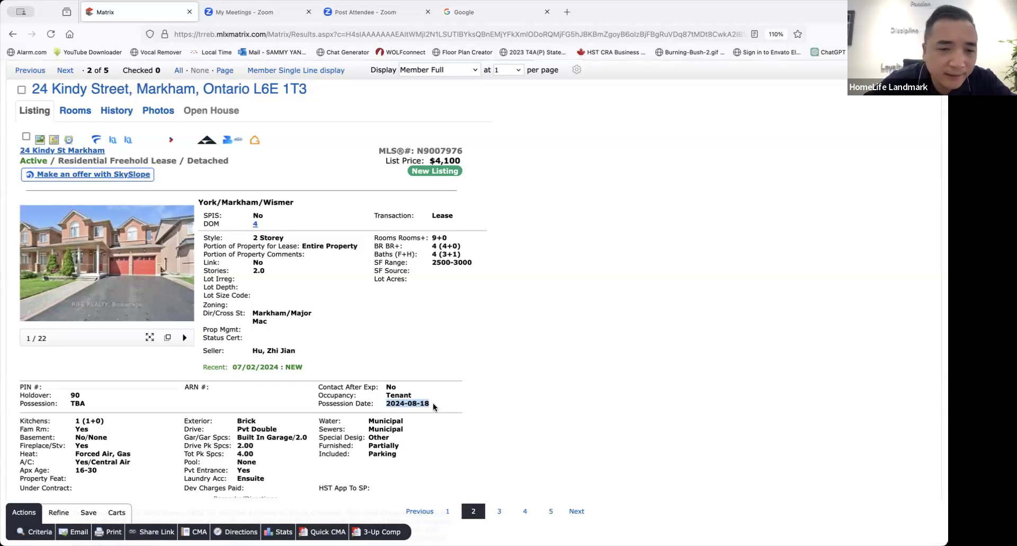
pyautogui.click(433, 404)
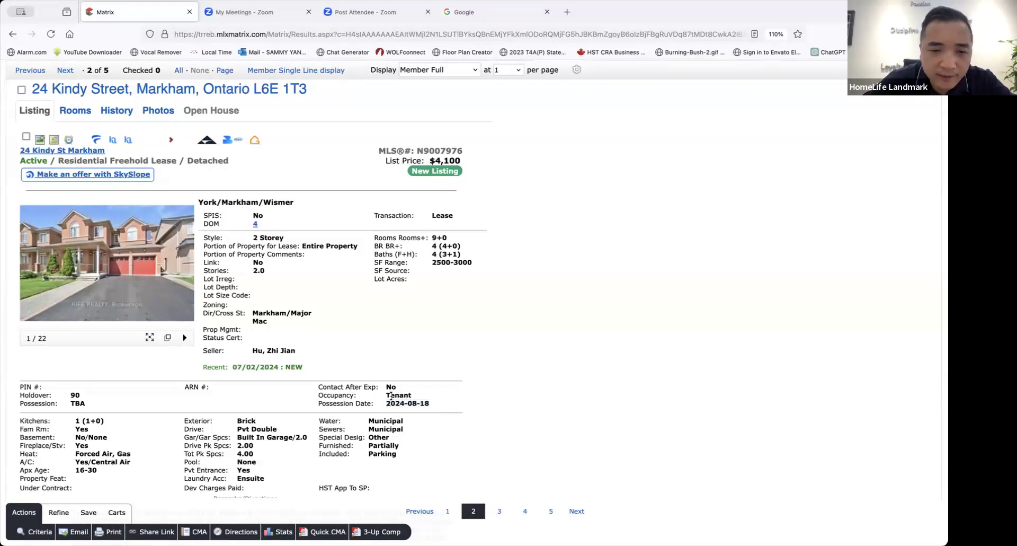
pyautogui.moveTo(388, 396); pyautogui.dragTo(415, 398)
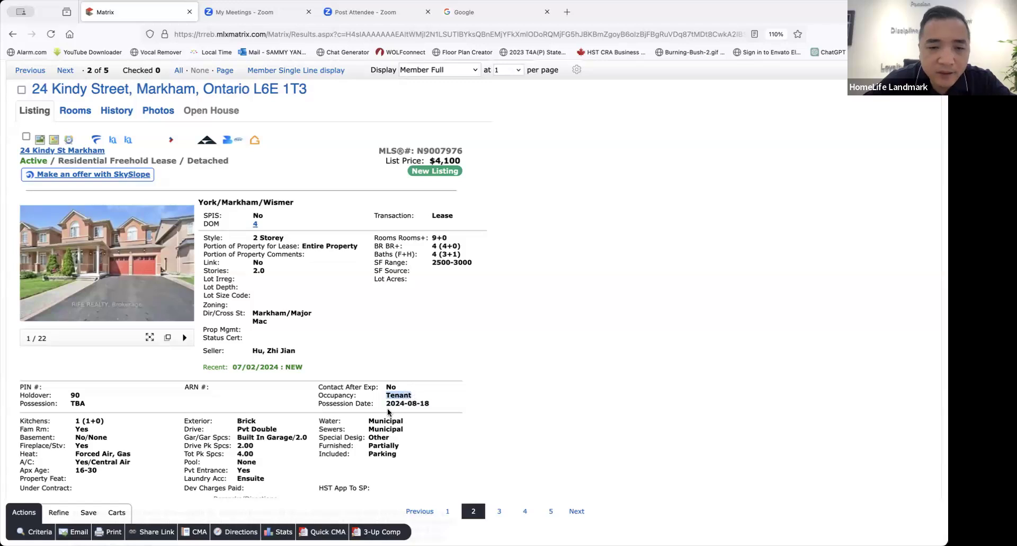
pyautogui.scroll(-8, 387, 408)
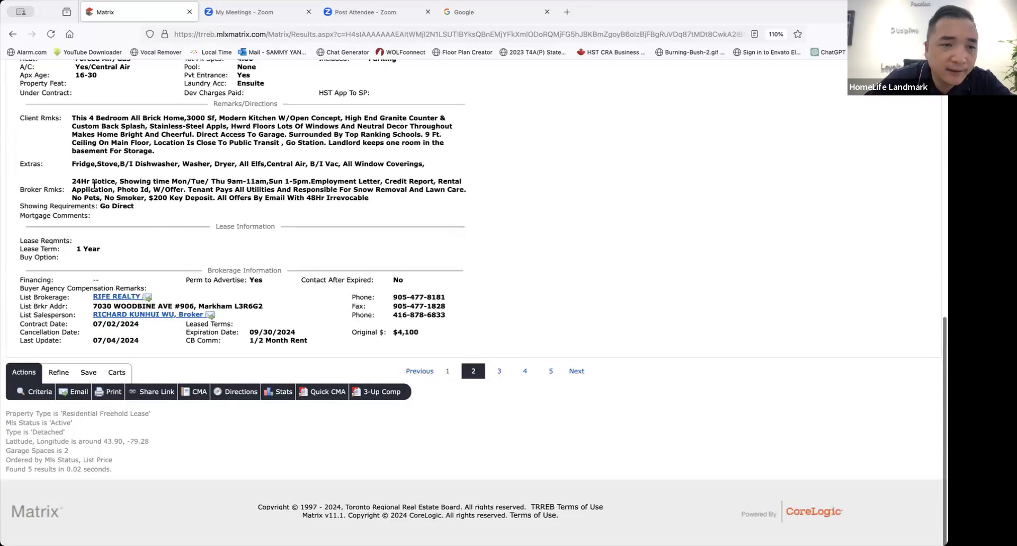
pyautogui.moveTo(72, 182); pyautogui.dragTo(132, 186)
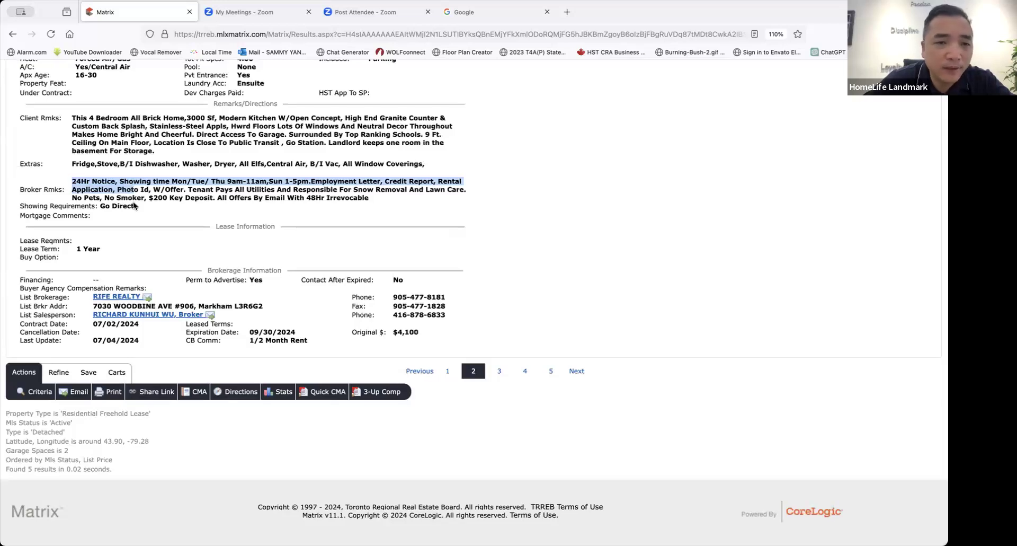
pyautogui.scroll(8, 133, 186)
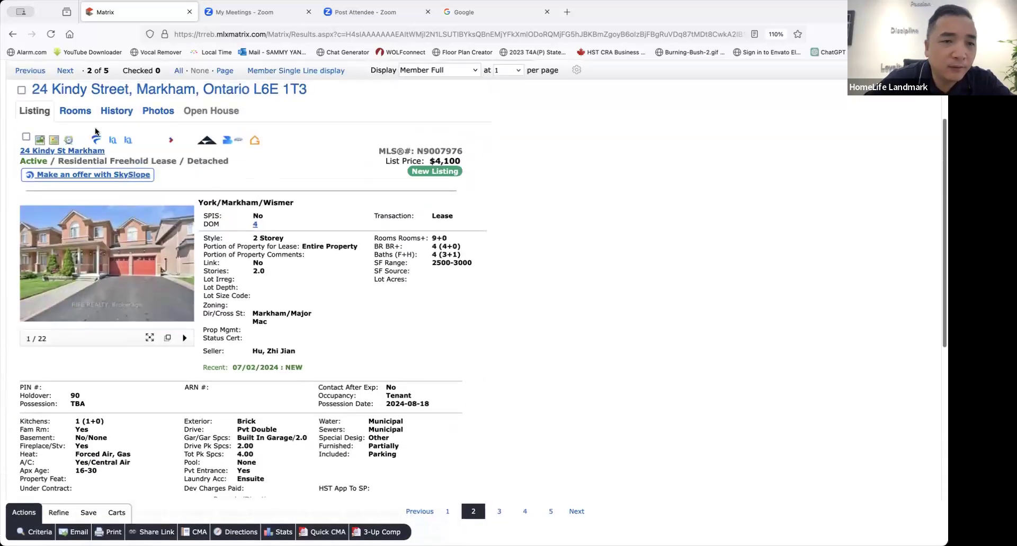
pyautogui.scroll(2, 95, 127)
pyautogui.click(66, 145)
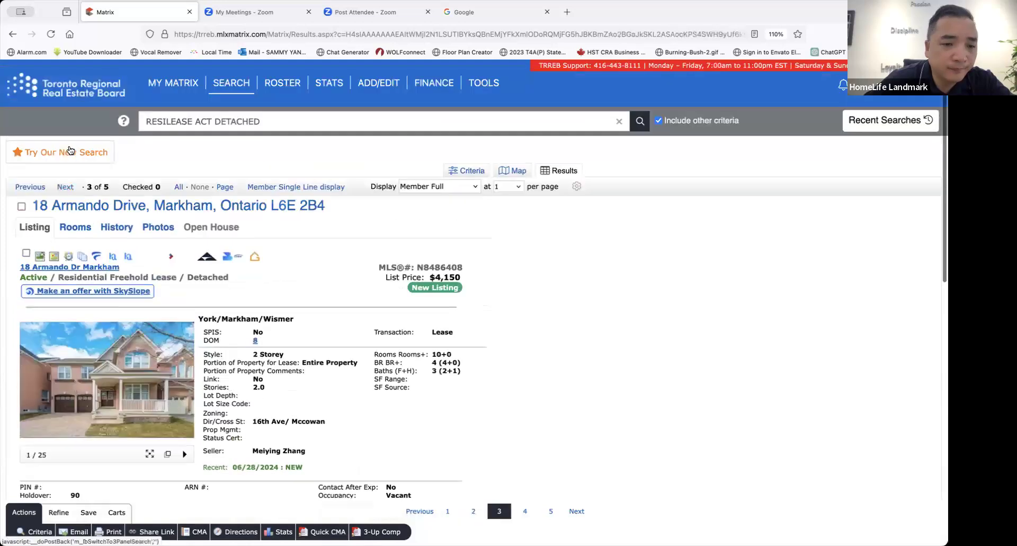
pyautogui.scroll(-1, 278, 316)
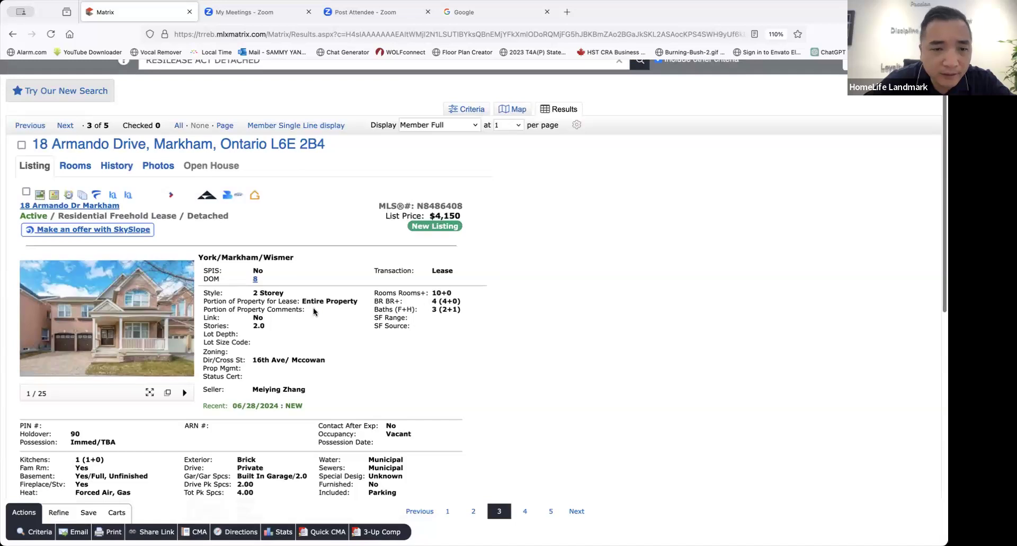
pyautogui.moveTo(302, 300); pyautogui.dragTo(358, 301)
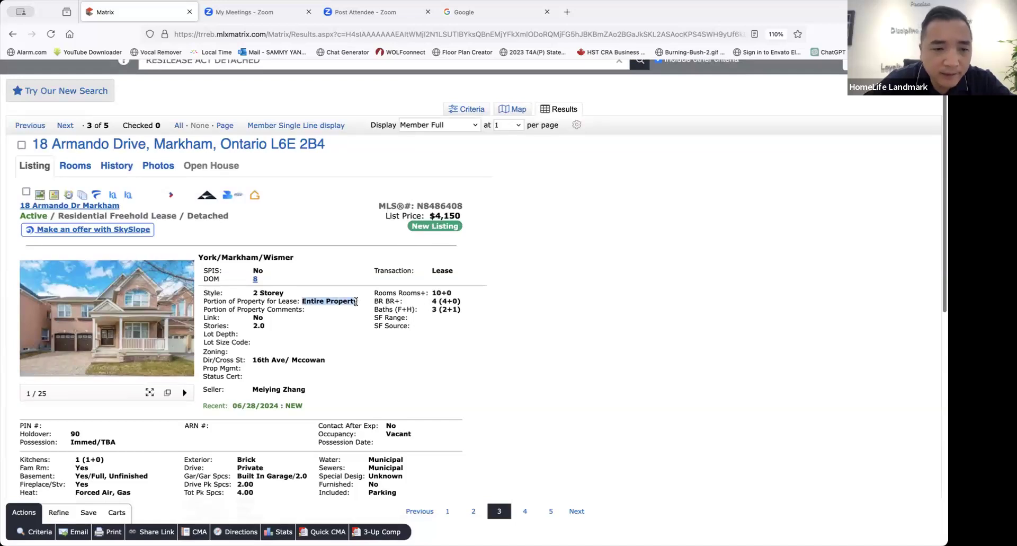
pyautogui.scroll(-1, 341, 348)
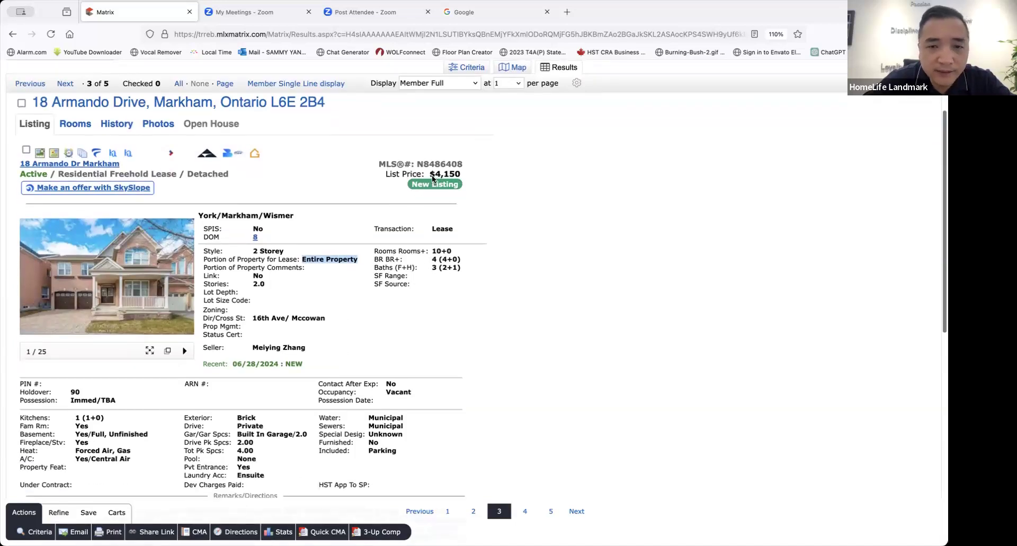
pyautogui.scroll(-3, 427, 303)
pyautogui.moveTo(387, 272); pyautogui.dragTo(411, 278)
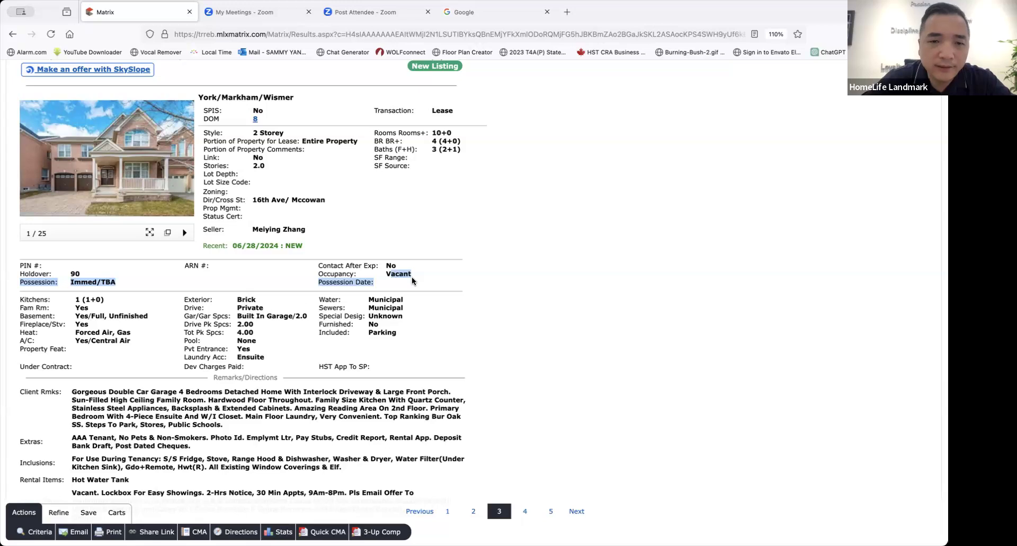
pyautogui.click(412, 278)
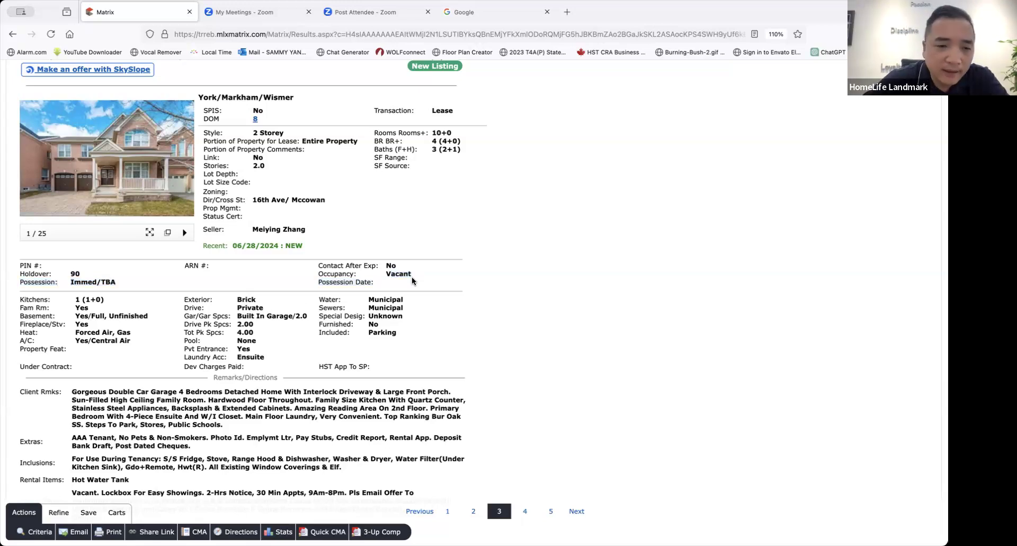
pyautogui.scroll(3, 412, 278)
pyautogui.scroll(3, 412, 281)
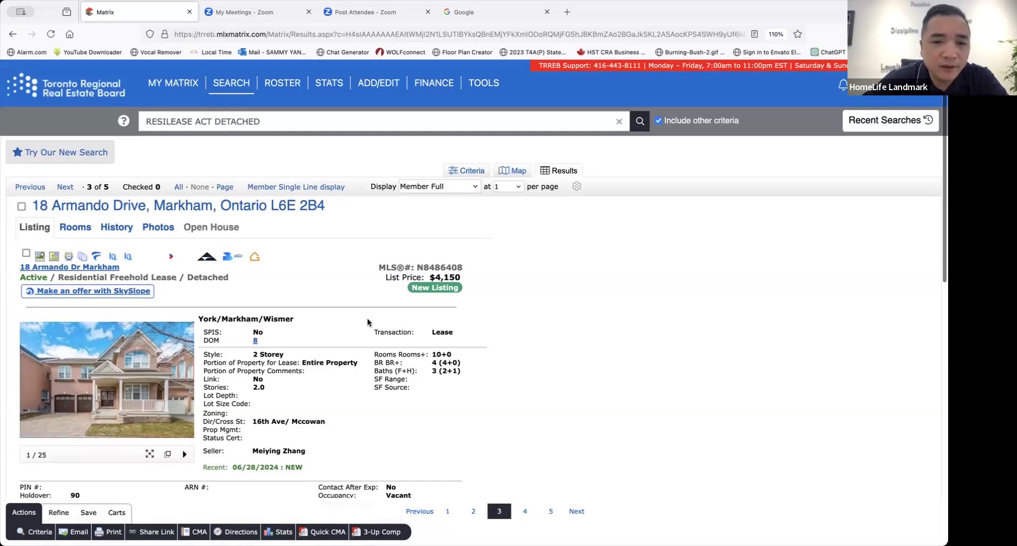
pyautogui.scroll(-1, 368, 322)
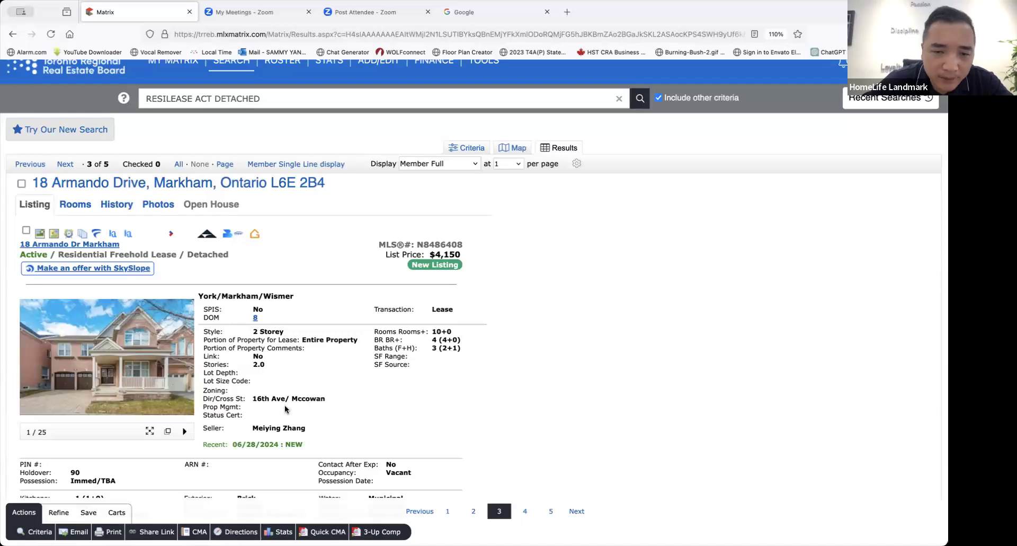
pyautogui.scroll(-2, 285, 405)
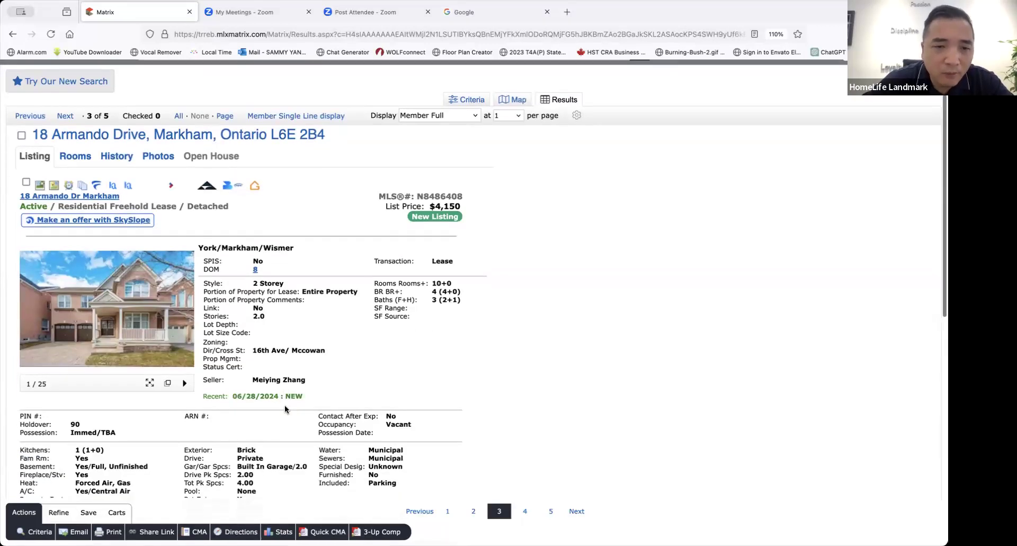
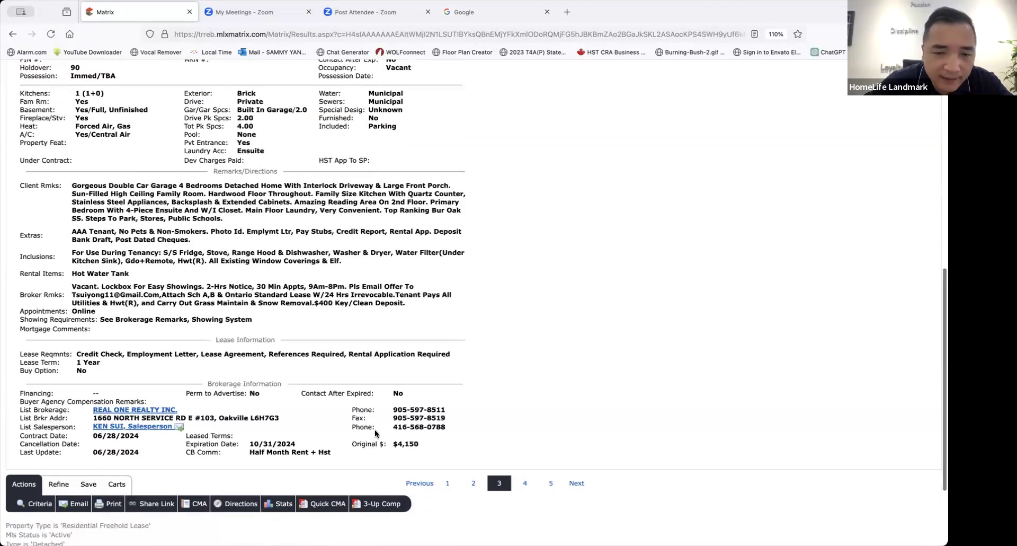
pyautogui.moveTo(393, 426); pyautogui.dragTo(443, 436)
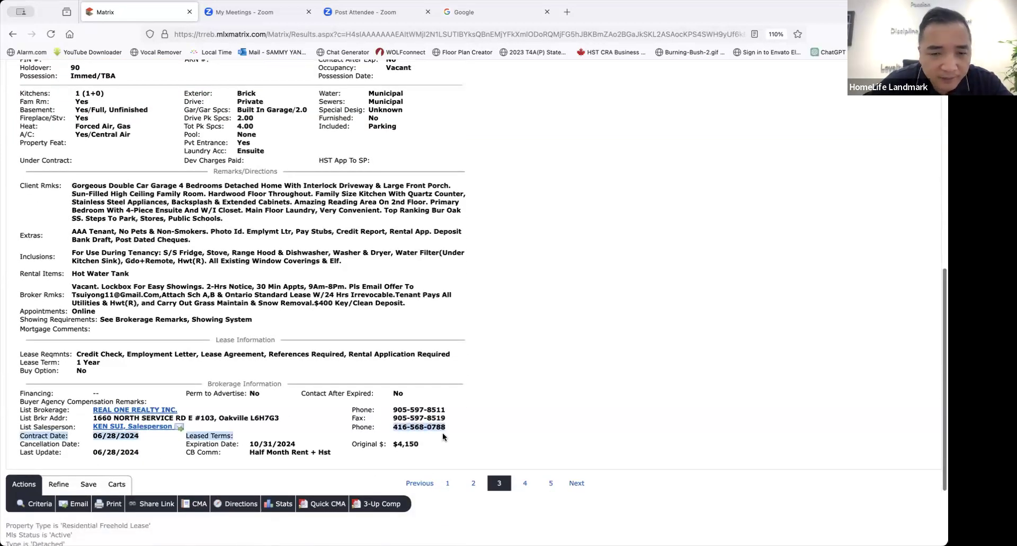
pyautogui.scroll(2, 443, 433)
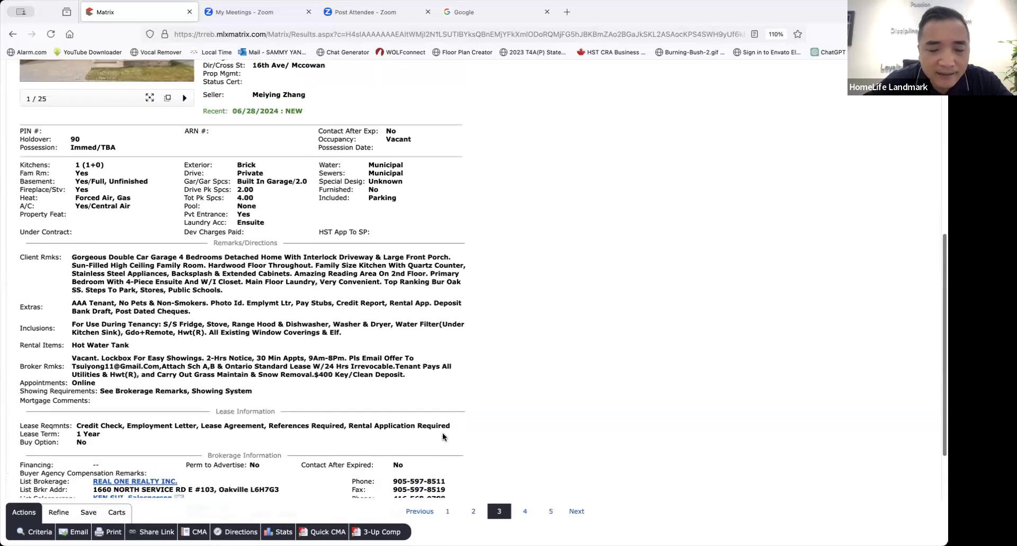
pyautogui.scroll(1, 443, 432)
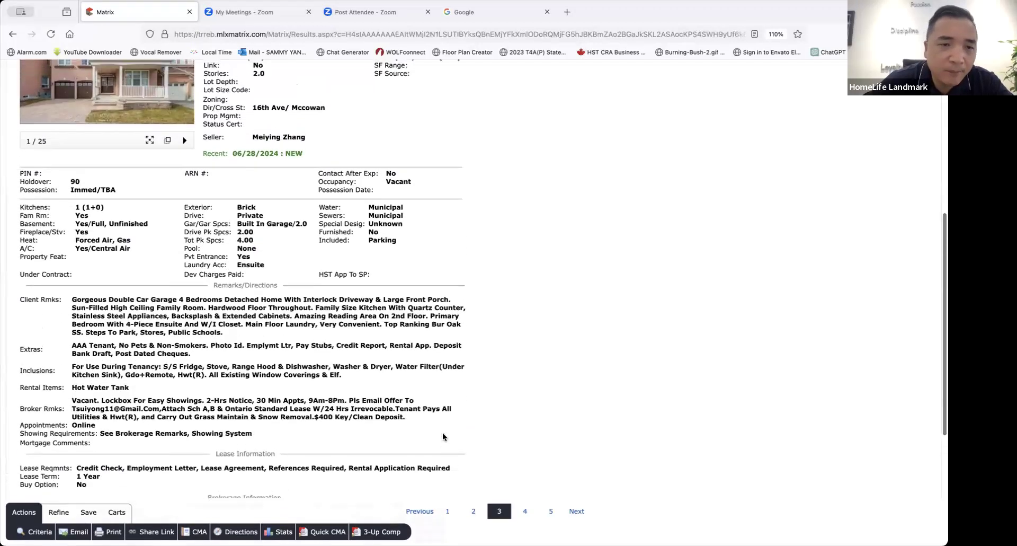
pyautogui.scroll(3, 443, 432)
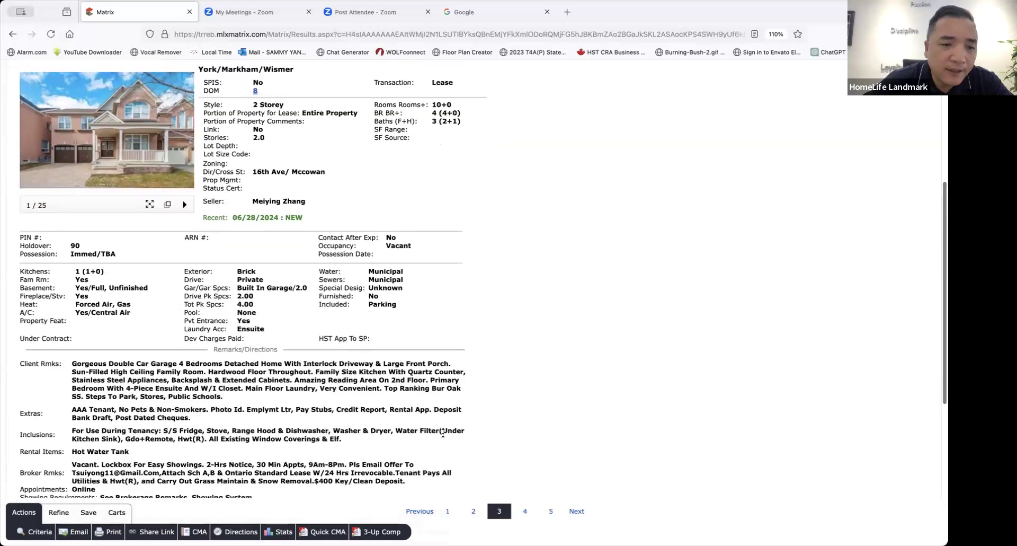
pyautogui.scroll(-1, 443, 432)
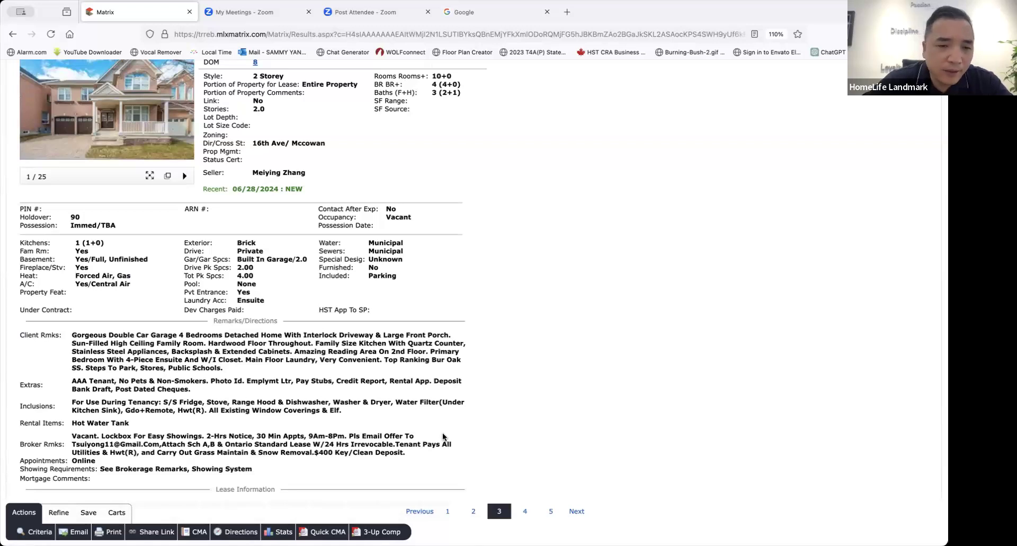
pyautogui.scroll(3, 443, 432)
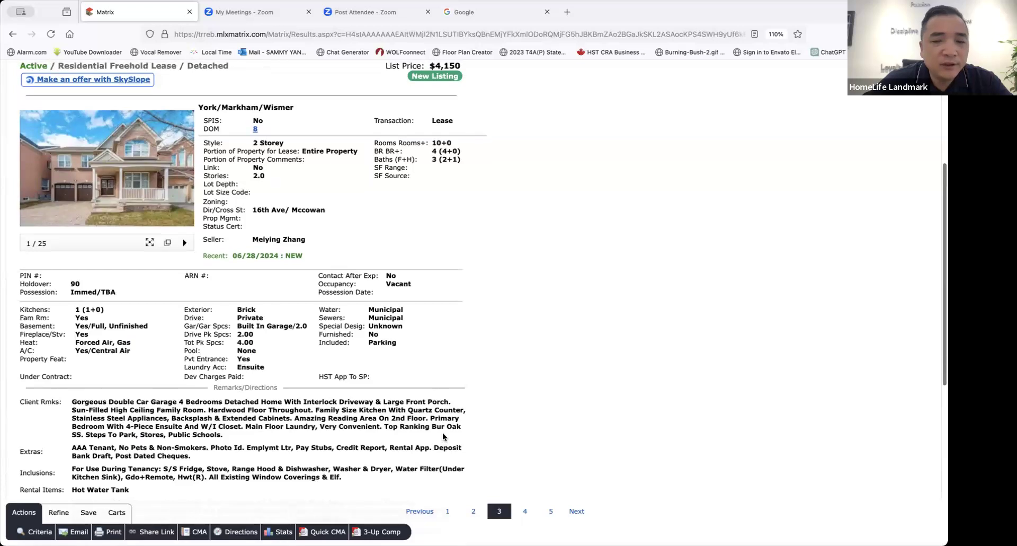
pyautogui.scroll(2, 443, 436)
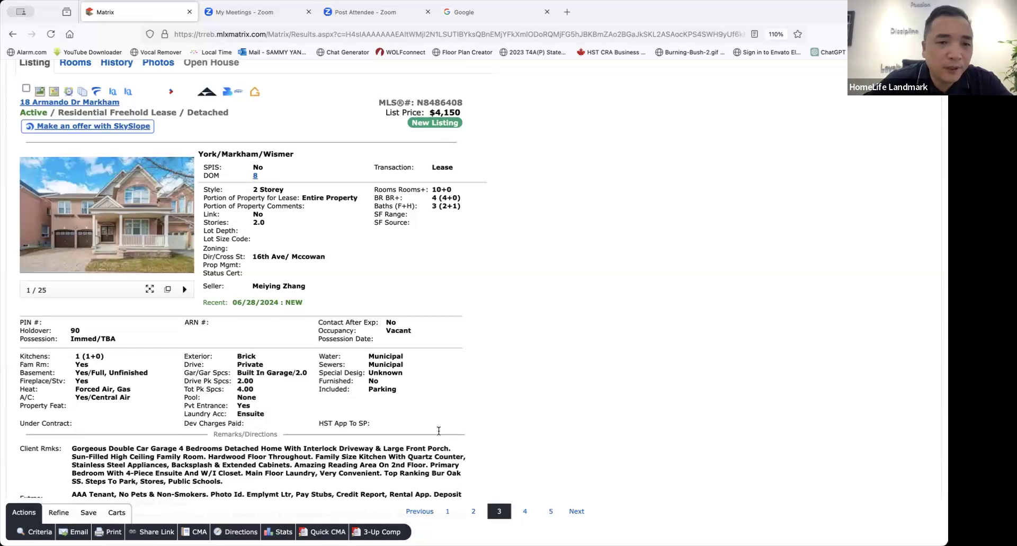
pyautogui.scroll(1, 343, 289)
pyautogui.scroll(2, 343, 293)
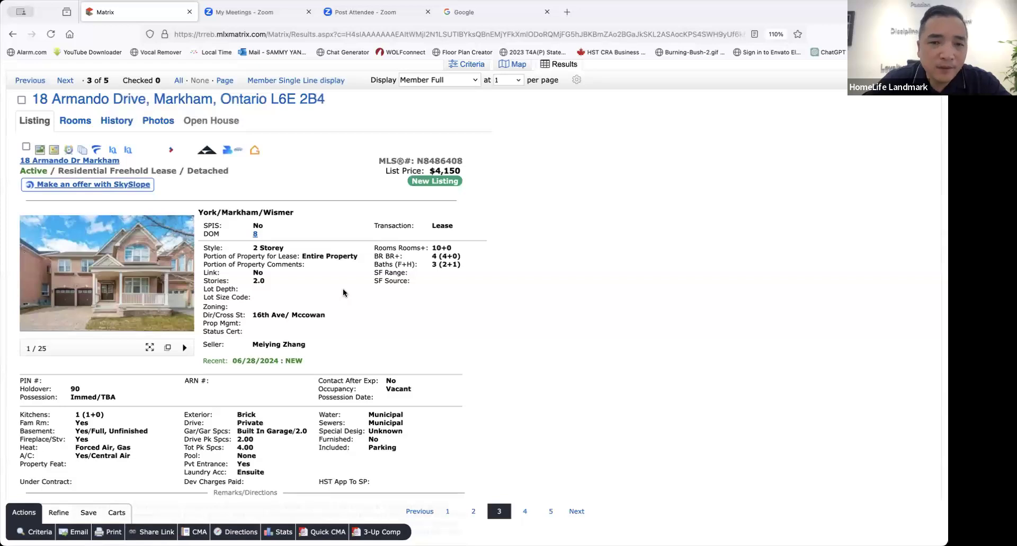
pyautogui.scroll(-2, 364, 328)
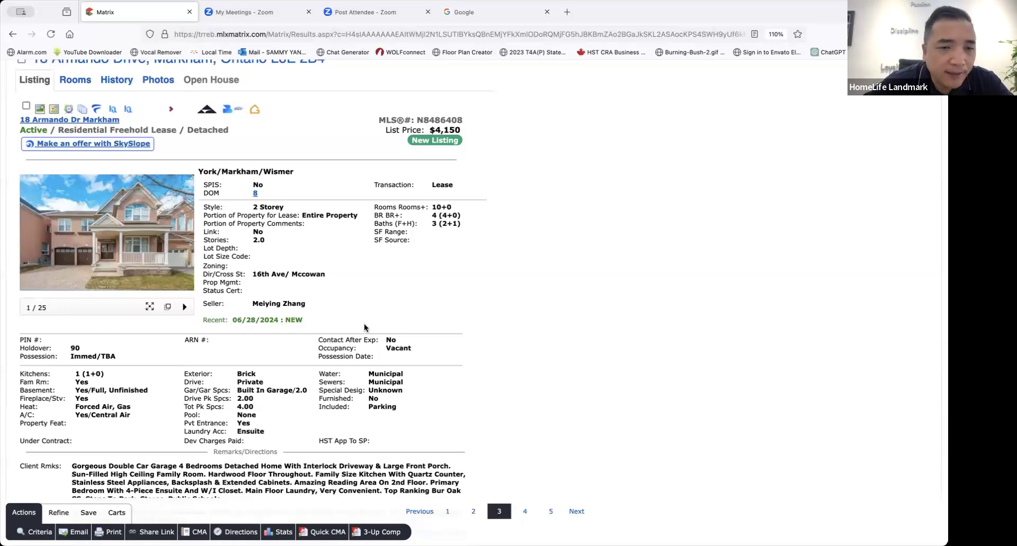
pyautogui.scroll(5, 364, 328)
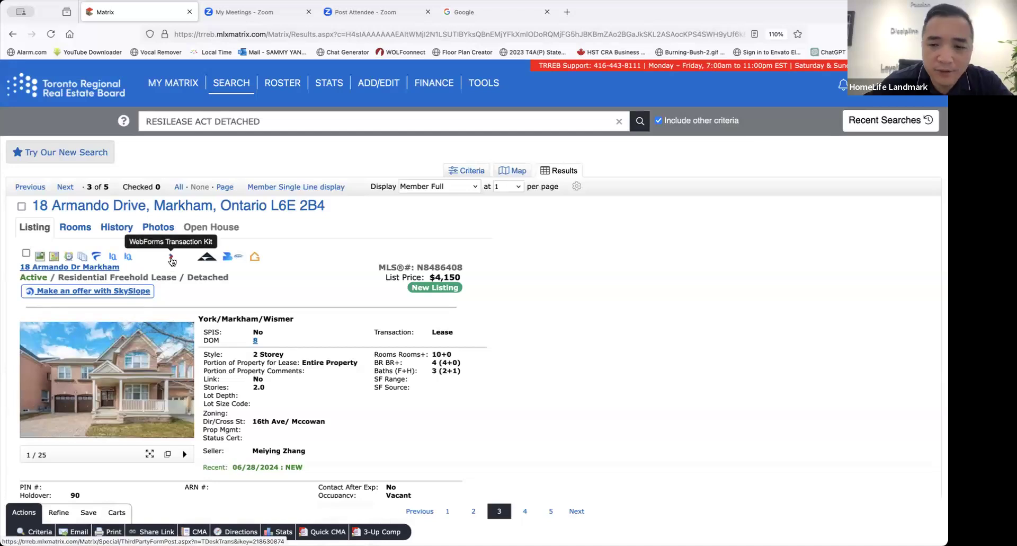
pyautogui.click(171, 259)
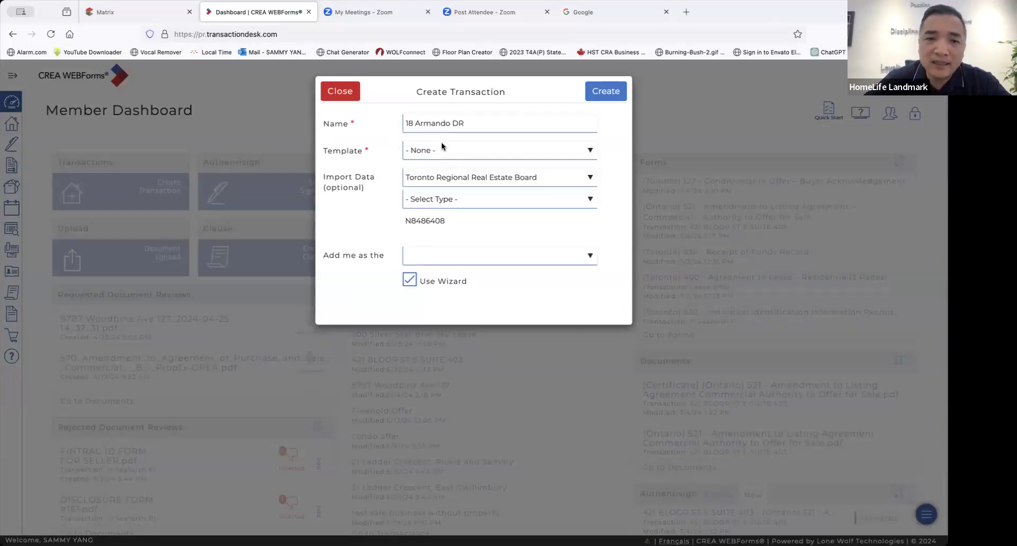
pyautogui.click(415, 150)
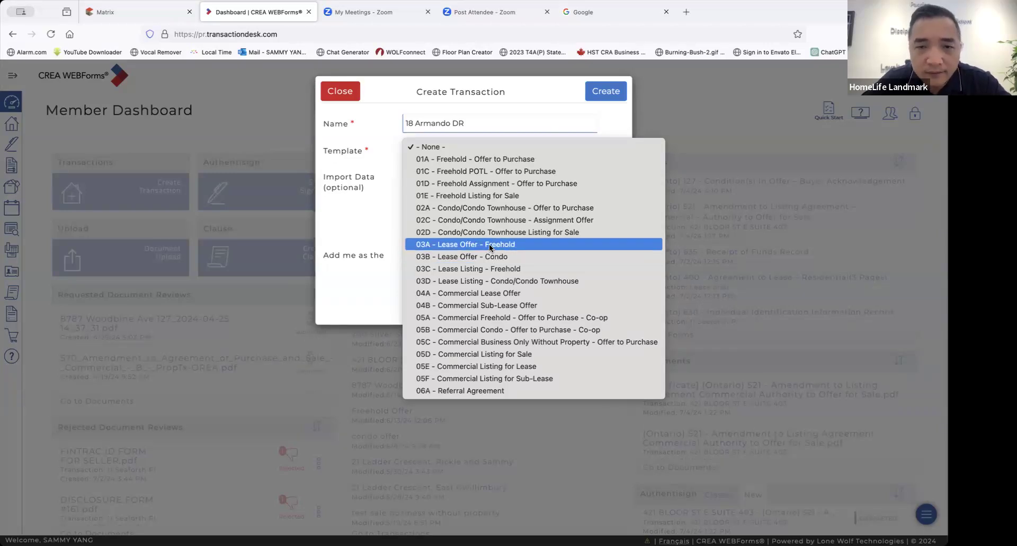
pyautogui.click(490, 244)
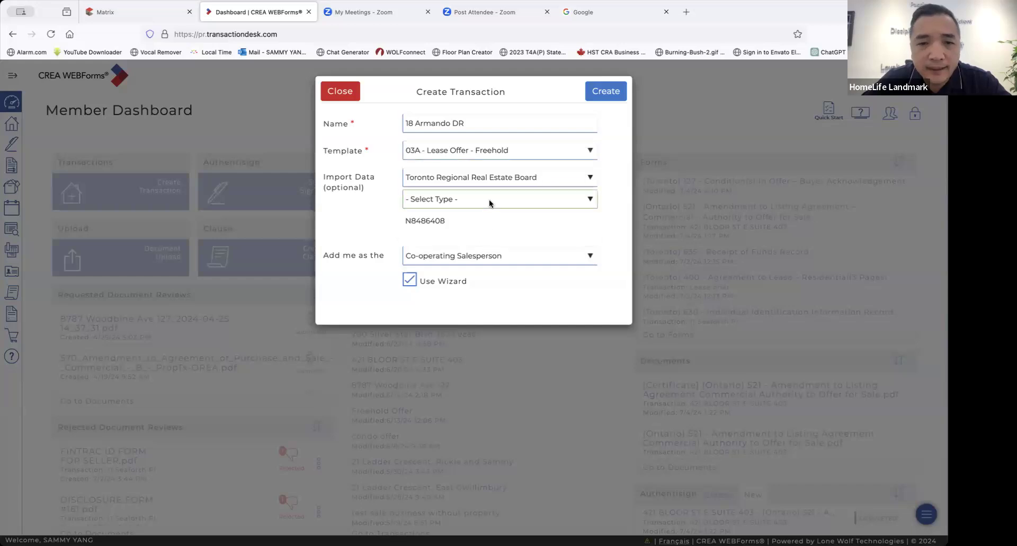
pyautogui.click(488, 199)
pyautogui.click(476, 229)
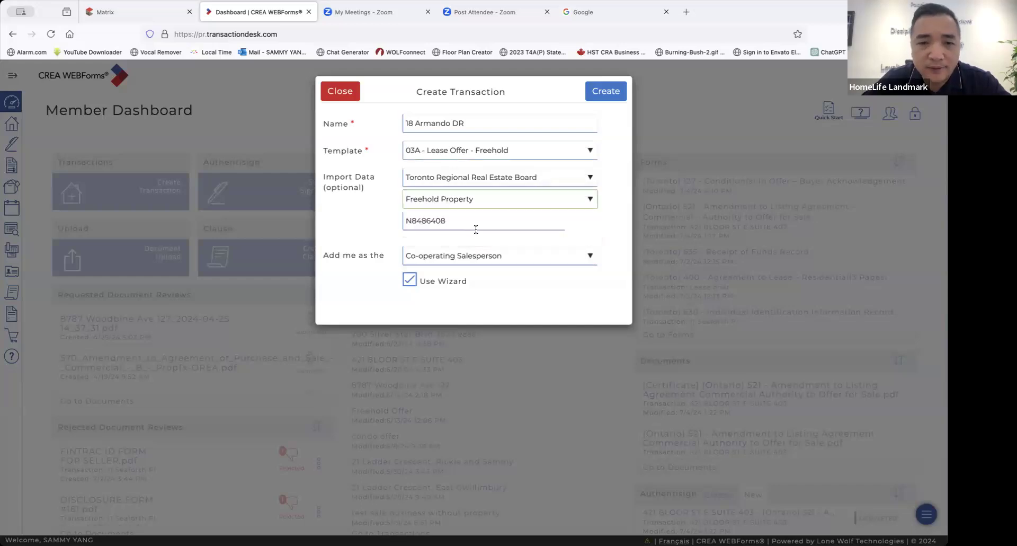
pyautogui.click(609, 91)
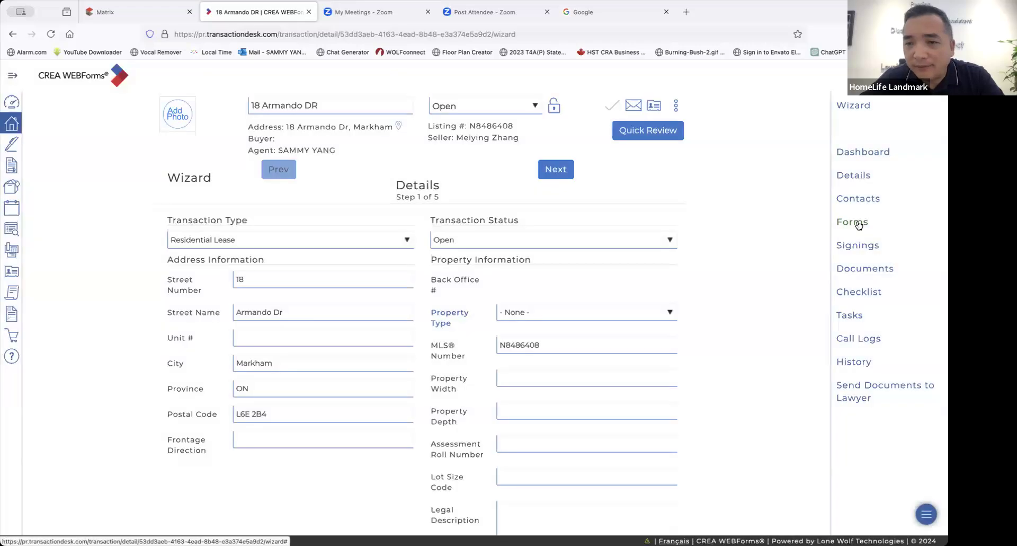
# - Show the transaction's Forms list with forms 372, 400, 324, 410 and the Tenancy Agreement
pyautogui.click(858, 223)
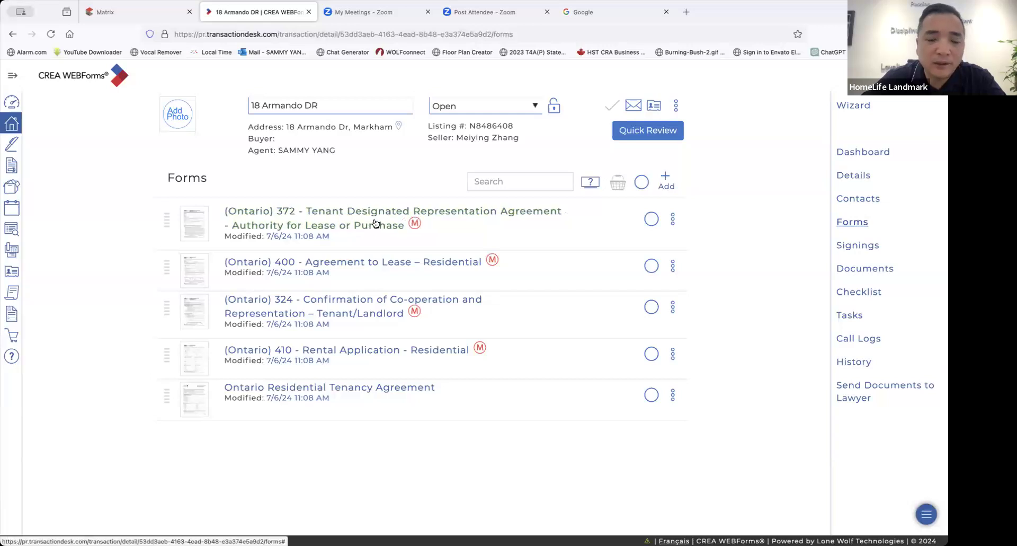
# - Open (Ontario) 400 - Agreement to Lease – Residential and bring up the 'dated this' calendar
pyautogui.click(346, 265)
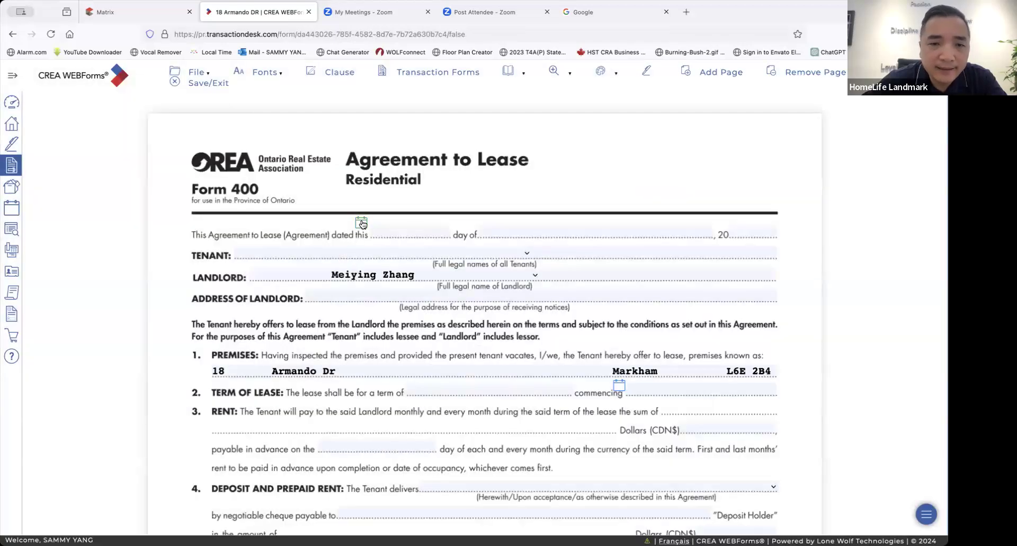
pyautogui.click(363, 224)
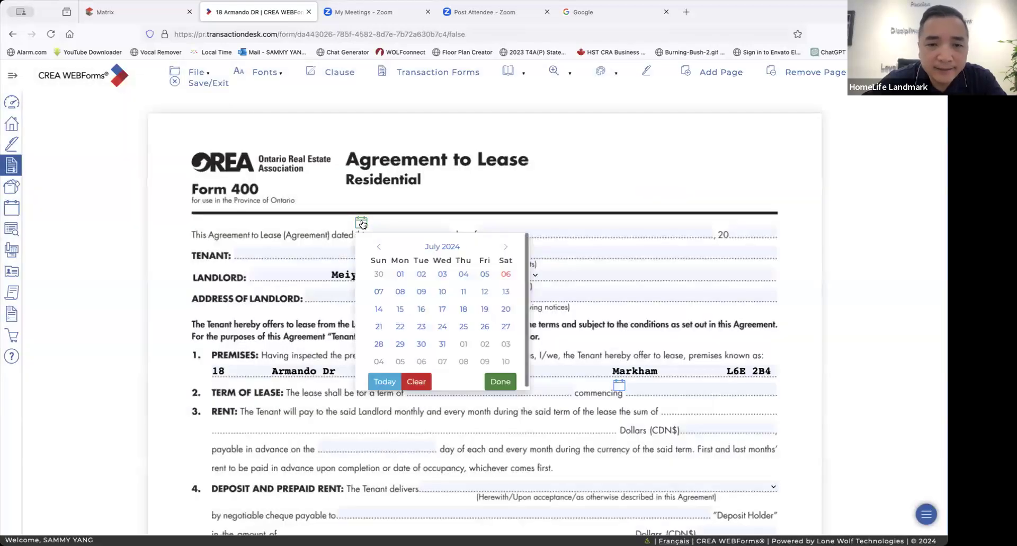
# - Date the agreement 6 July 2024 and enter both tenants' full names joined by '&'
pyautogui.click(504, 274)
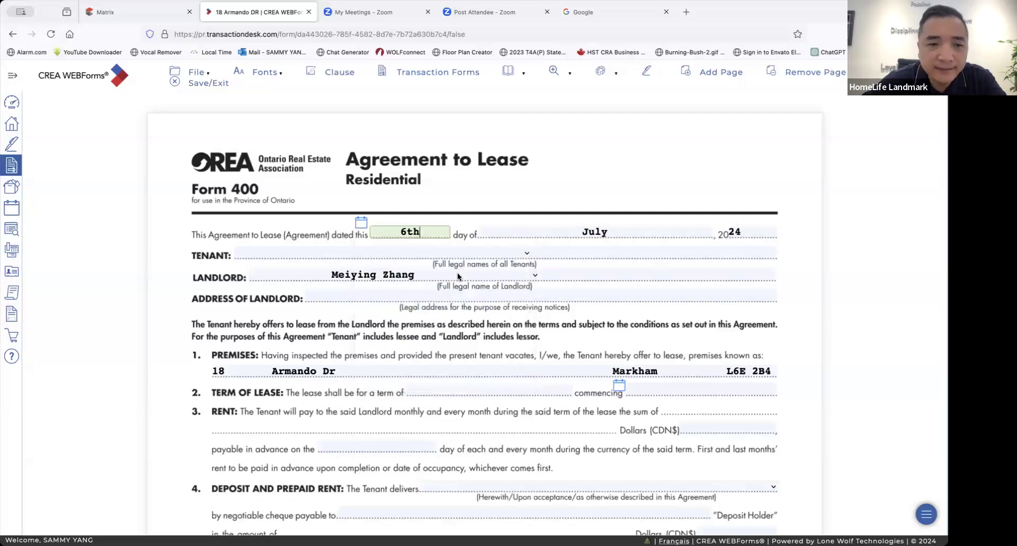
pyautogui.click(349, 253)
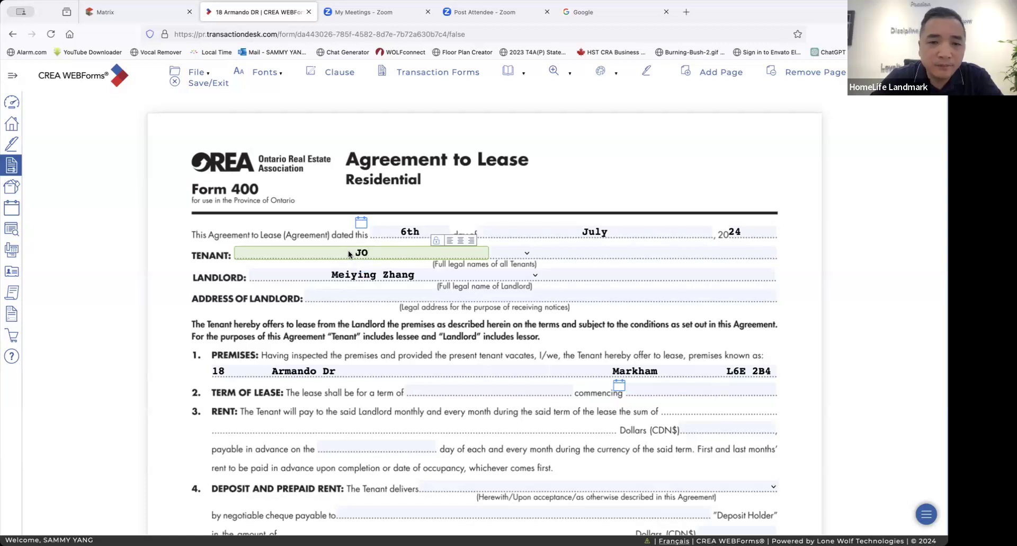
pyautogui.write('OHN SMITH')
pyautogui.click(510, 253)
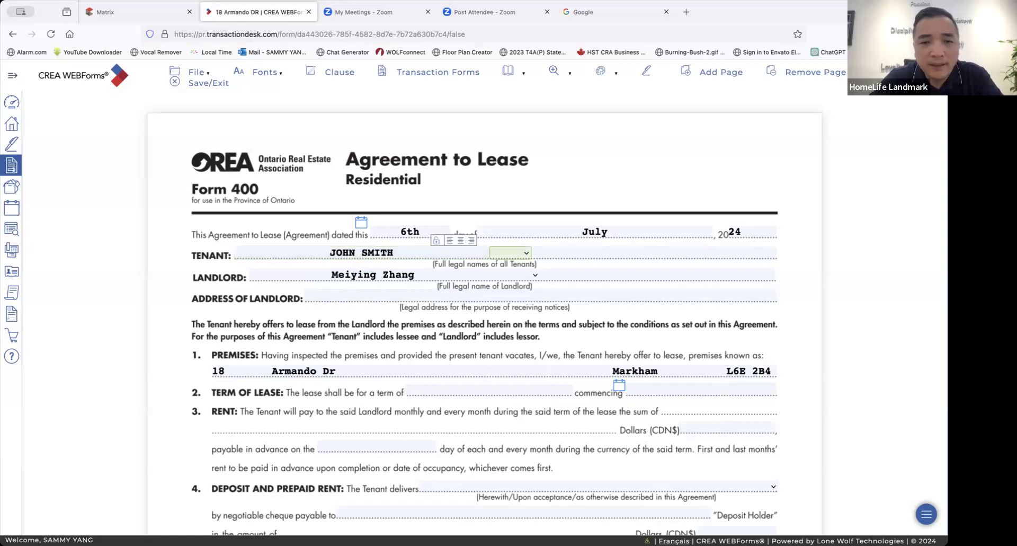
pyautogui.click(526, 248)
pyautogui.click(522, 273)
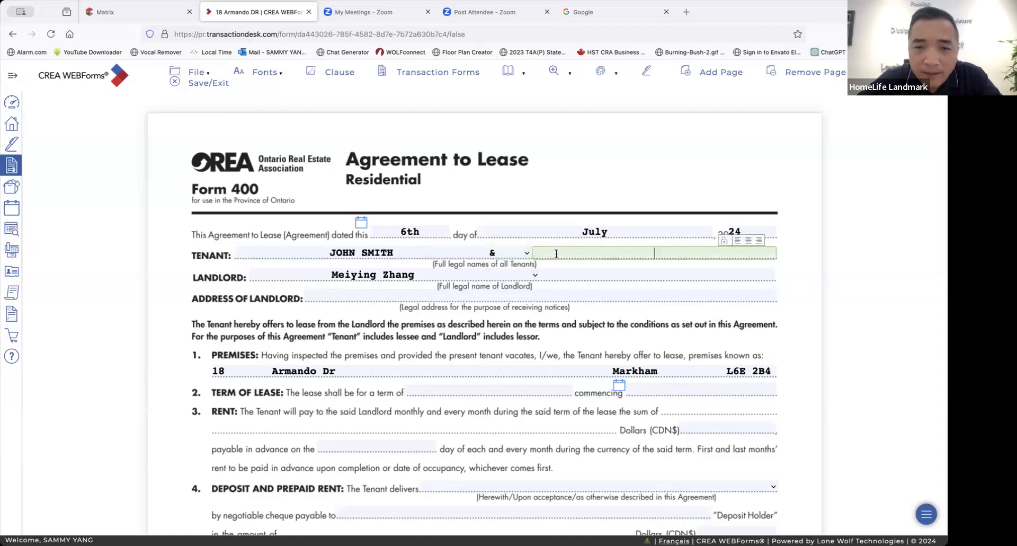
pyautogui.write('MARY')
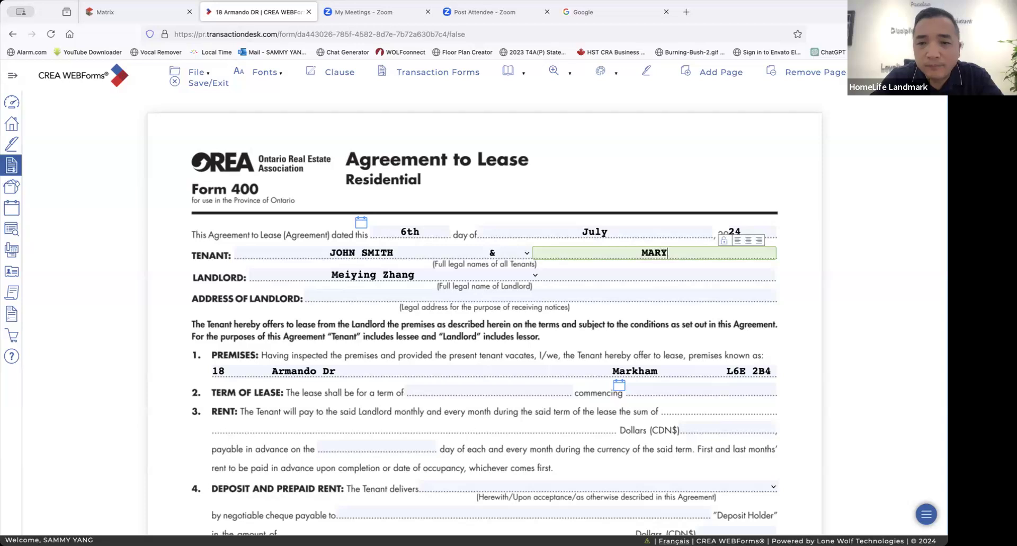
pyautogui.write(' SMITH')
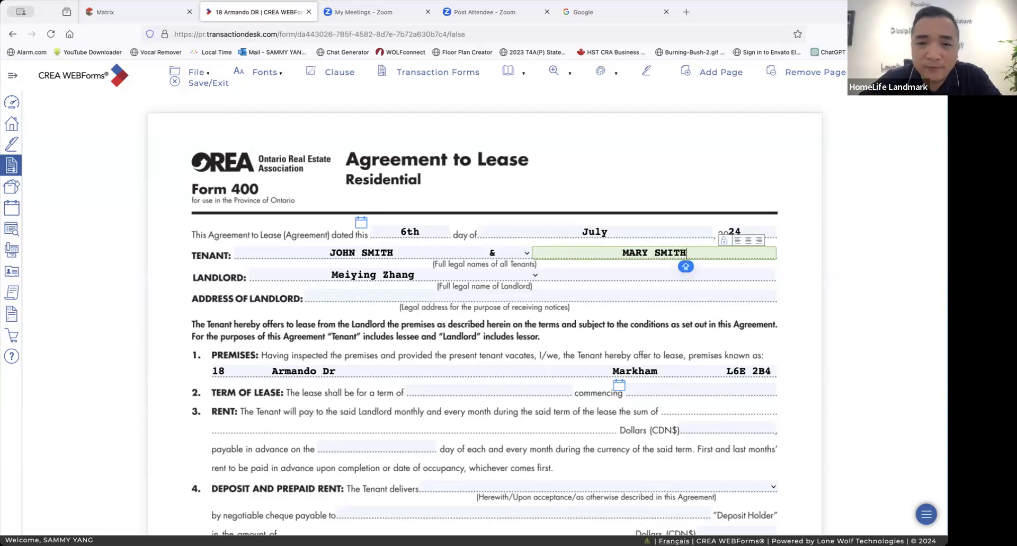
pyautogui.click(528, 331)
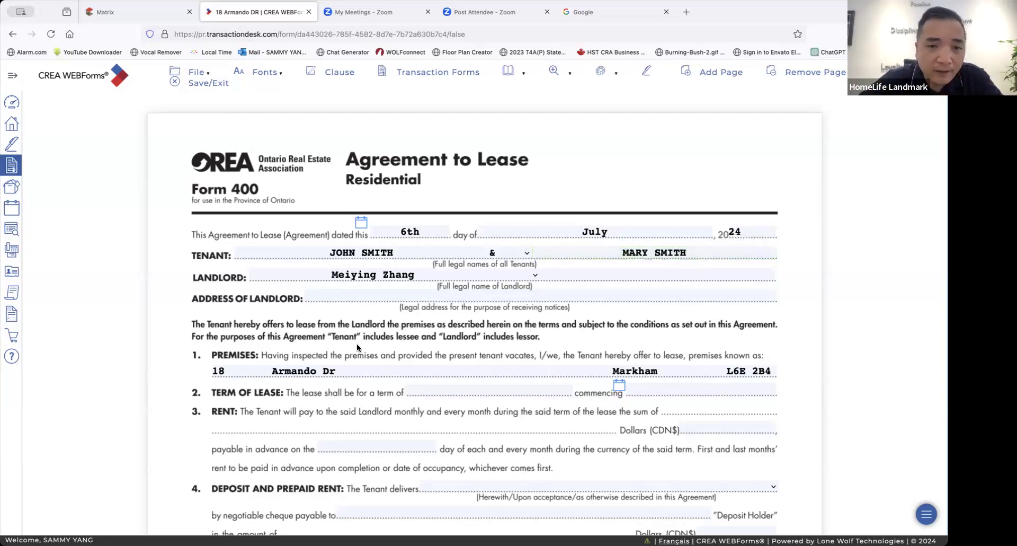
# - Set the lease commencement date to August 01 2024
pyautogui.scroll(-1, 358, 345)
pyautogui.scroll(-3, 355, 289)
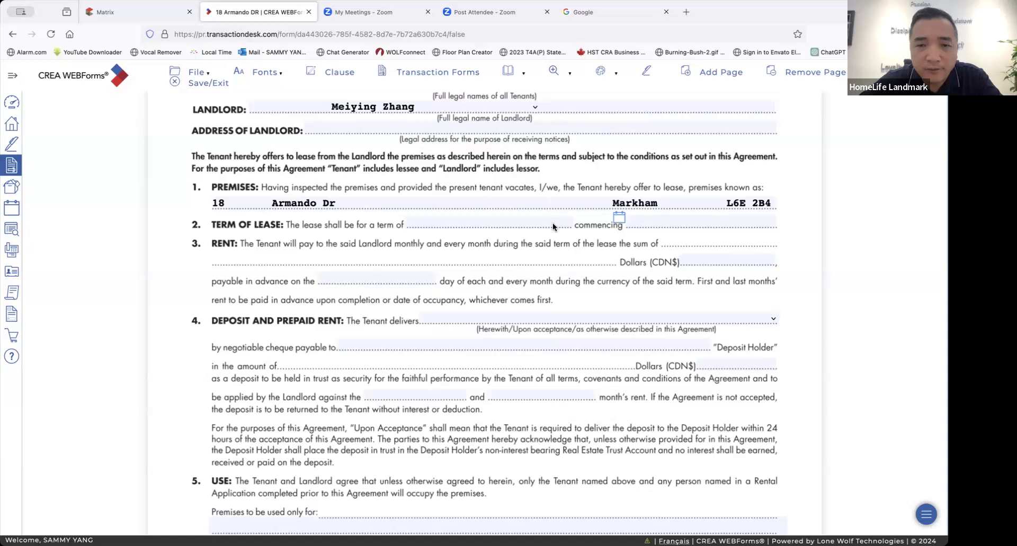
pyautogui.click(620, 217)
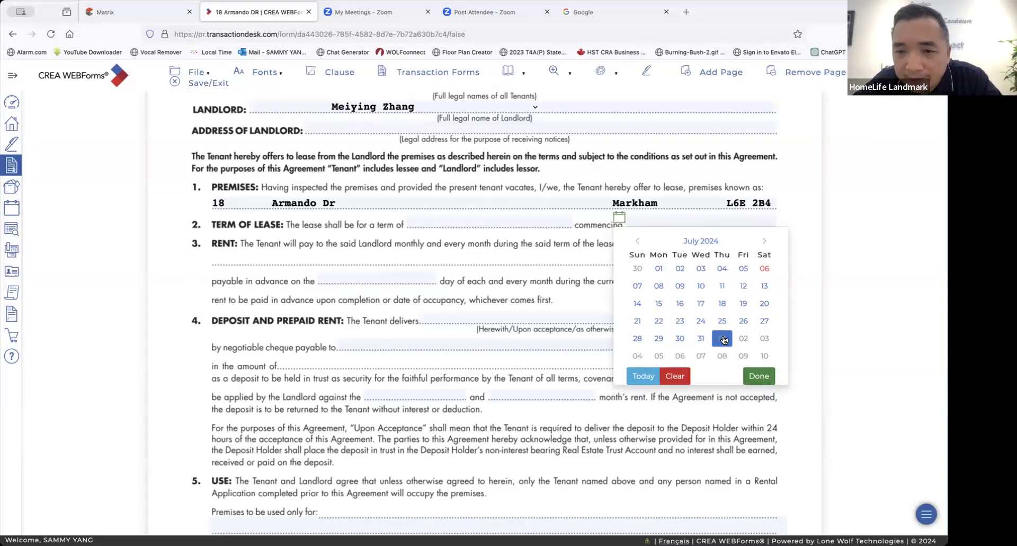
pyautogui.click(720, 338)
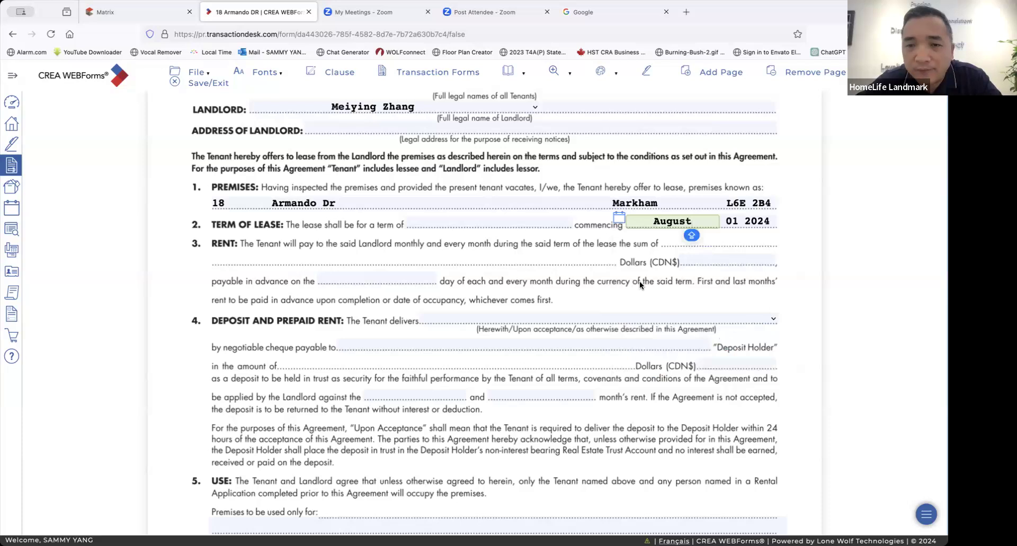
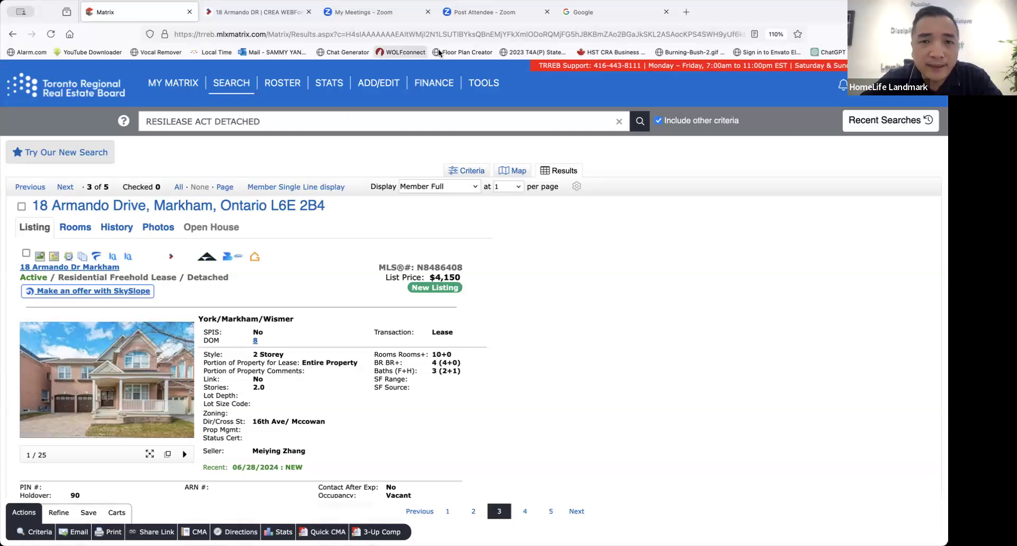
# - Enter $4,150.00 monthly rent payable on the FIRST day, with the deposit delivered upon acceptance
pyautogui.click(254, 12)
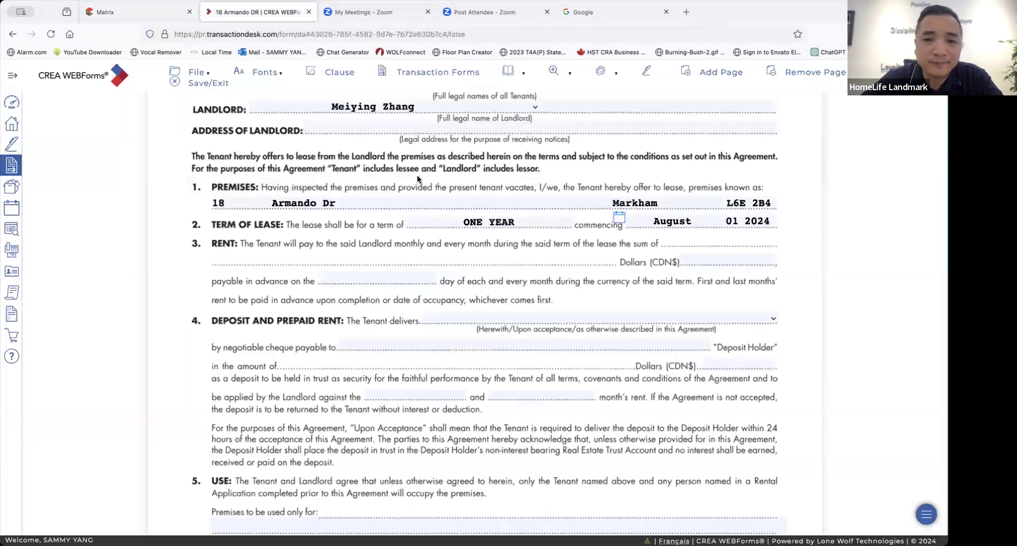
pyautogui.click(692, 260)
pyautogui.write('4')
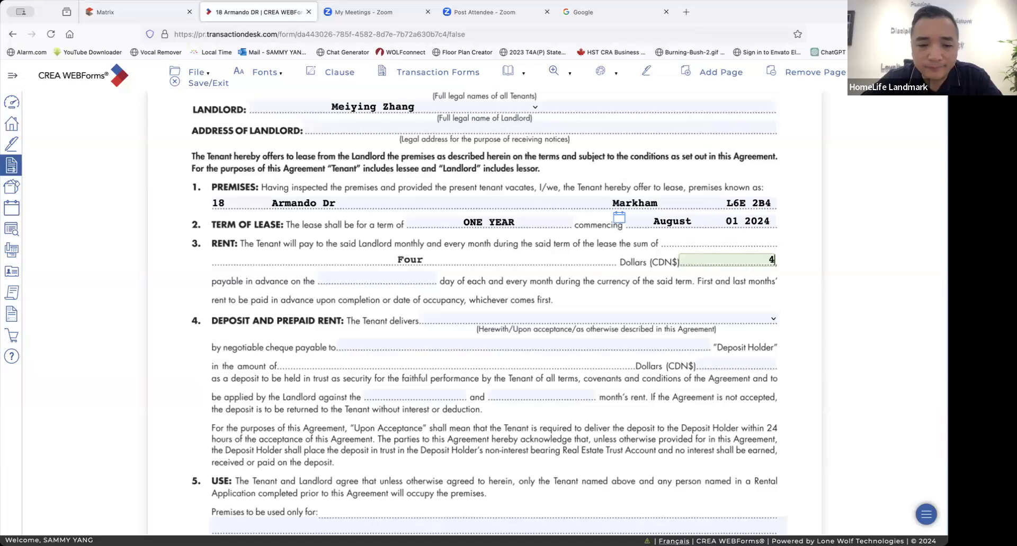
pyautogui.write('150')
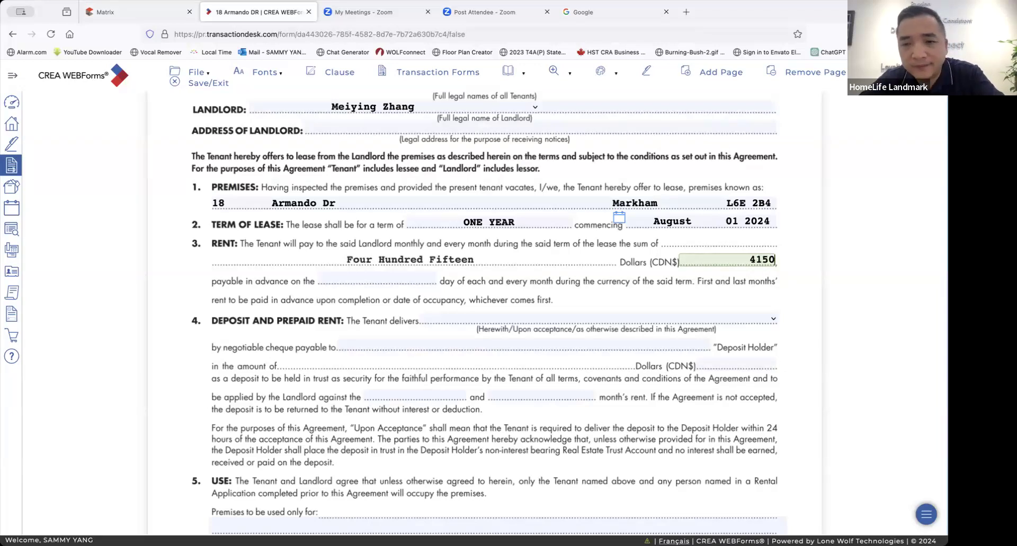
pyautogui.click(667, 281)
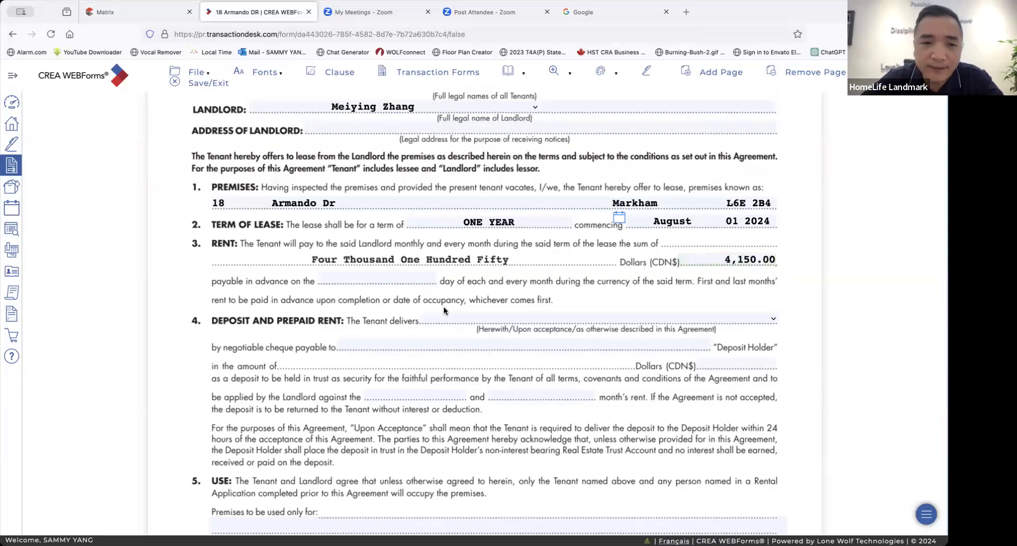
pyautogui.click(359, 279)
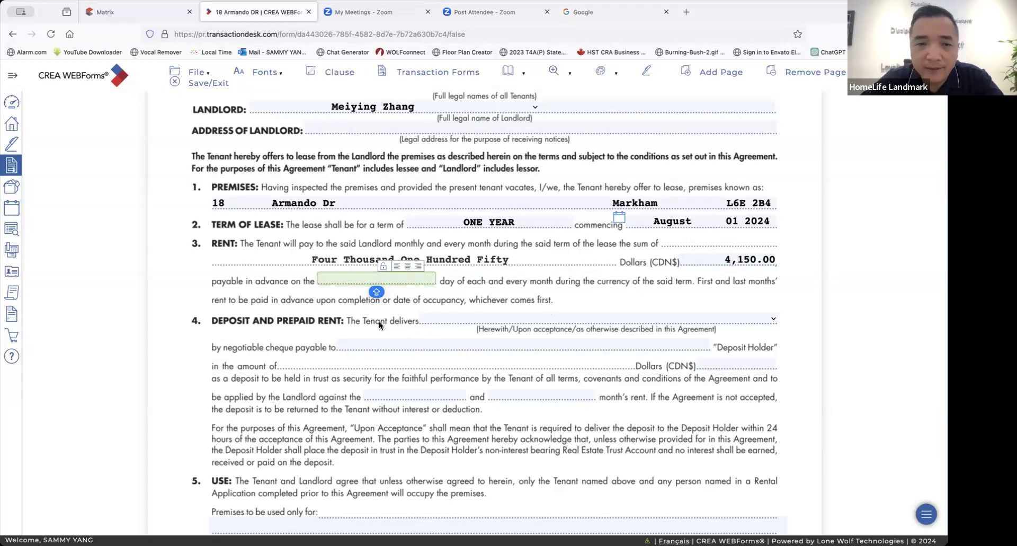
pyautogui.write('FIRST')
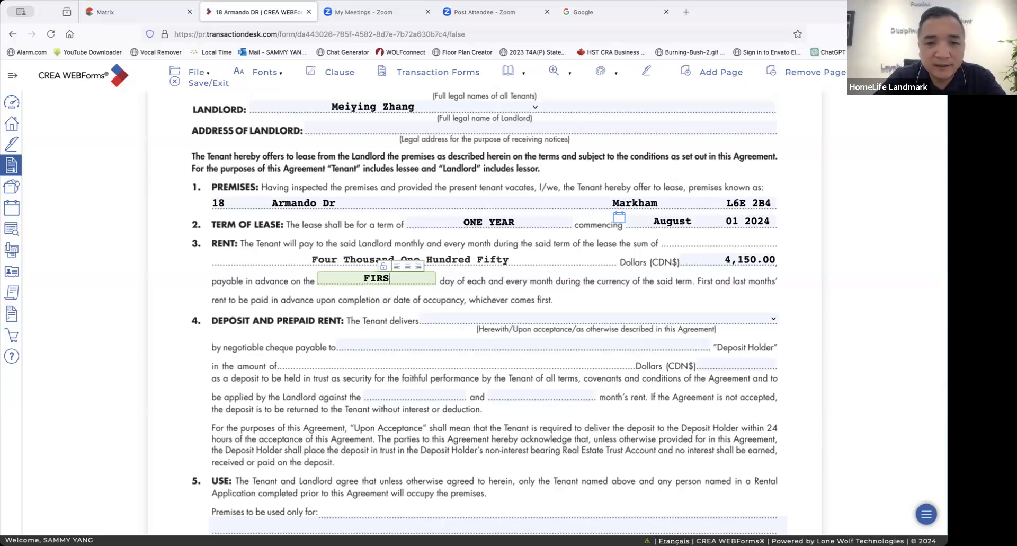
pyautogui.click(532, 297)
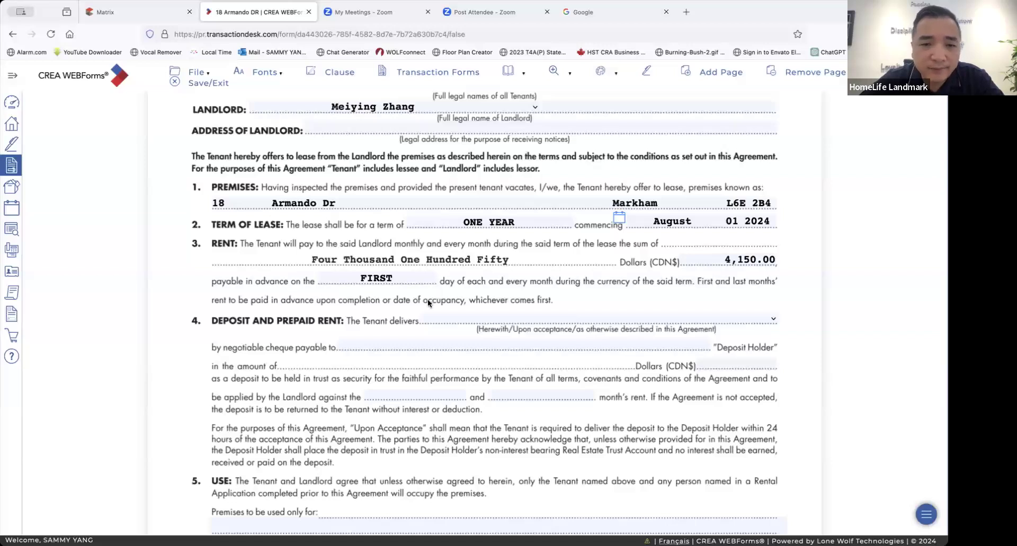
pyautogui.click(556, 314)
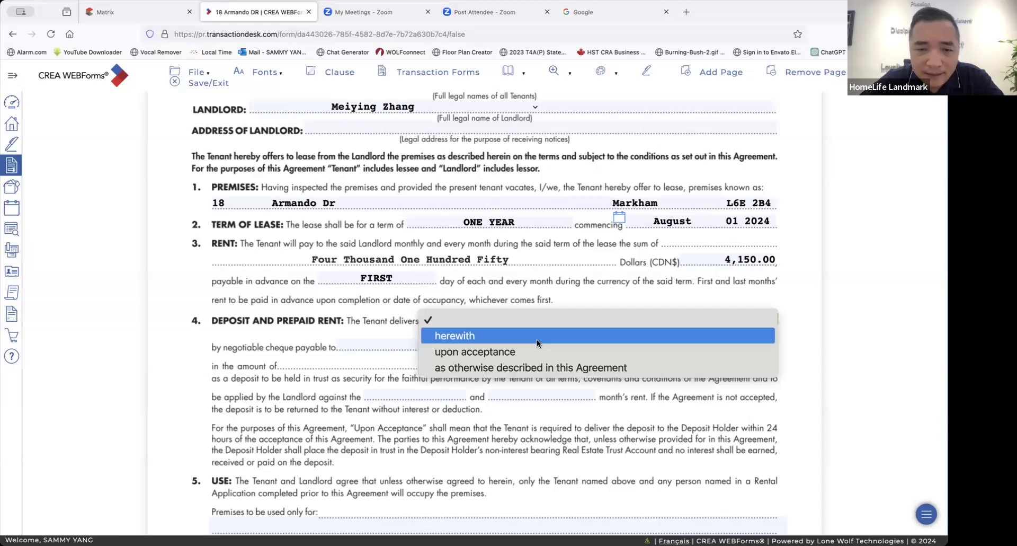
pyautogui.click(524, 354)
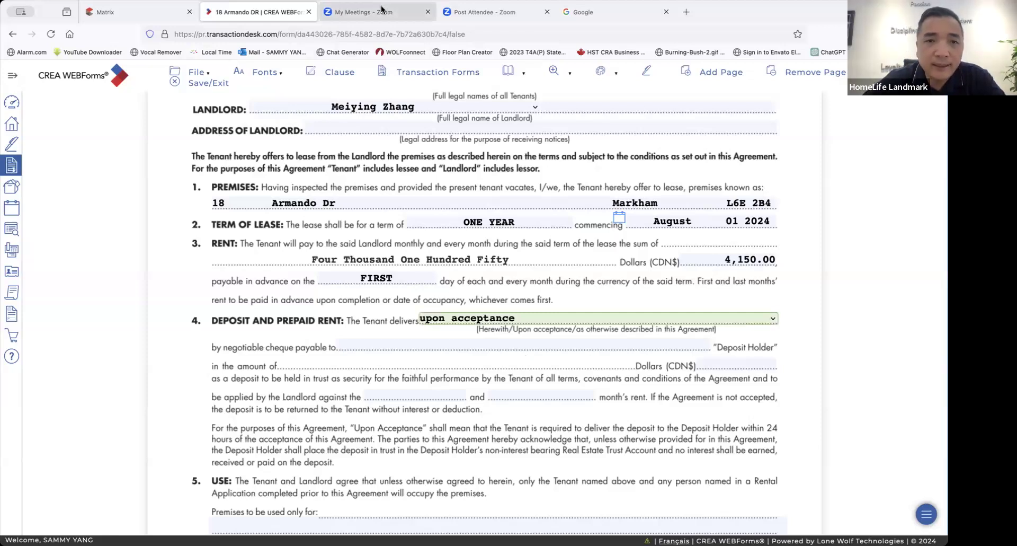
pyautogui.click(105, 12)
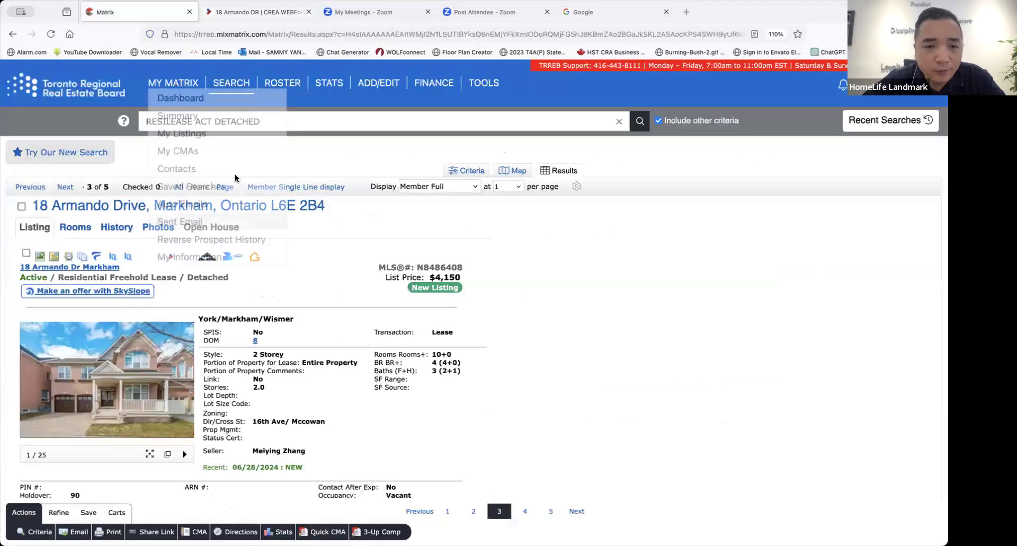
pyautogui.scroll(-3, 284, 322)
pyautogui.scroll(-8, 284, 323)
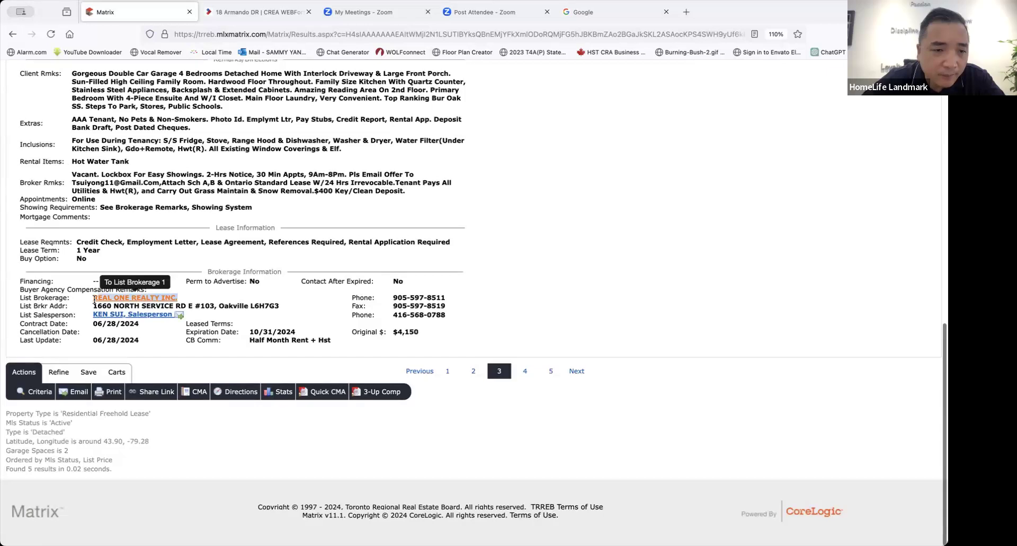
pyautogui.moveTo(183, 295); pyautogui.dragTo(91, 297)
pyautogui.hotkey('ctrl', 'c')
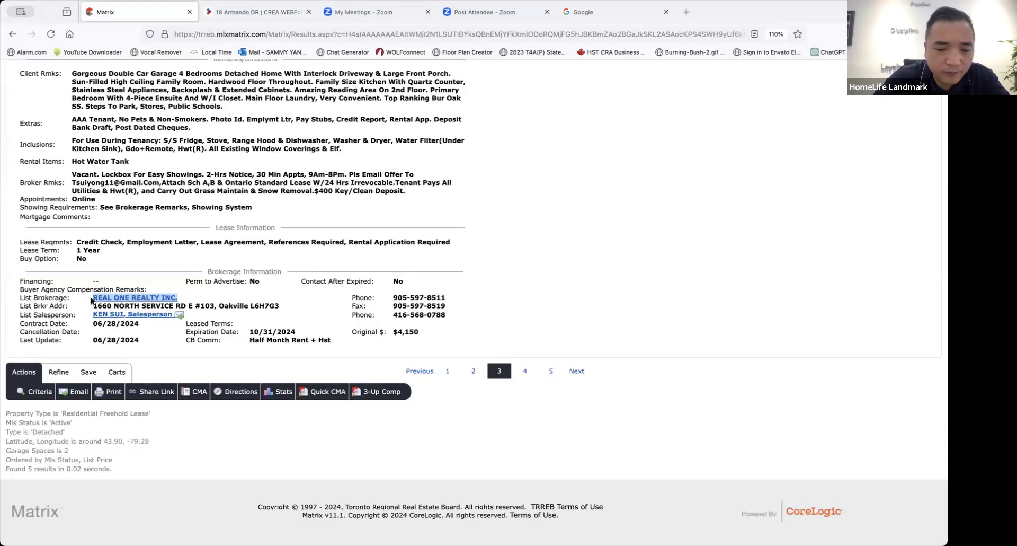
pyautogui.click(282, 15)
# - Paste REAL ONE REALTY INC. in as the Deposit Holder
pyautogui.click(477, 343)
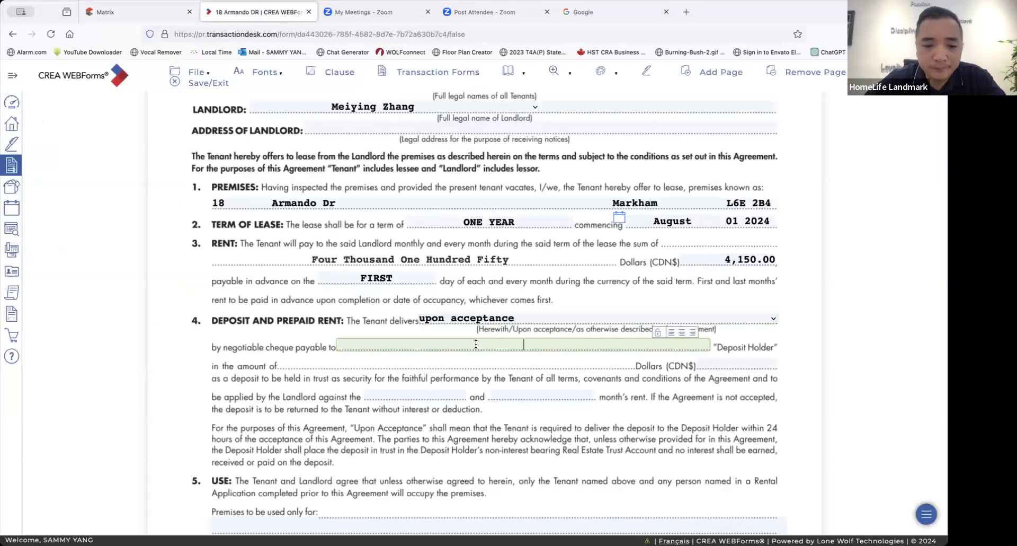
pyautogui.hotkey('ctrl', 'v')
pyautogui.click(698, 401)
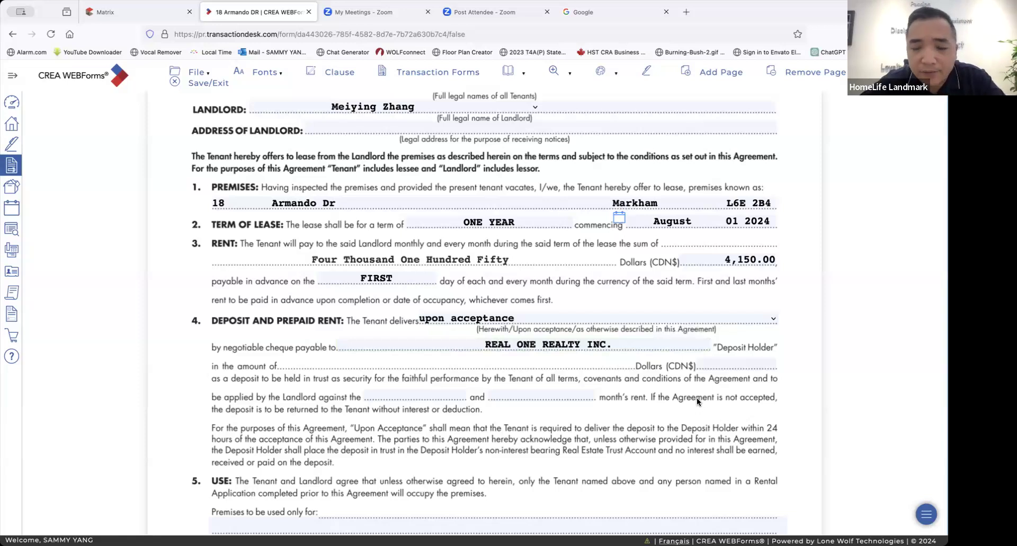
# - Set an 8,300.00 deposit applied against the FIRST and LAST month's rent
pyautogui.click(725, 367)
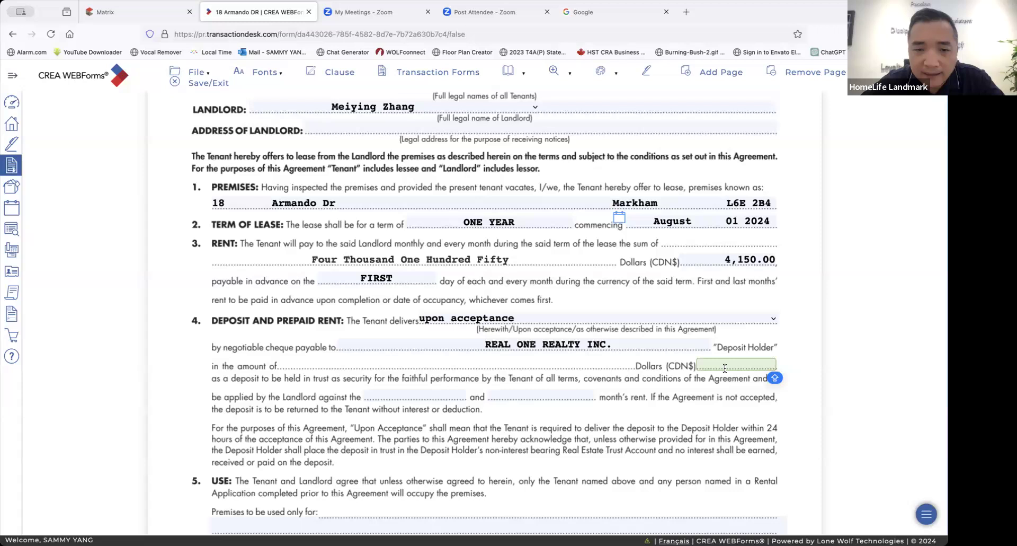
pyautogui.click(441, 393)
pyautogui.write('FIRST')
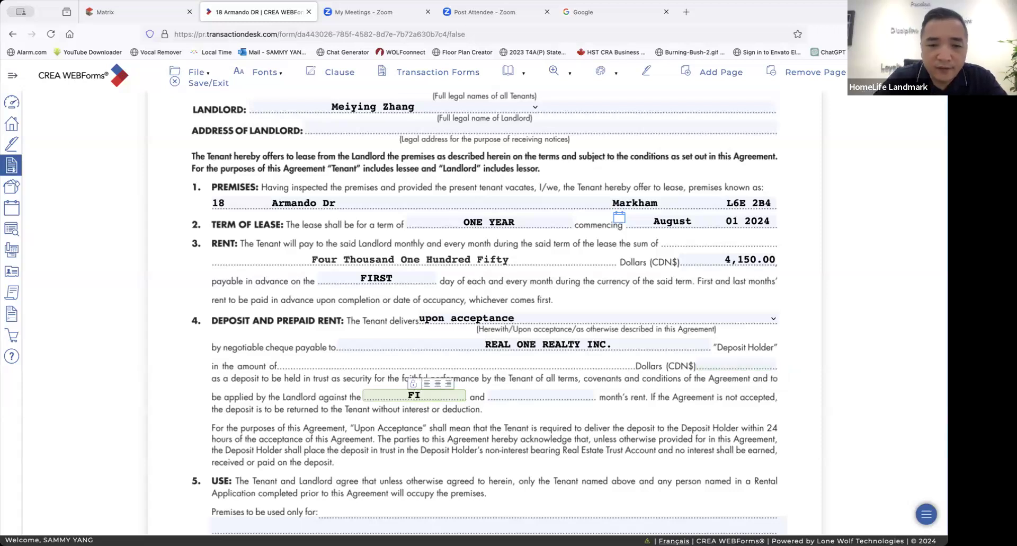
pyautogui.press('Tab')
pyautogui.write('LAST')
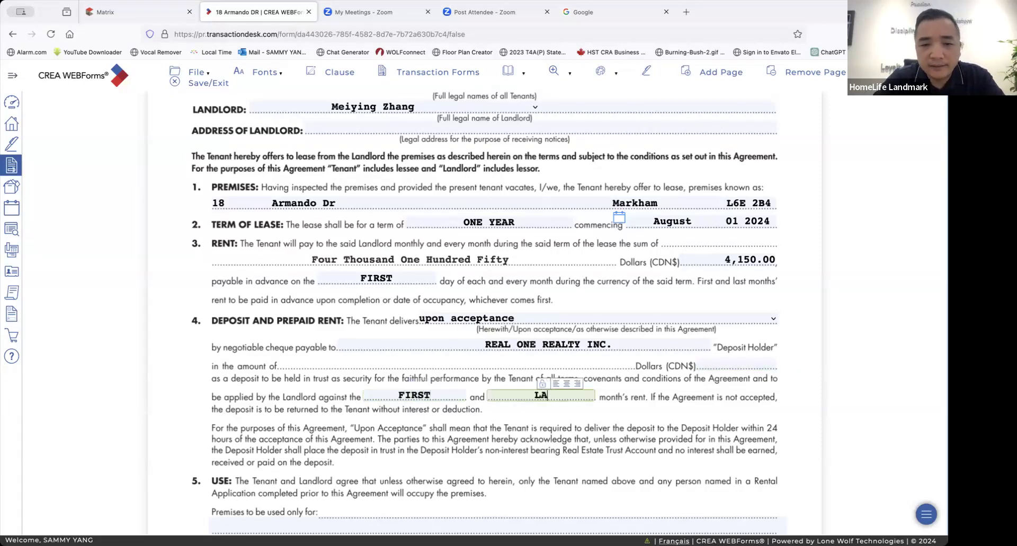
pyautogui.click(640, 424)
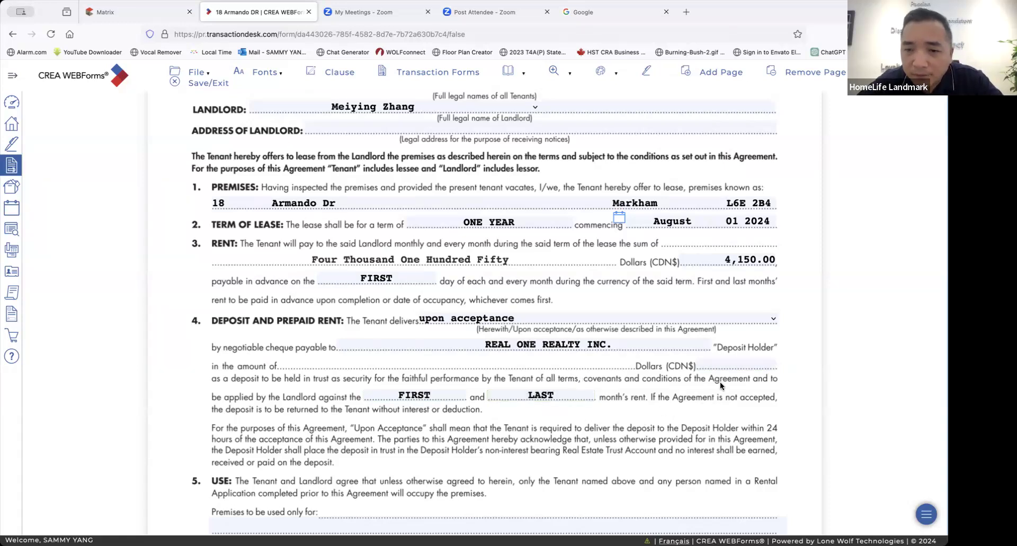
pyautogui.click(724, 365)
pyautogui.write('8')
pyautogui.write('300')
pyautogui.click(726, 413)
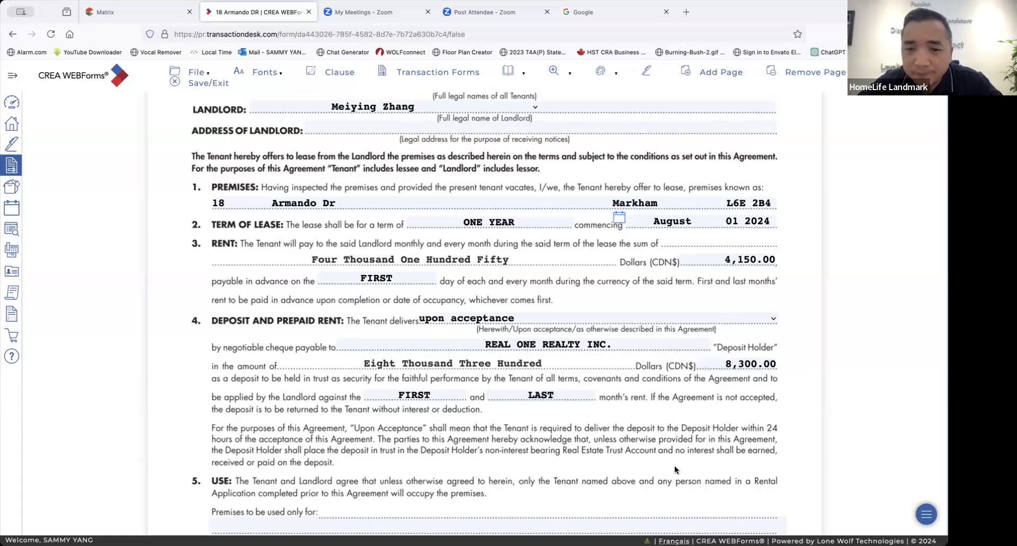
pyautogui.scroll(-3, 676, 470)
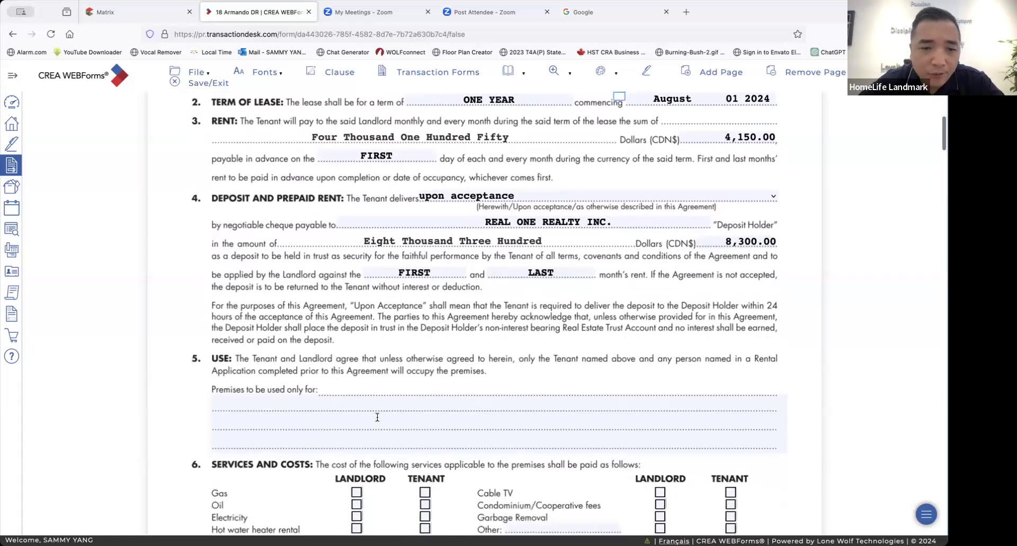
# - Set the permitted use of the premises to RESIDENTIAL
pyautogui.click(378, 417)
pyautogui.write('RESIDENTIAL')
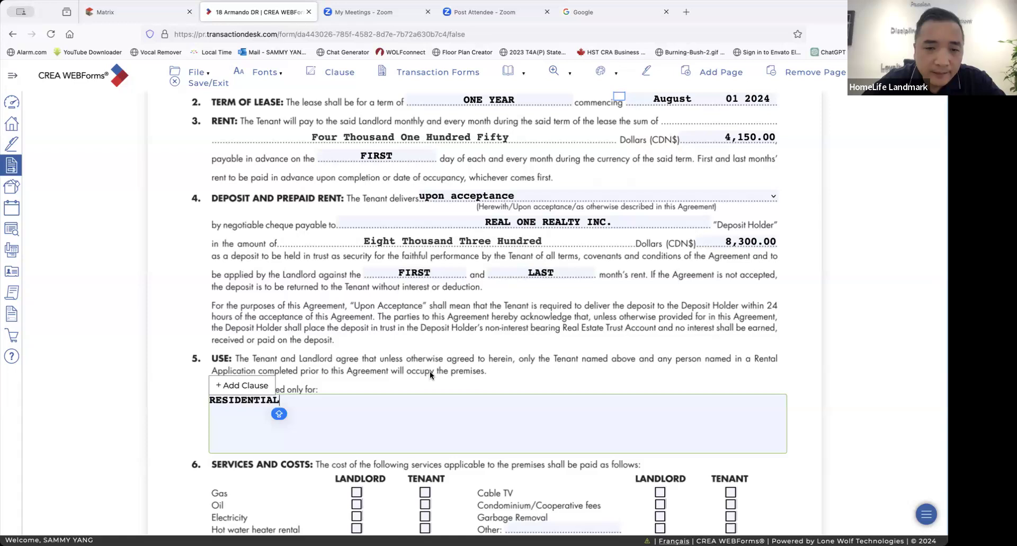
pyautogui.click(431, 371)
# - Make the tenant pay electricity, hot water heater rental, water and sewerage, and cable TV
pyautogui.scroll(-2, 310, 481)
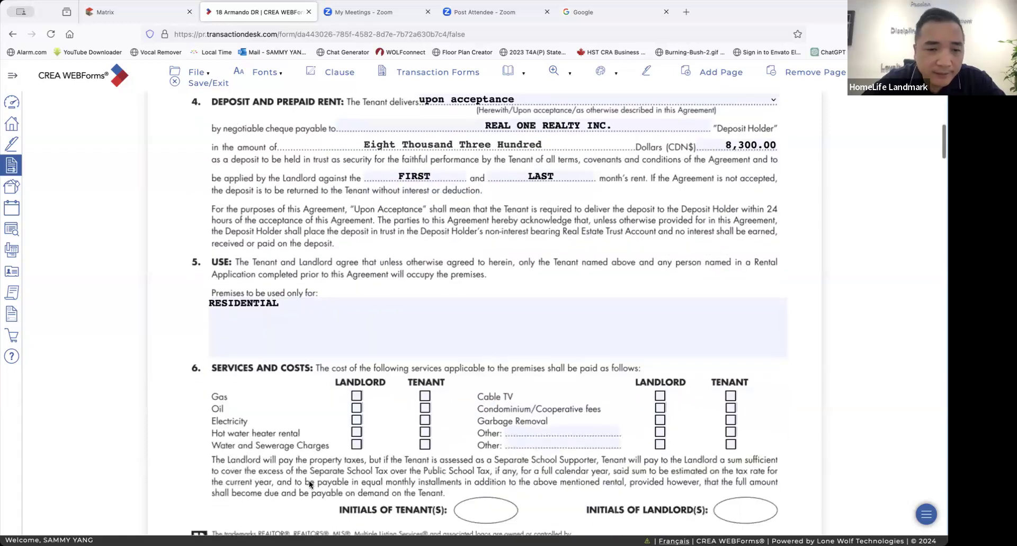
pyautogui.scroll(-1, 328, 419)
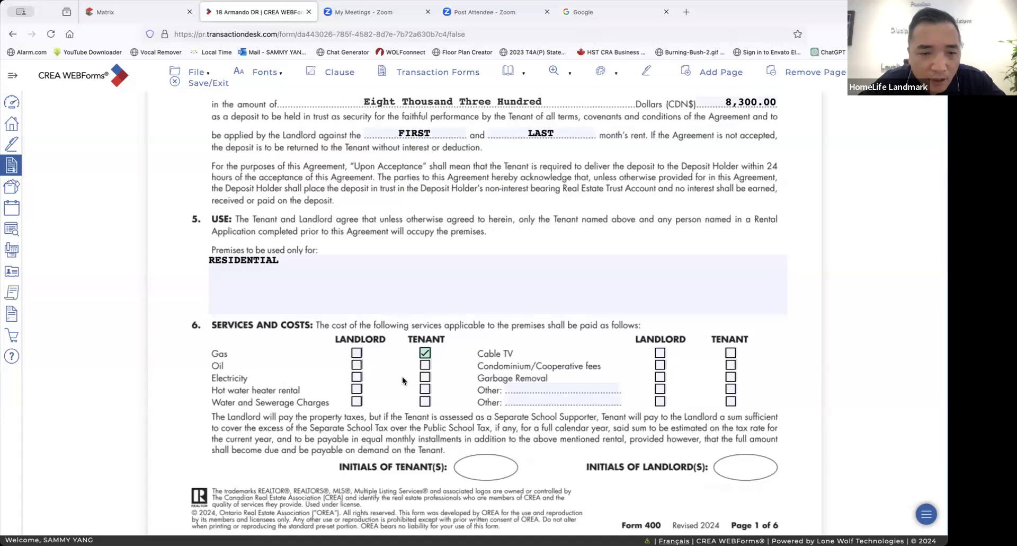
pyautogui.click(425, 377)
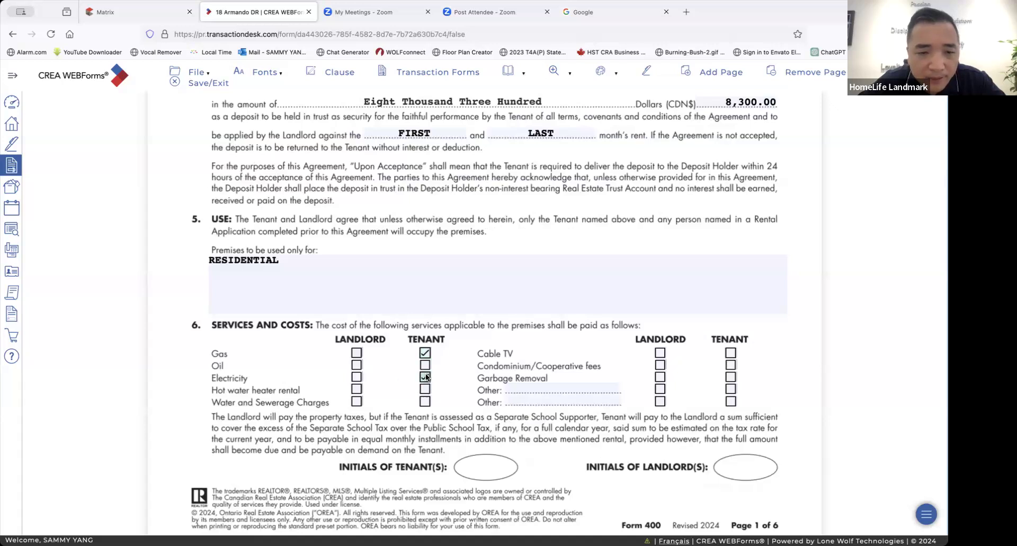
pyautogui.click(425, 390)
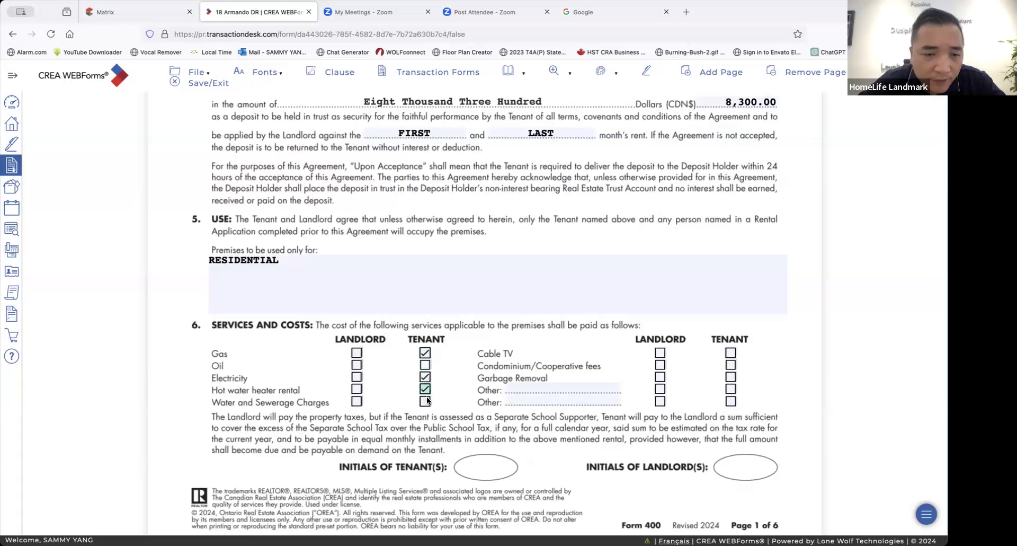
pyautogui.click(426, 401)
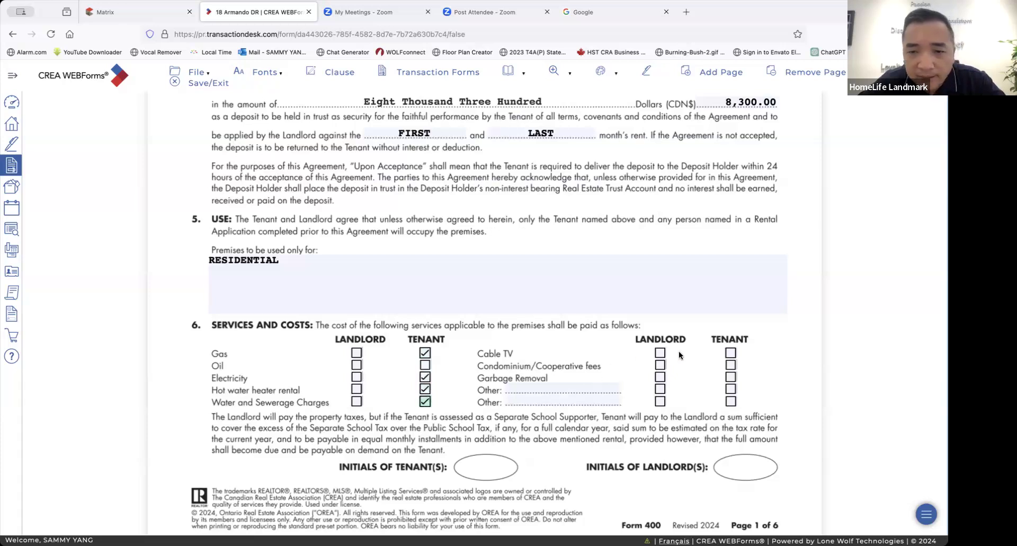
pyautogui.click(732, 354)
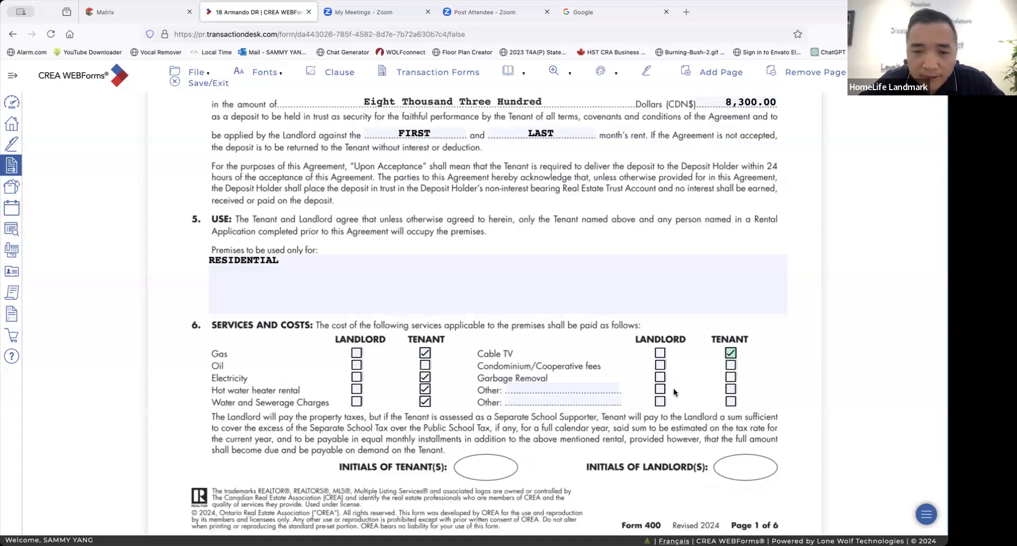
# - Activate the section 7 Parking field and check the listing's parking details in Matrix
pyautogui.scroll(-1, 605, 443)
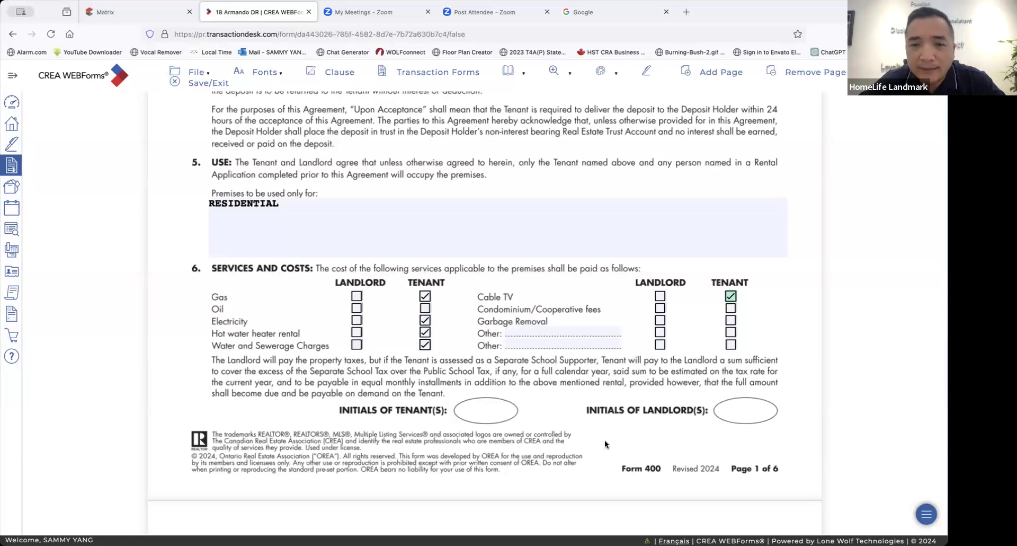
pyautogui.scroll(-5, 605, 442)
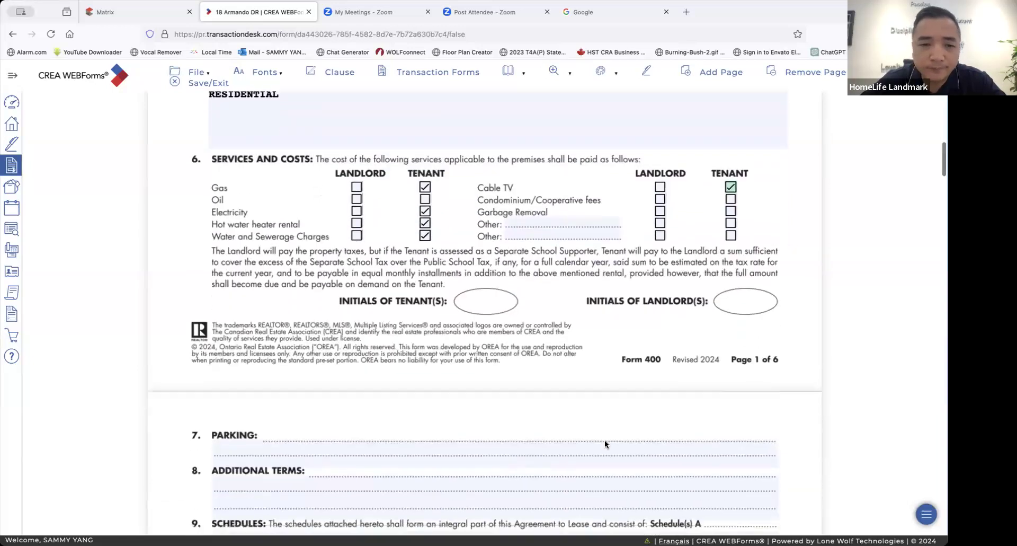
pyautogui.click(285, 369)
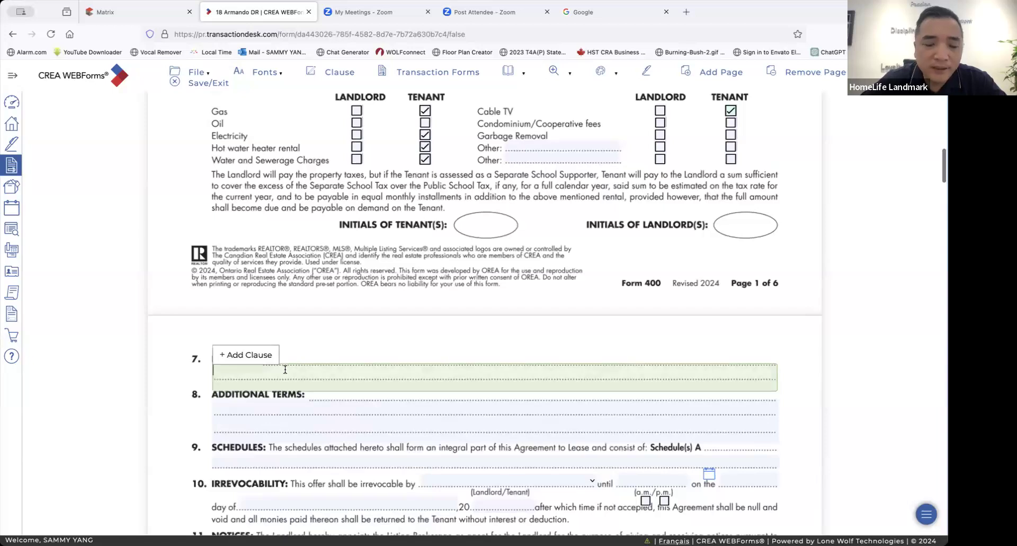
pyautogui.click(152, 20)
pyautogui.scroll(10, 307, 242)
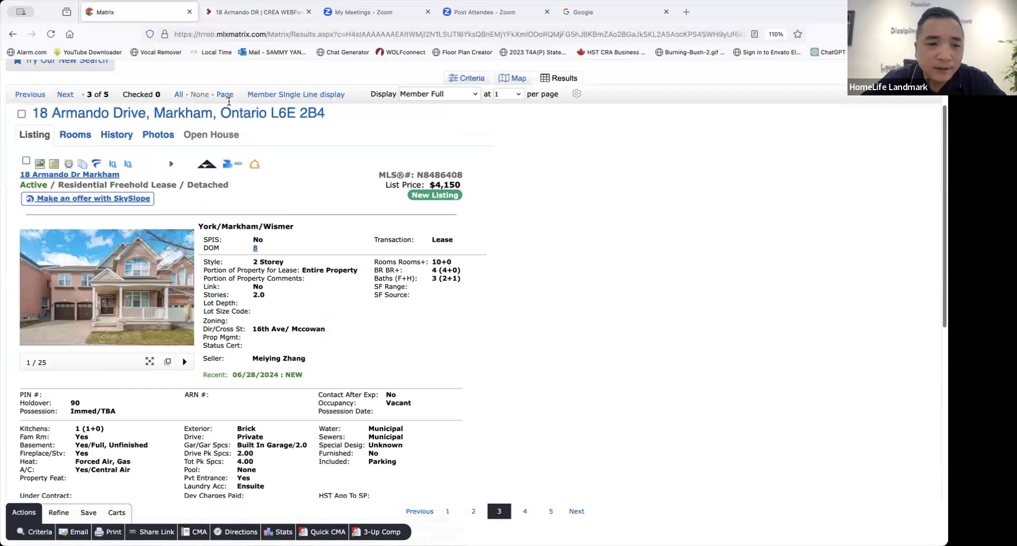
pyautogui.scroll(-3, 308, 242)
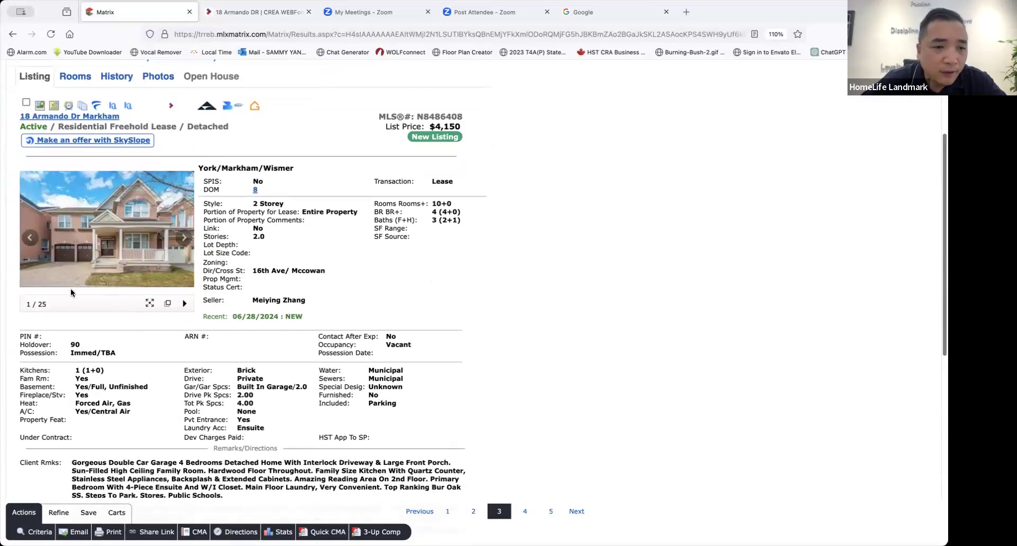
pyautogui.scroll(-1, 169, 357)
pyautogui.moveTo(73, 249)
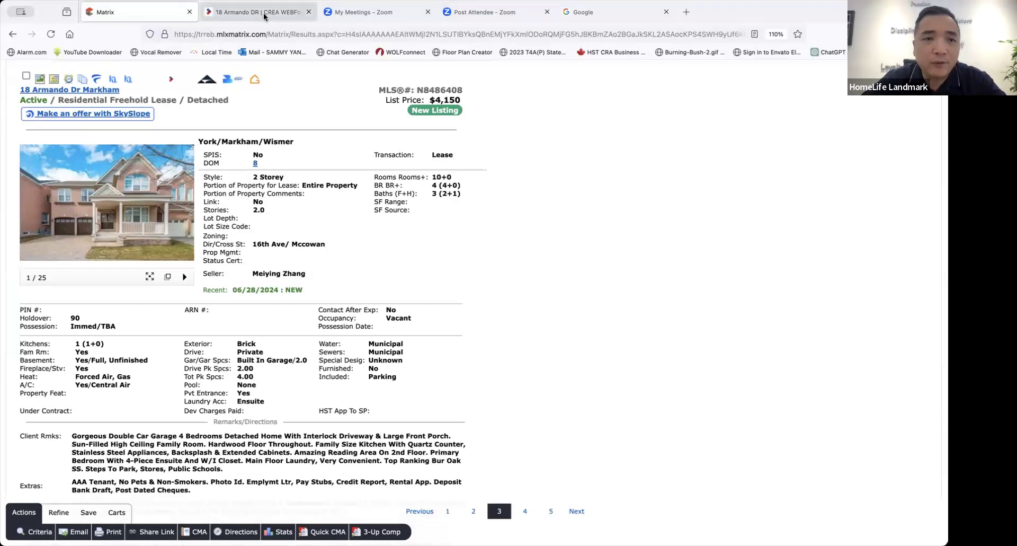
pyautogui.hotkey('ctrl', 'Tab')
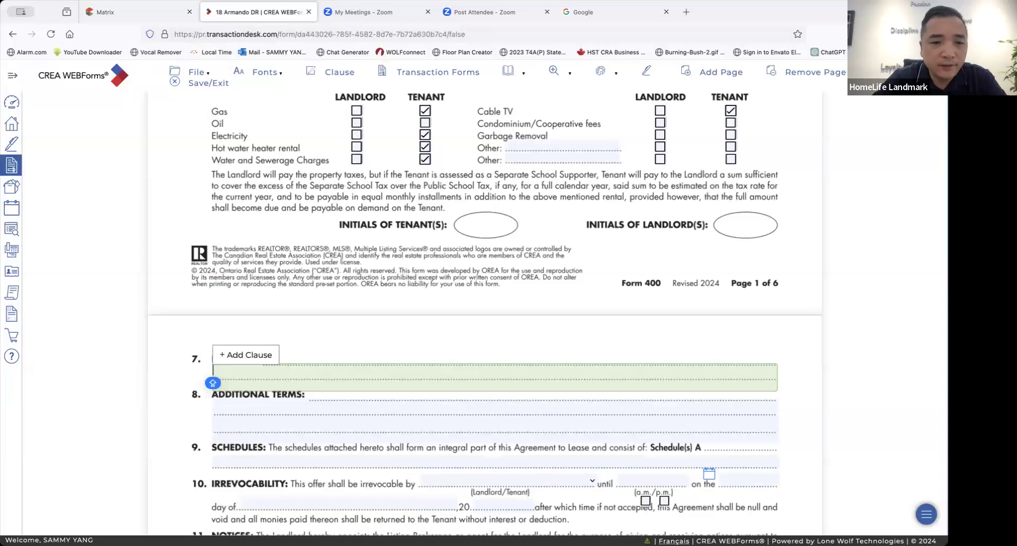
# - Fill the parking clause with 'TWO GARAGES AND PARKING SPACE IN THIS HOUSE'
pyautogui.write('TWO GARAG')
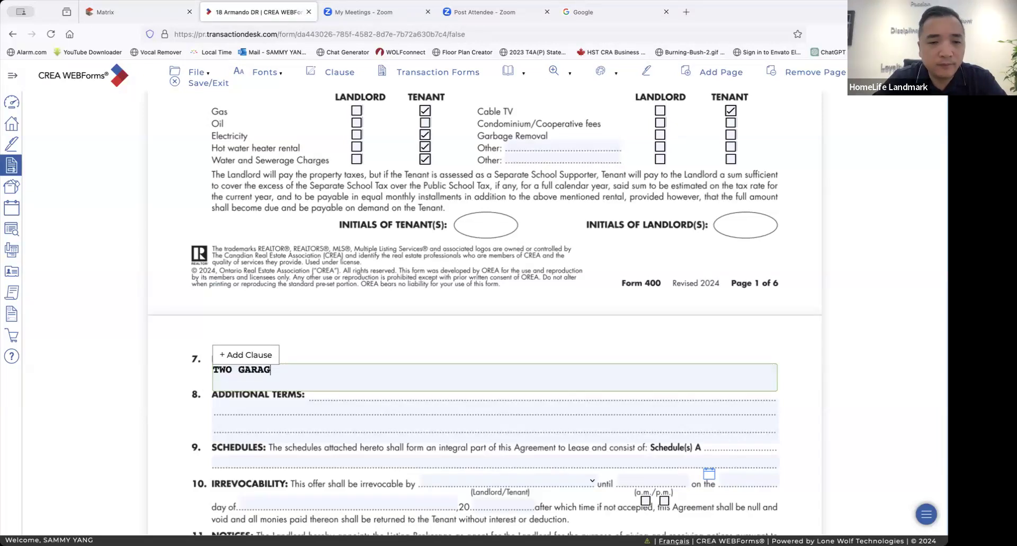
pyautogui.write('ES AND')
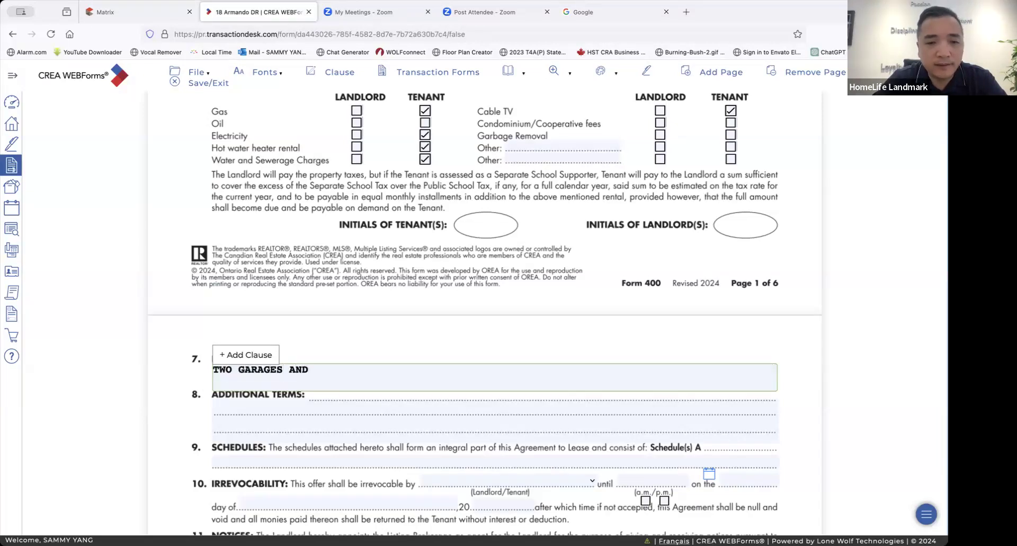
pyautogui.write(' PARK')
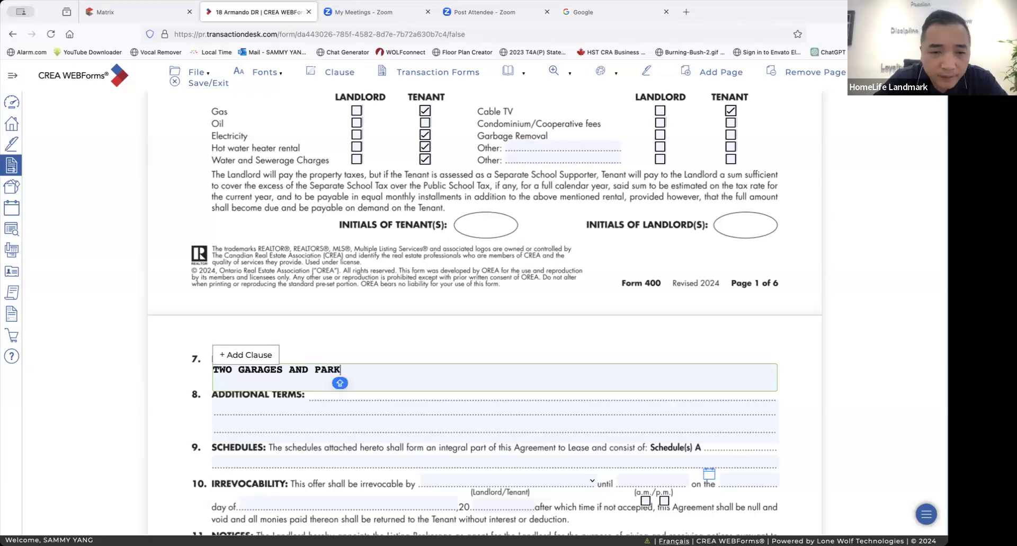
pyautogui.write('ING ')
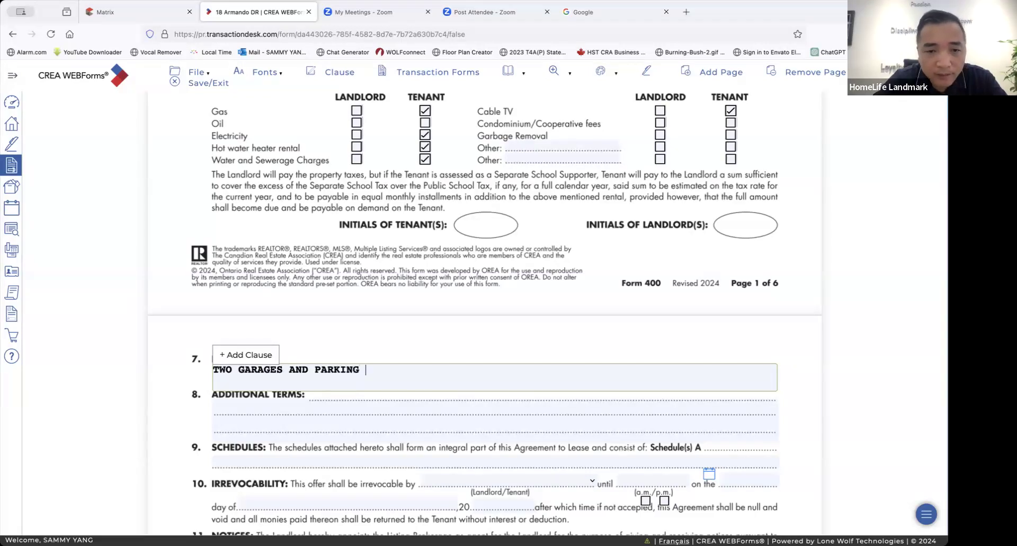
pyautogui.write('SPACE')
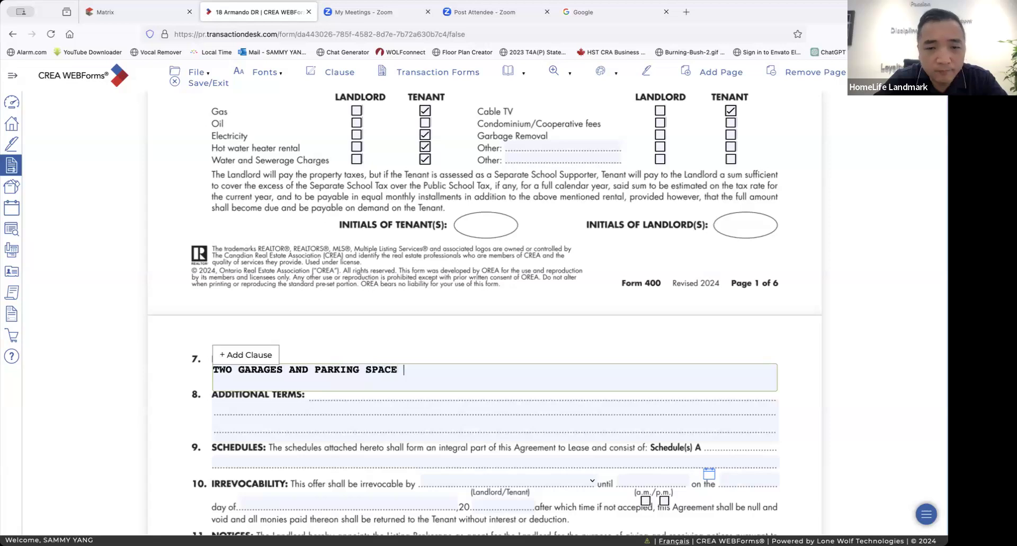
pyautogui.press('capslock')
pyautogui.write('IN T')
pyautogui.press('BackSpace')
pyautogui.press('BackSpace')
pyautogui.write('THIS HOUSE')
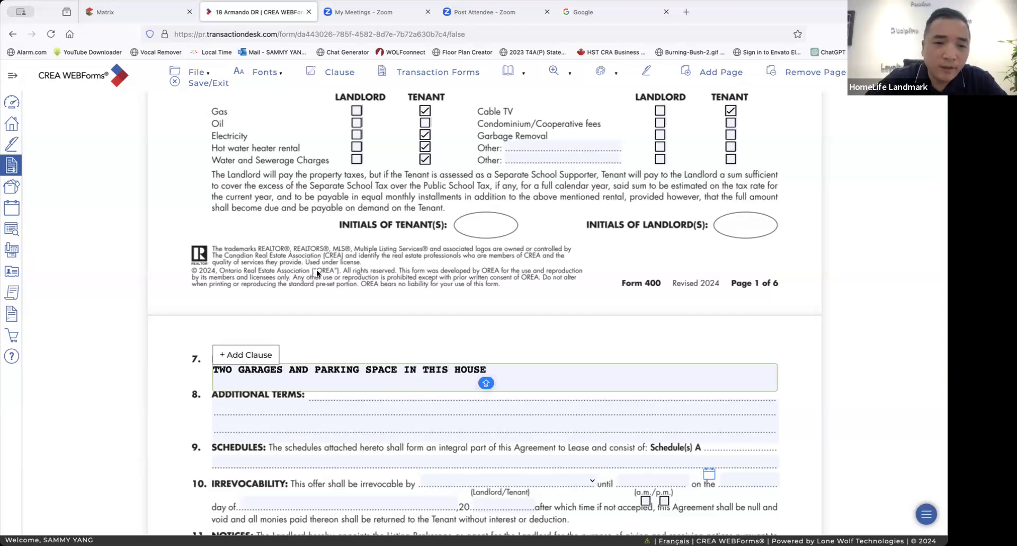
pyautogui.click(310, 321)
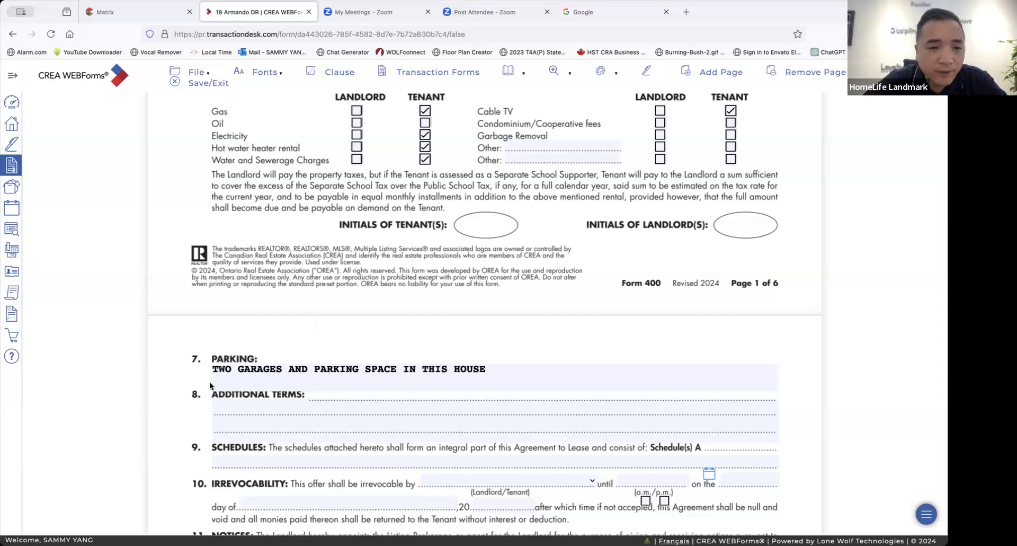
# - Make the offer irrevocable by the Tenant until 11:59 p.m
pyautogui.scroll(-3, 171, 421)
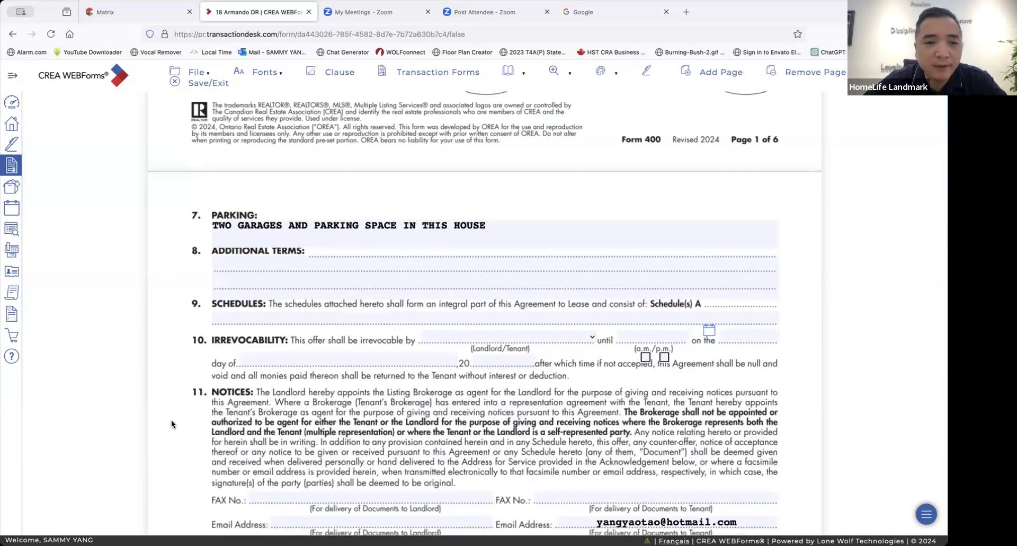
pyautogui.click(459, 334)
pyautogui.click(453, 370)
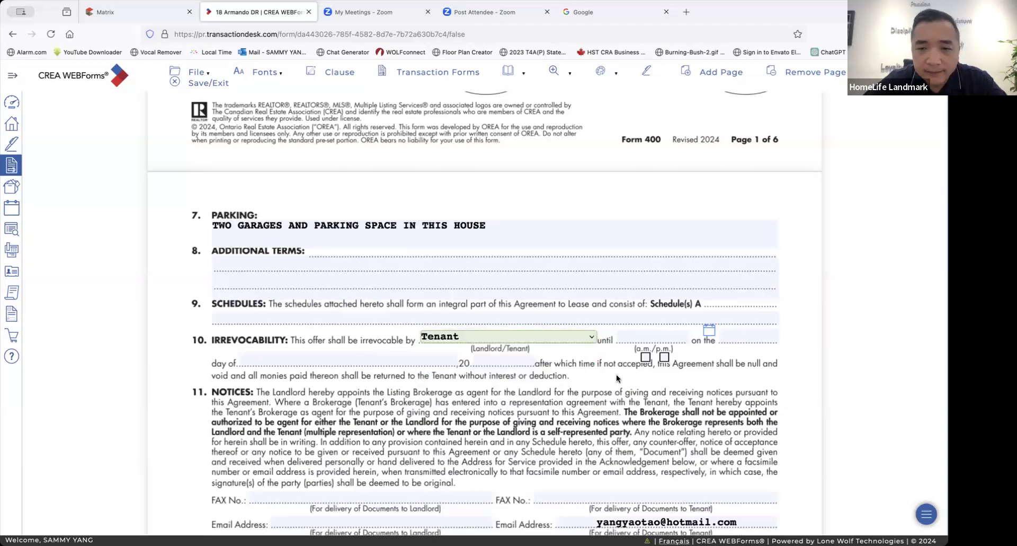
pyautogui.click(664, 356)
pyautogui.click(665, 337)
pyautogui.write('11')
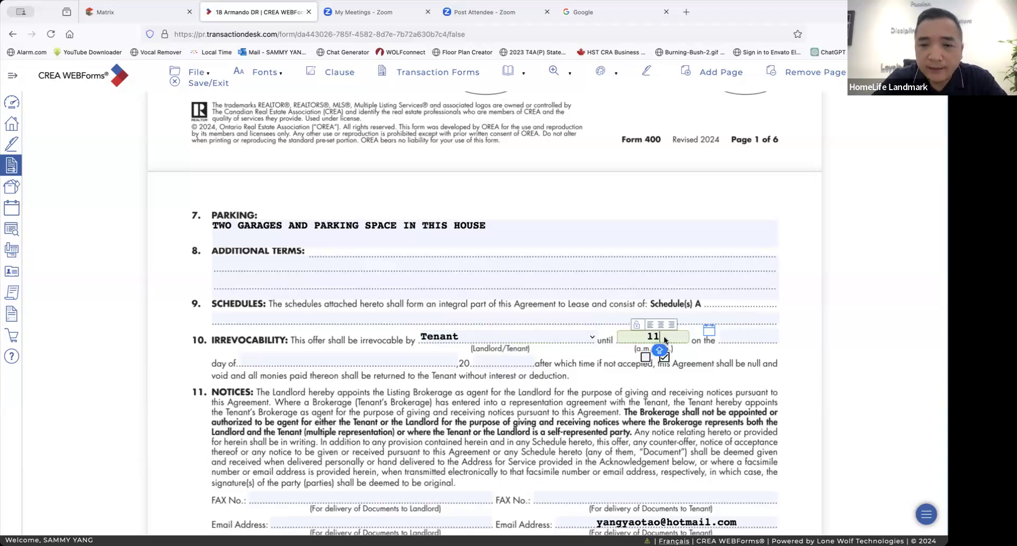
pyautogui.write(':')
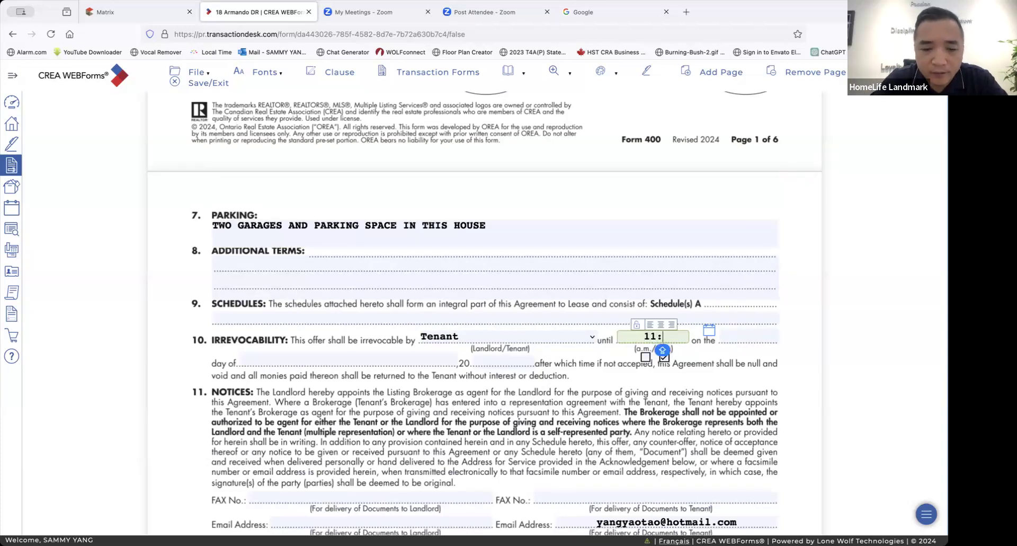
pyautogui.write('59')
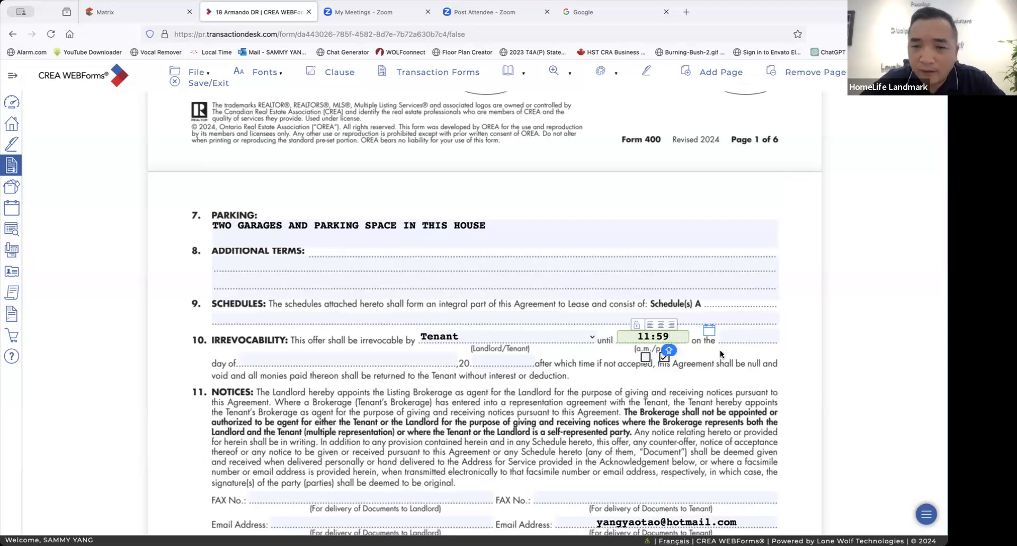
# - Pick July 7, 2024 as the irrevocability date from the calendar
pyautogui.click(709, 330)
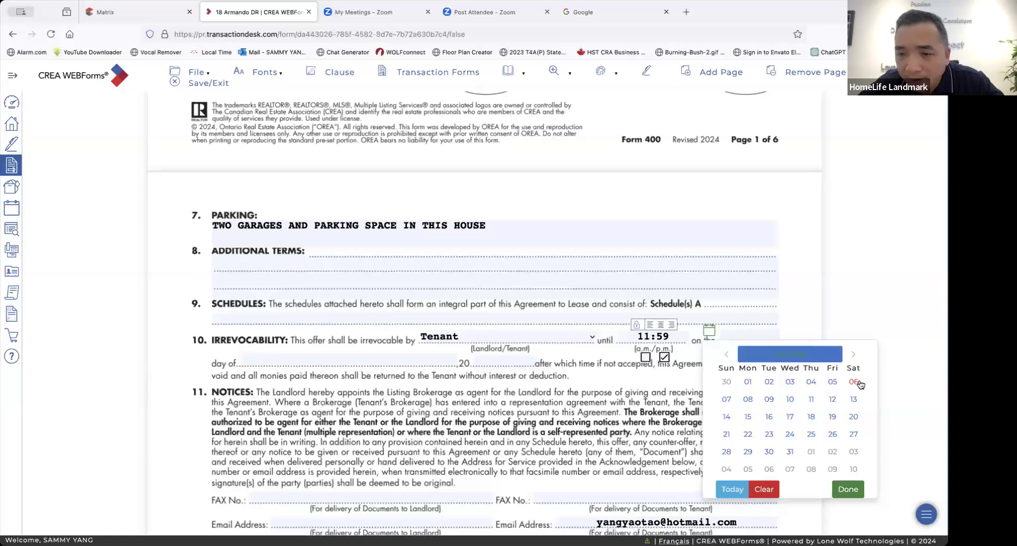
pyautogui.click(727, 416)
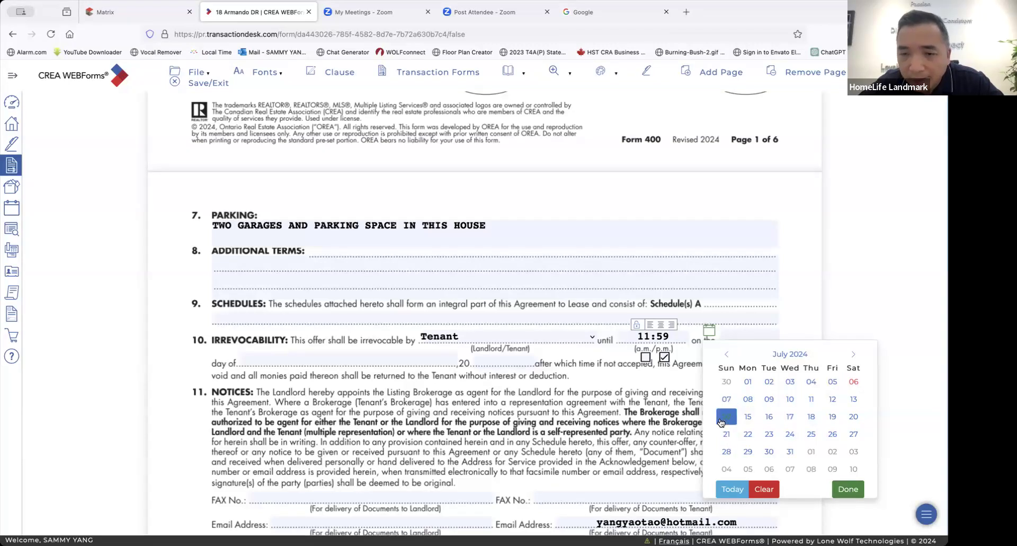
pyautogui.click(727, 399)
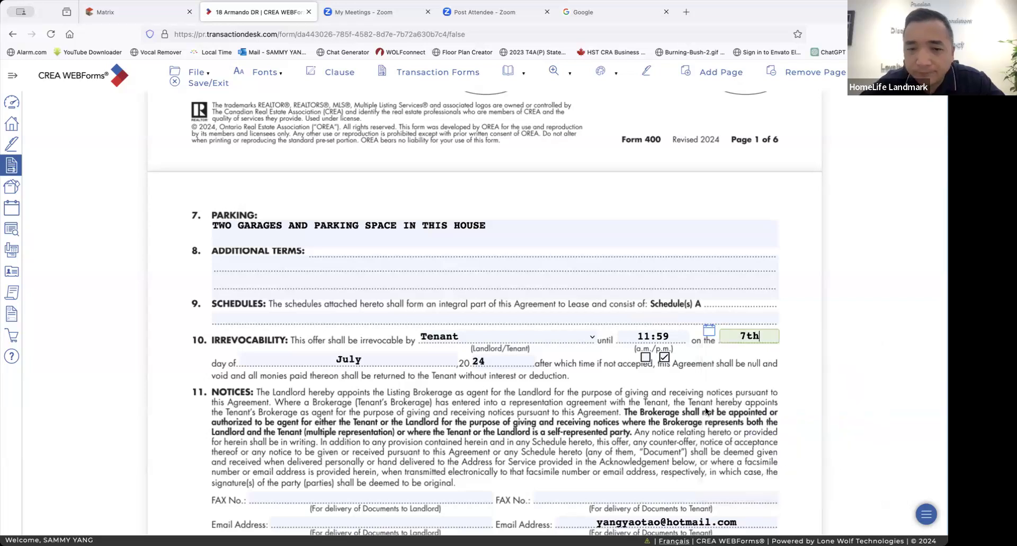
pyautogui.scroll(-5, 702, 411)
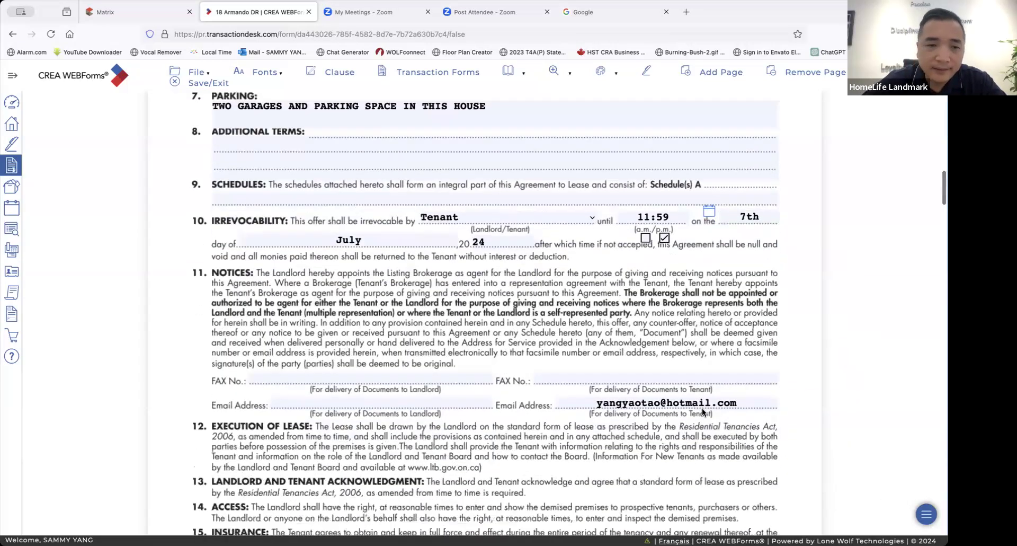
# - Scroll through clauses 12–24 and the acknowledgement pages down to Schedule A
pyautogui.scroll(-1, 657, 397)
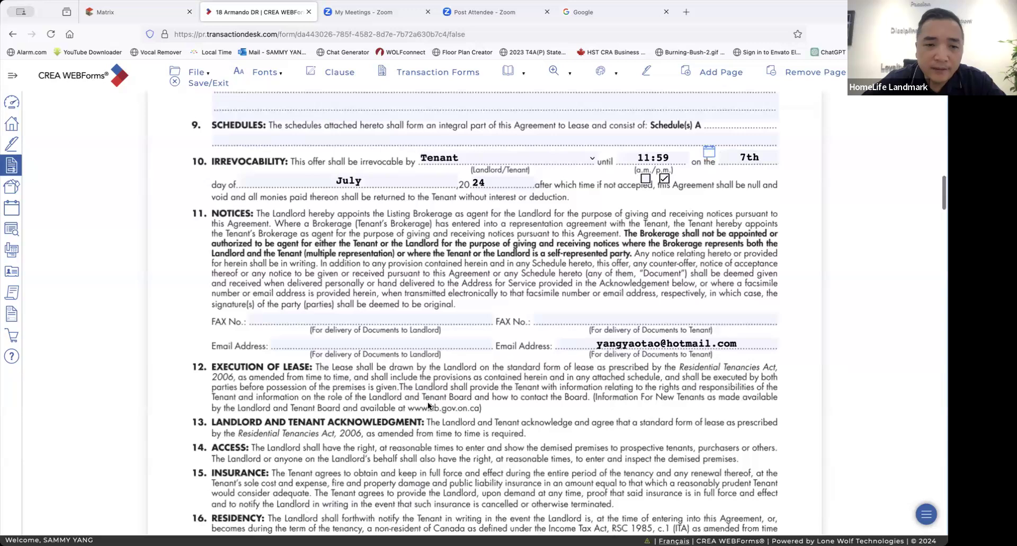
pyautogui.scroll(-2, 428, 403)
pyautogui.scroll(-3, 427, 405)
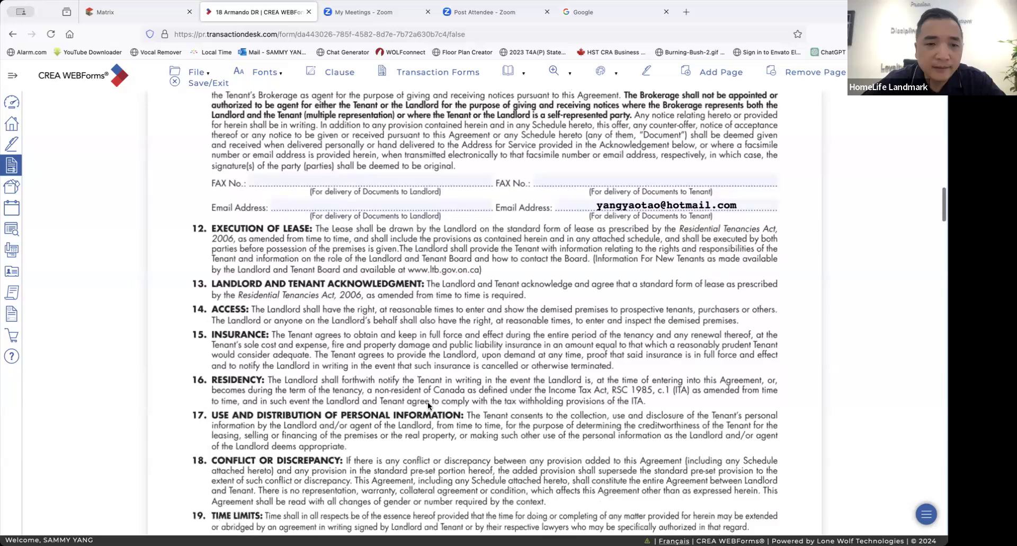
pyautogui.scroll(-15, 428, 406)
pyautogui.scroll(-6, 429, 403)
pyautogui.scroll(-7, 428, 406)
pyautogui.scroll(-6, 428, 405)
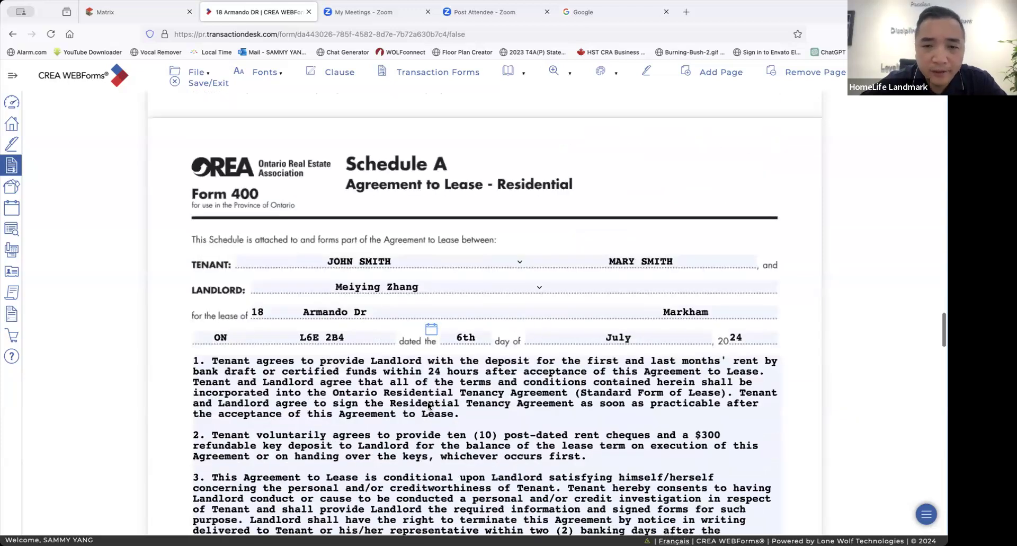
pyautogui.scroll(-2, 746, 318)
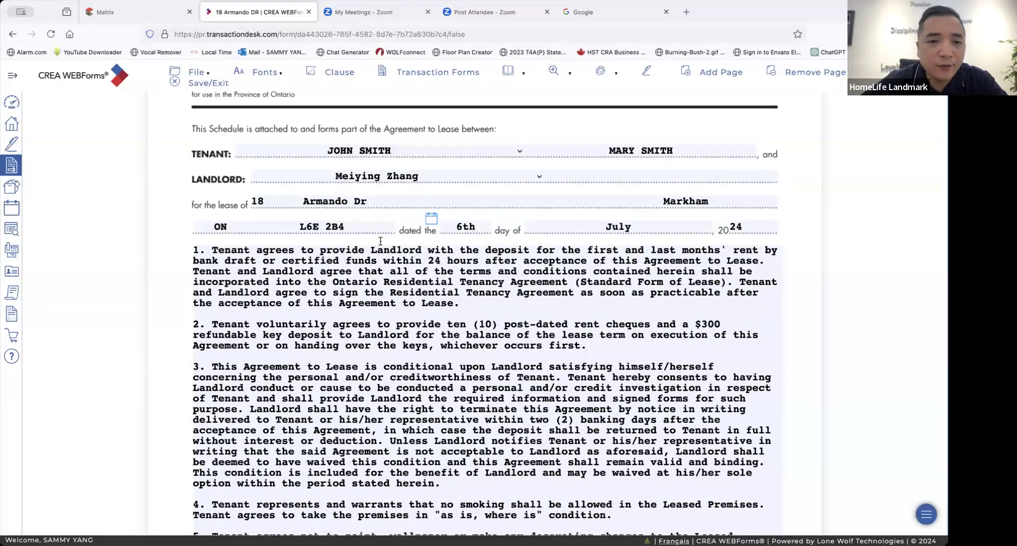
pyautogui.scroll(-1, 371, 233)
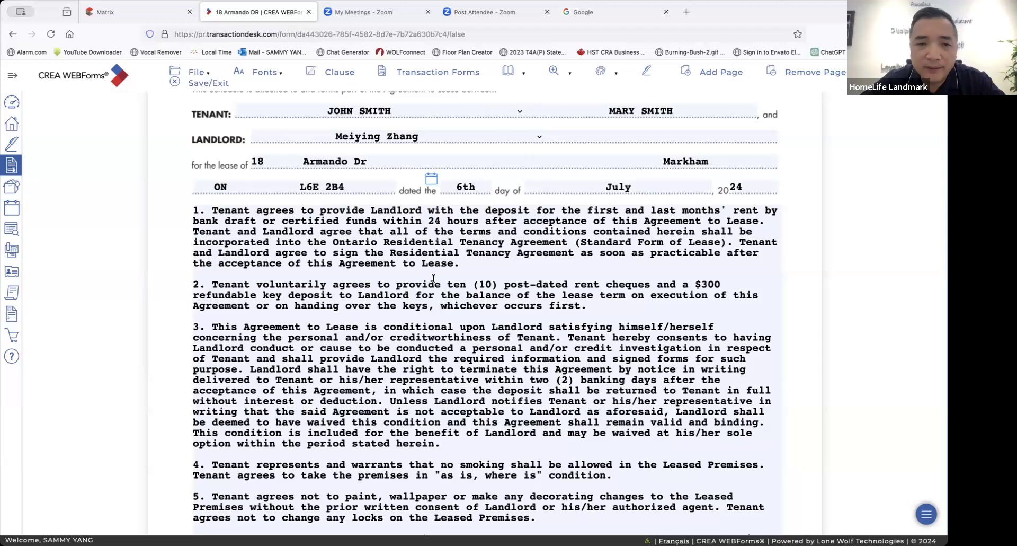
pyautogui.scroll(-1, 398, 295)
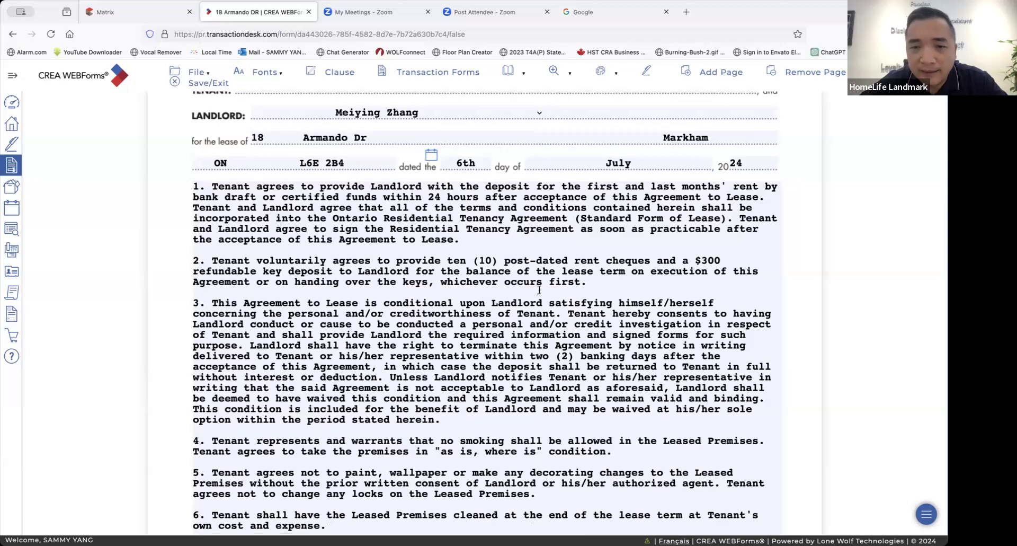
pyautogui.scroll(-2, 504, 340)
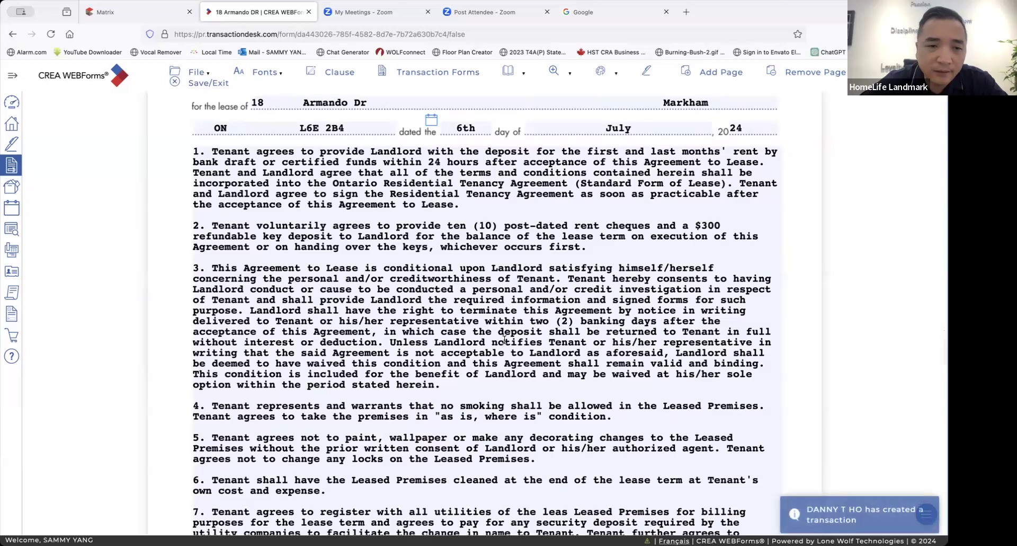
pyautogui.scroll(-2, 407, 318)
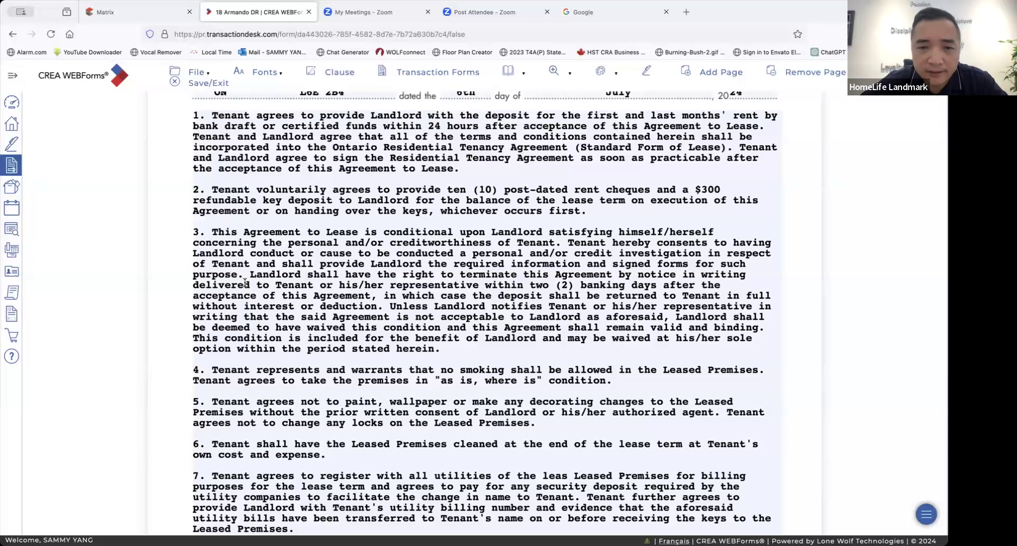
pyautogui.scroll(-1, 246, 284)
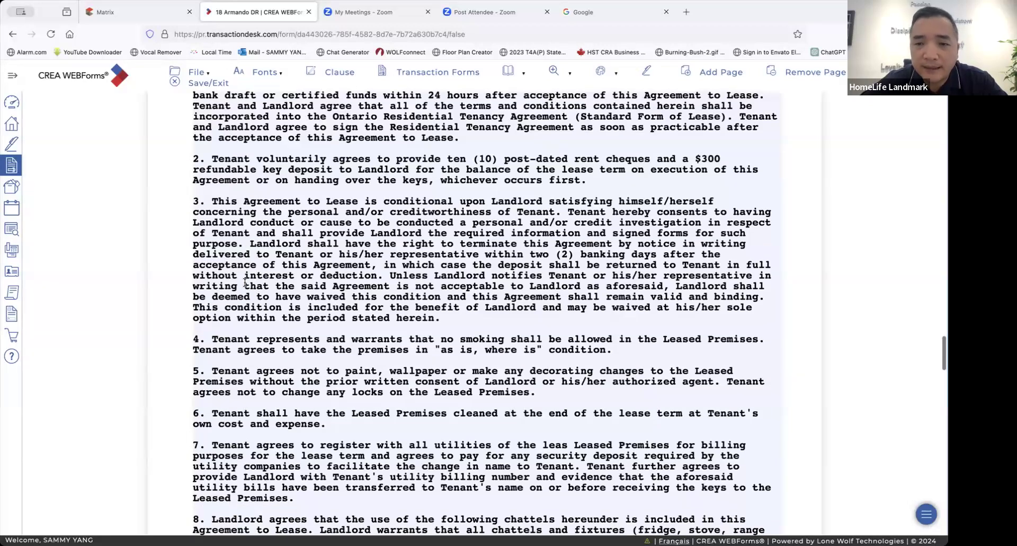
pyautogui.scroll(-3, 246, 284)
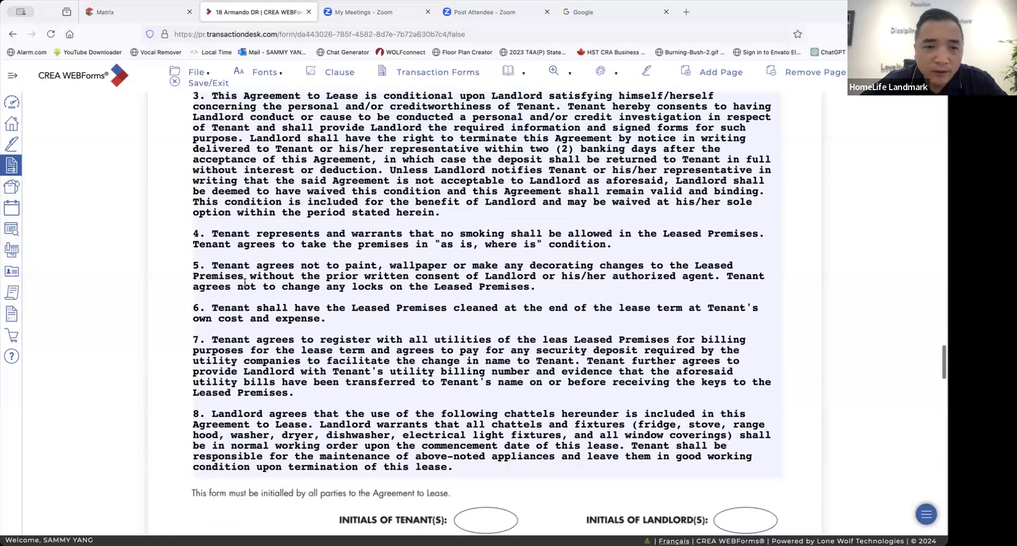
pyautogui.scroll(-2, 246, 284)
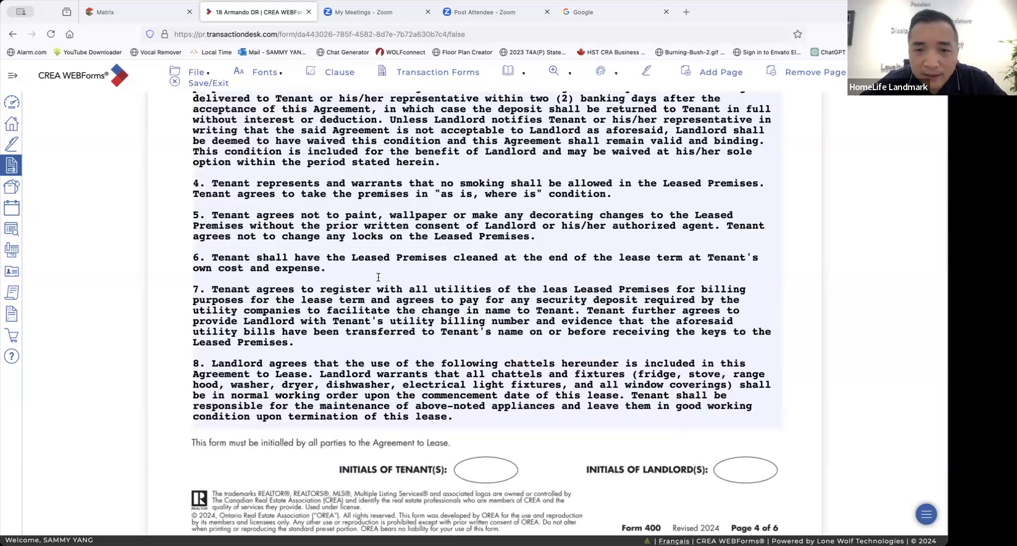
pyautogui.scroll(-2, 434, 287)
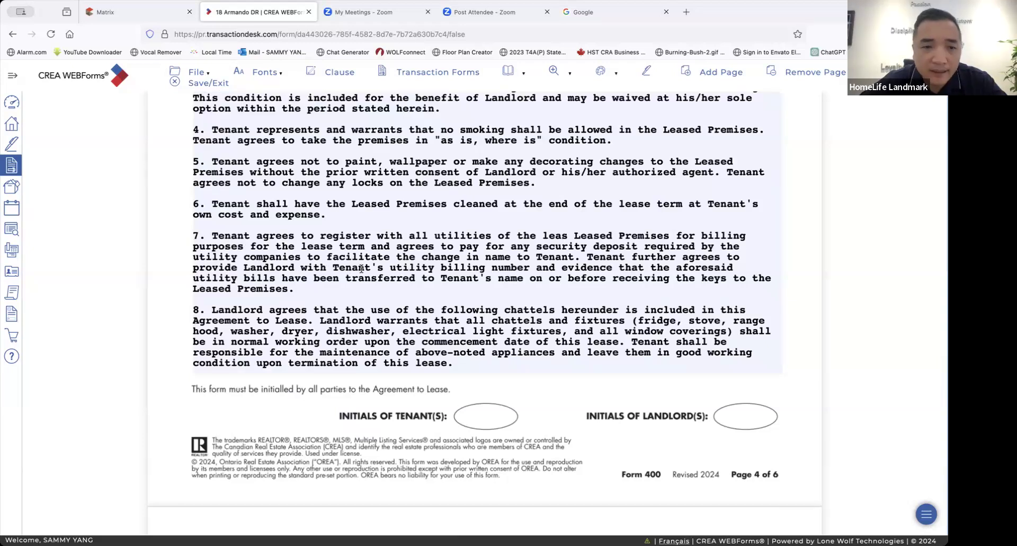
pyautogui.scroll(-3, 361, 269)
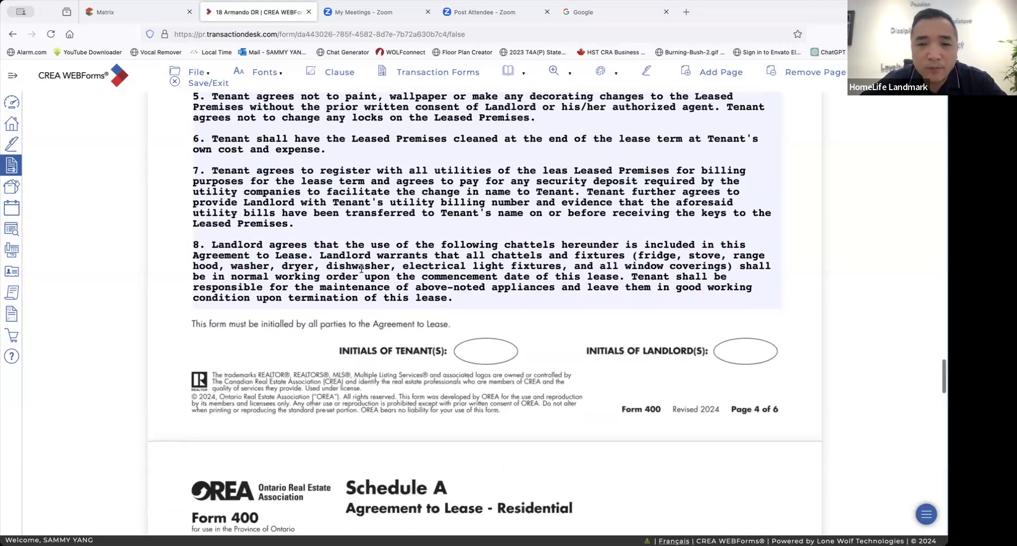
pyautogui.scroll(-1, 361, 269)
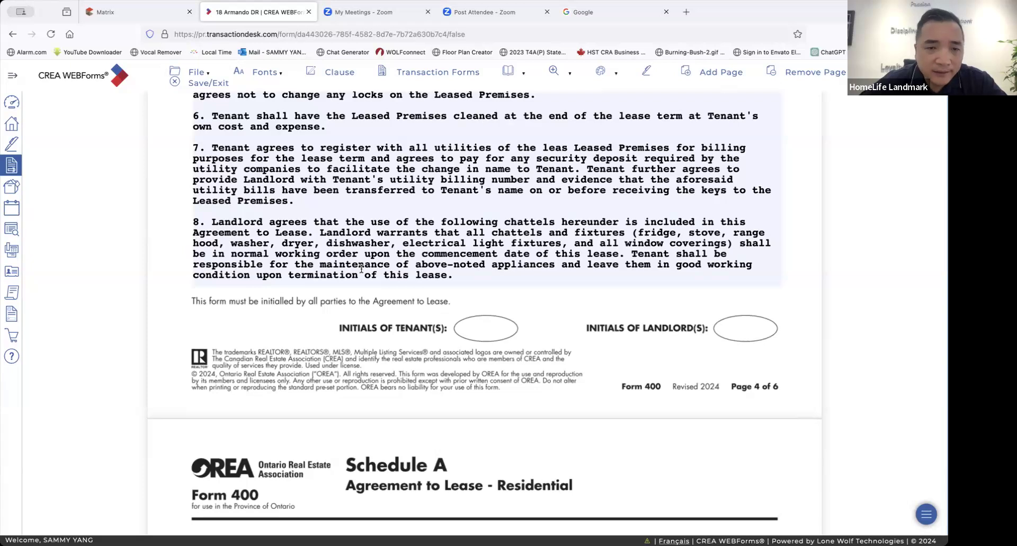
pyautogui.scroll(-1, 361, 269)
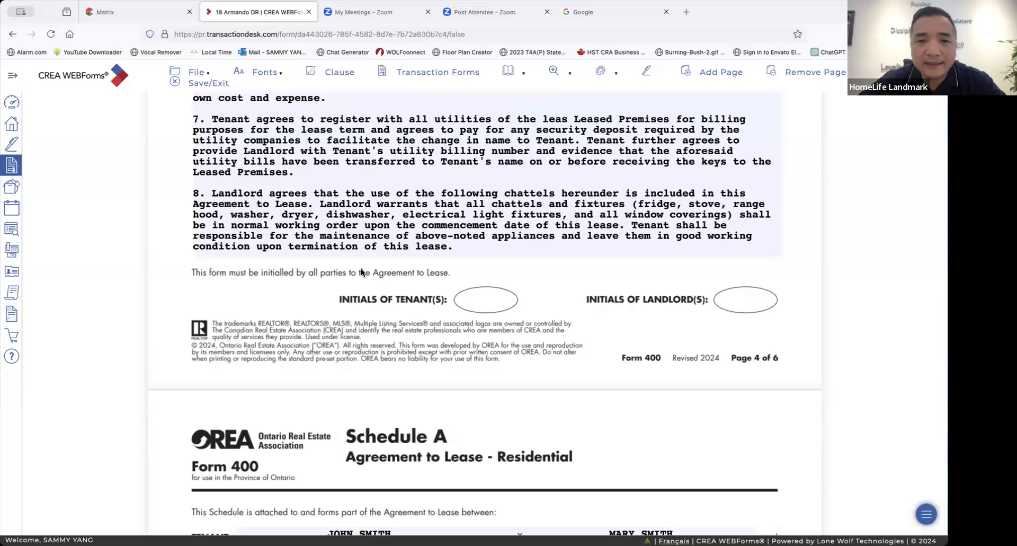
pyautogui.scroll(-8, 361, 268)
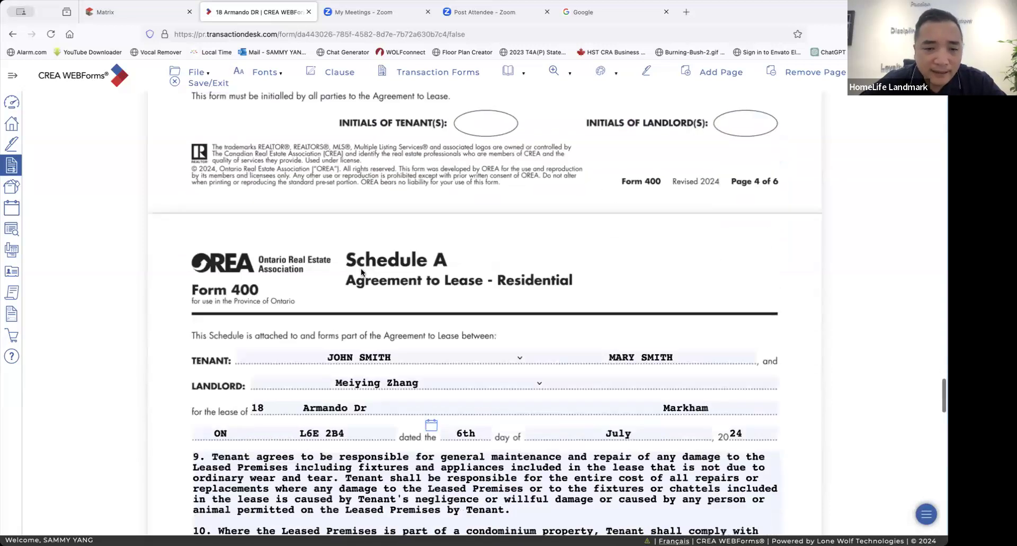
# - Insert a new blank line after clause 23 at the end of Schedule A
pyautogui.scroll(-7, 368, 245)
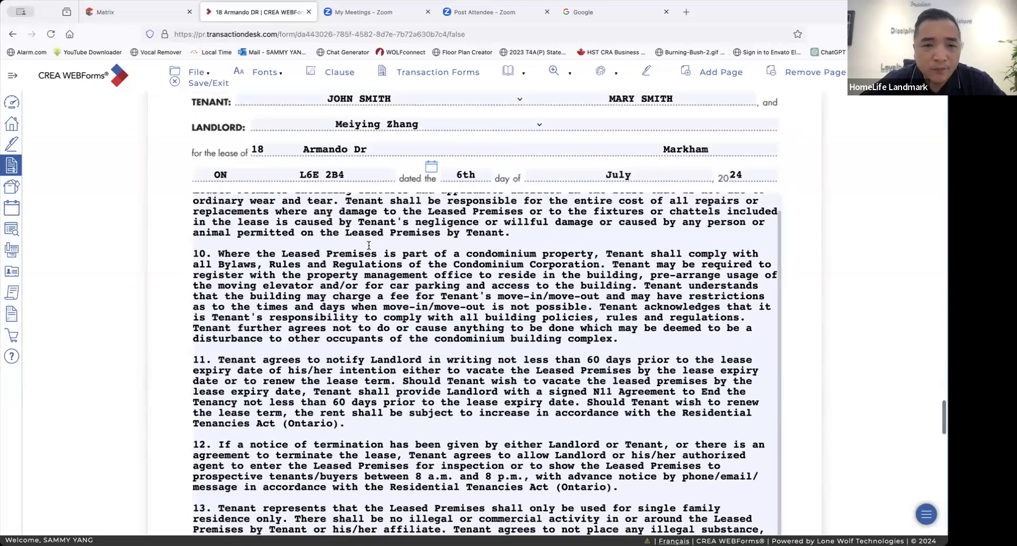
pyautogui.scroll(-9, 369, 245)
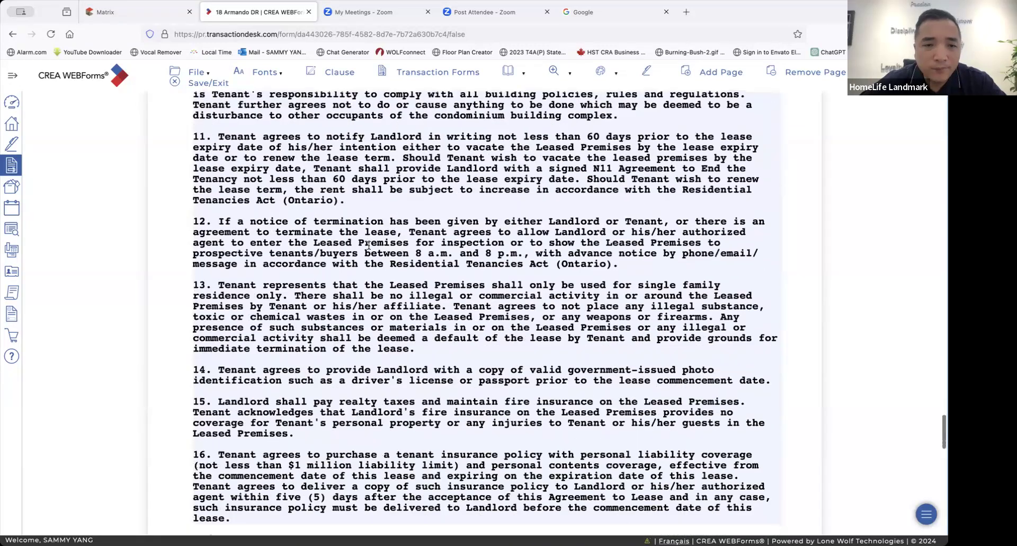
pyautogui.scroll(-5, 369, 245)
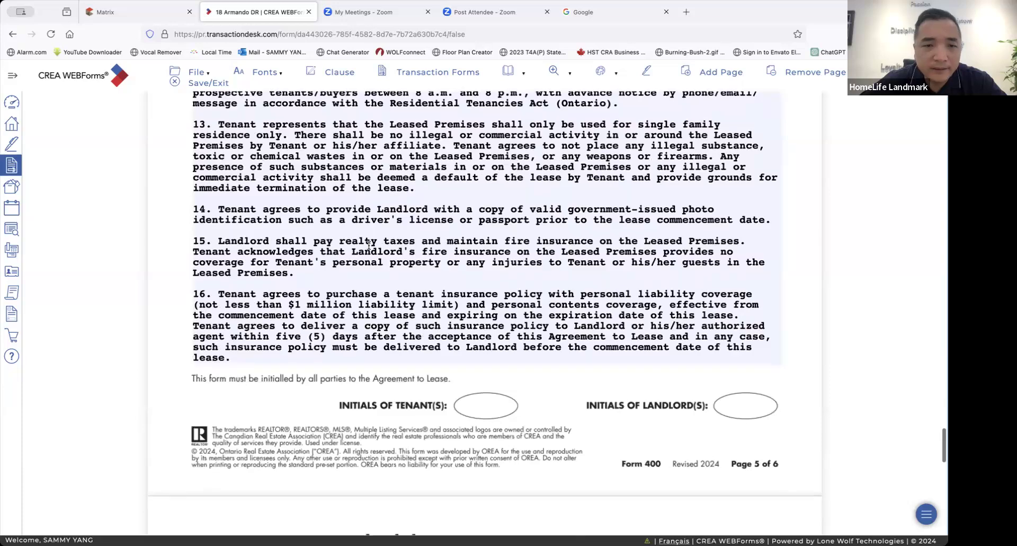
pyautogui.scroll(-20, 369, 245)
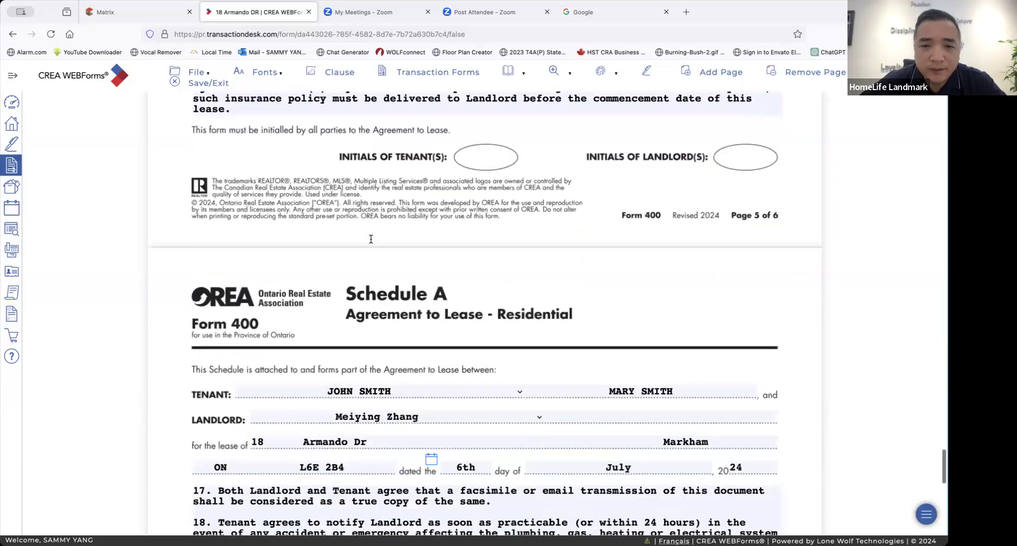
pyautogui.scroll(-5, 371, 239)
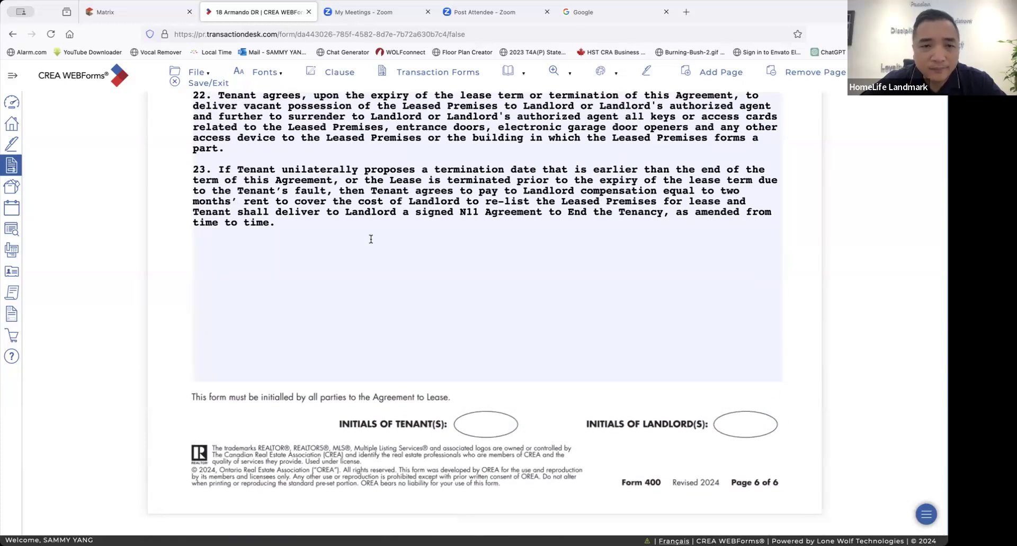
pyautogui.scroll(3, 371, 239)
pyautogui.click(309, 312)
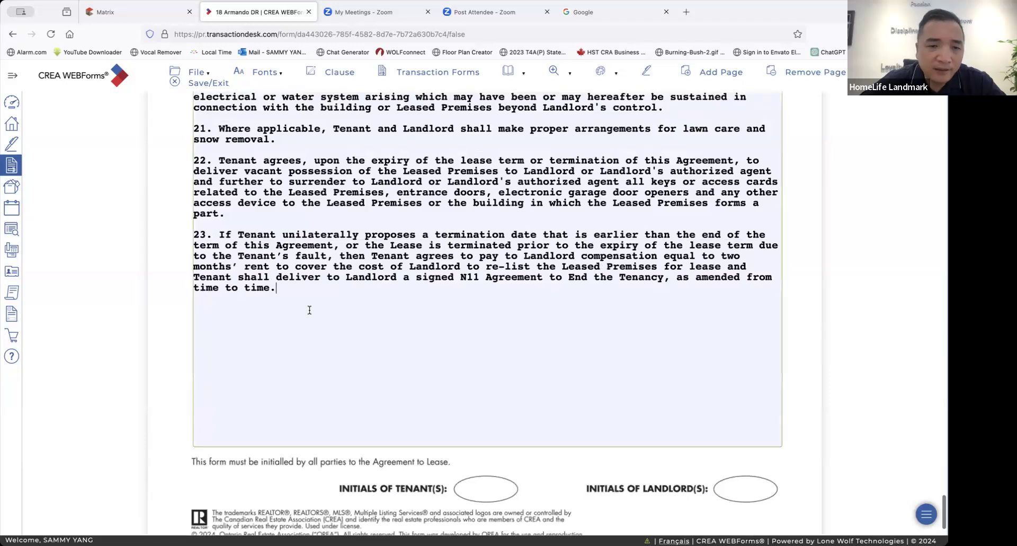
pyautogui.press('Return')
pyautogui.press('Return')
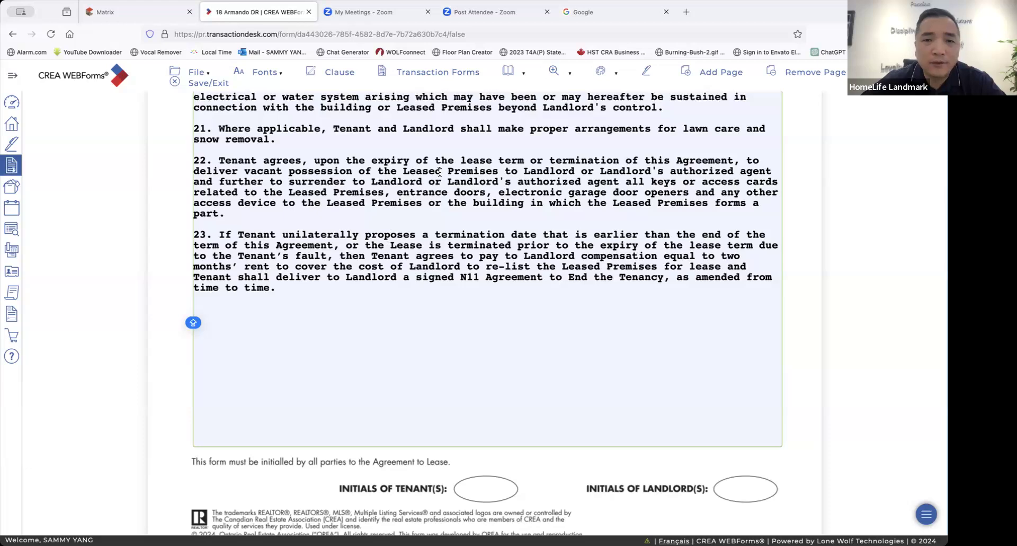
pyautogui.scroll(10, 403, 223)
pyautogui.scroll(20, 429, 190)
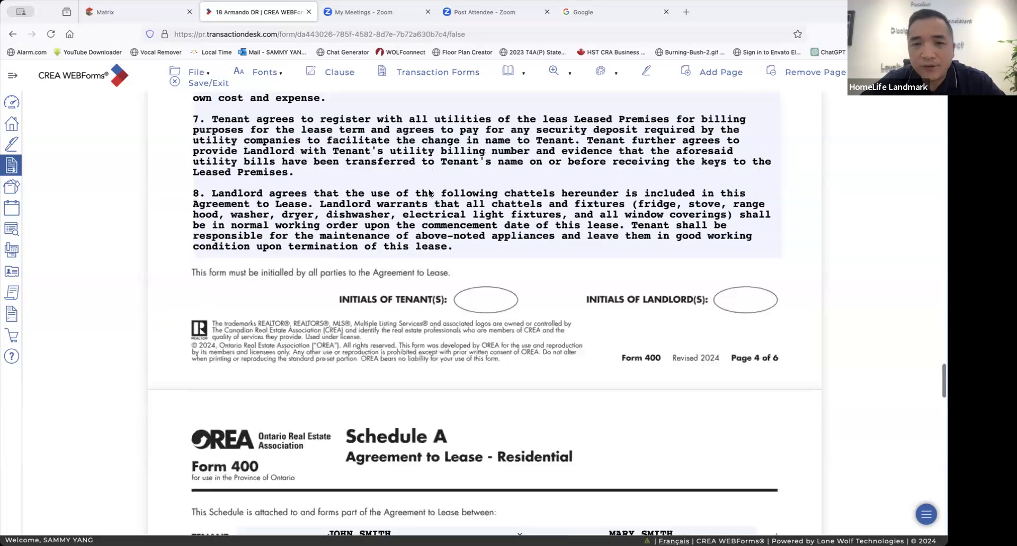
pyautogui.scroll(15, 425, 194)
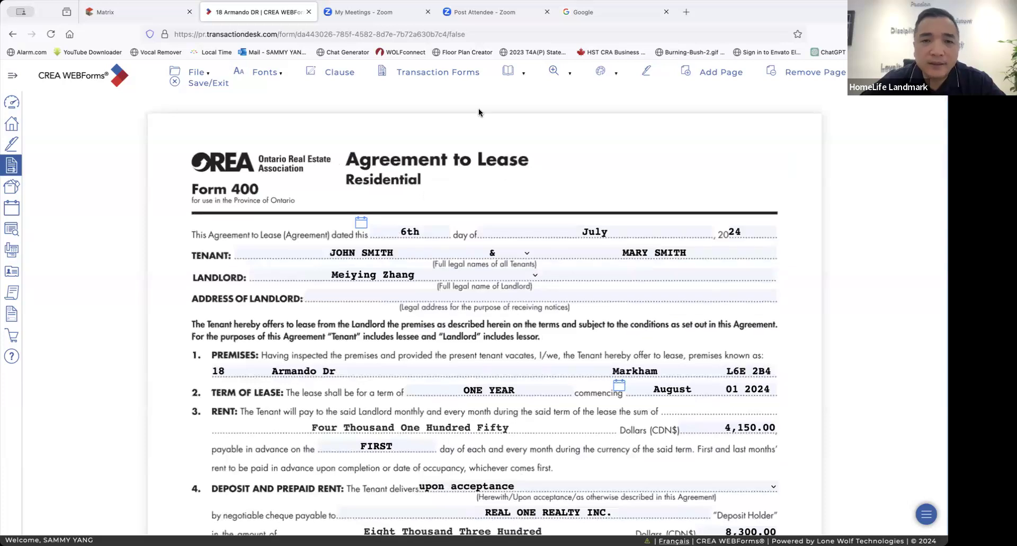
# - Open Form 324 Confirmation of Co-operation and Representation from the Transaction Forms list
pyautogui.click(449, 73)
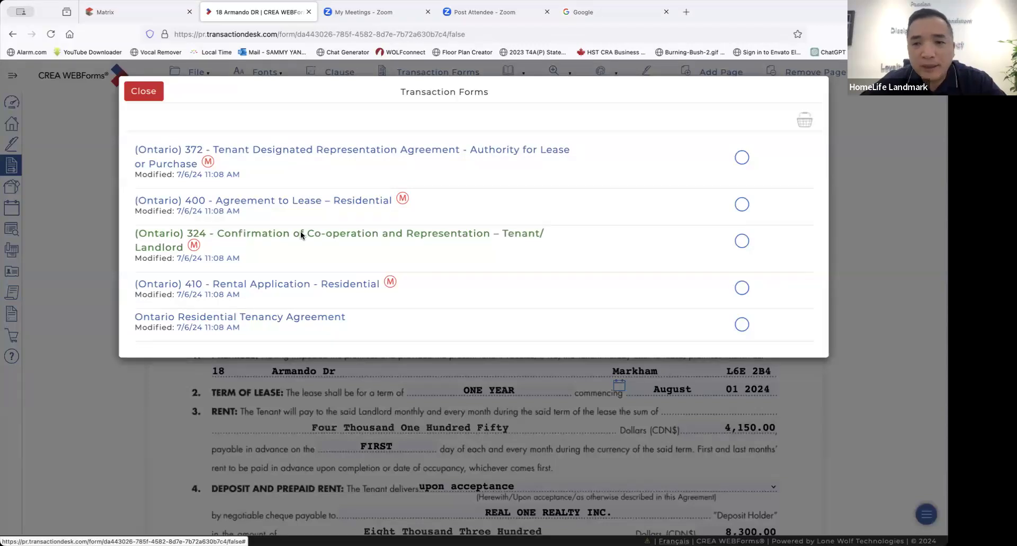
pyautogui.click(303, 234)
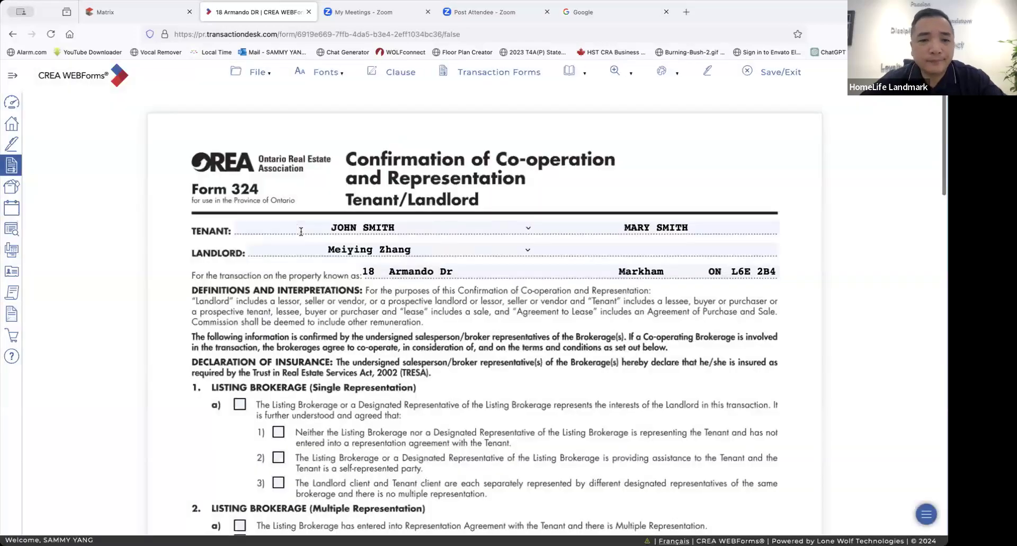
# - Tick 1a(1) for landlord representation and 4a(1) for co-operating brokerage representing the tenant
pyautogui.scroll(-2, 302, 325)
pyautogui.click(239, 316)
pyautogui.click(279, 345)
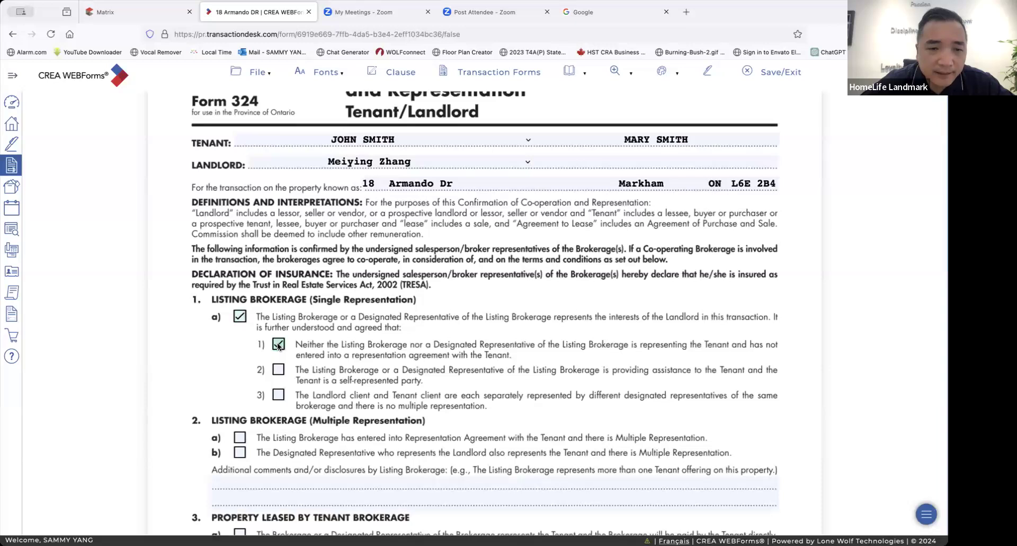
pyautogui.scroll(-5, 276, 360)
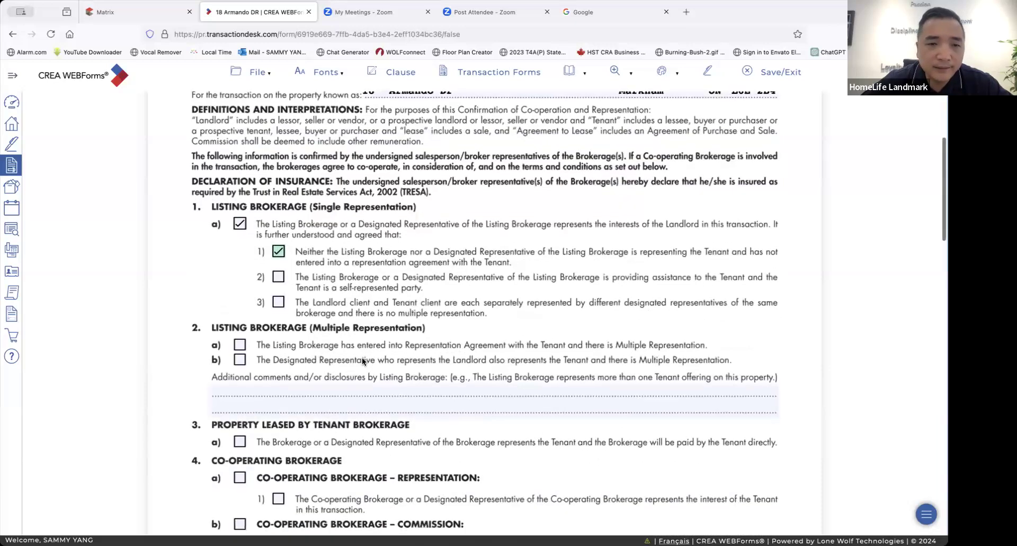
pyautogui.click(242, 356)
pyautogui.click(278, 377)
# - Tick 4b(1) and set the co-operating commission amount to AS PER MLS
pyautogui.scroll(-1, 323, 384)
pyautogui.scroll(-1, 323, 384)
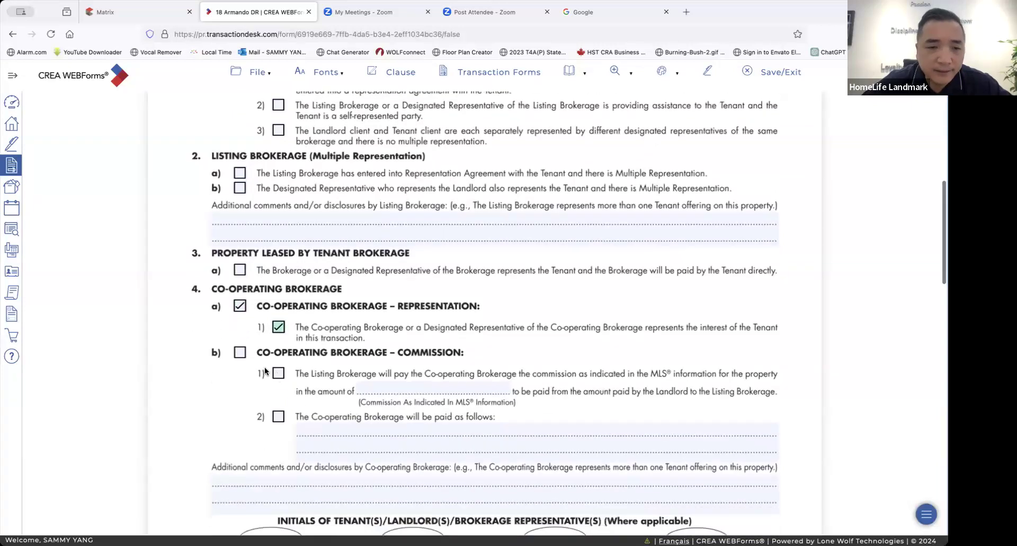
pyautogui.click(242, 354)
pyautogui.click(278, 373)
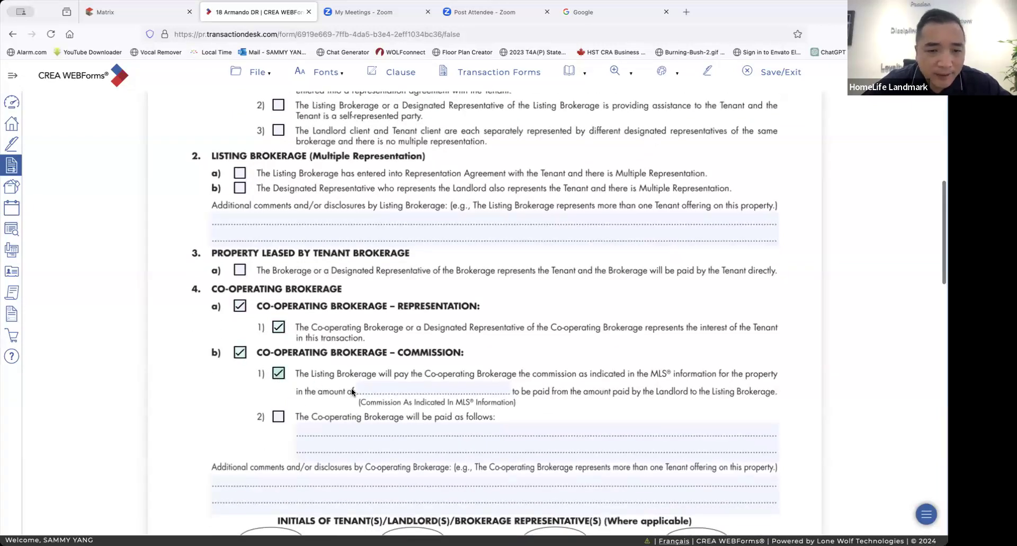
pyautogui.click(369, 381)
pyautogui.write('AS PER MLS')
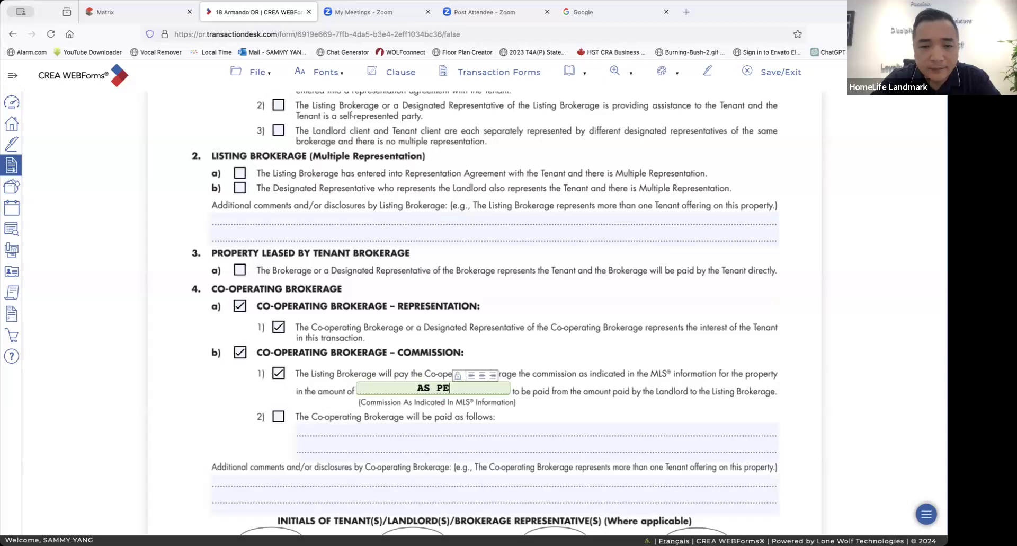
pyautogui.click(494, 331)
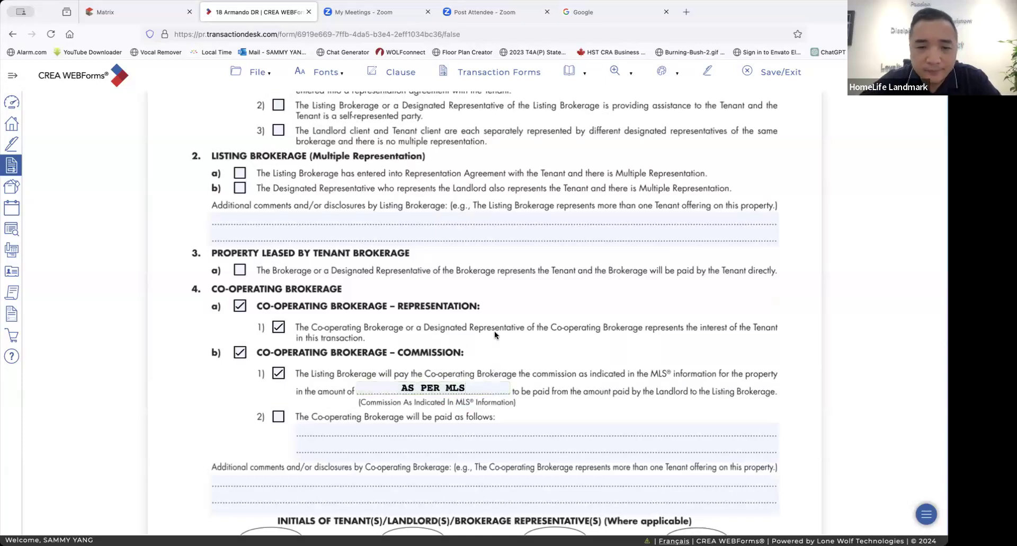
pyautogui.scroll(-5, 495, 331)
# - From the transaction's form list, open '(Ontario) 410 - Rental Application - Residential'
pyautogui.scroll(-10, 495, 331)
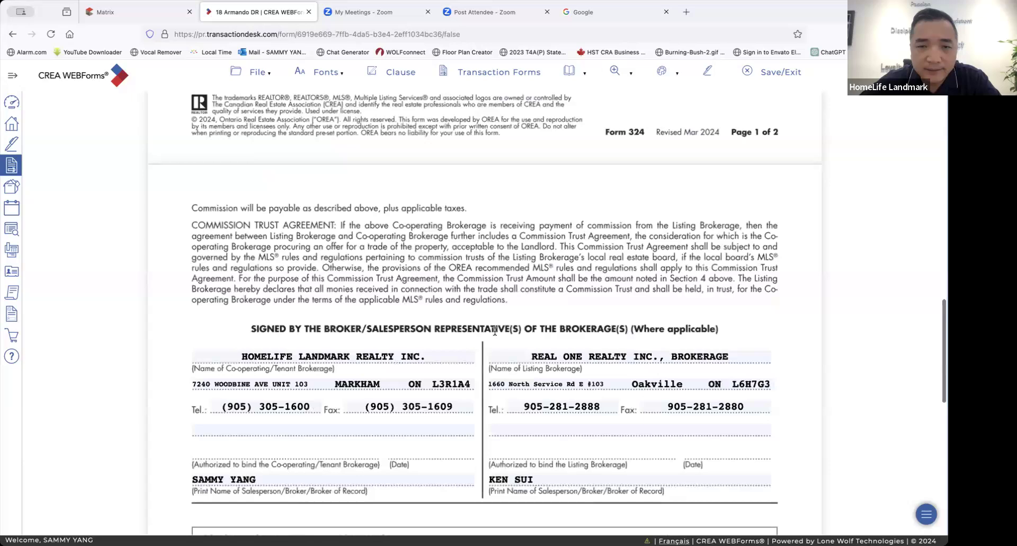
pyautogui.scroll(4, 494, 331)
pyautogui.scroll(10, 495, 333)
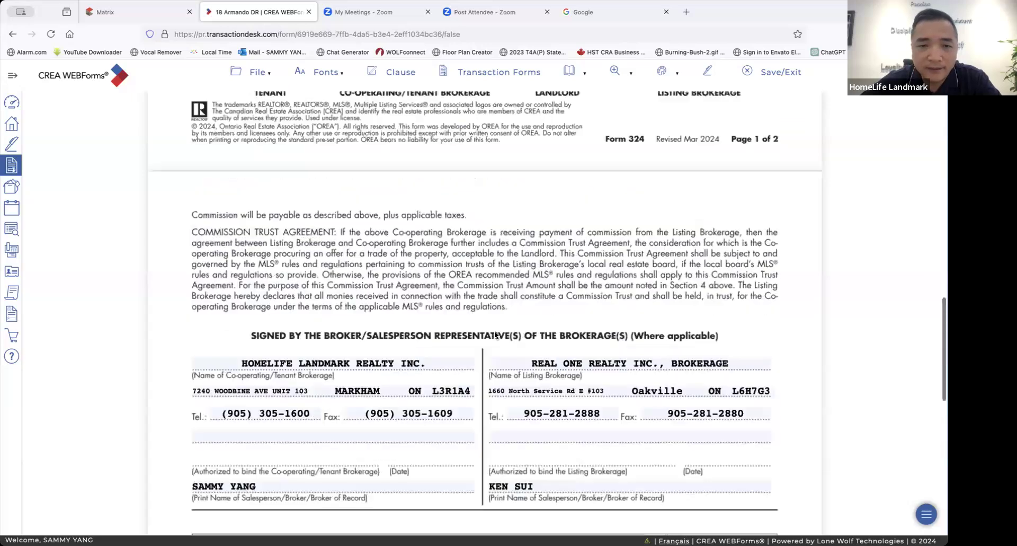
pyautogui.scroll(5, 495, 330)
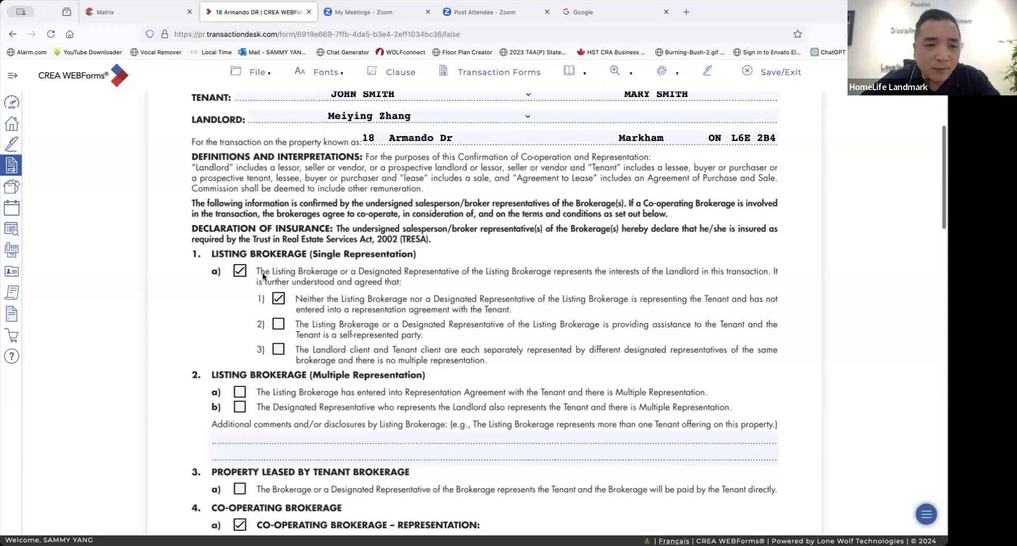
pyautogui.scroll(-3, 304, 308)
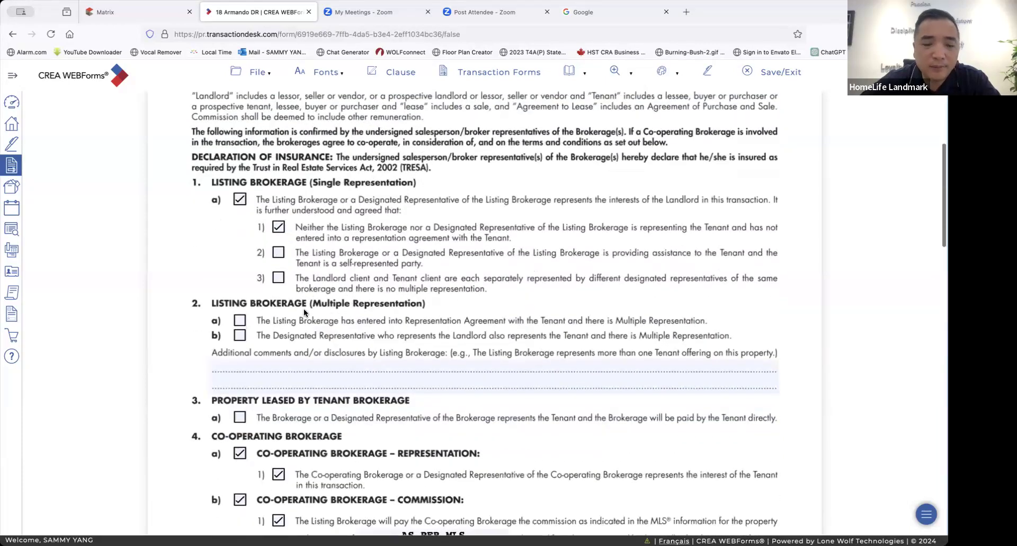
pyautogui.scroll(-3, 306, 305)
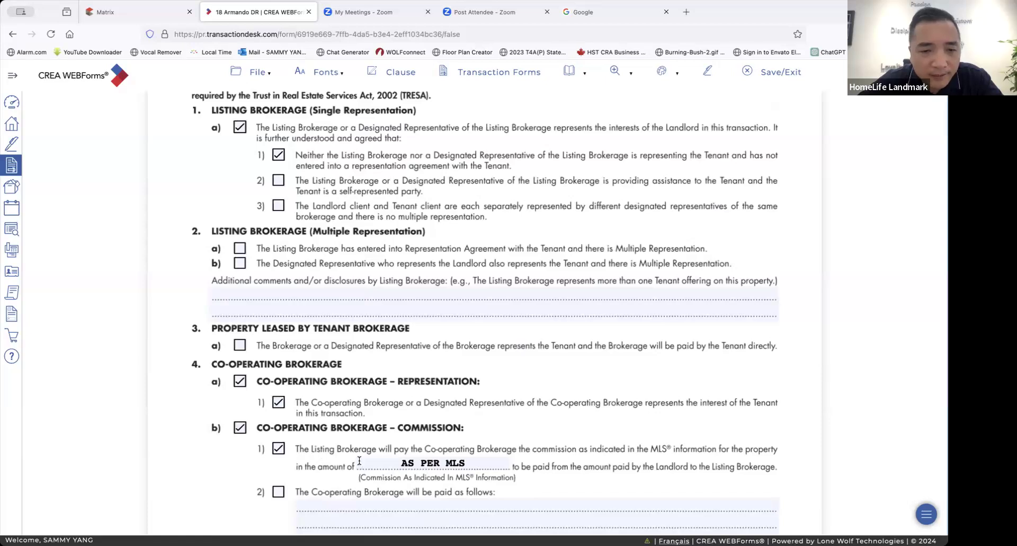
pyautogui.scroll(-2, 362, 464)
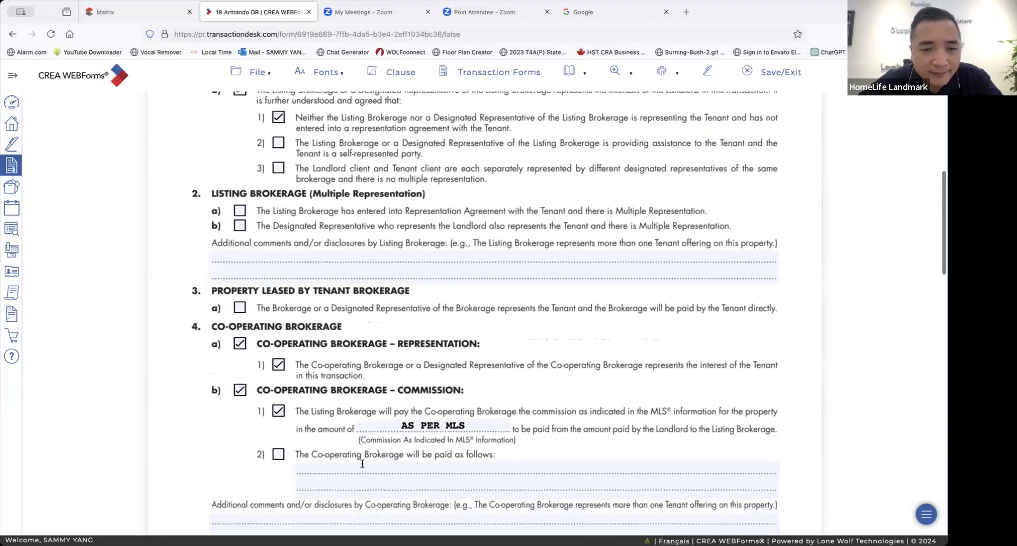
pyautogui.scroll(1, 521, 166)
pyautogui.scroll(10, 521, 163)
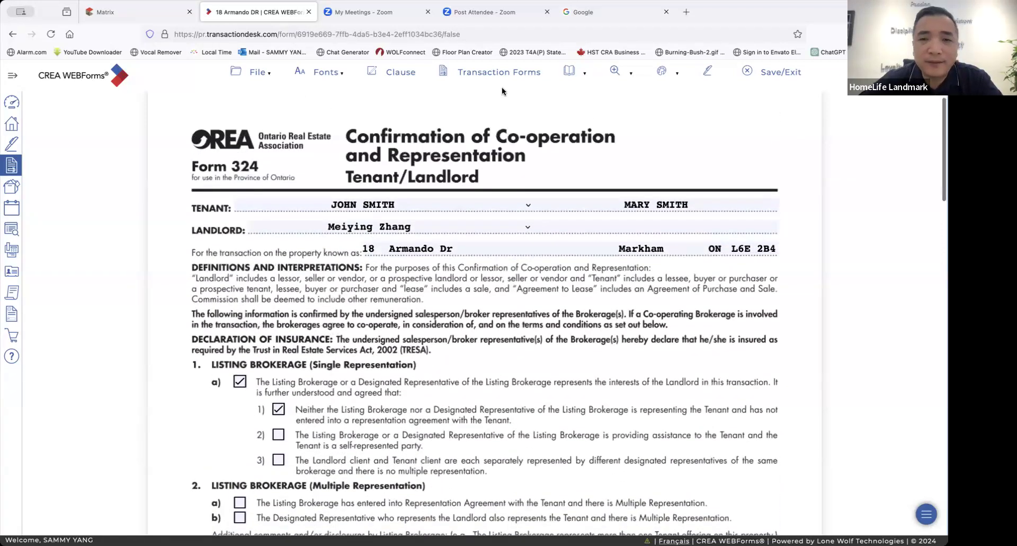
pyautogui.click(494, 73)
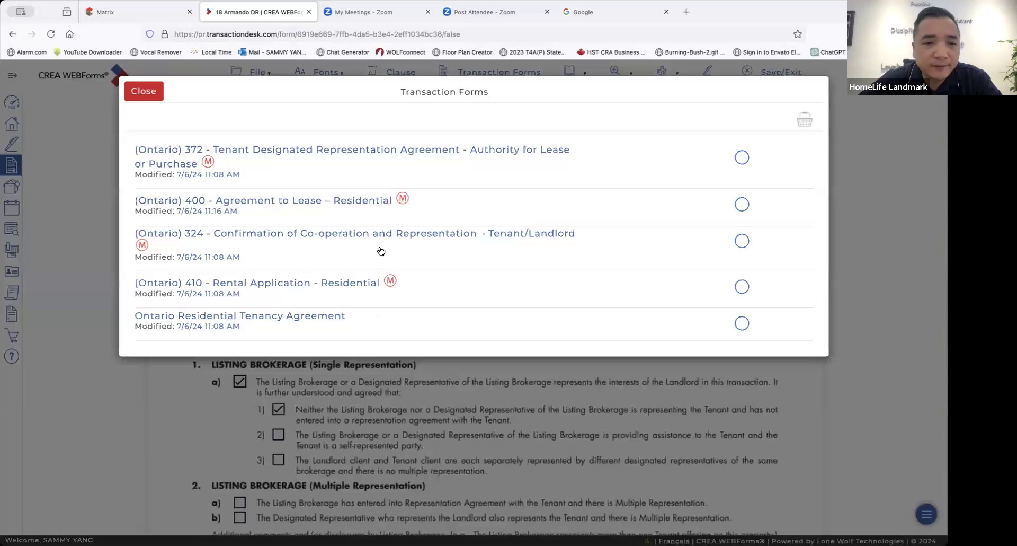
pyautogui.click(312, 286)
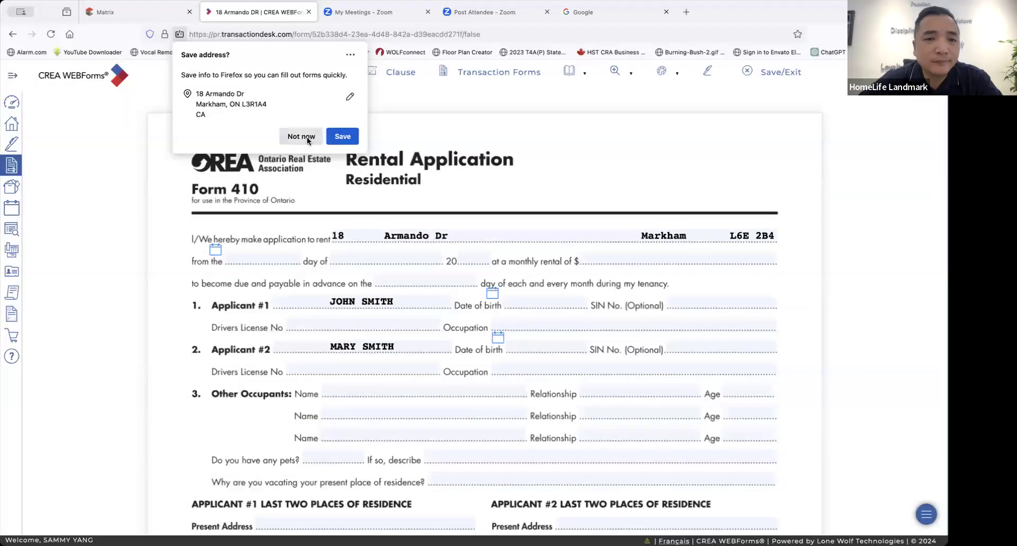
pyautogui.click(301, 136)
pyautogui.scroll(-2, 185, 307)
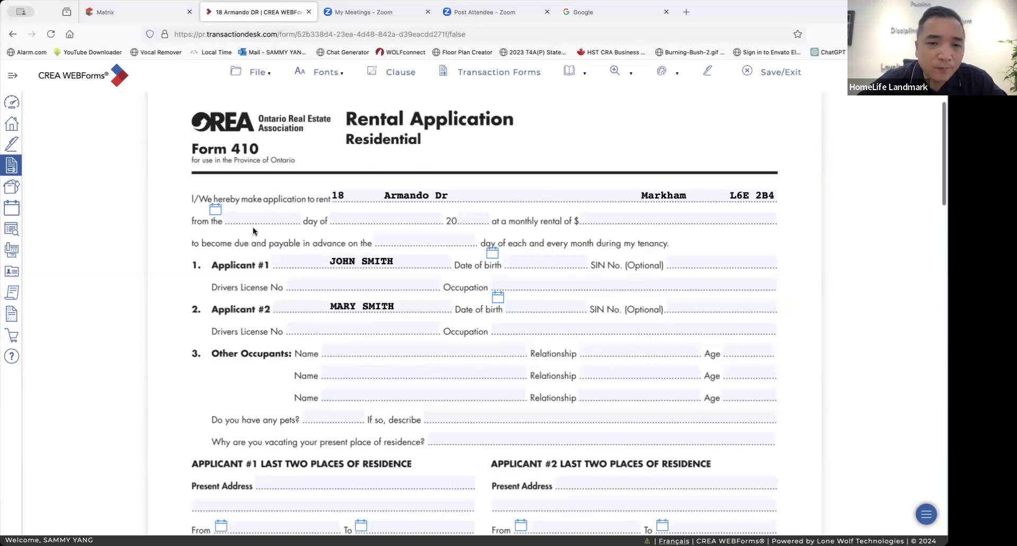
# - Set the tenancy start to 1 August 2024, rent $4,150.00 monthly, due on the FIRST
pyautogui.click(216, 209)
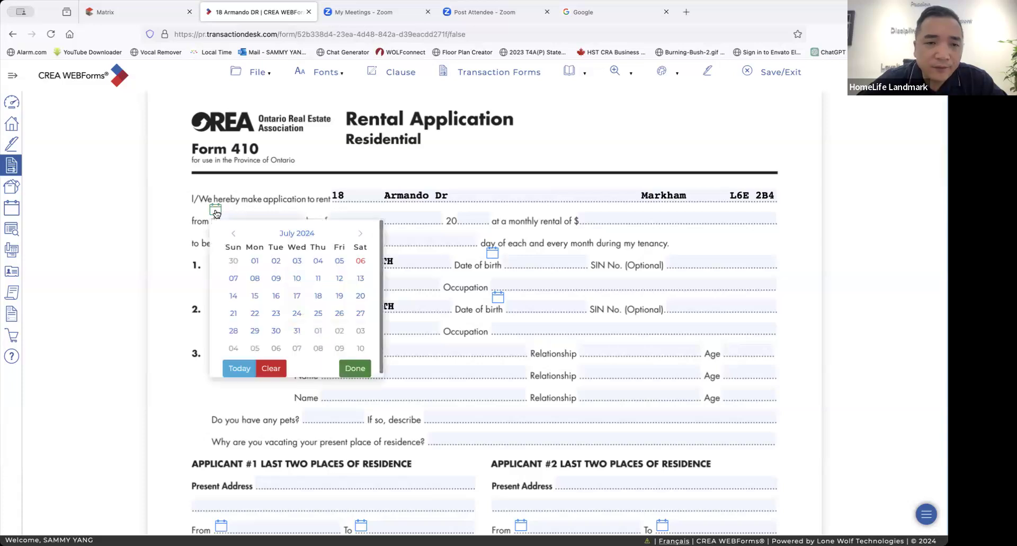
pyautogui.click(317, 331)
pyautogui.click(686, 217)
pyautogui.write('41')
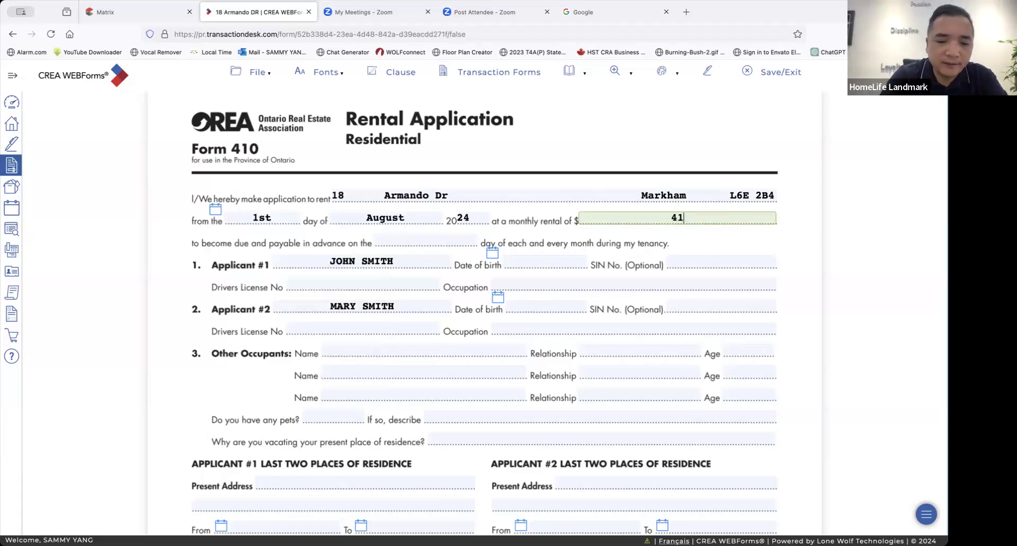
pyautogui.write('50')
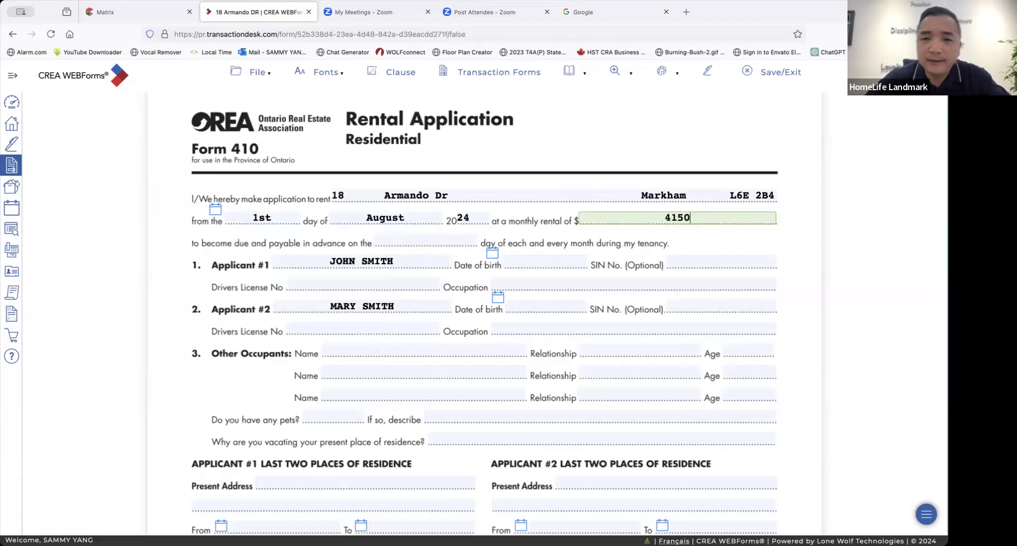
pyautogui.click(657, 243)
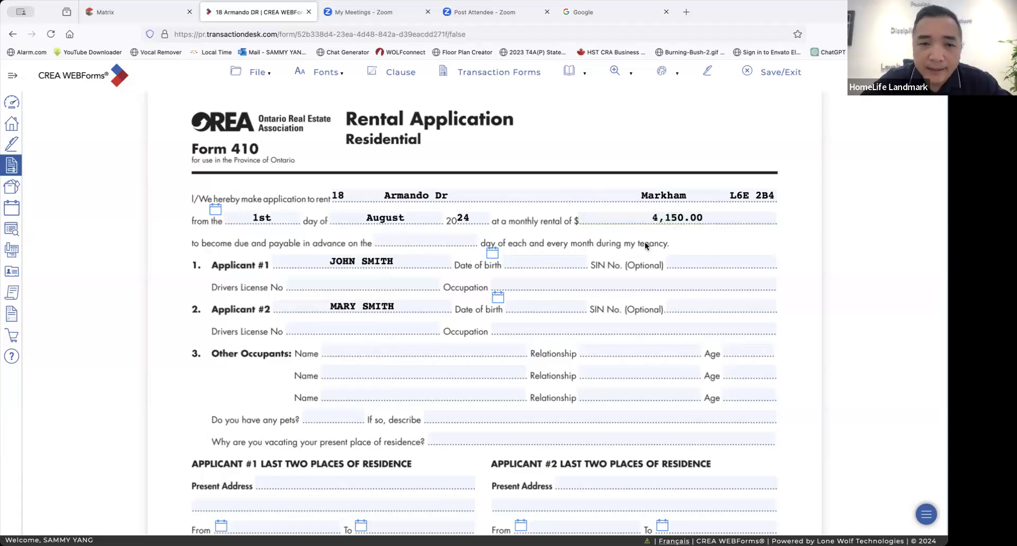
pyautogui.click(449, 239)
pyautogui.write('FIRST')
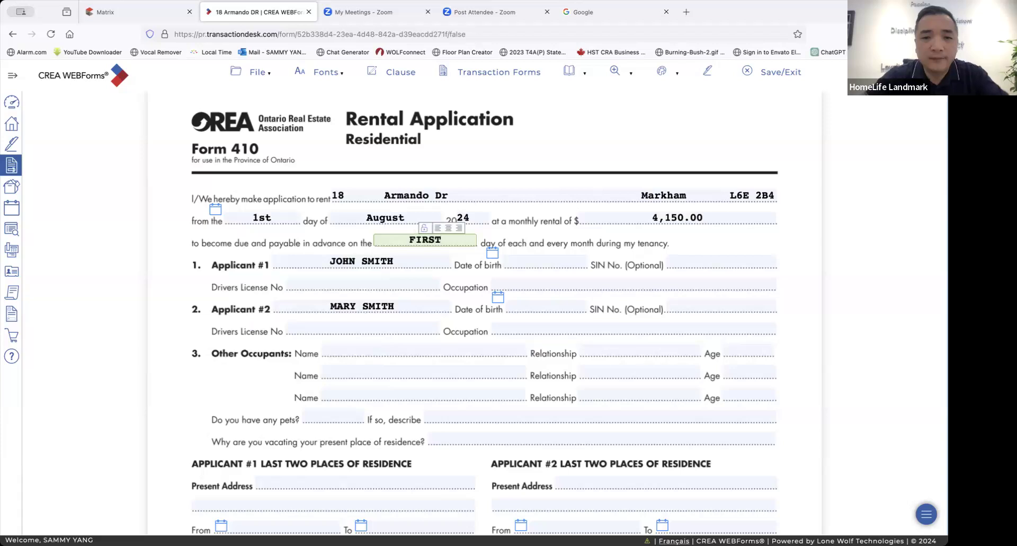
pyautogui.click(247, 300)
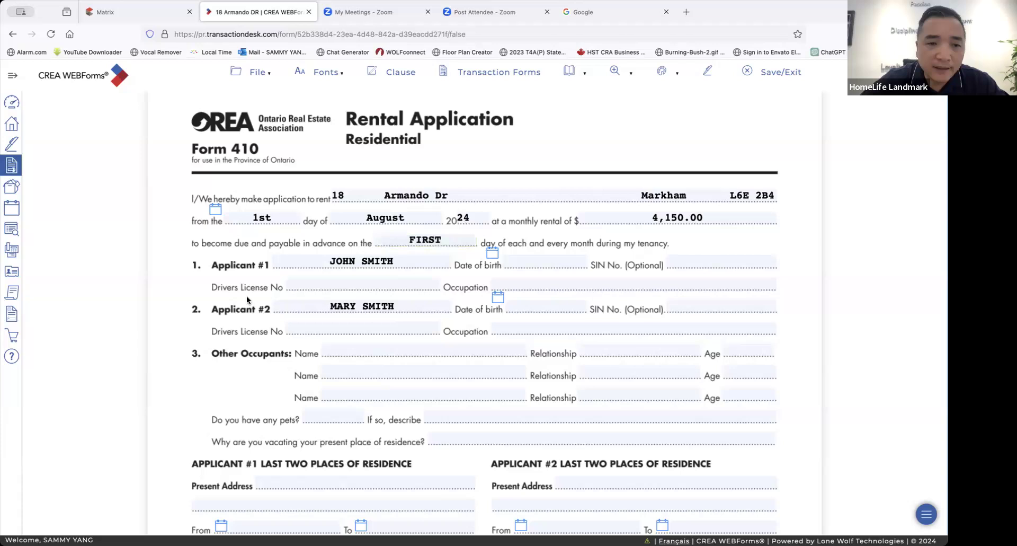
pyautogui.click(424, 280)
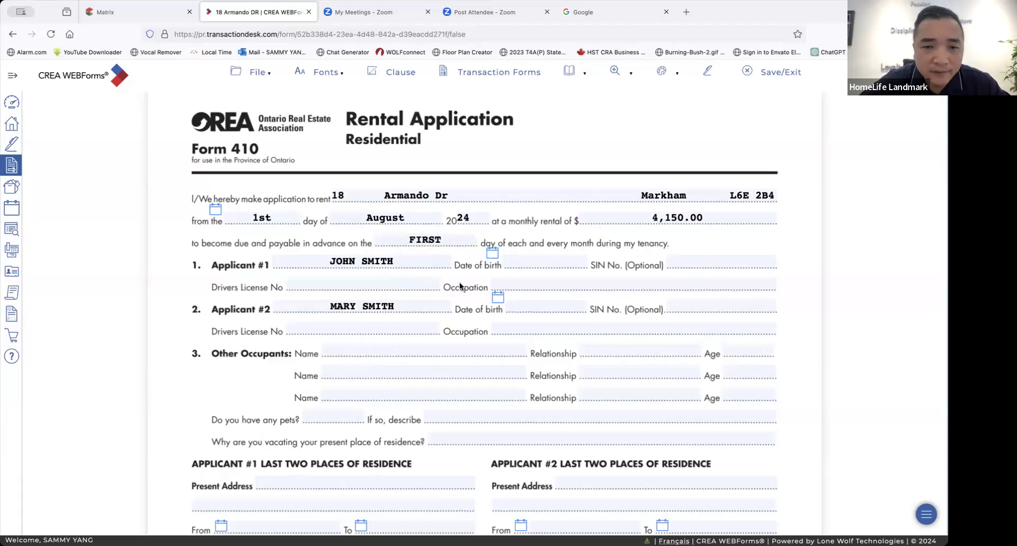
pyautogui.click(511, 281)
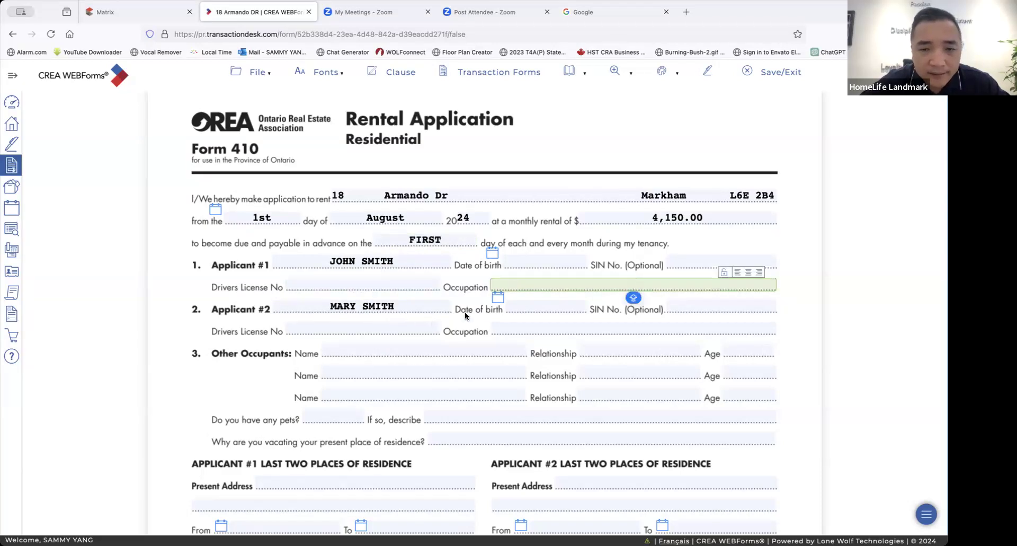
pyautogui.scroll(-2, 482, 316)
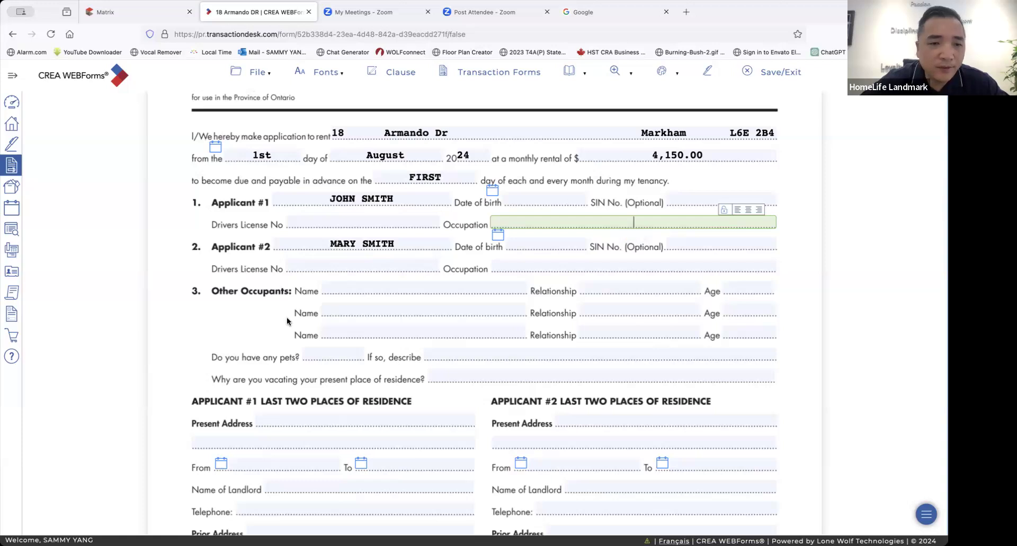
pyautogui.scroll(-2, 287, 318)
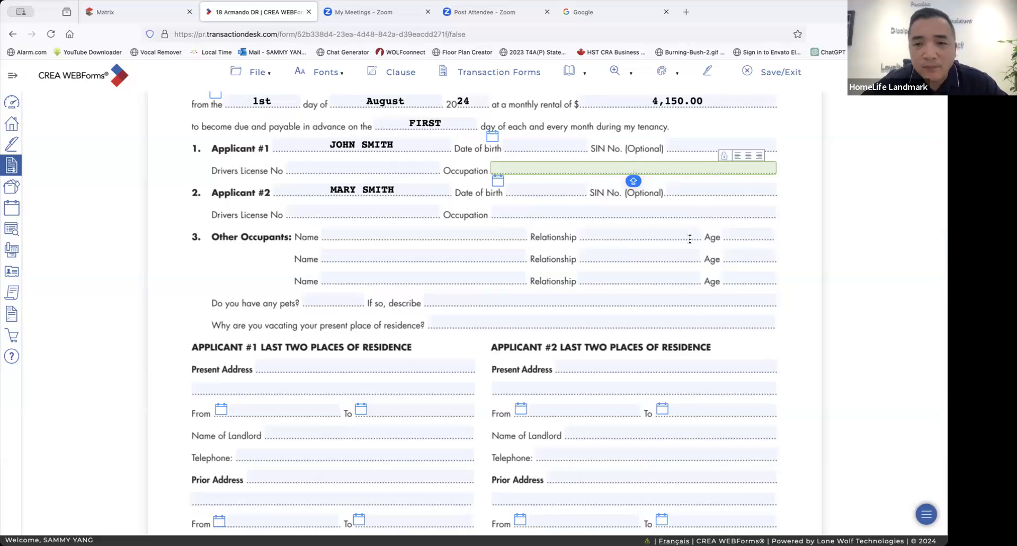
pyautogui.scroll(2, 525, 309)
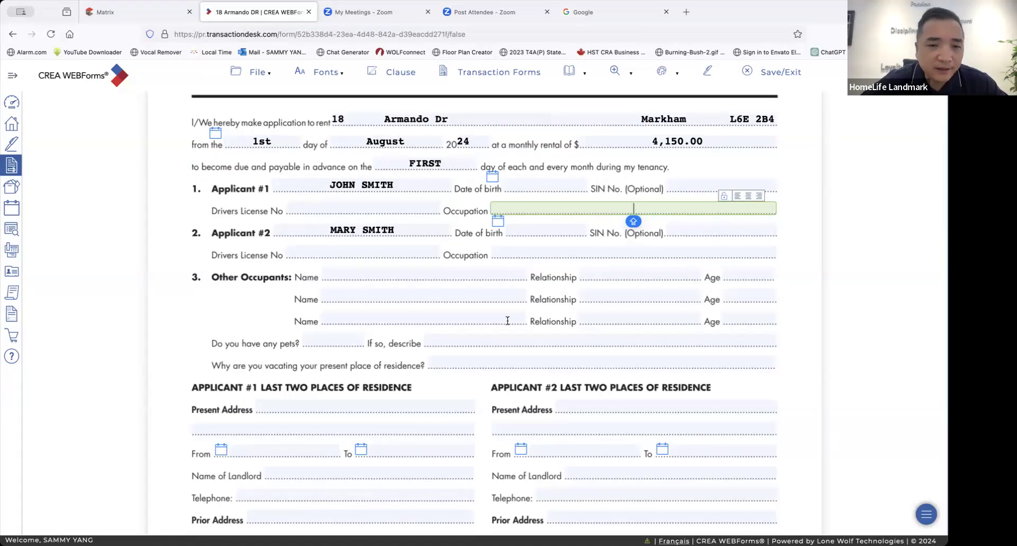
pyautogui.scroll(-1, 508, 320)
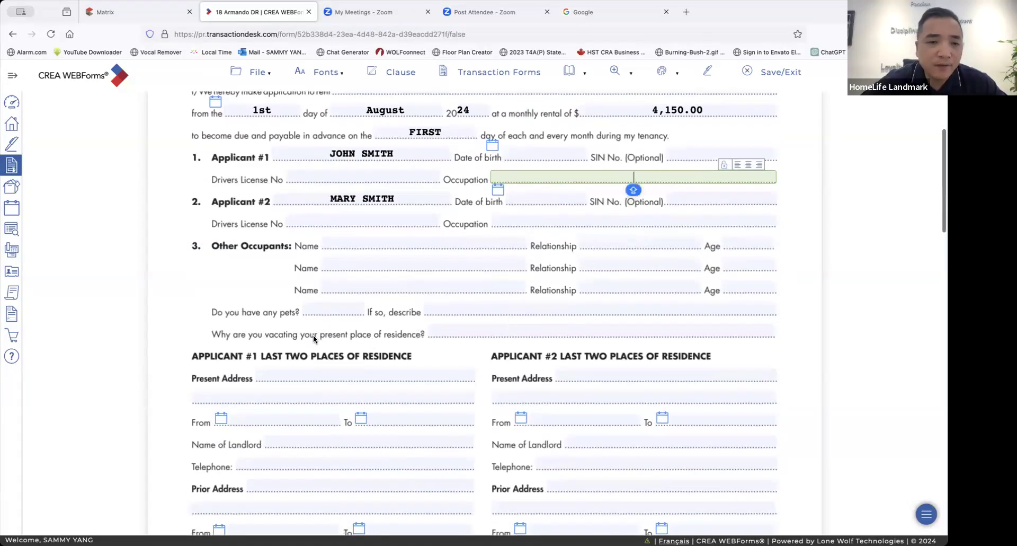
pyautogui.scroll(-1, 308, 328)
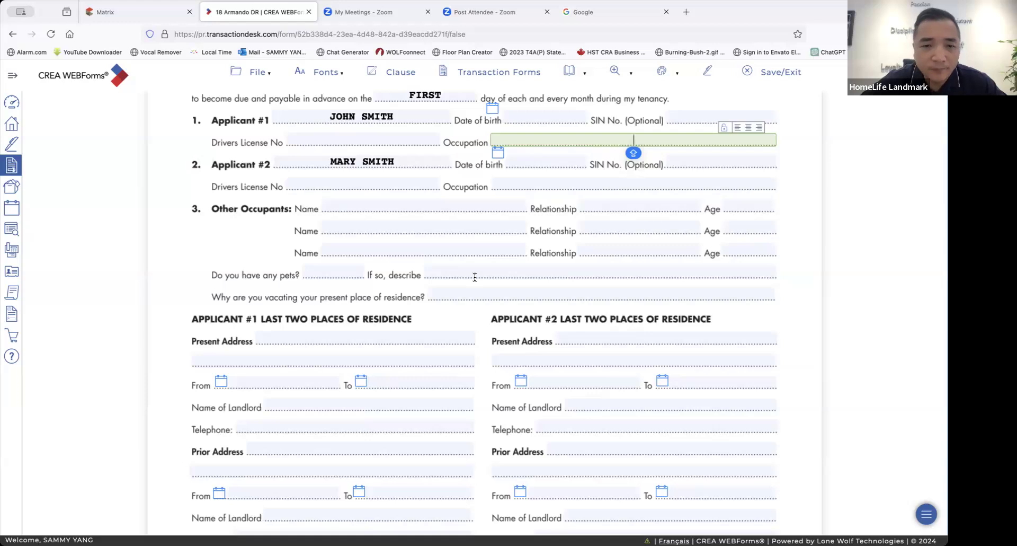
pyautogui.scroll(-3, 381, 307)
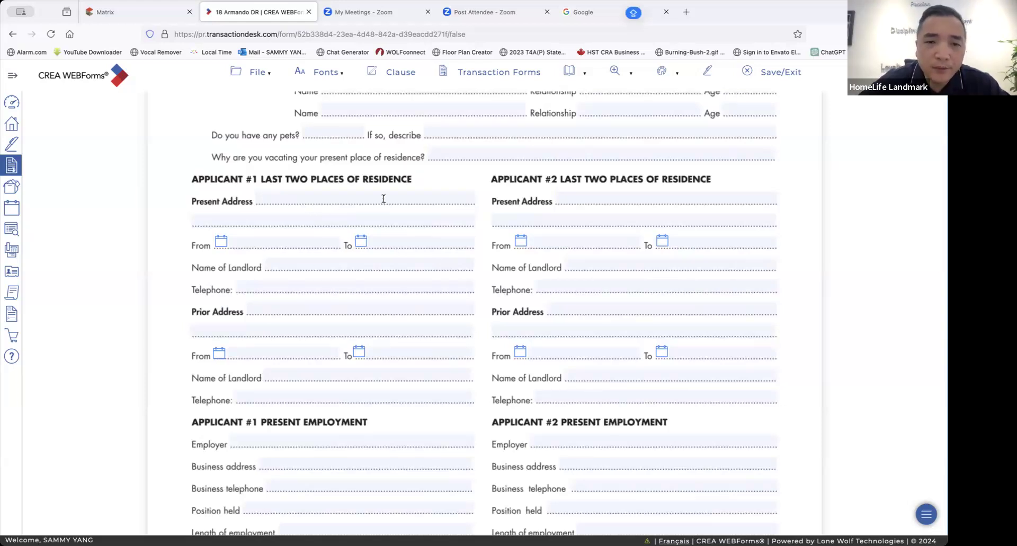
pyautogui.scroll(-2, 384, 199)
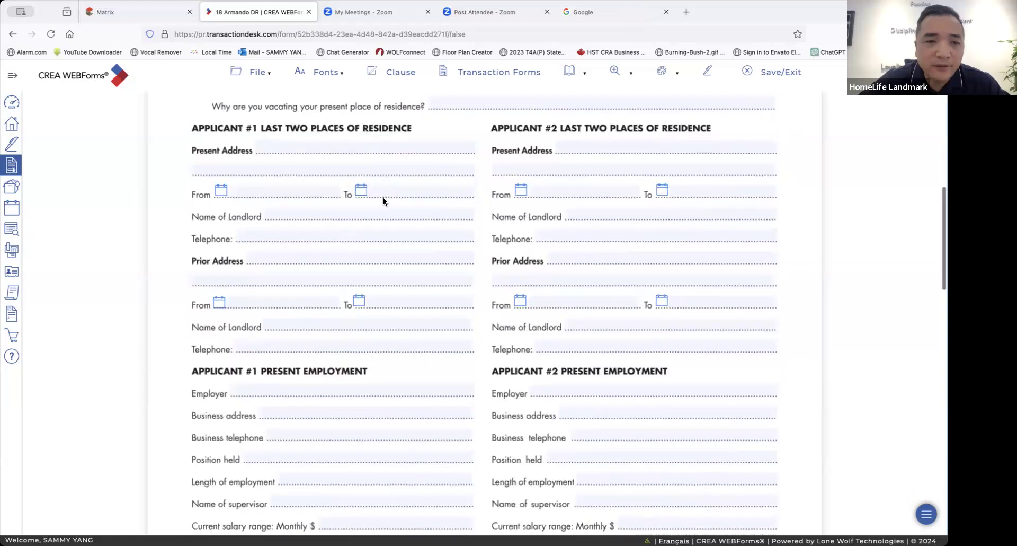
pyautogui.scroll(-1, 384, 200)
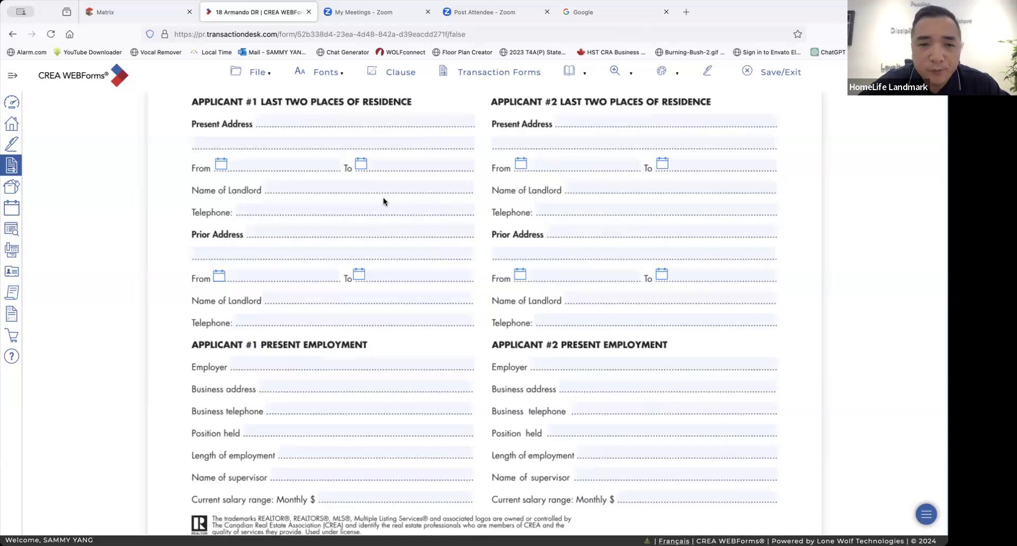
pyautogui.scroll(-1, 384, 201)
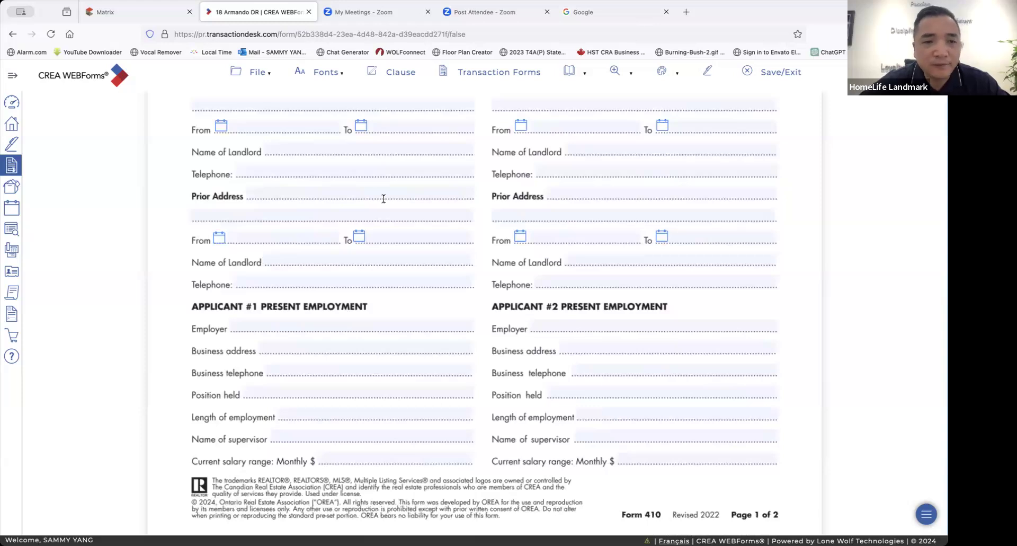
pyautogui.scroll(-2, 383, 198)
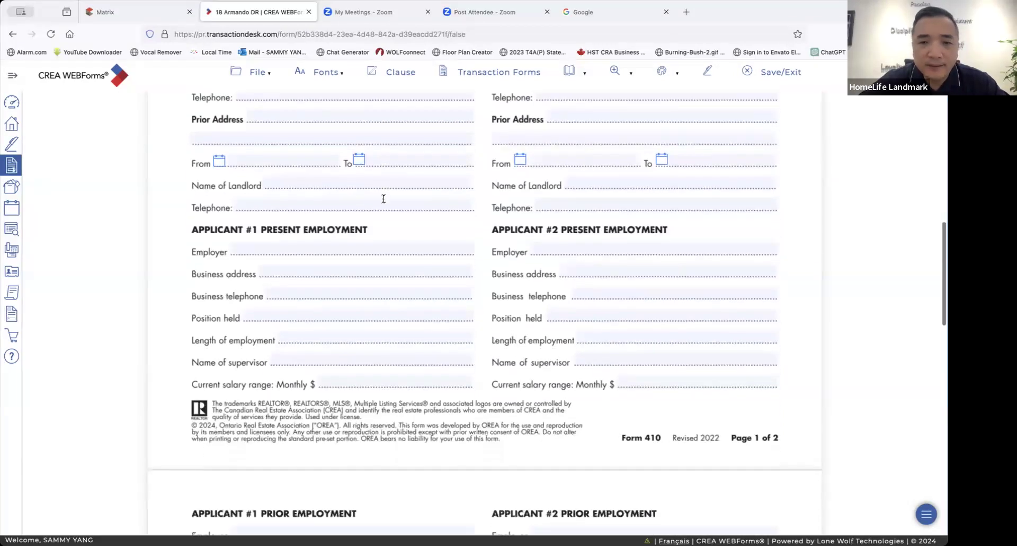
pyautogui.scroll(-1, 383, 199)
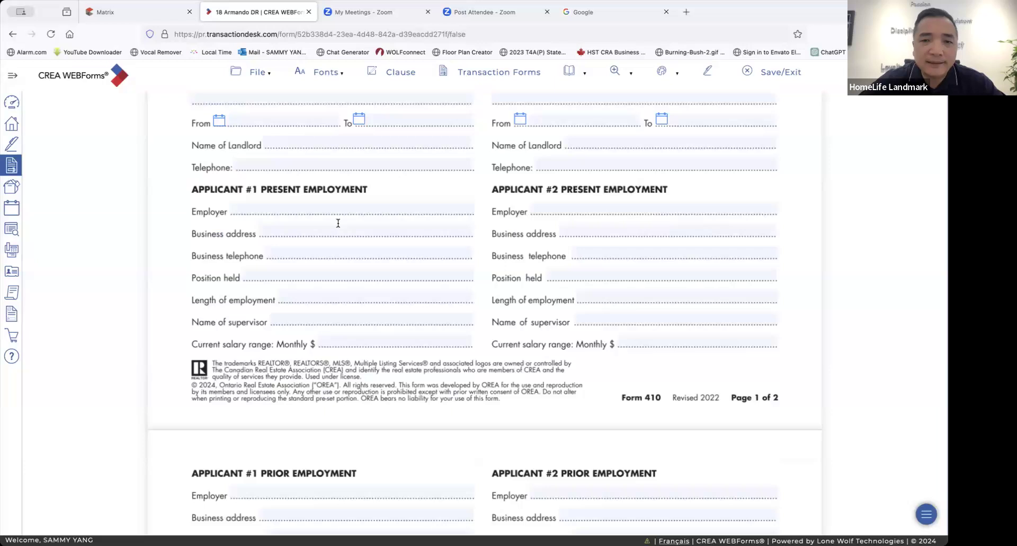
pyautogui.scroll(-2, 338, 227)
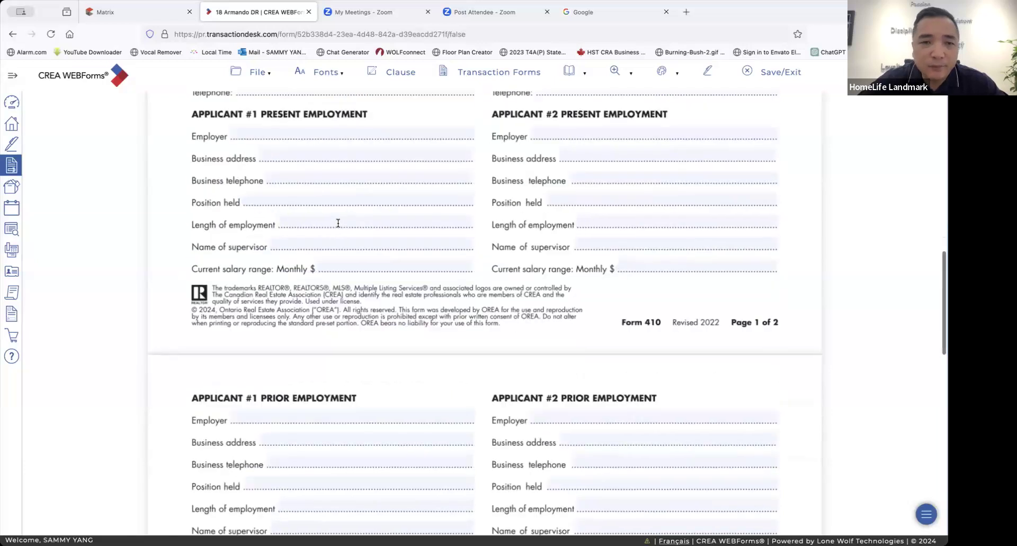
pyautogui.scroll(1, 338, 223)
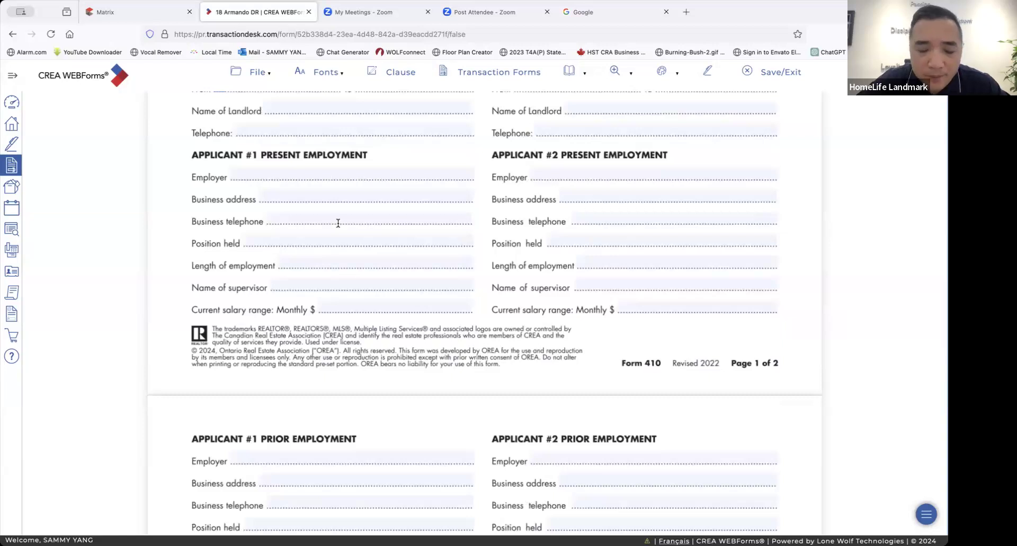
pyautogui.scroll(-6, 338, 222)
pyautogui.scroll(-7, 338, 222)
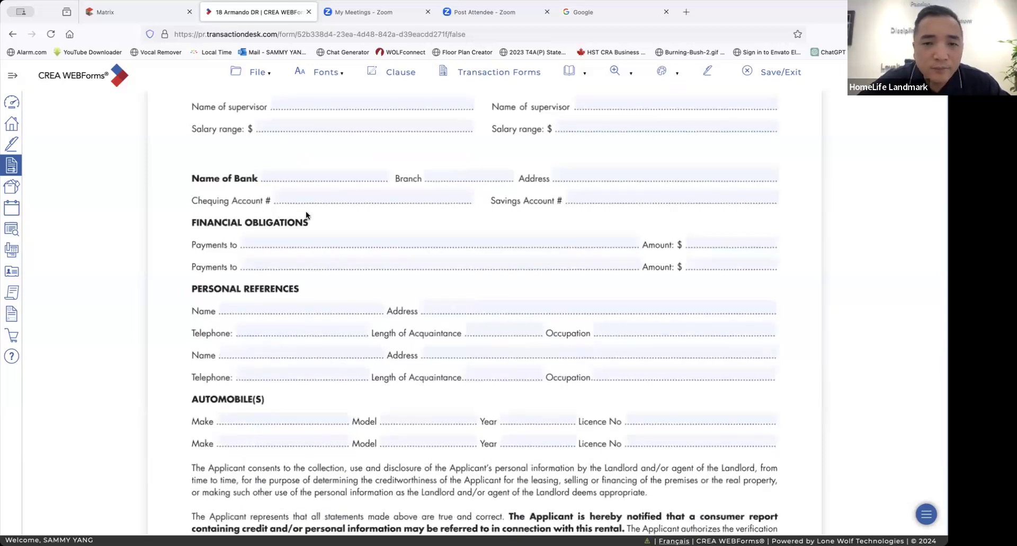
pyautogui.scroll(2, 307, 212)
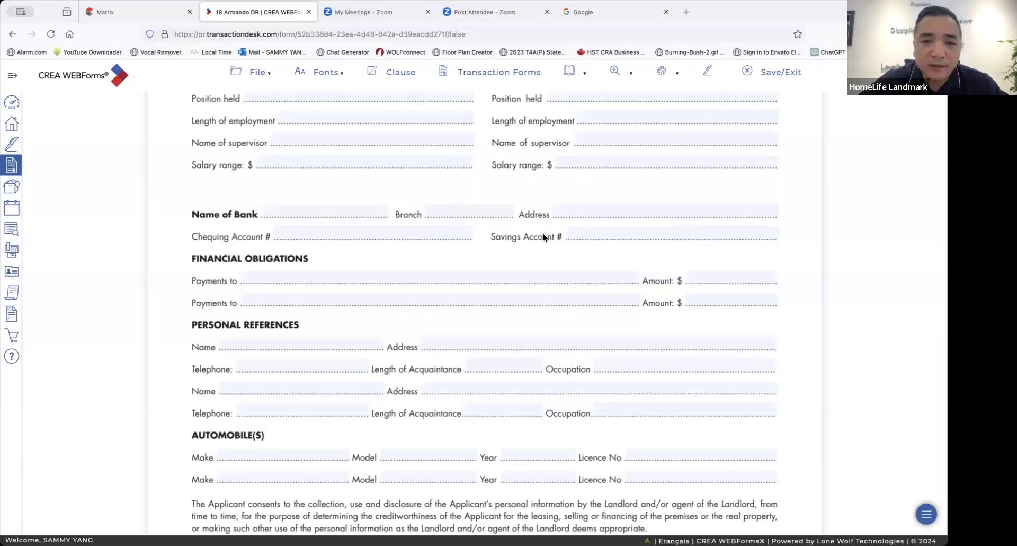
pyautogui.scroll(-3, 520, 249)
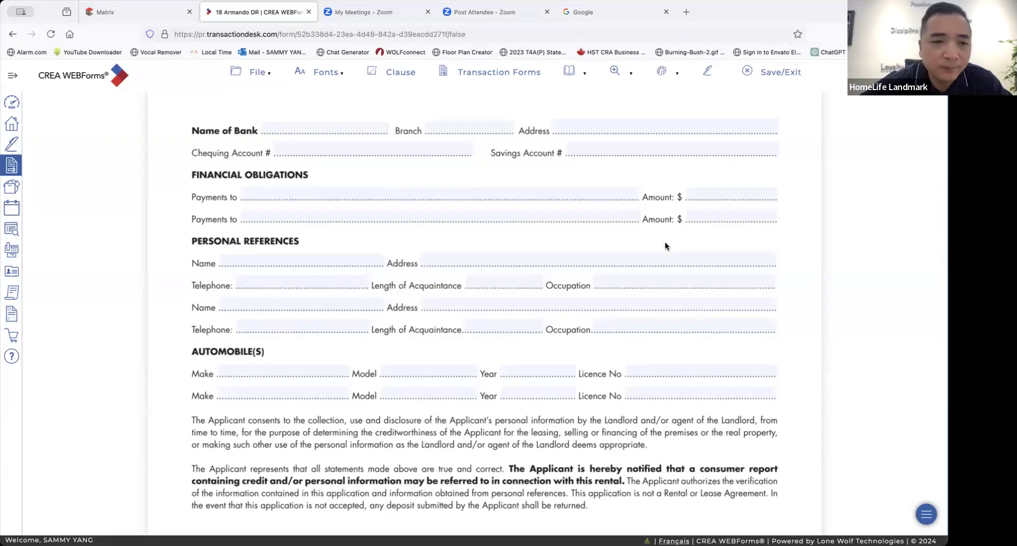
pyautogui.scroll(-2, 498, 287)
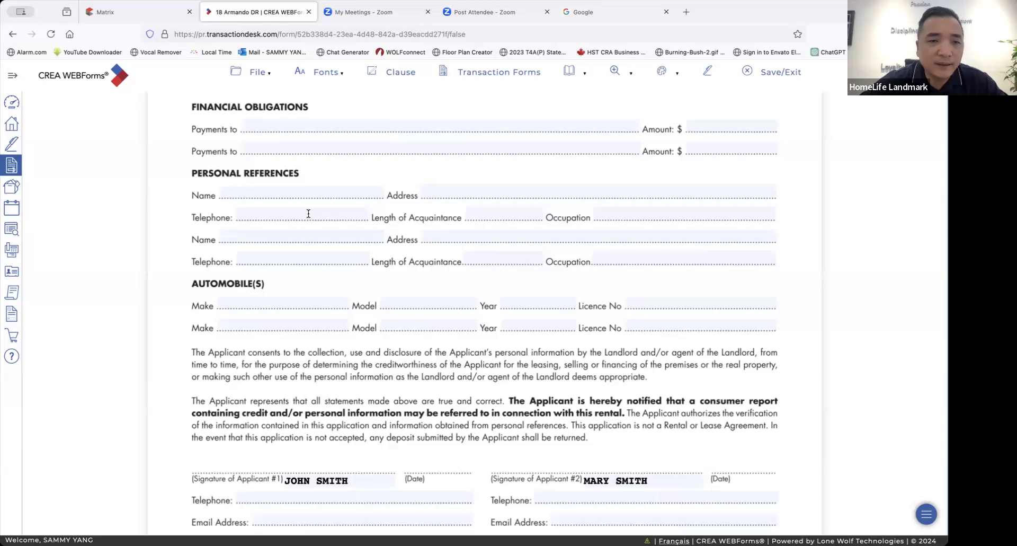
pyautogui.scroll(-2, 265, 368)
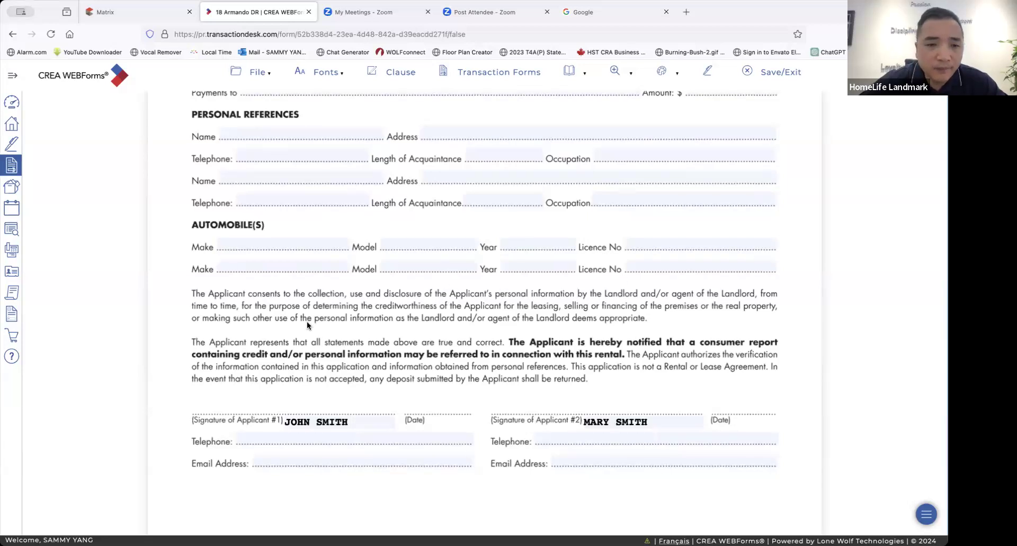
pyautogui.scroll(-3, 307, 323)
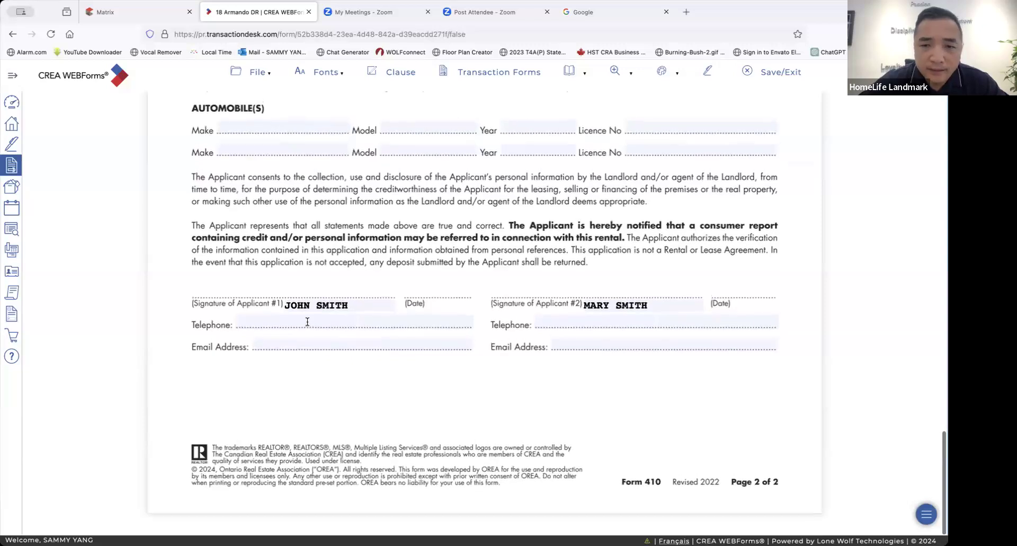
pyautogui.scroll(20, 307, 322)
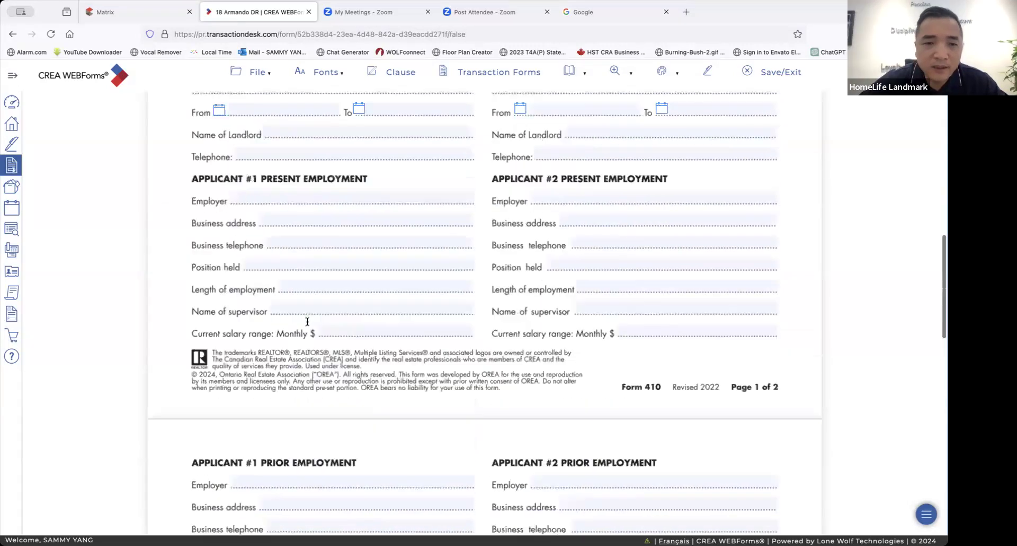
pyautogui.scroll(10, 307, 322)
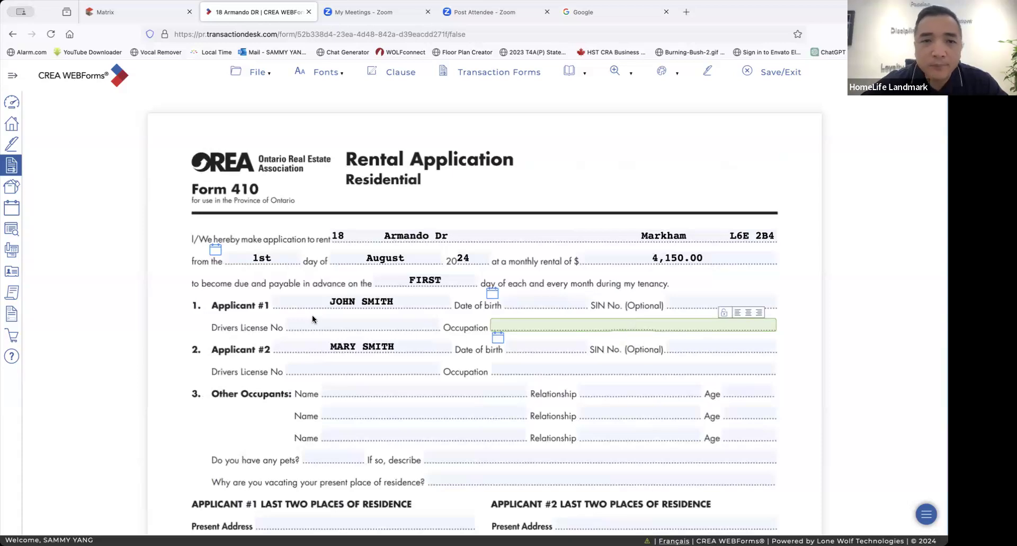
pyautogui.scroll(-2, 307, 322)
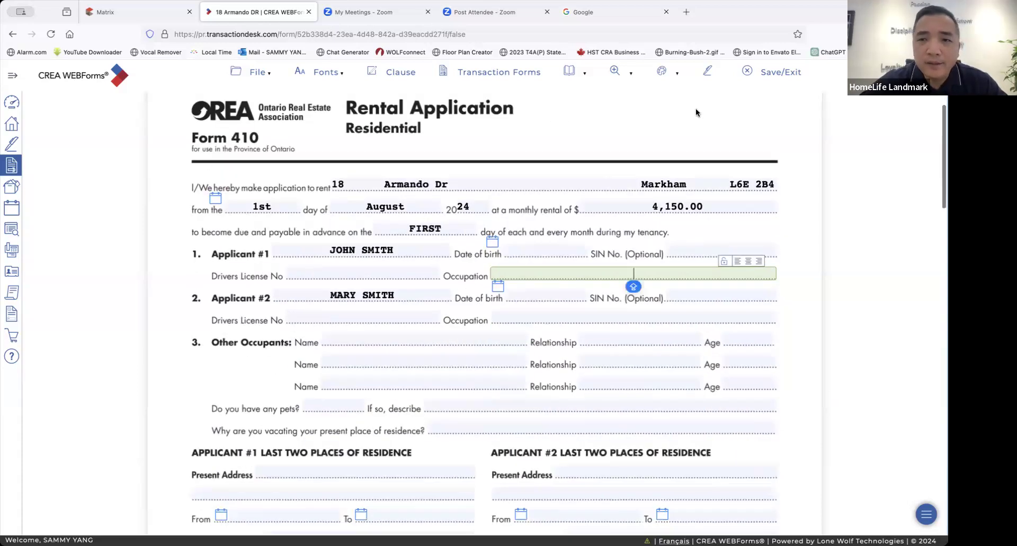
pyautogui.click(806, 248)
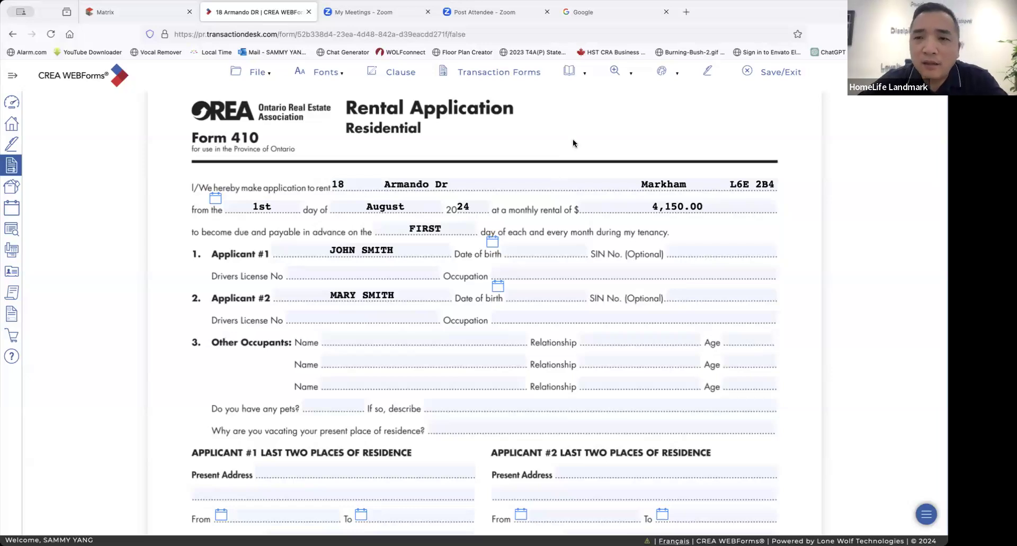
pyautogui.click(774, 71)
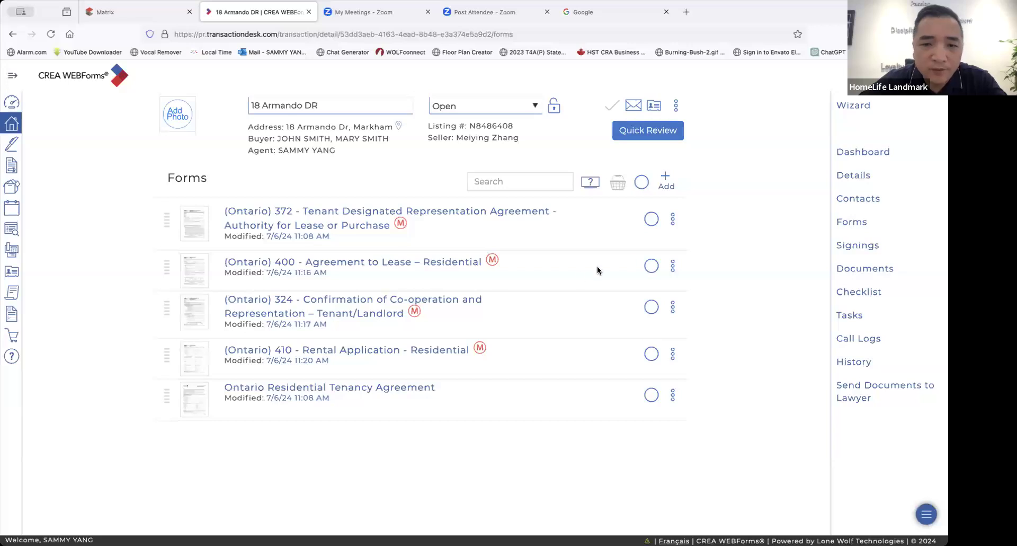
pyautogui.click(652, 268)
pyautogui.click(651, 307)
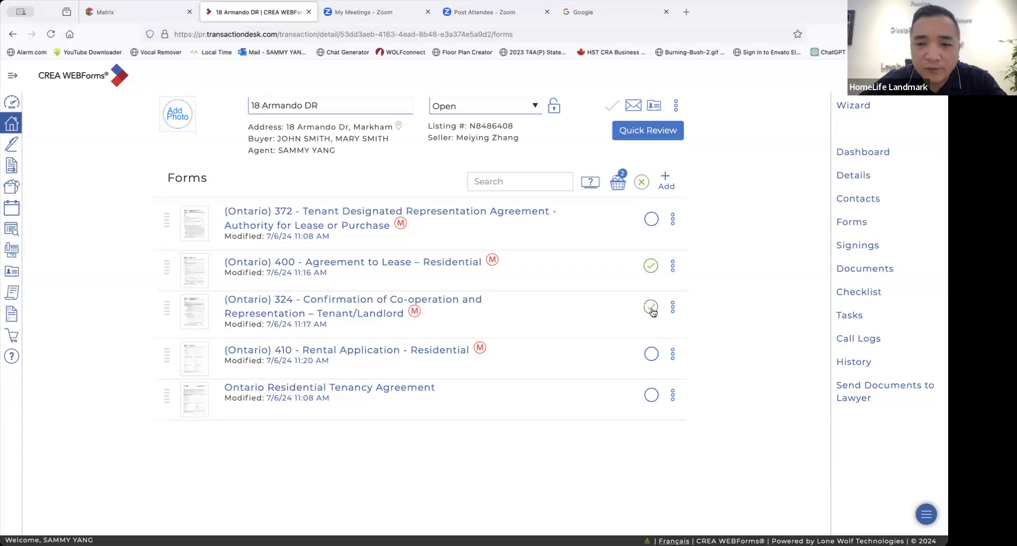
pyautogui.click(651, 354)
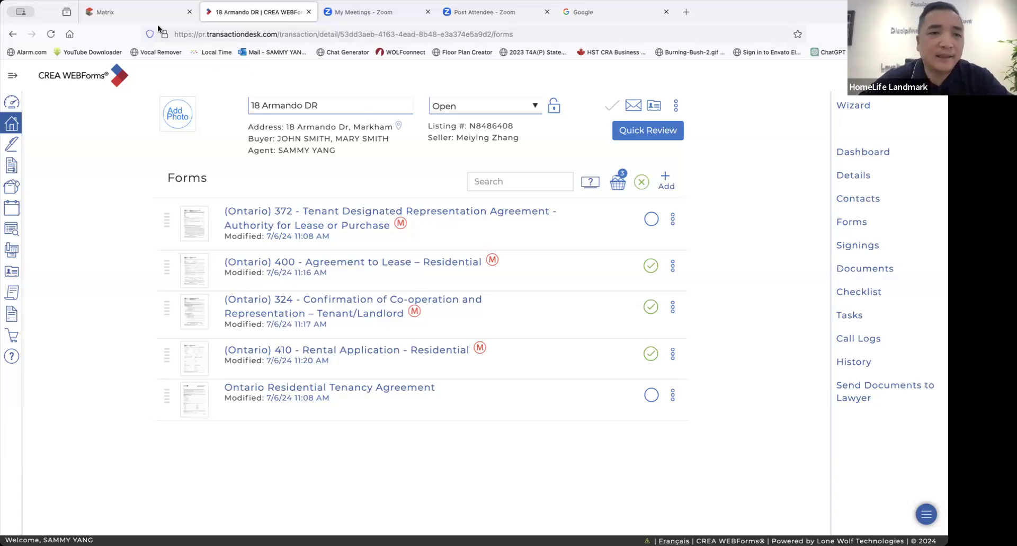
pyautogui.click(136, 16)
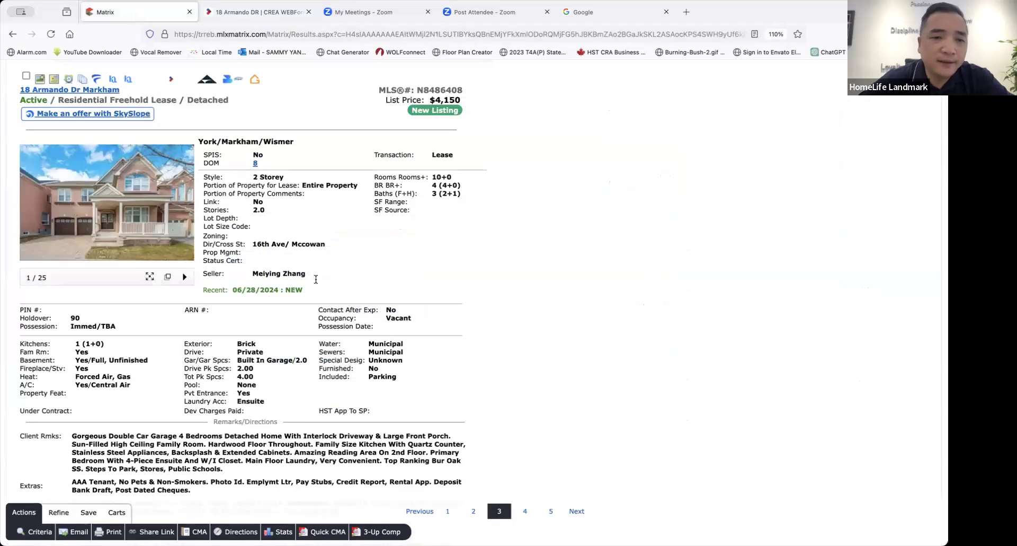
pyautogui.scroll(4, 338, 315)
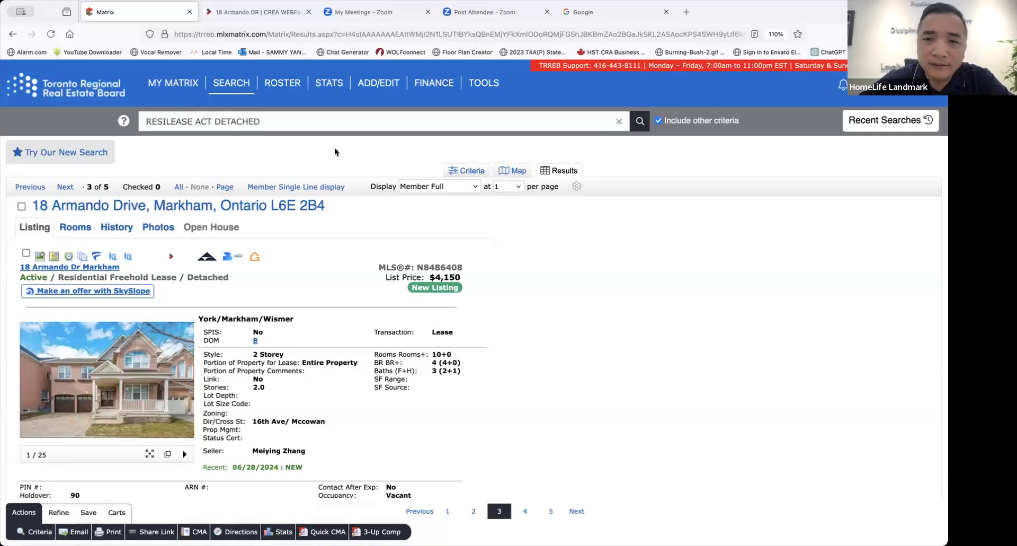
pyautogui.click(72, 91)
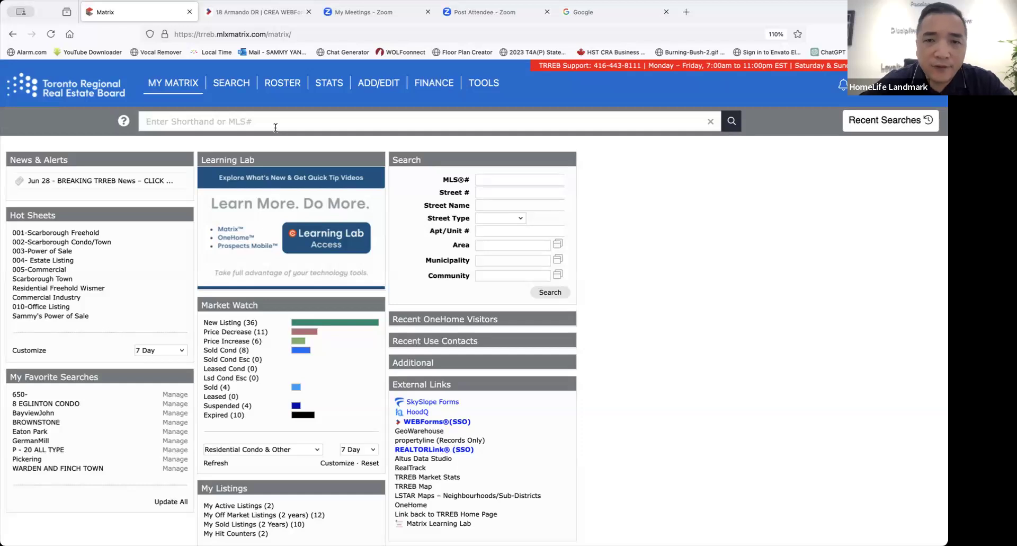
pyautogui.click(243, 12)
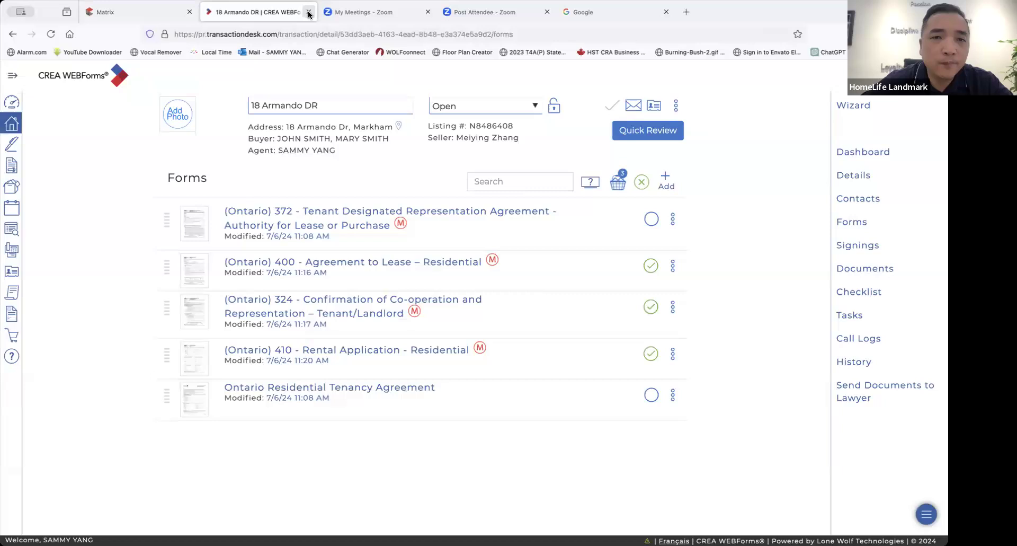
pyautogui.click(309, 13)
pyautogui.click(170, 13)
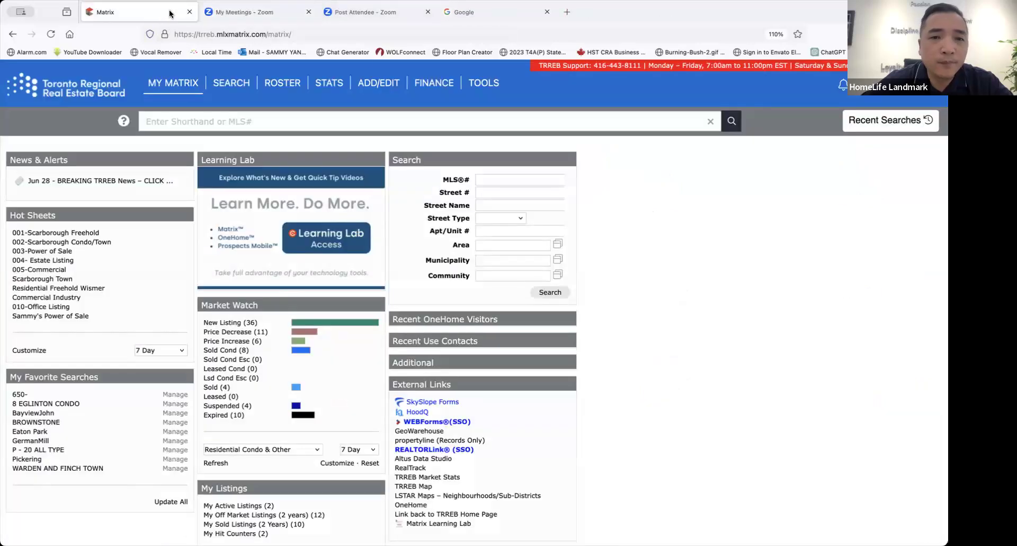
# - Launch a new WEBForms session via TOOLS > WEBForms® SSO in Matrix
pyautogui.click(482, 82)
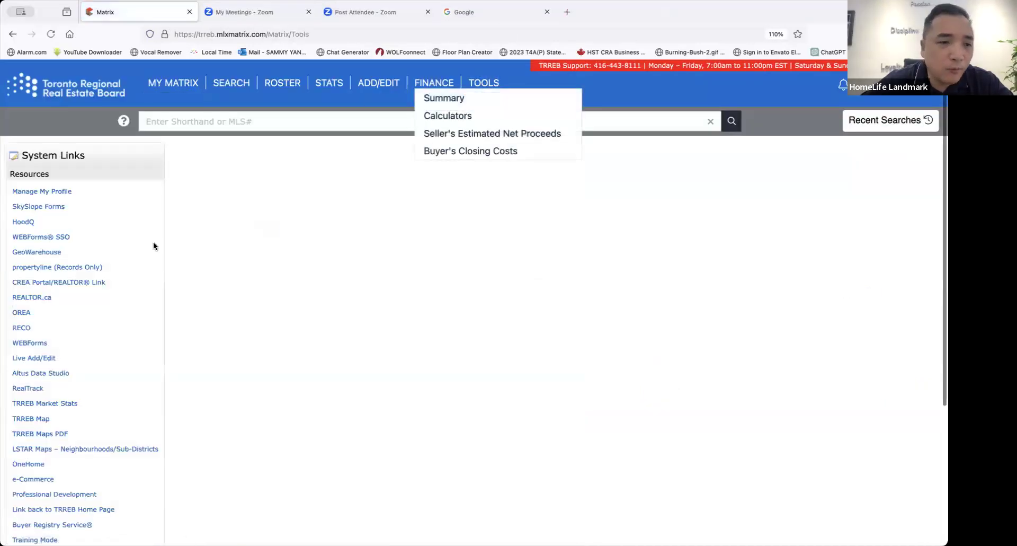
pyautogui.click(53, 238)
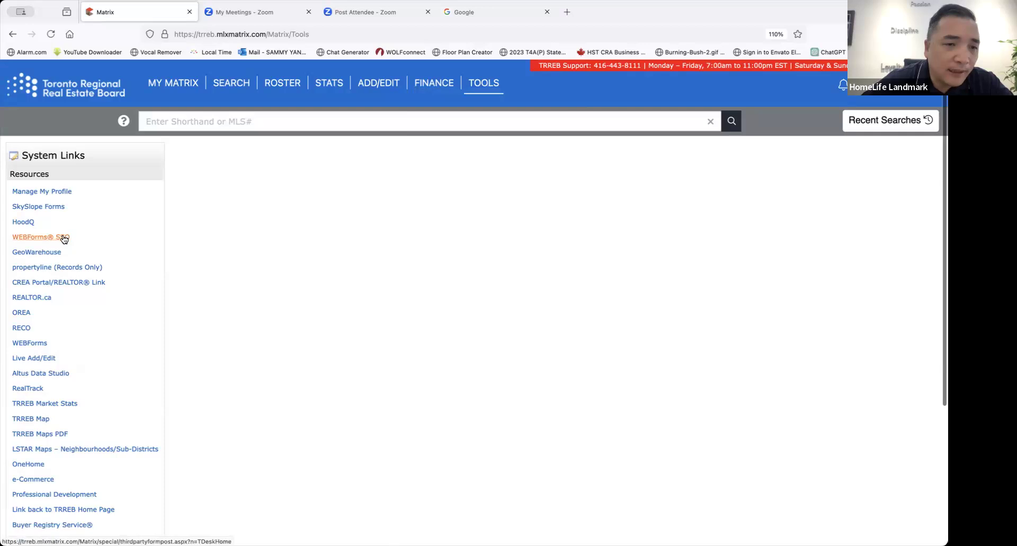
pyautogui.click(32, 240)
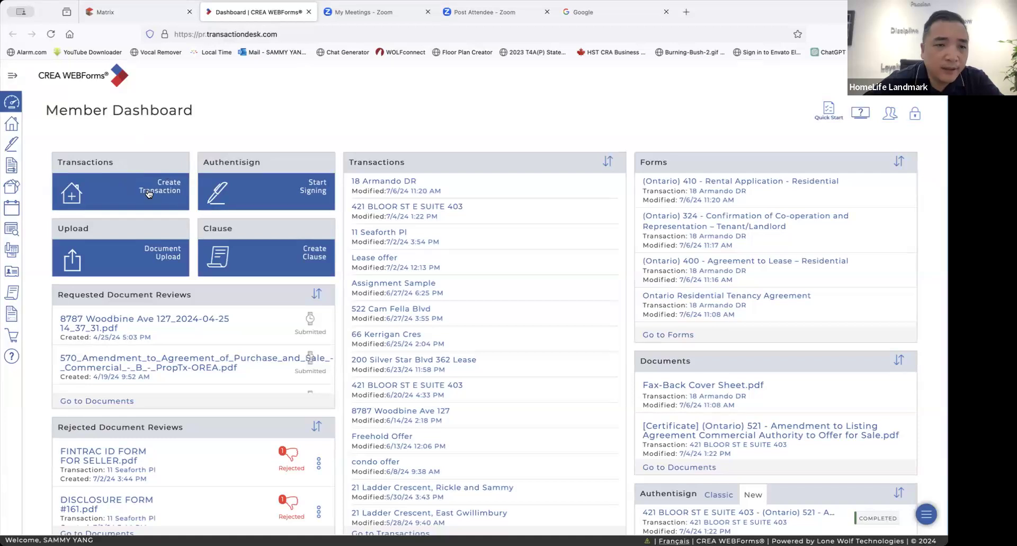
pyautogui.click(169, 184)
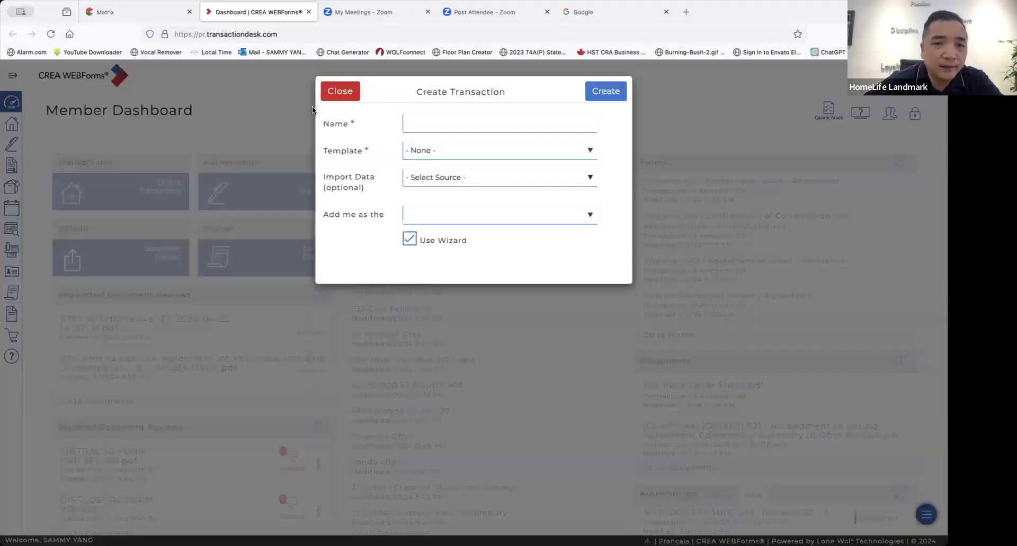
pyautogui.click(339, 91)
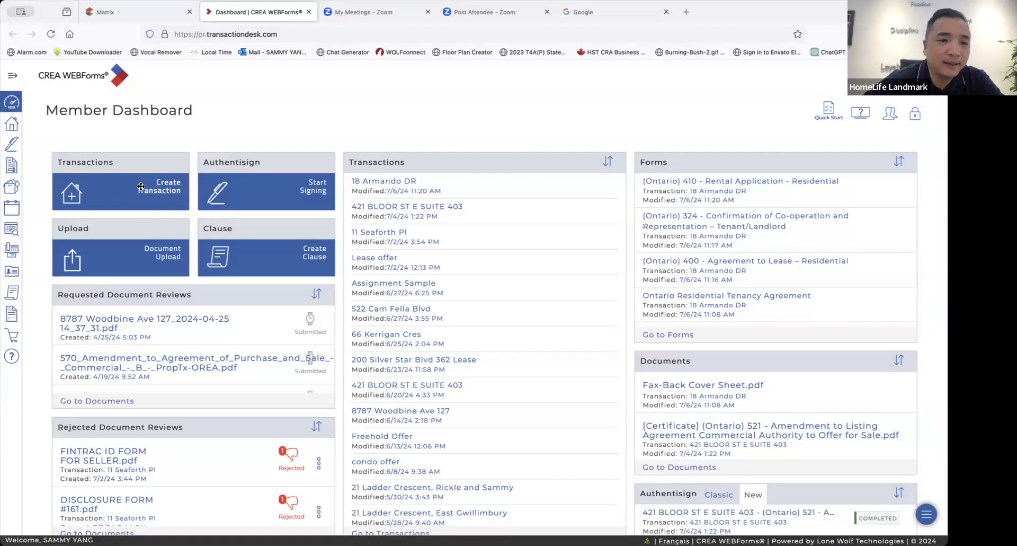
pyautogui.click(169, 182)
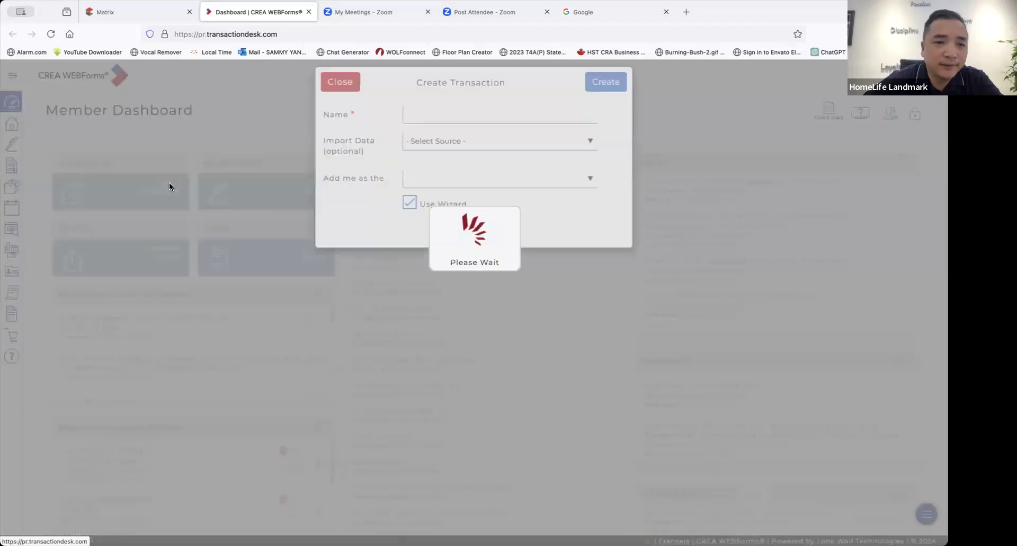
pyautogui.click(415, 123)
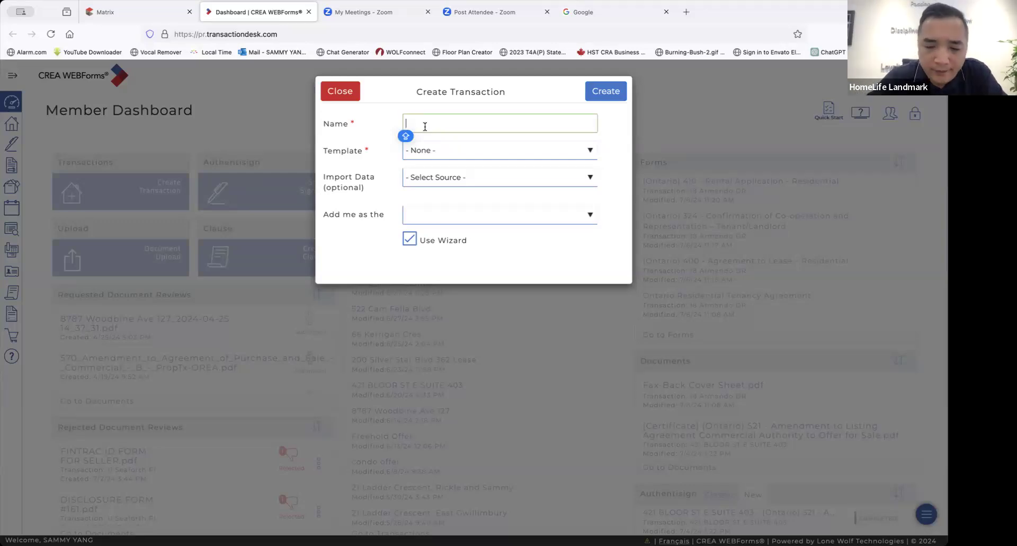
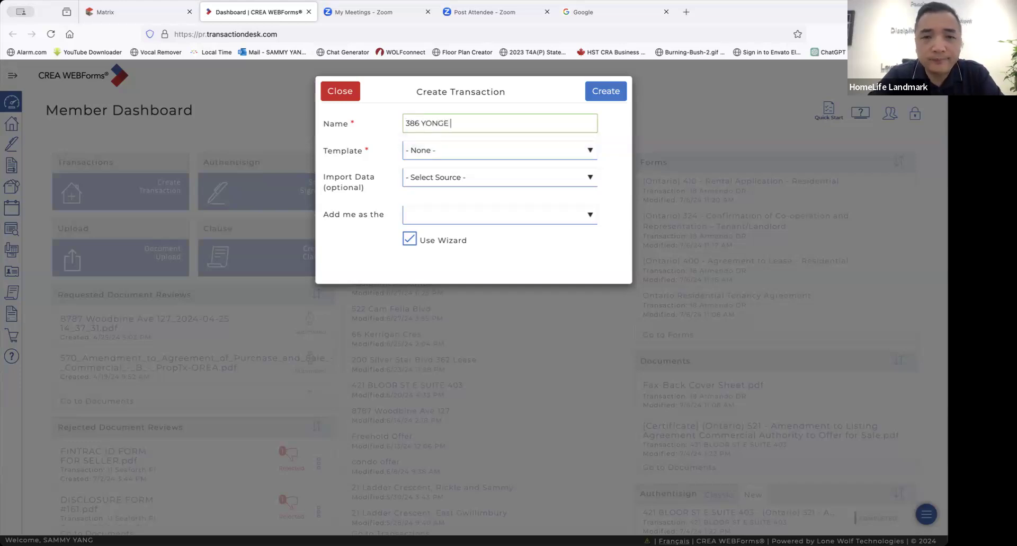
pyautogui.press('capslock')
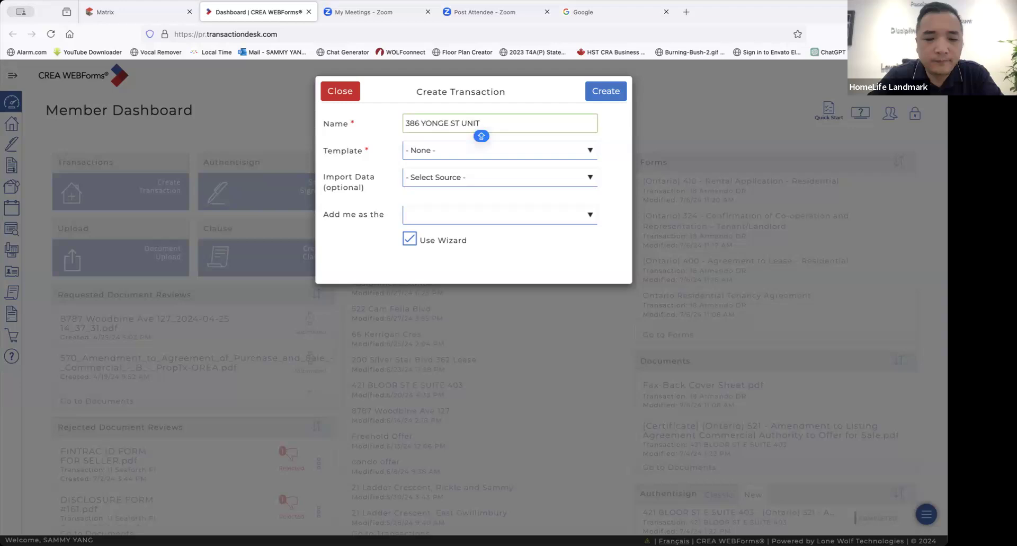
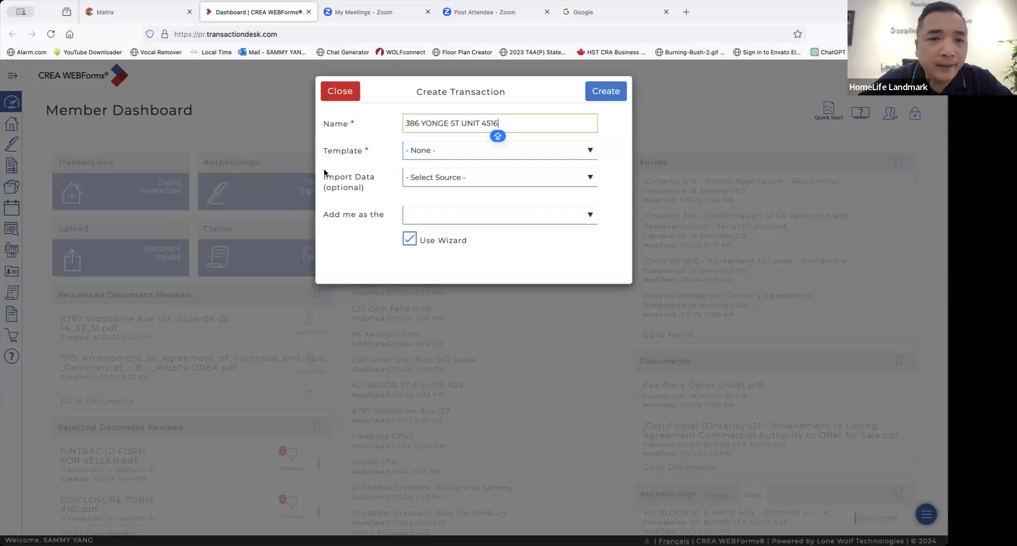
# - Choose the 03D Lease Listing - Condo/Condo Townhouse template, leave Import Data unset, and create it
pyautogui.click(454, 153)
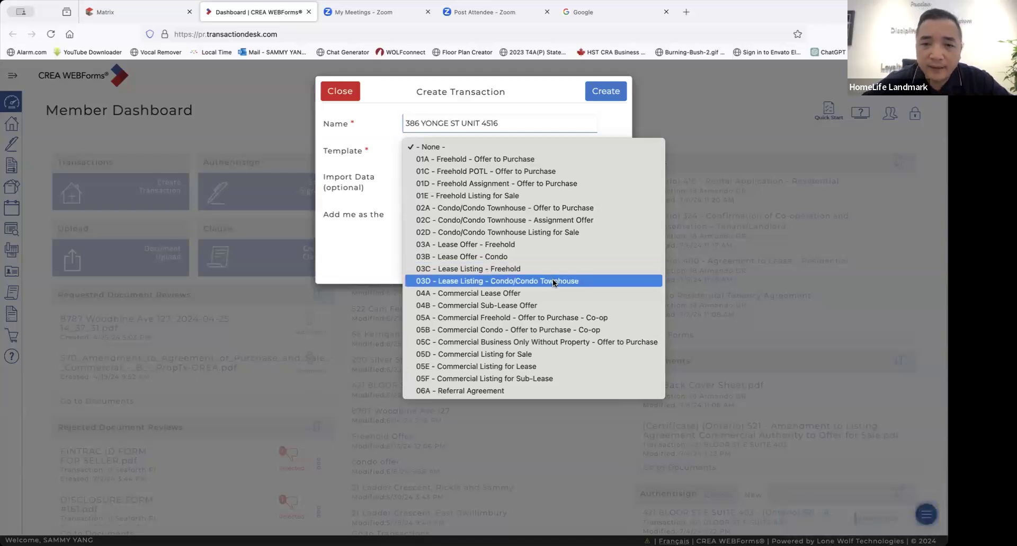
pyautogui.click(554, 282)
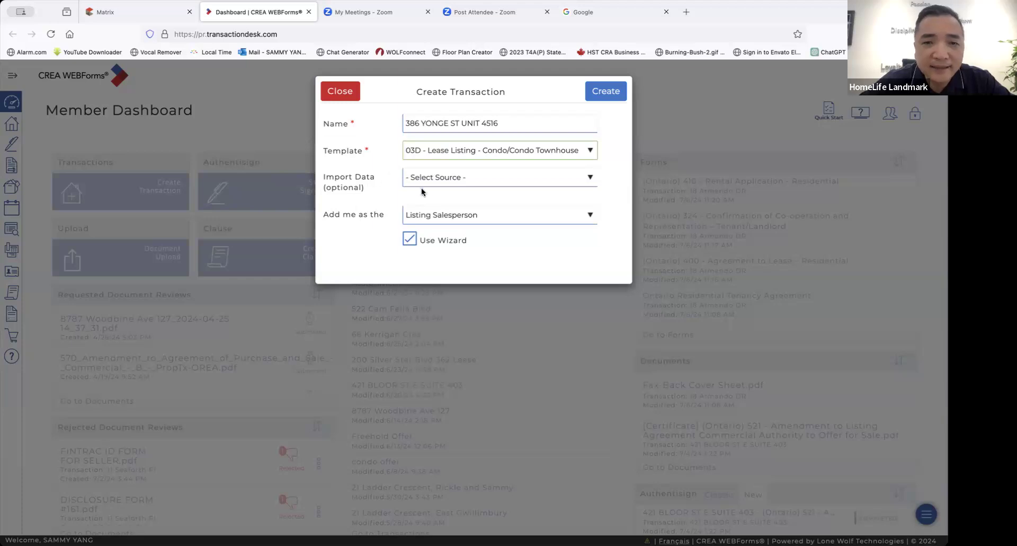
pyautogui.click(451, 180)
pyautogui.click(545, 96)
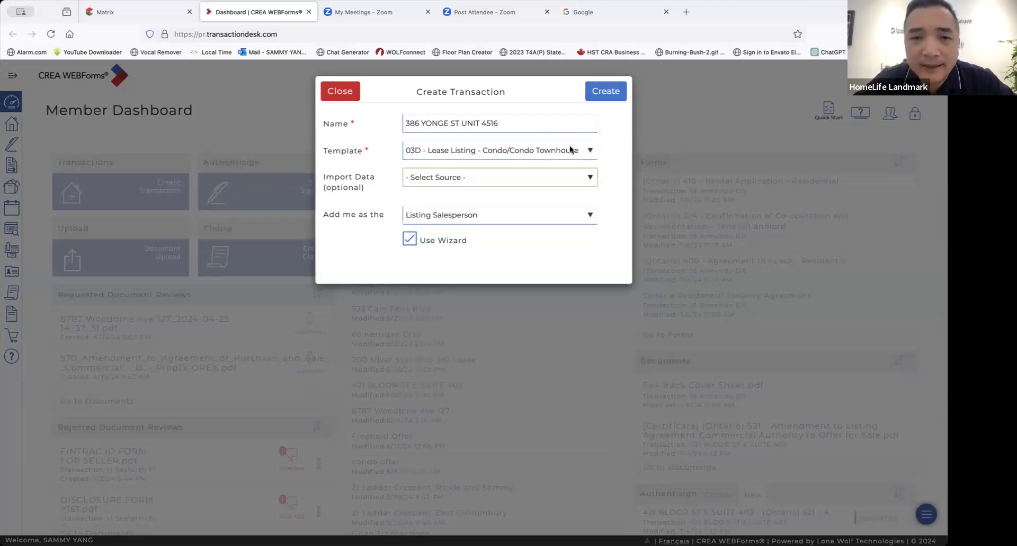
pyautogui.click(616, 94)
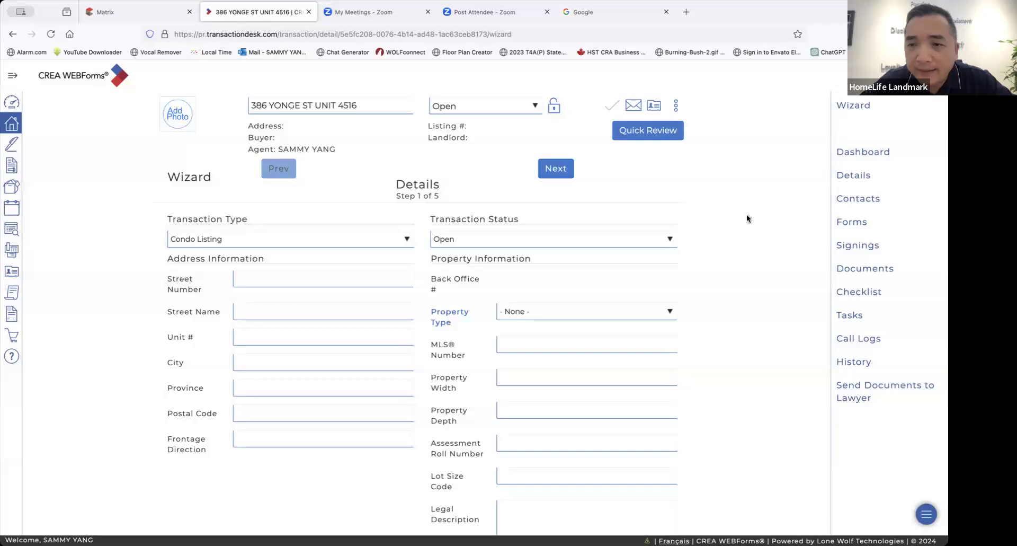
pyautogui.click(850, 224)
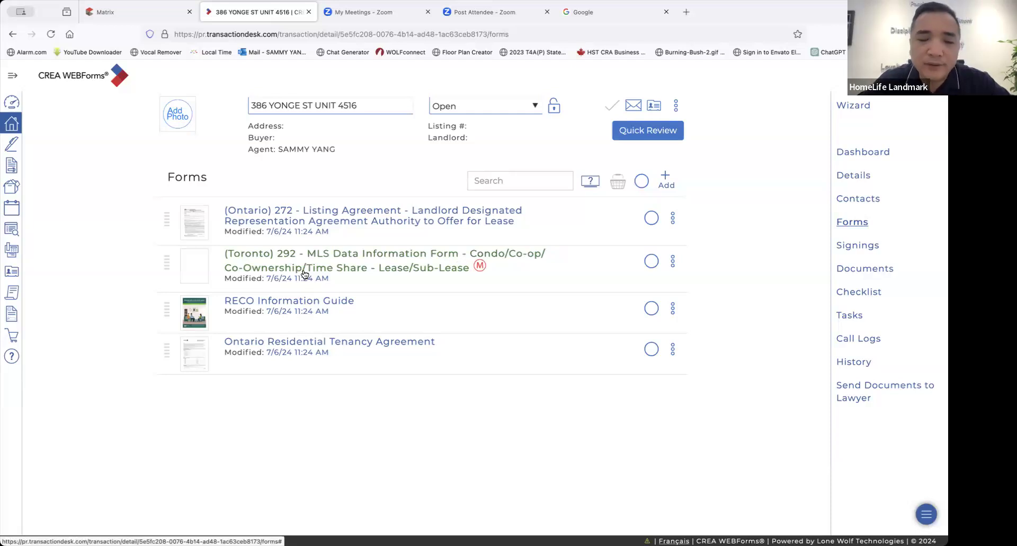
# - Open Form 272 and enter the landlord's and designated representative's names
pyautogui.click(376, 213)
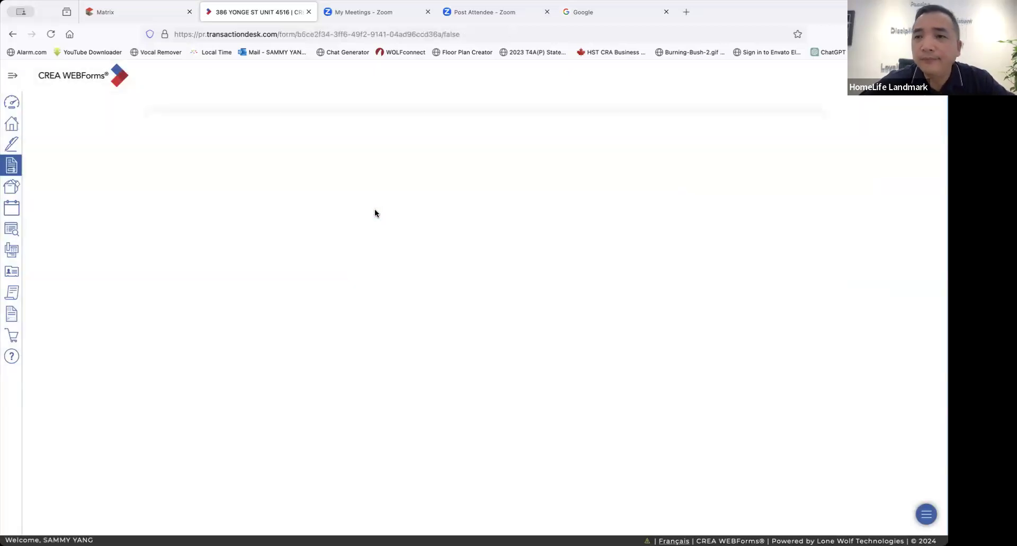
pyautogui.scroll(-2, 386, 317)
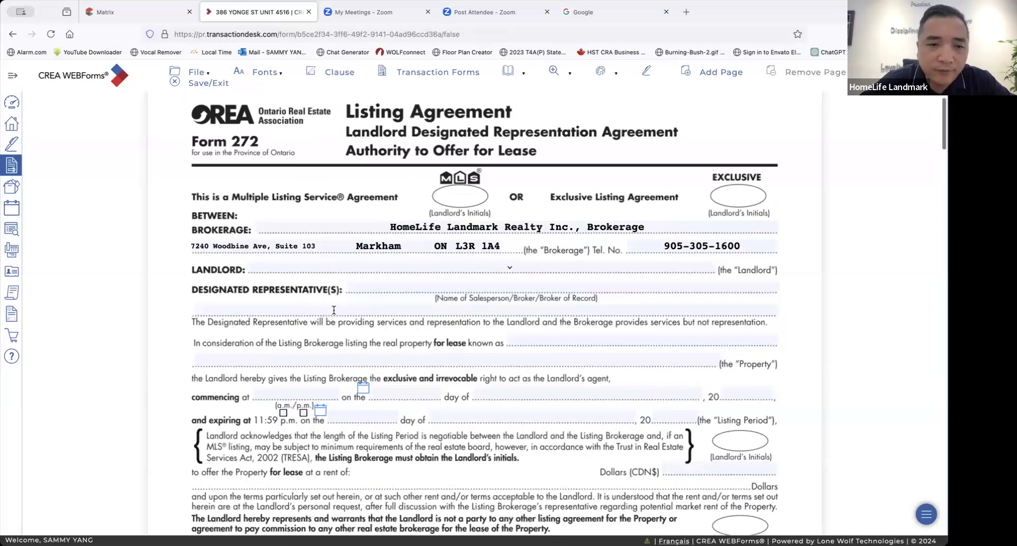
pyautogui.click(346, 266)
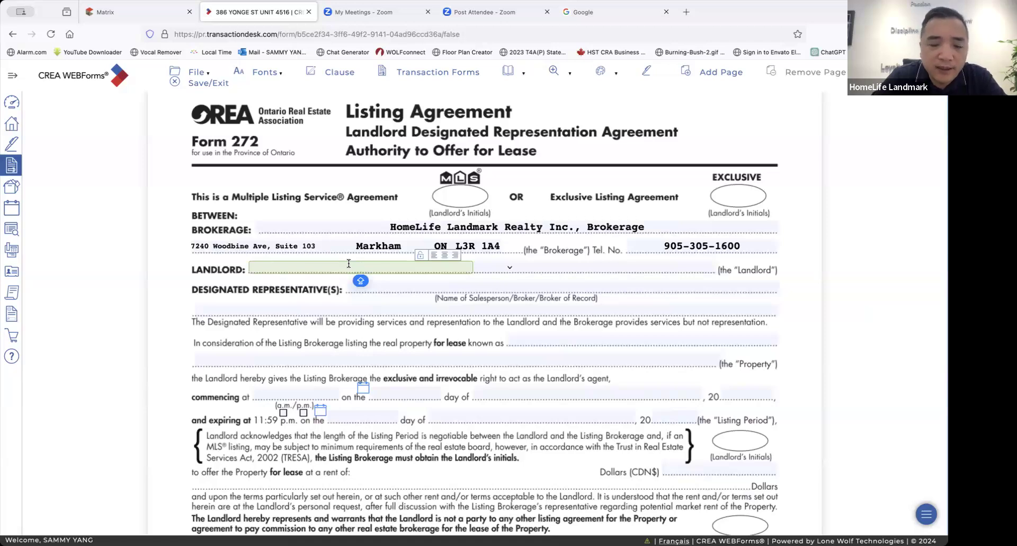
pyautogui.write('JOHN ')
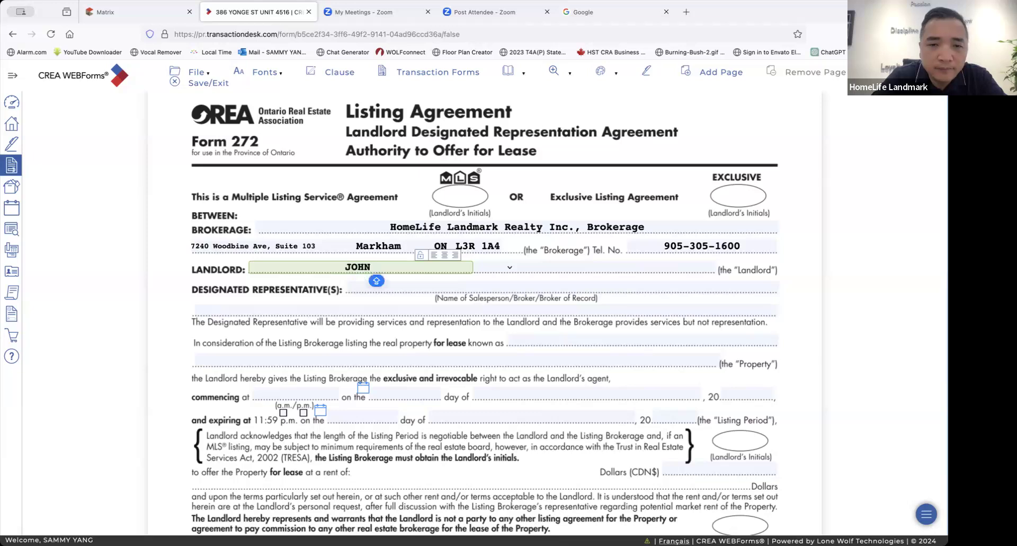
pyautogui.write('SMITH')
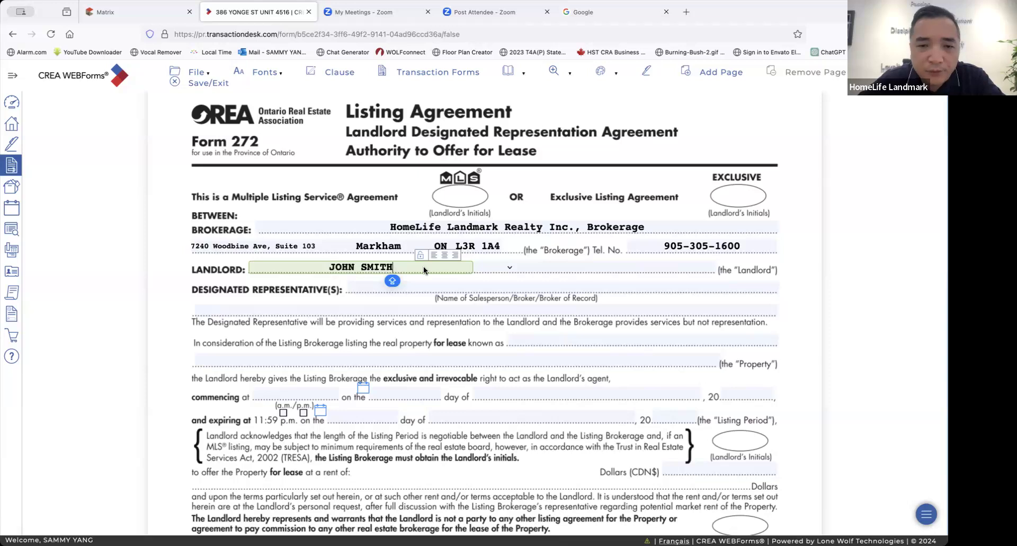
pyautogui.click(513, 280)
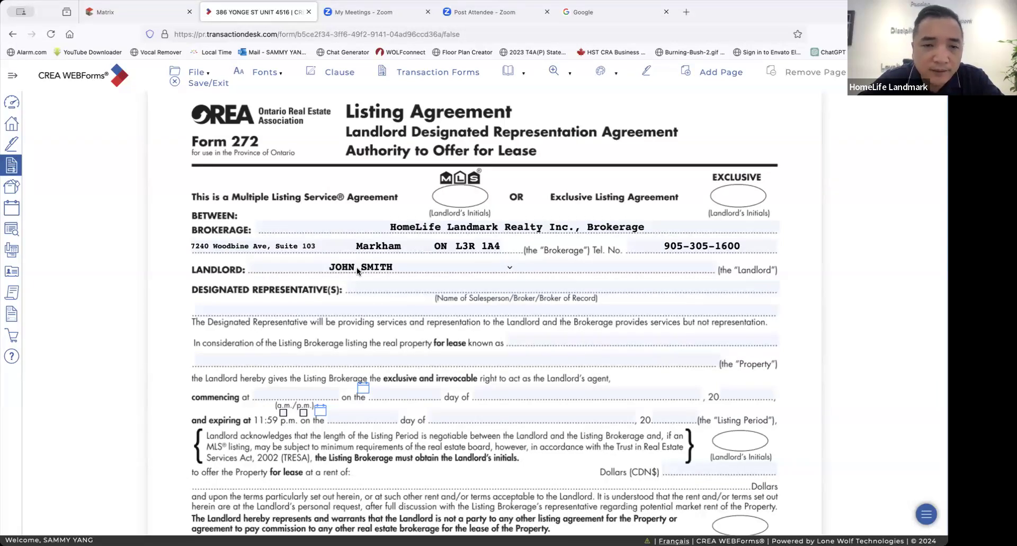
pyautogui.click(383, 286)
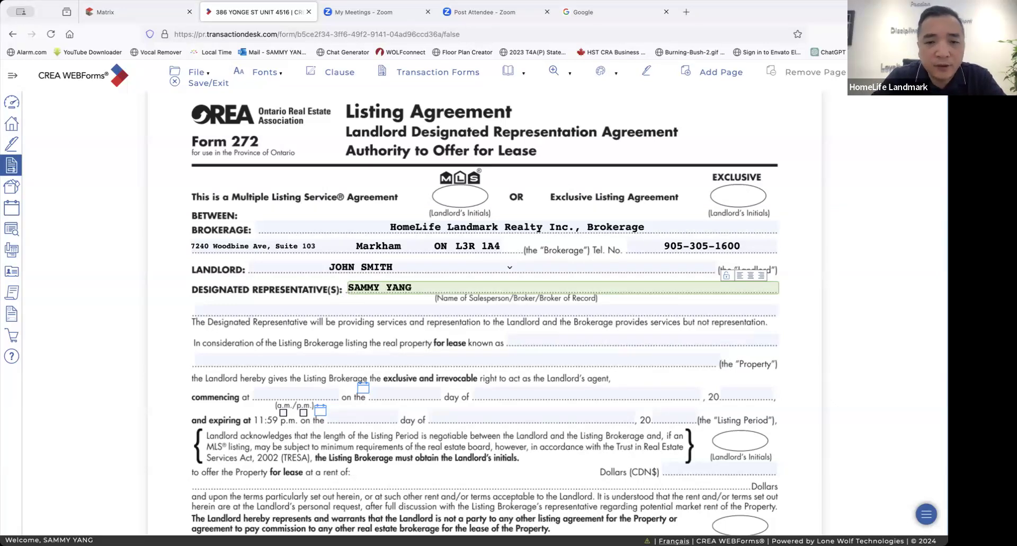
pyautogui.press('Tab')
pyautogui.press('Tab')
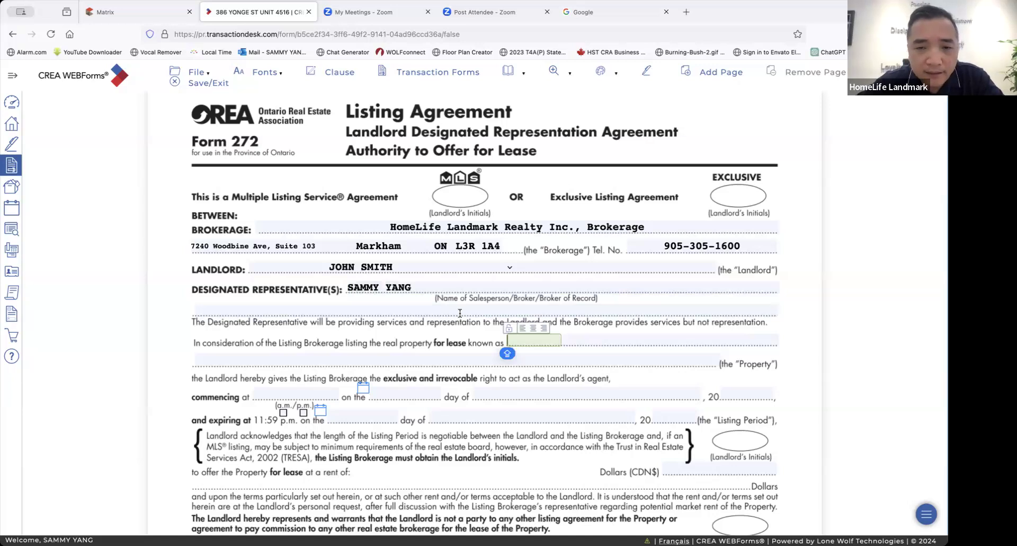
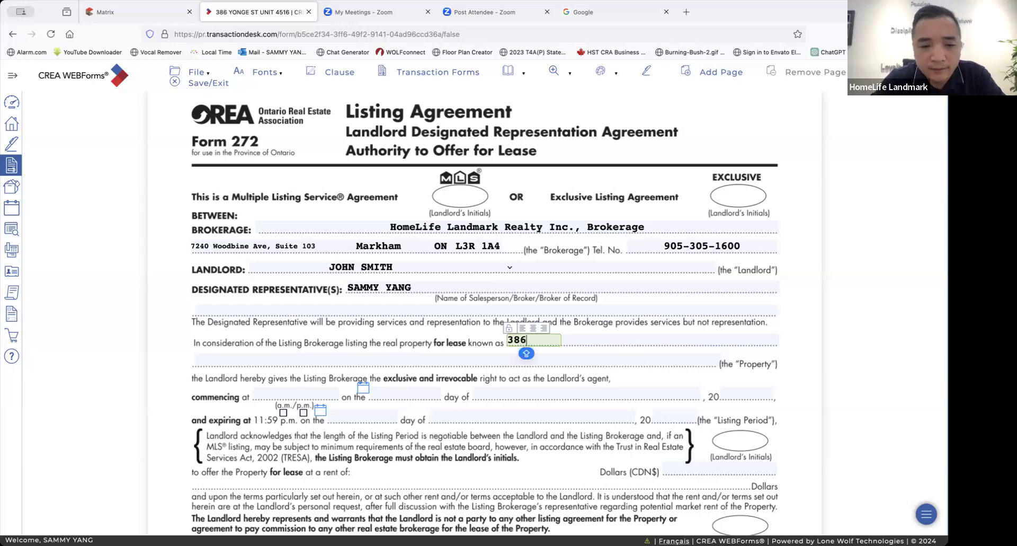
pyautogui.press('Tab')
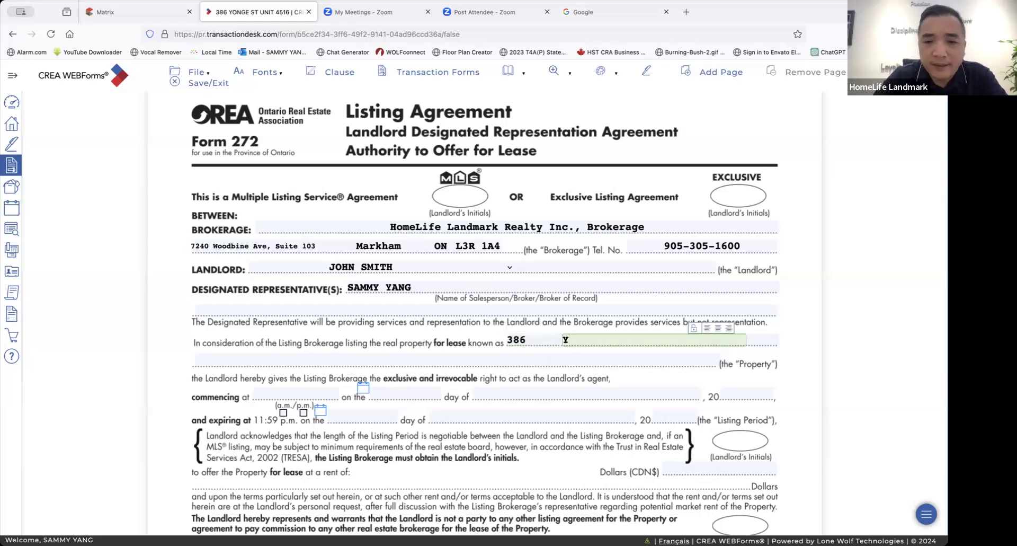
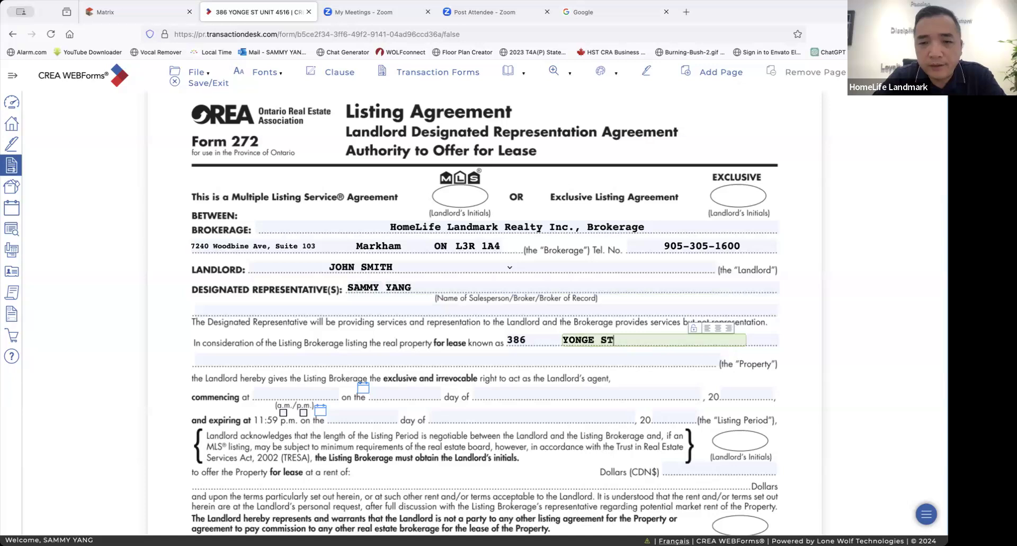
pyautogui.press('Tab')
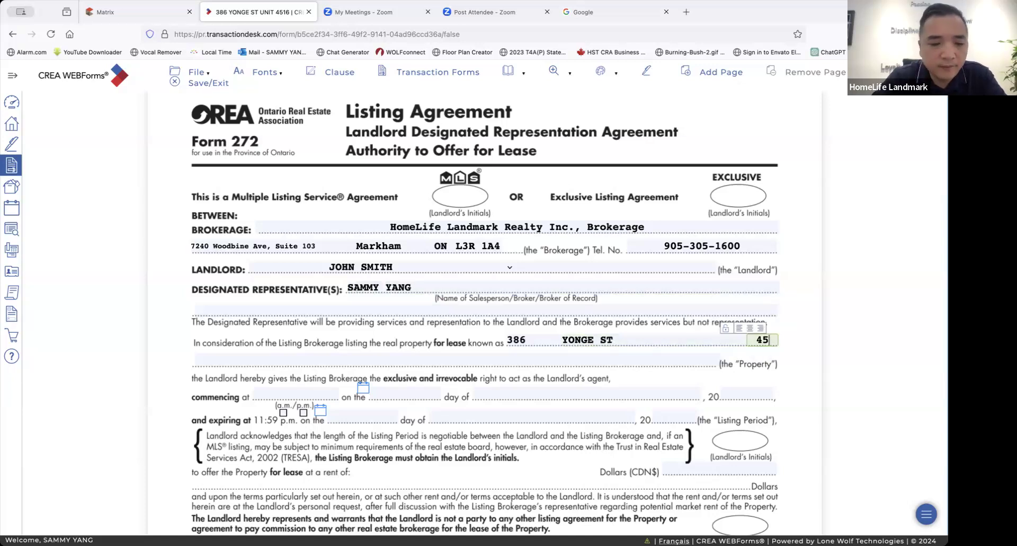
pyautogui.press('Tab')
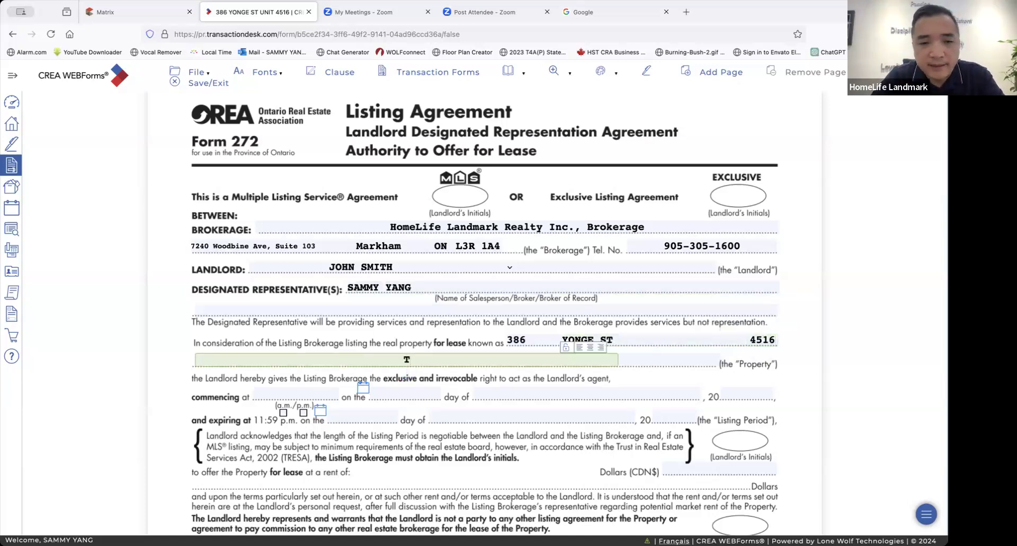
pyautogui.press('Tab')
pyautogui.write('ON')
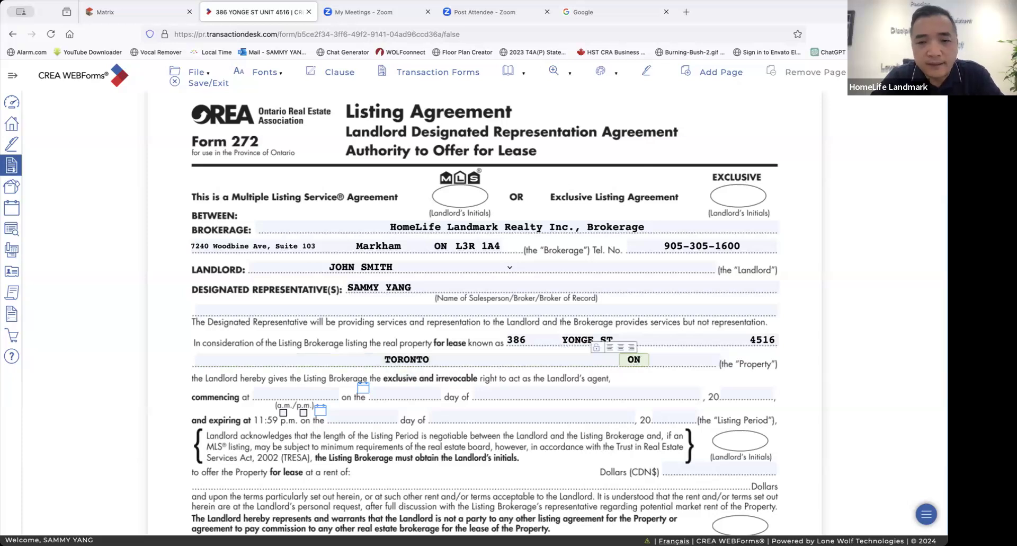
pyautogui.press('Tab')
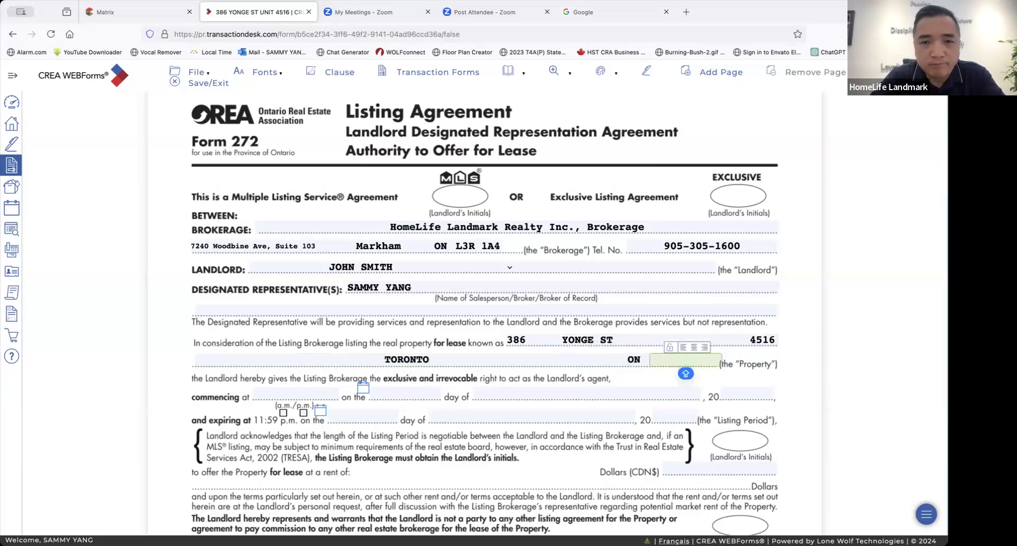
pyautogui.click(151, 17)
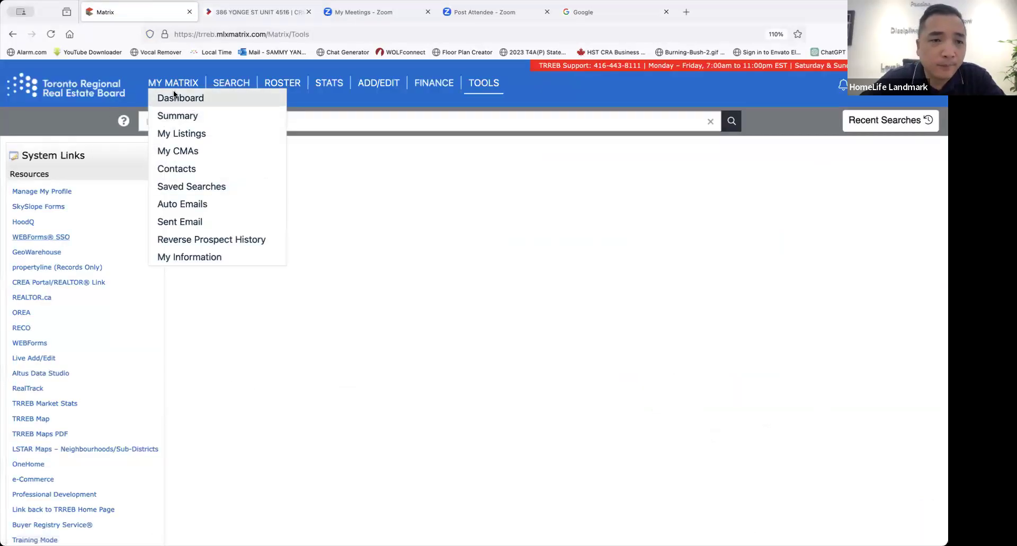
pyautogui.moveTo(254, 79)
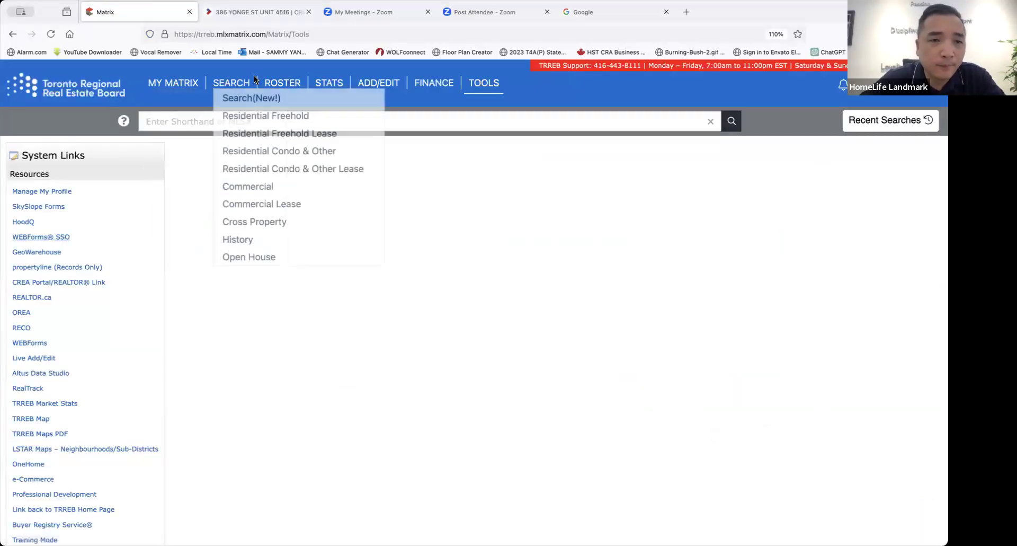
pyautogui.click(255, 170)
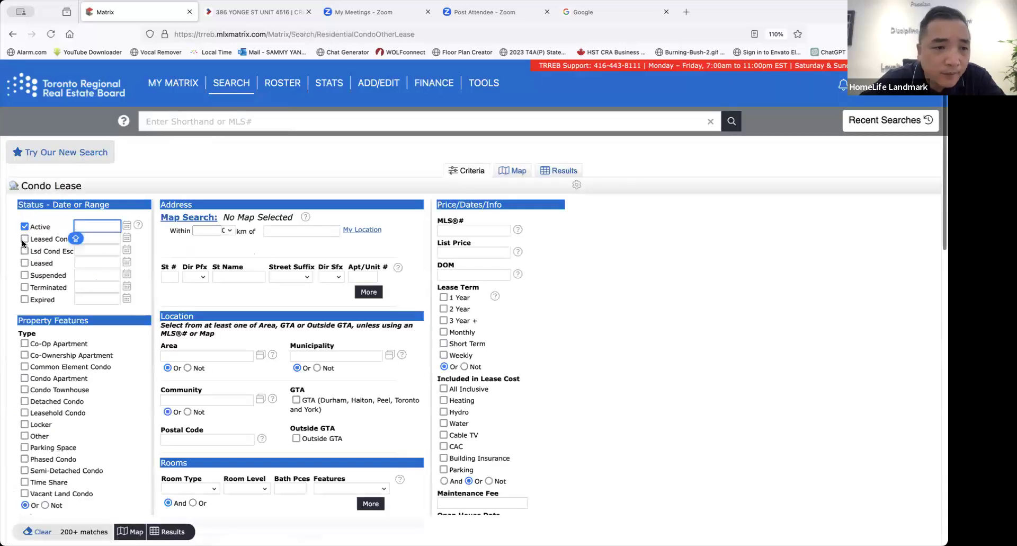
pyautogui.click(25, 228)
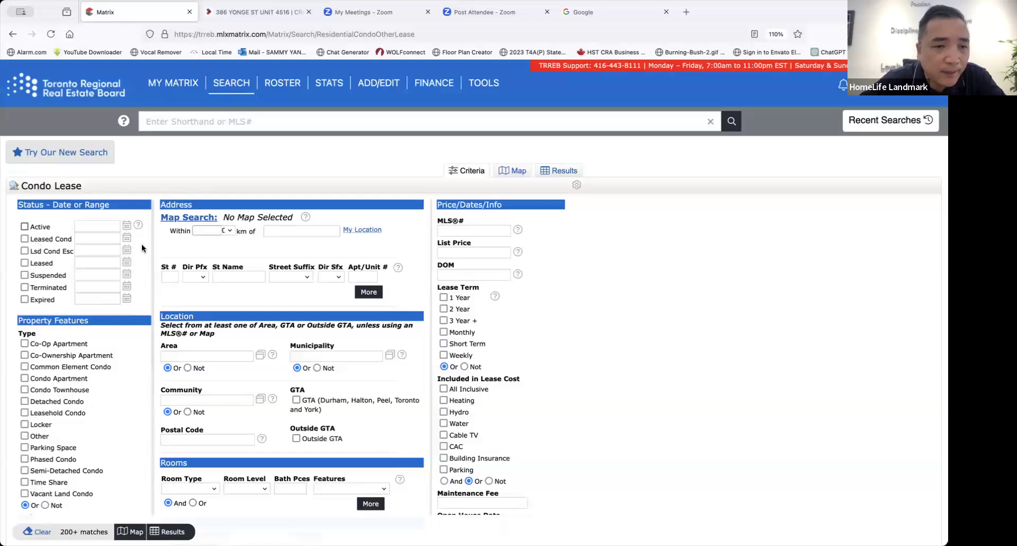
pyautogui.click(171, 277)
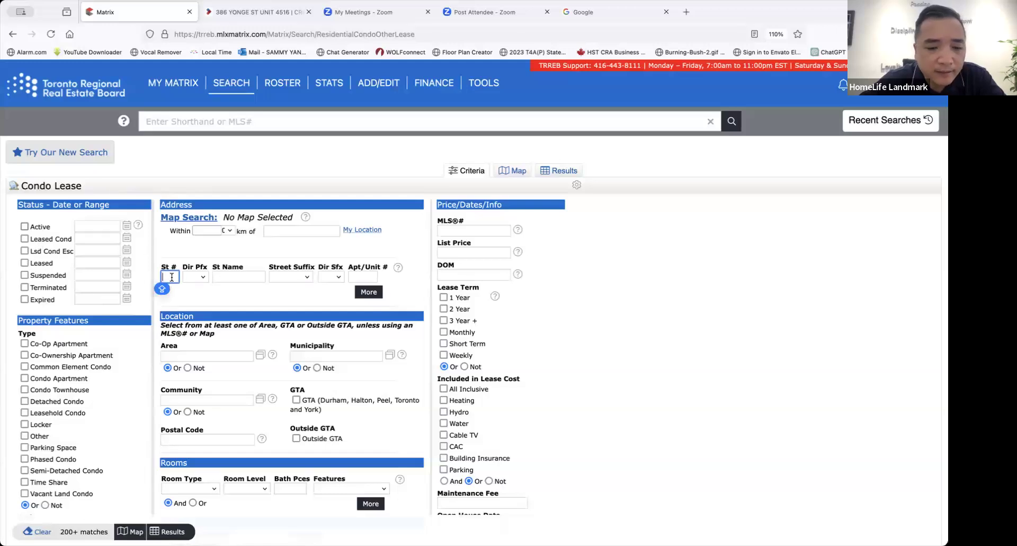
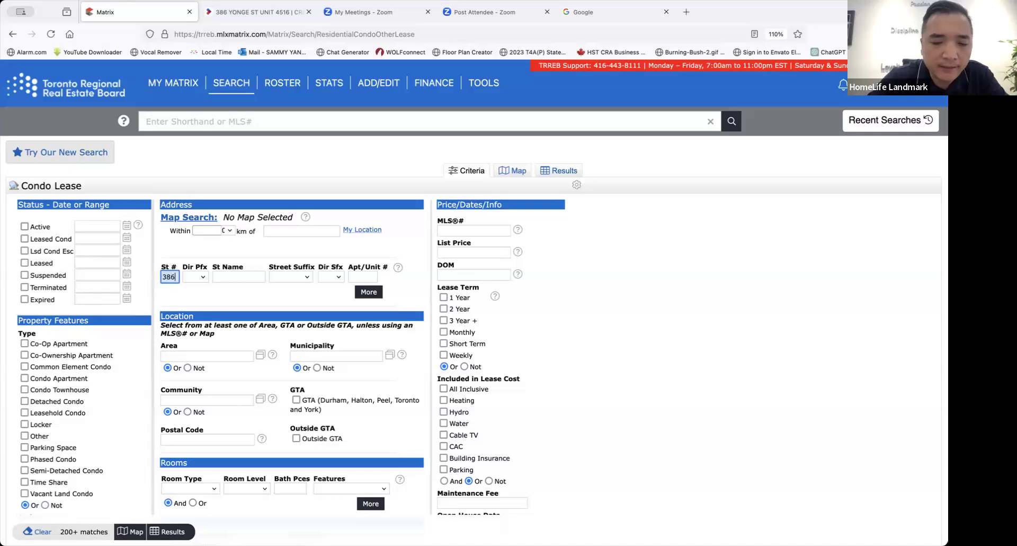
pyautogui.press('Tab')
pyautogui.press('Tab')
pyautogui.press('Tab')
pyautogui.press('Tab')
pyautogui.press('Tab')
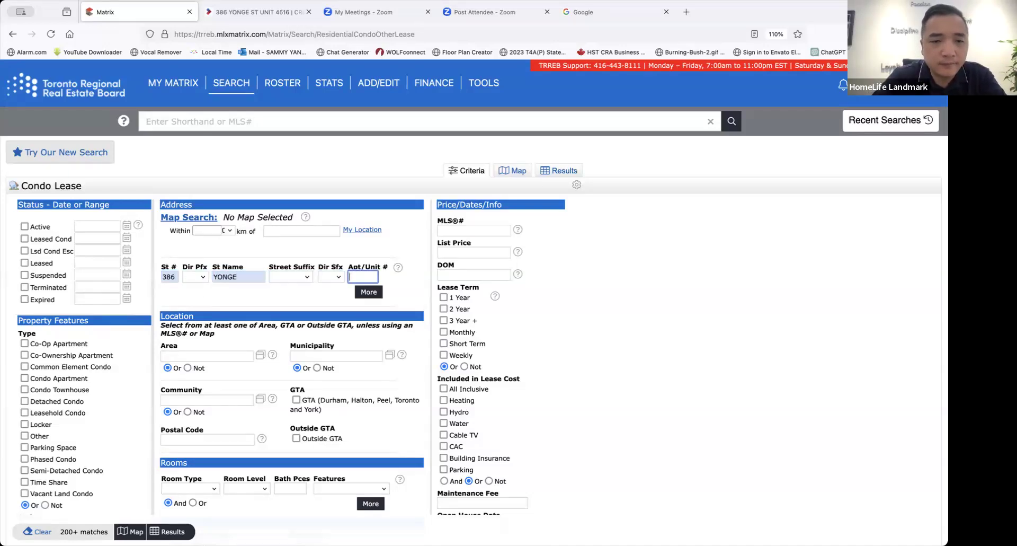
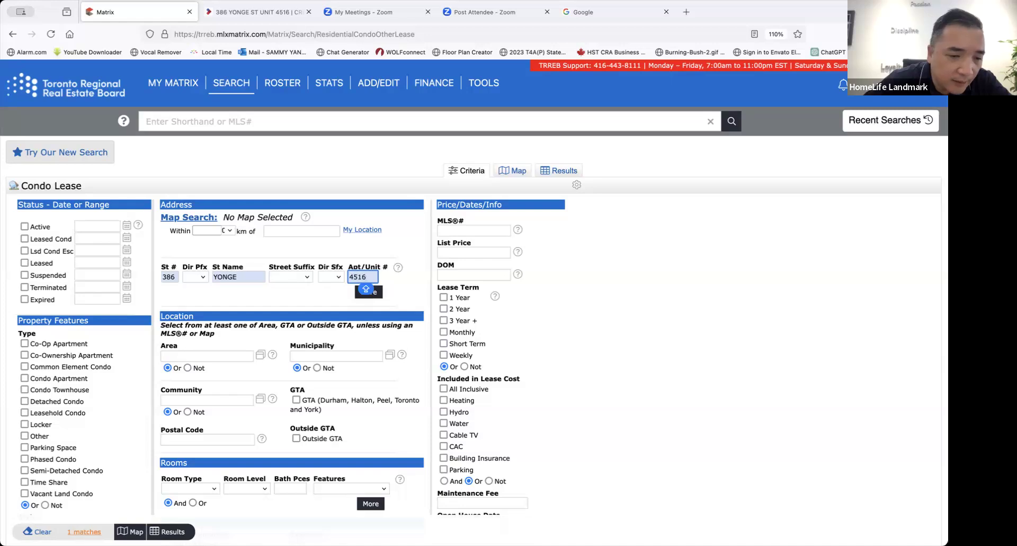
# - Open the matching listing and copy its postal code M5B 0A5 back to Form 272
pyautogui.click(176, 532)
pyautogui.click(205, 221)
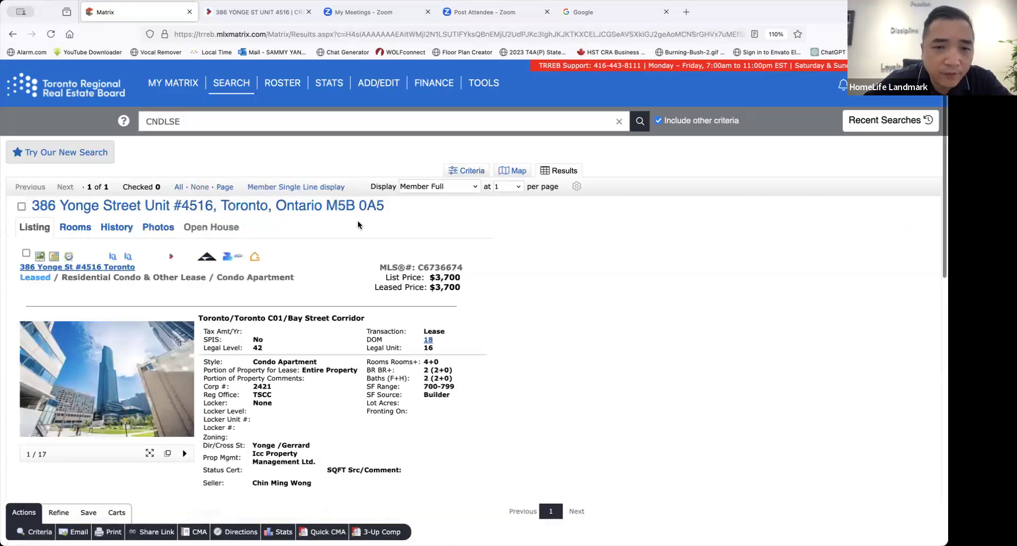
pyautogui.moveTo(388, 206); pyautogui.dragTo(332, 212)
pyautogui.press('super+c')
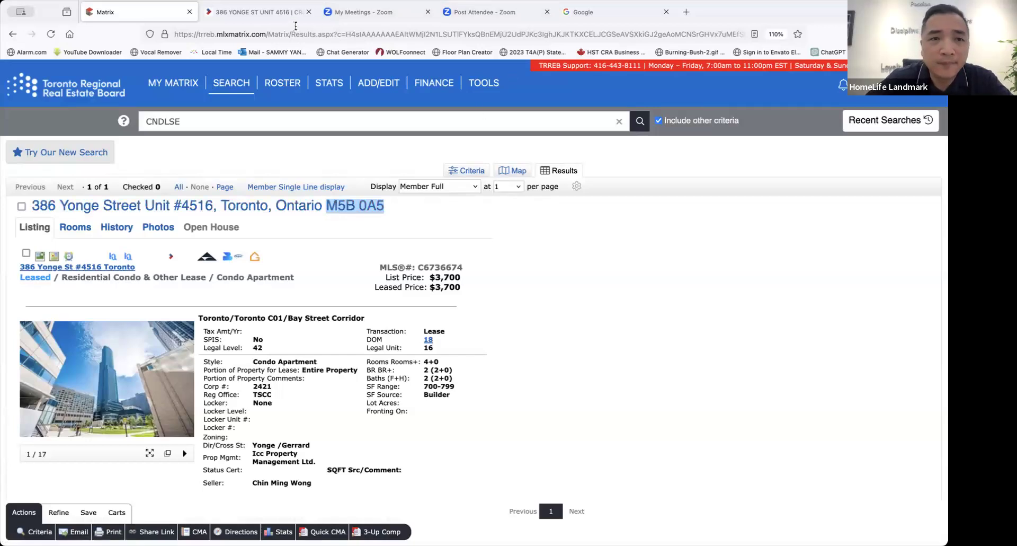
pyautogui.click(286, 12)
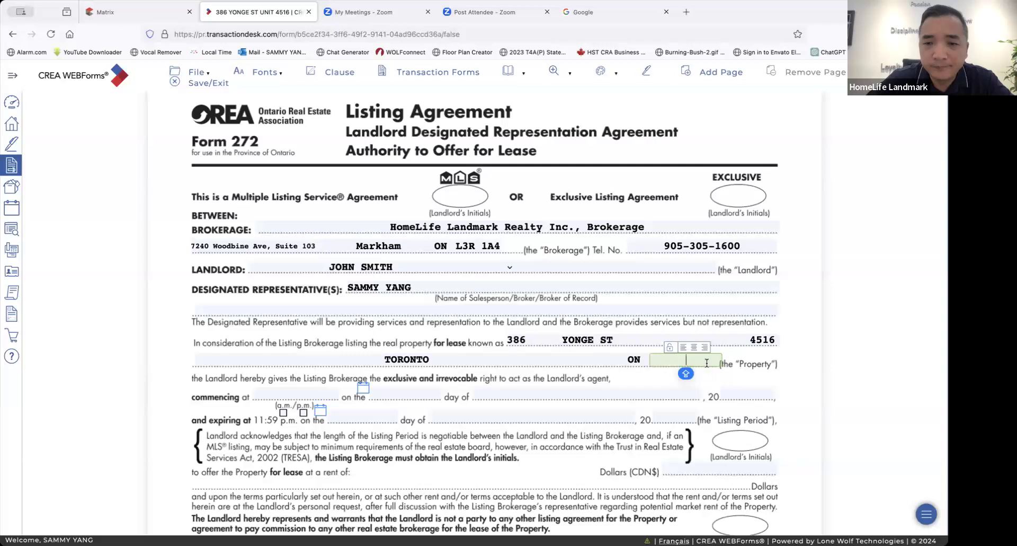
# - Paste postal code M5B 0A5 and set commencement to 12:00 a.m., July 15th, 2024
pyautogui.press('super+v')
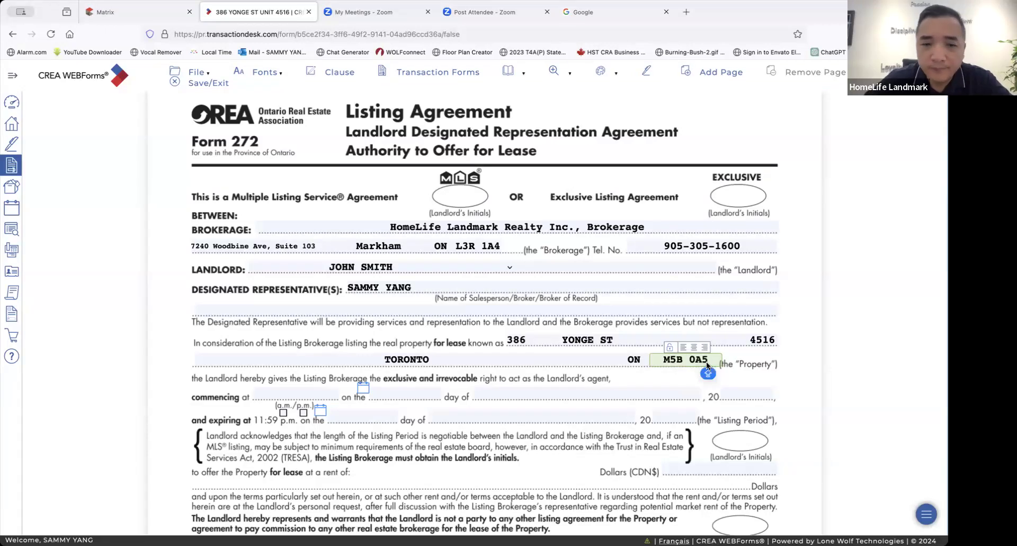
pyautogui.click(297, 384)
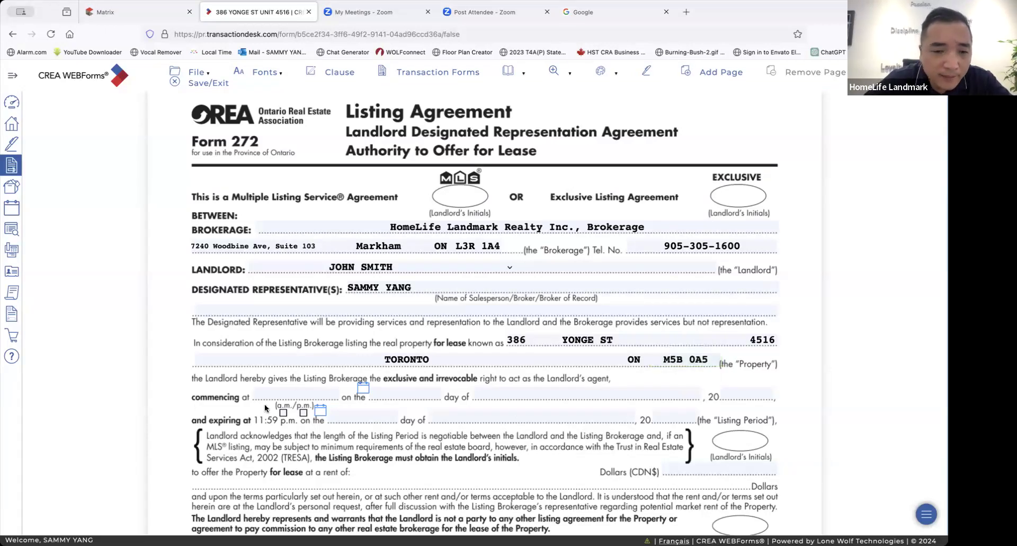
pyautogui.scroll(-2, 309, 470)
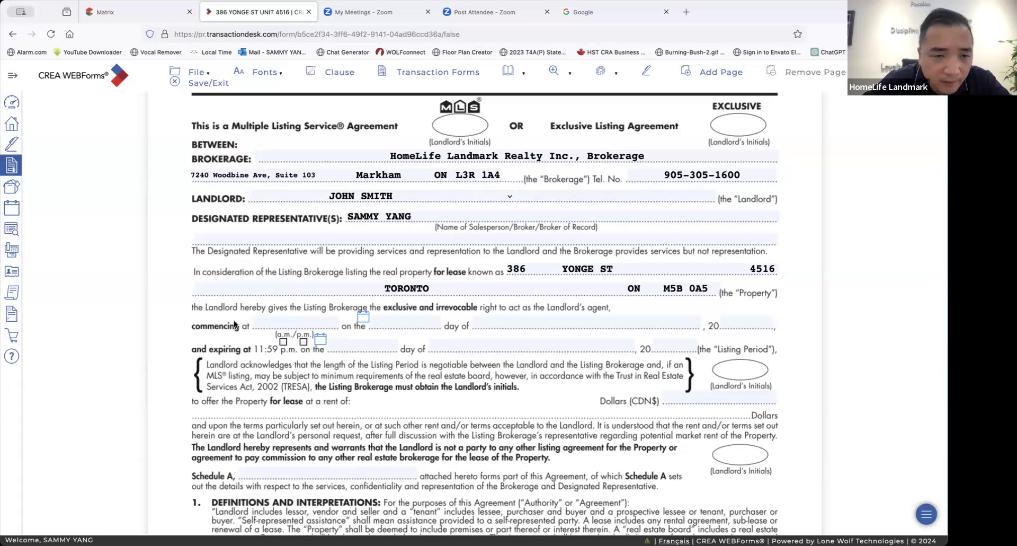
pyautogui.click(362, 320)
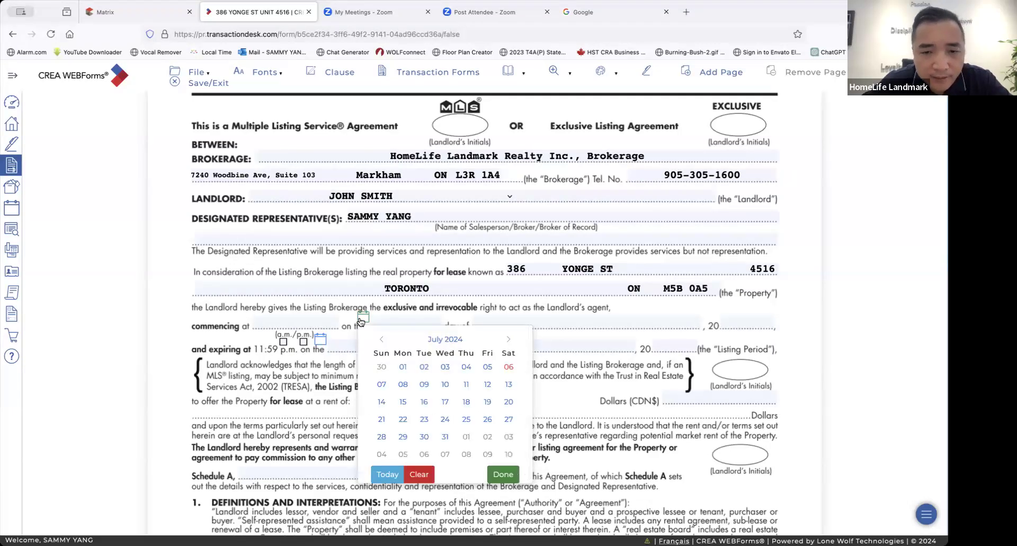
pyautogui.click(458, 367)
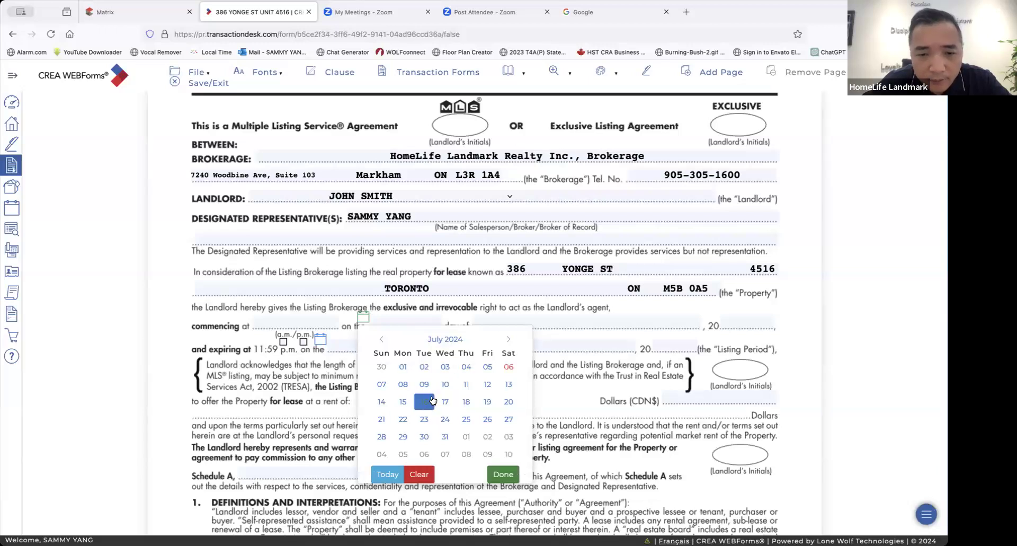
pyautogui.click(403, 406)
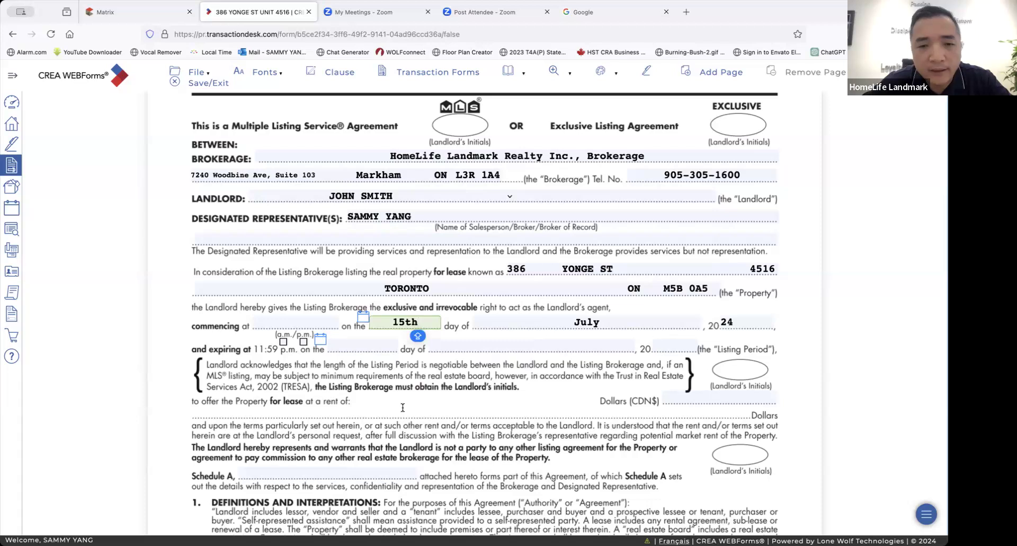
pyautogui.click(299, 321)
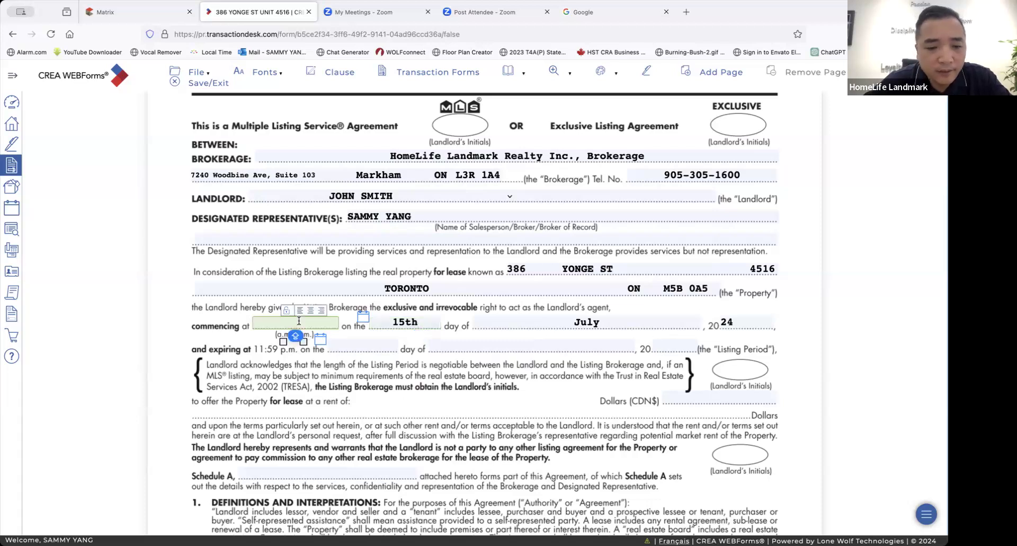
pyautogui.write('12')
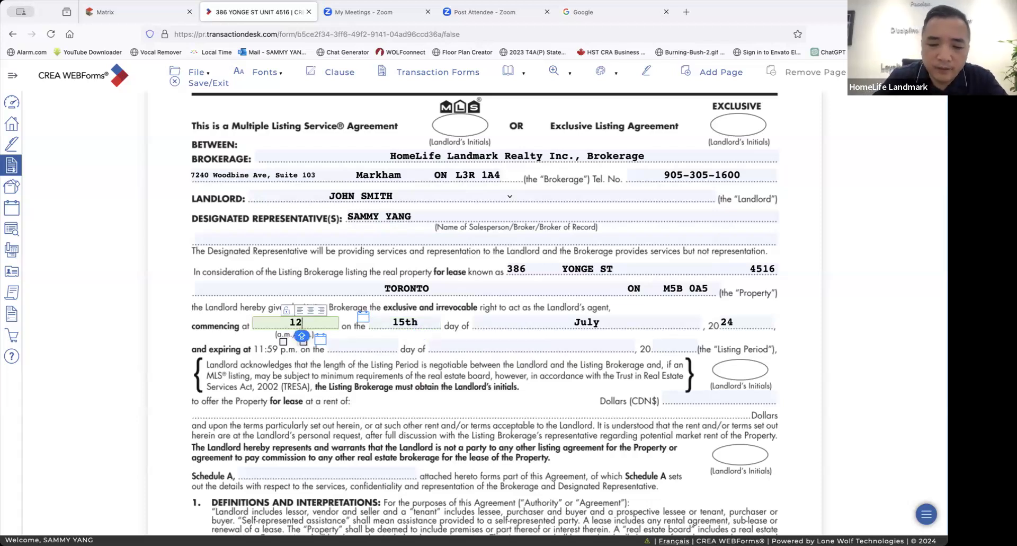
pyautogui.write(':00')
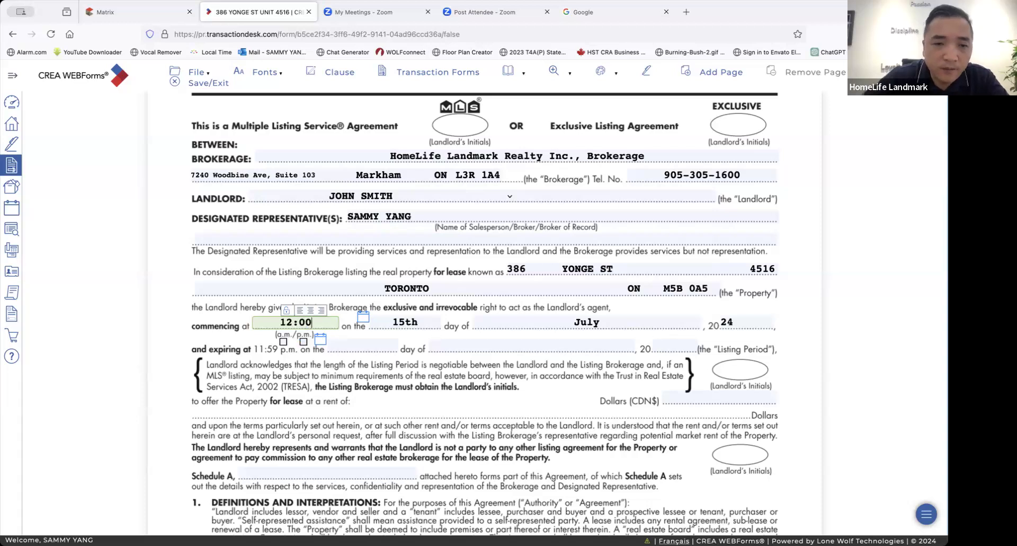
pyautogui.click(282, 341)
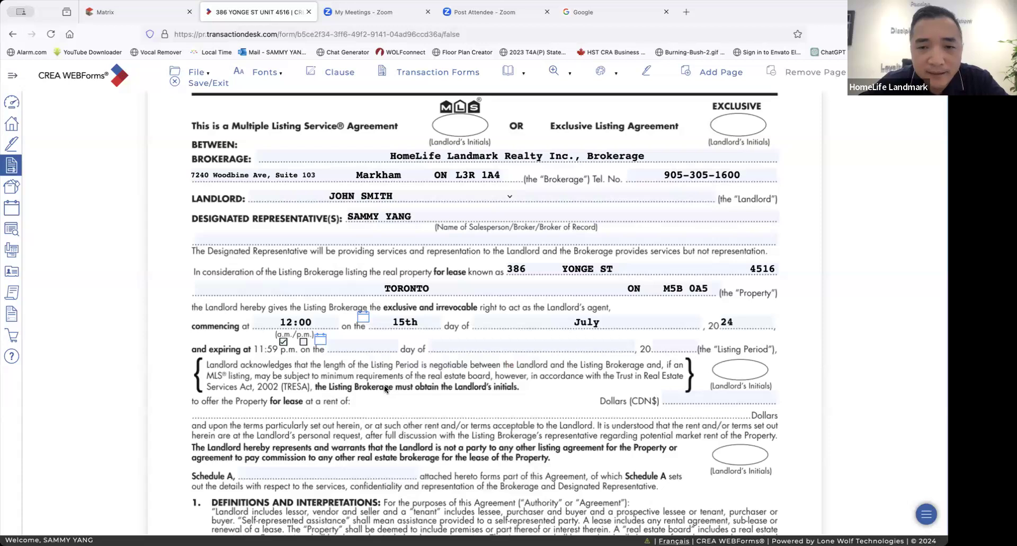
# - Set the listing expiry to September 30th, 2024, then go back to the Matrix listing
pyautogui.click(321, 340)
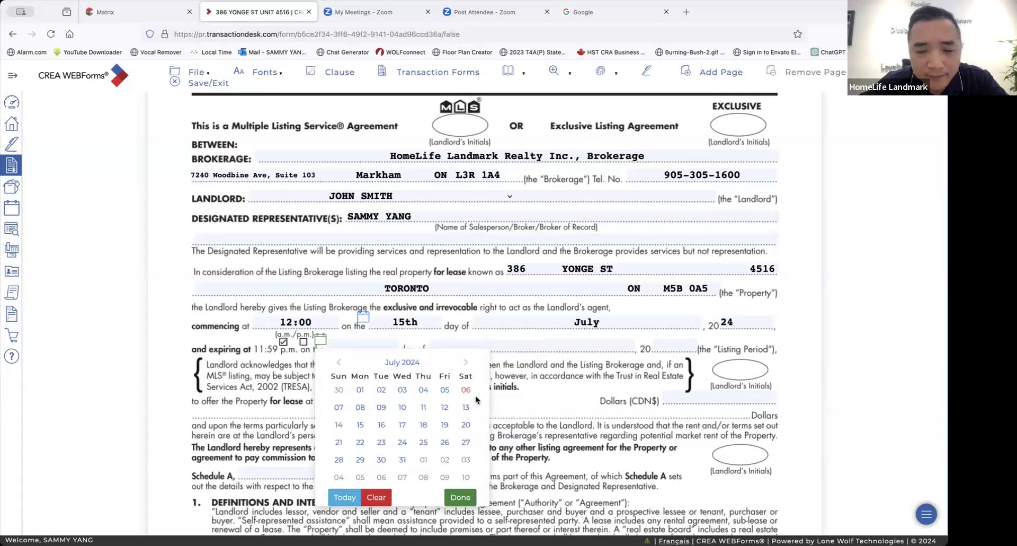
pyautogui.click(467, 363)
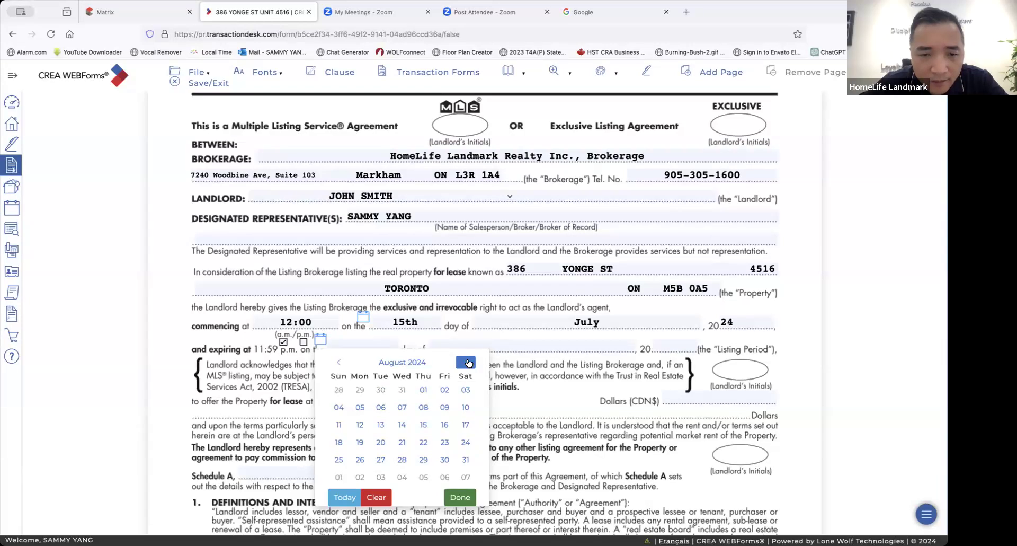
pyautogui.click(467, 363)
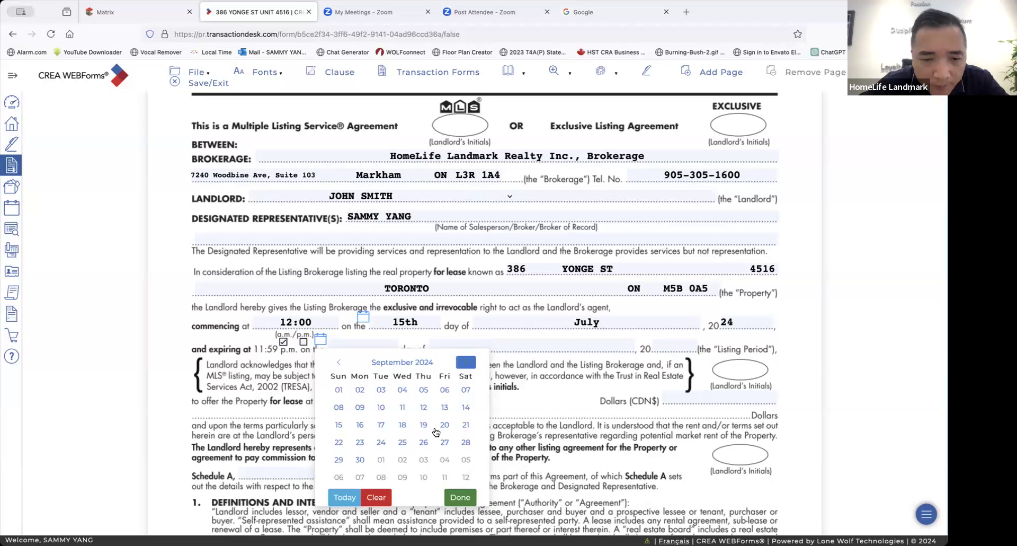
pyautogui.click(358, 462)
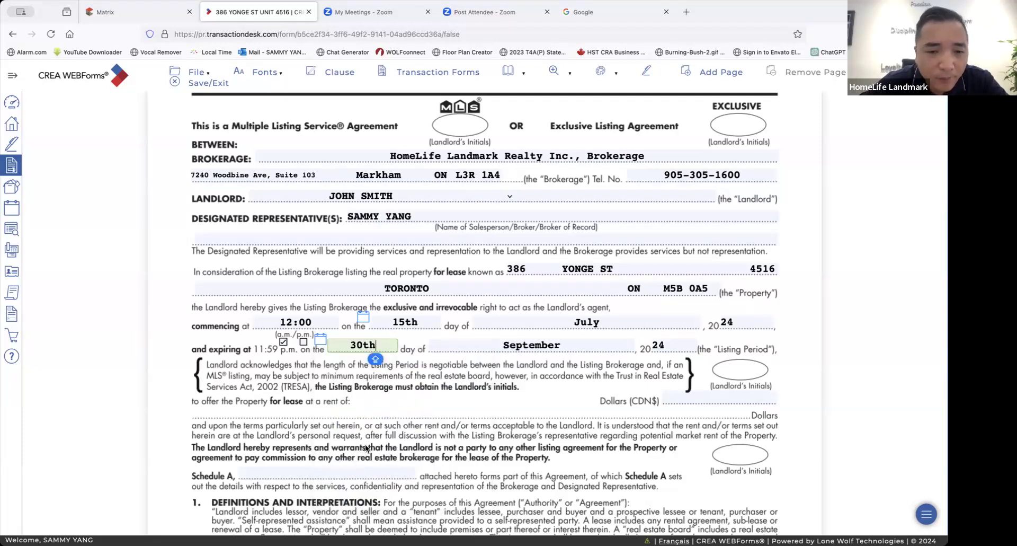
pyautogui.scroll(-2, 365, 443)
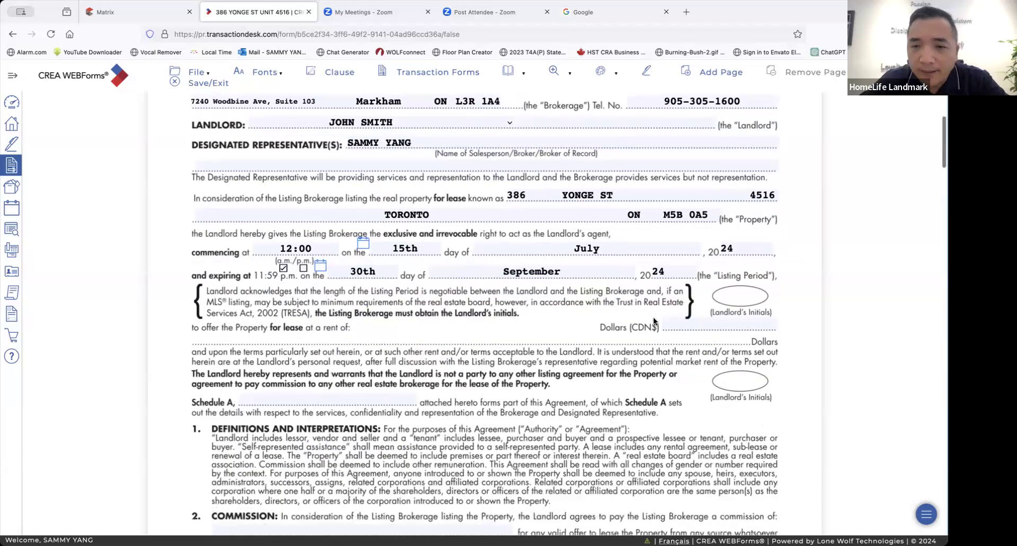
pyautogui.click(688, 327)
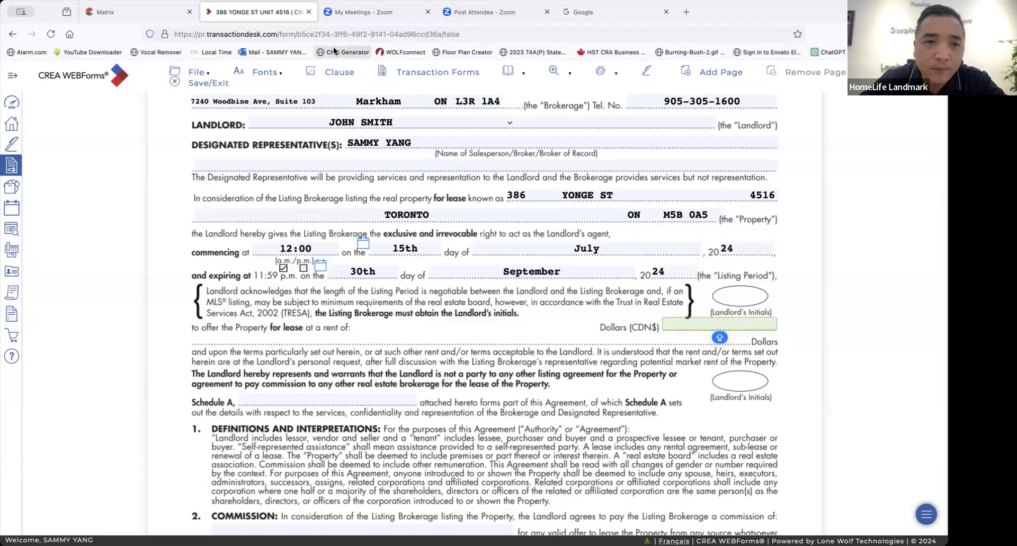
pyautogui.click(138, 12)
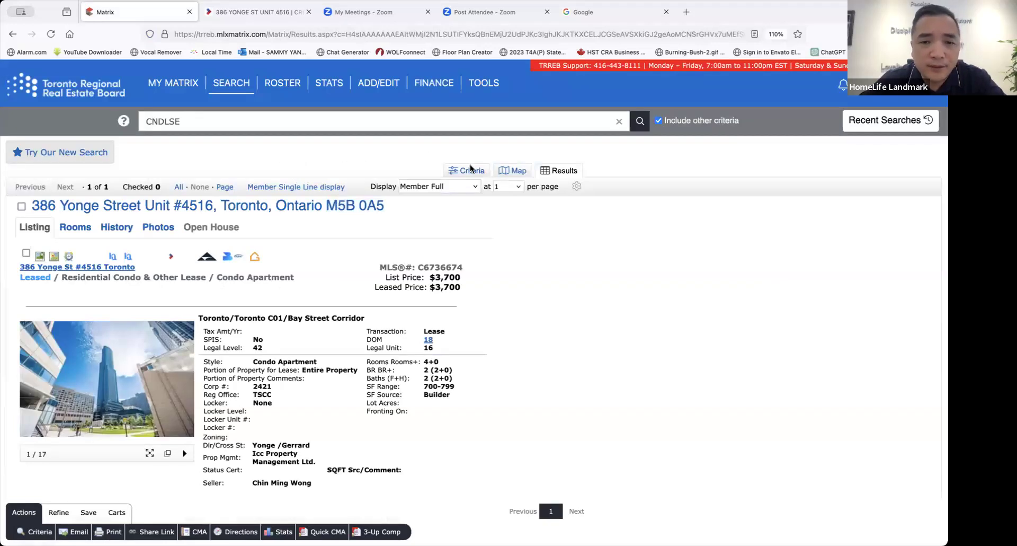
# - Remove the unit number from the criteria and include units leased within 0-180 days
pyautogui.scroll(-2, 386, 350)
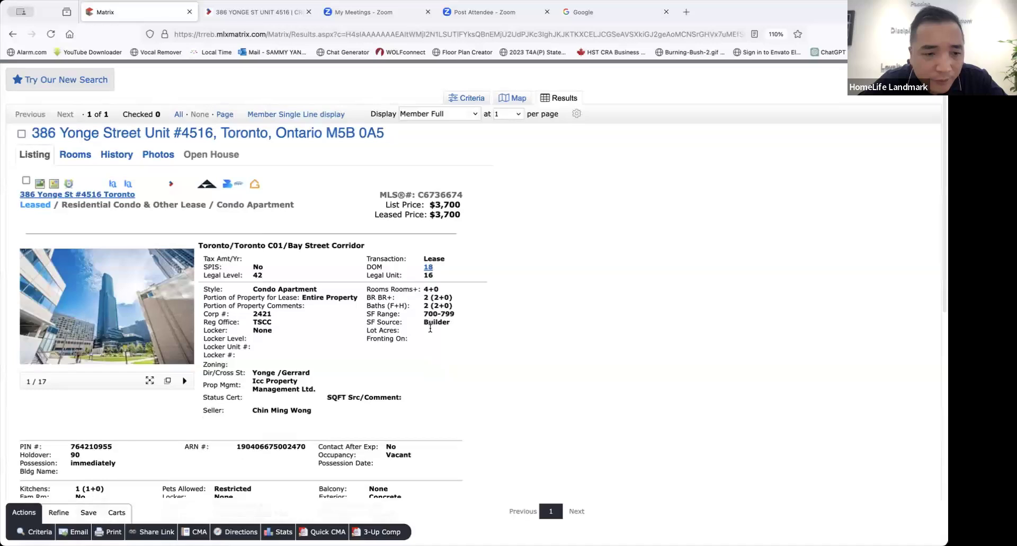
pyautogui.scroll(-2, 440, 303)
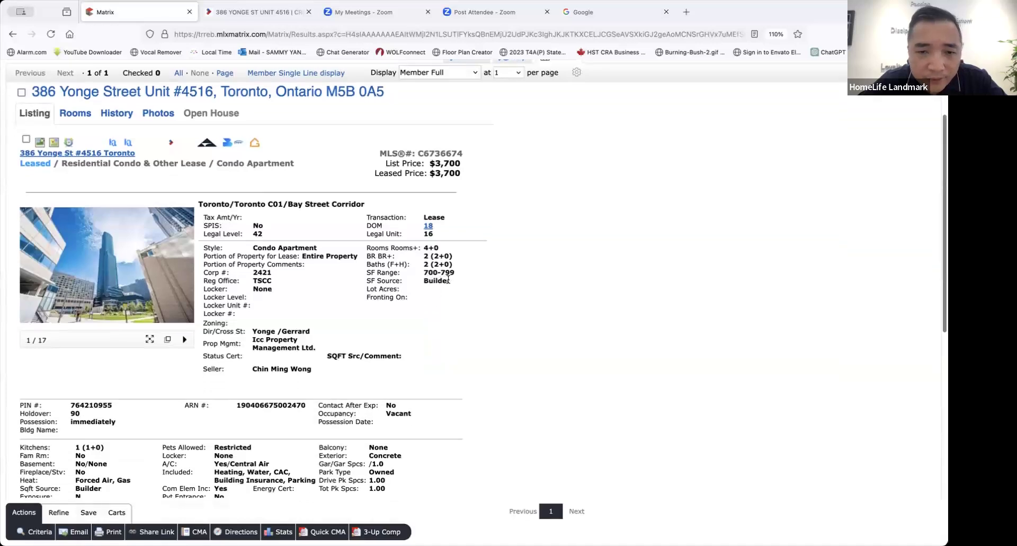
pyautogui.scroll(5, 450, 278)
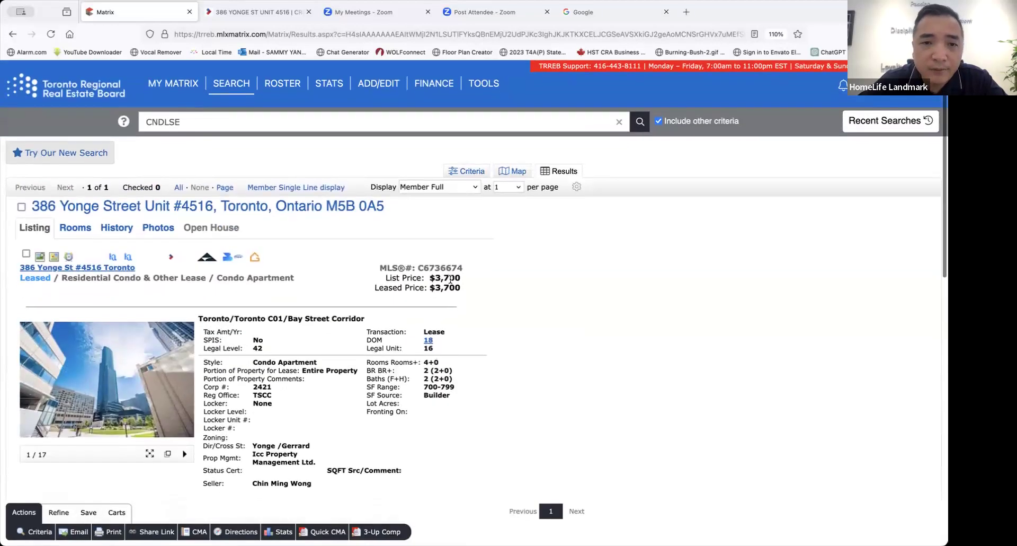
pyautogui.click(471, 172)
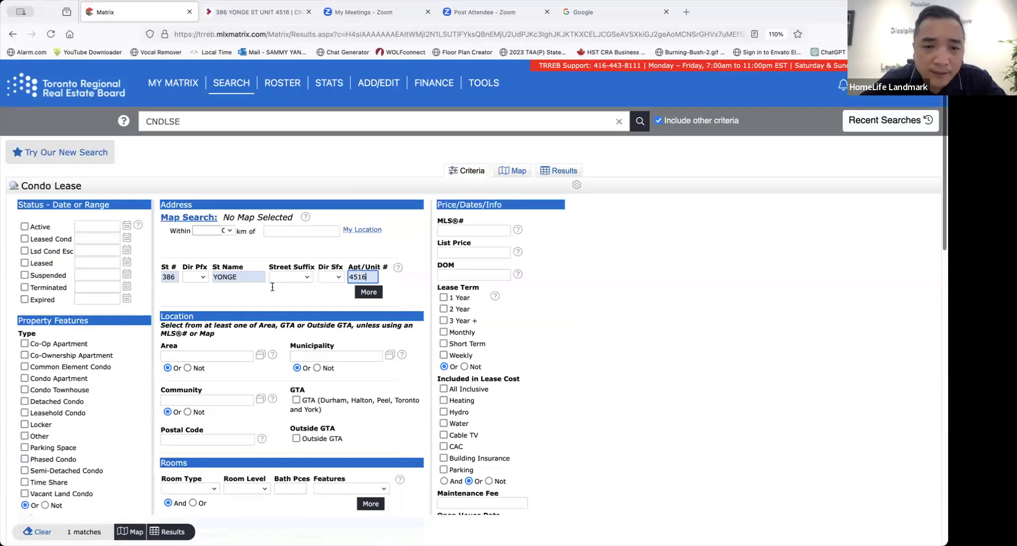
pyautogui.press('BackSpace')
pyautogui.press('BackSpace')
pyautogui.press('BackSpace')
pyautogui.press('BackSpace')
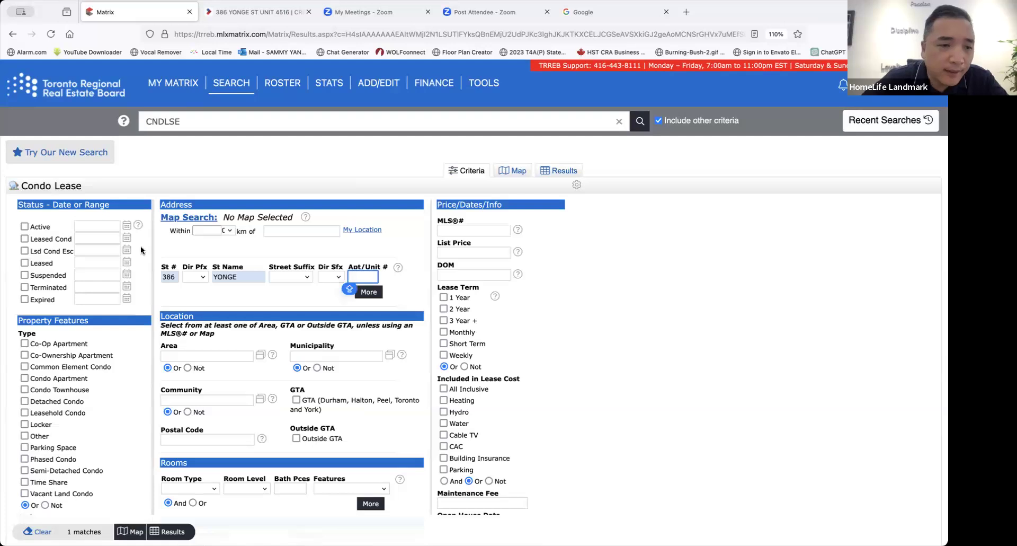
pyautogui.click(24, 263)
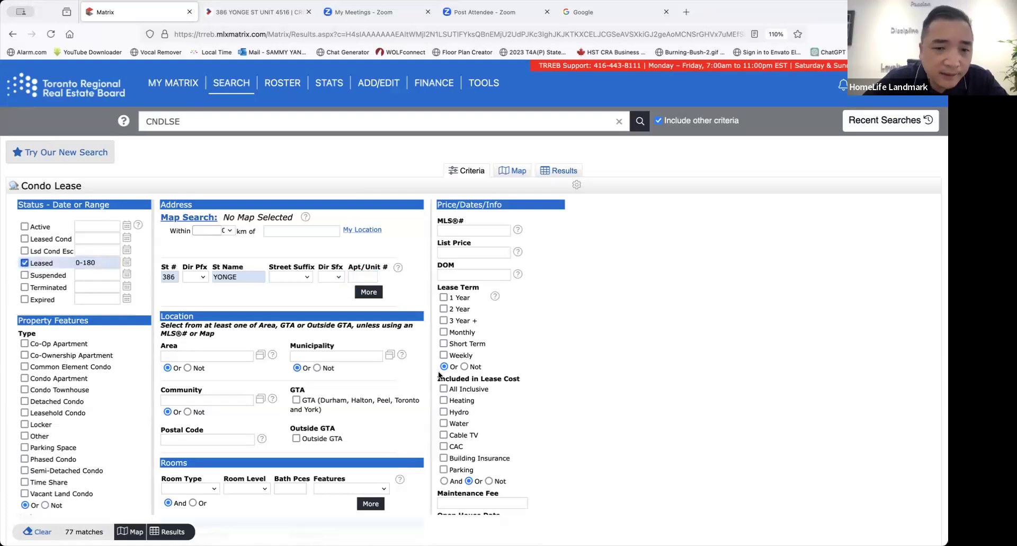
# - Require 2 bedrooms and limit the square footage to the 700-799 range
pyautogui.scroll(-5, 439, 375)
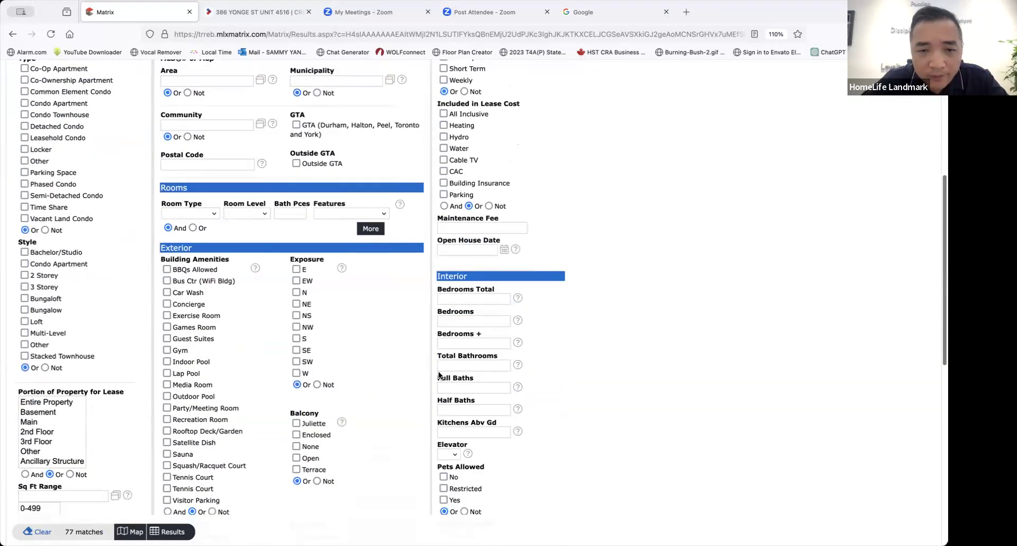
pyautogui.click(471, 321)
pyautogui.write('2')
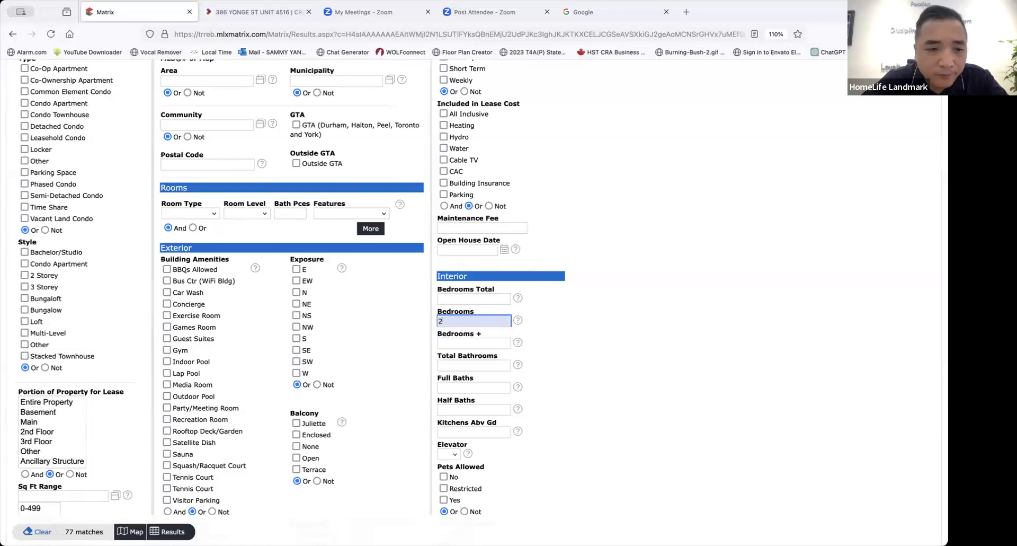
pyautogui.scroll(-3, 307, 421)
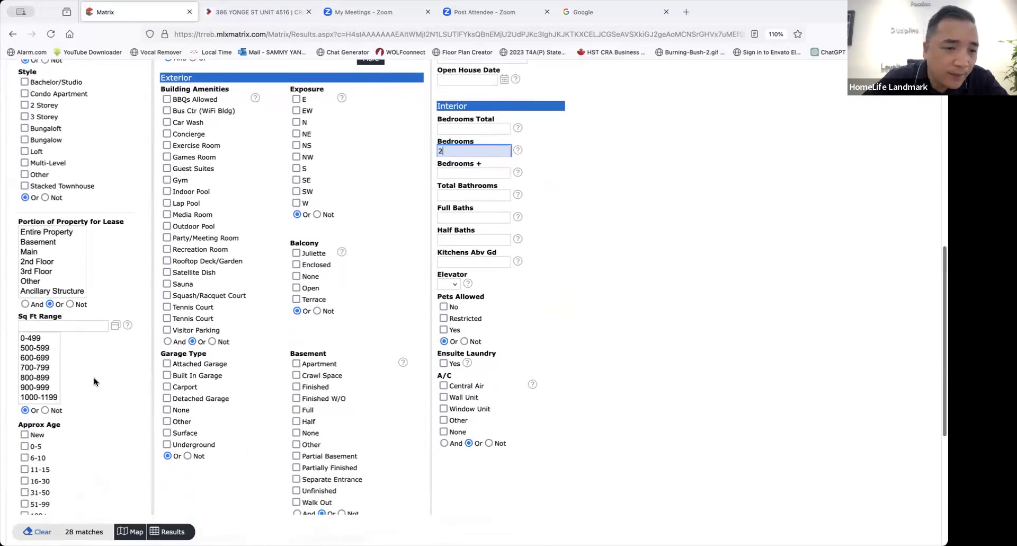
pyautogui.click(50, 368)
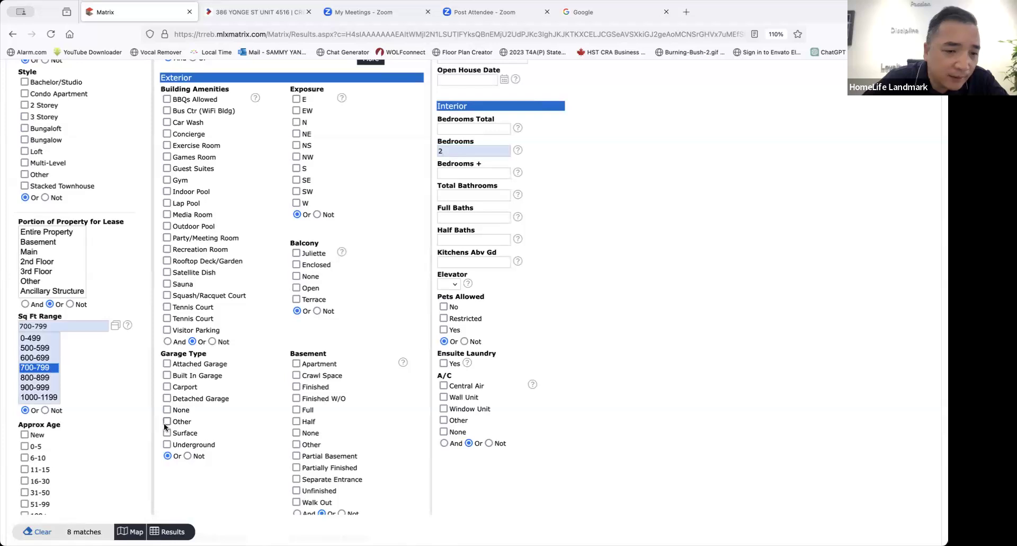
# - Review the 8 matching leases, then add a criterion of 1 garage parking space
pyautogui.click(172, 531)
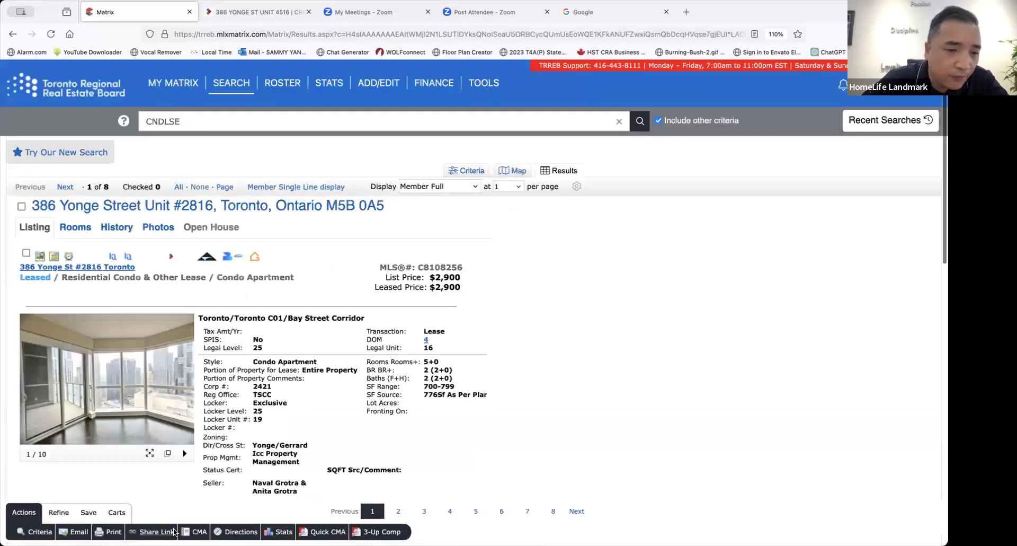
pyautogui.scroll(-3, 320, 440)
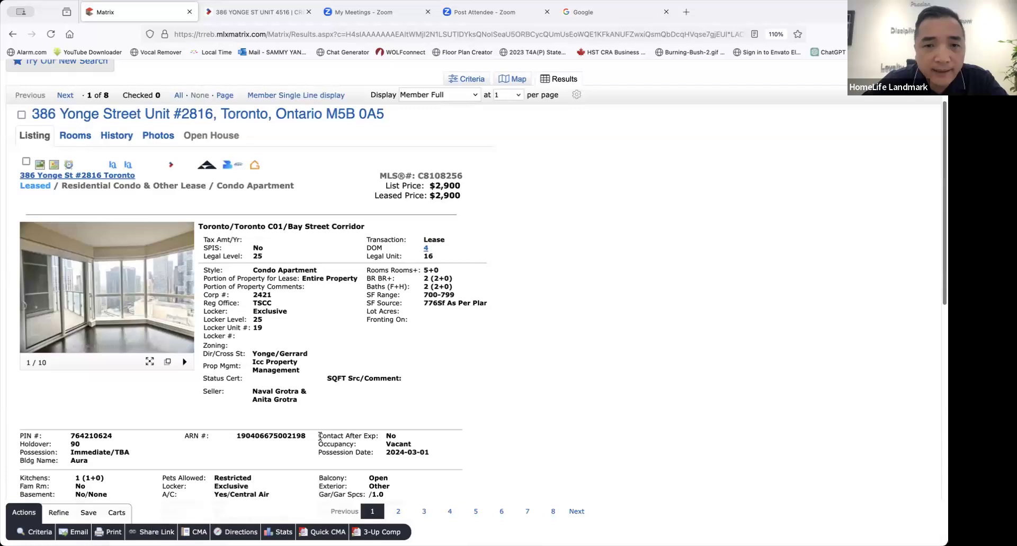
pyautogui.scroll(2, 320, 436)
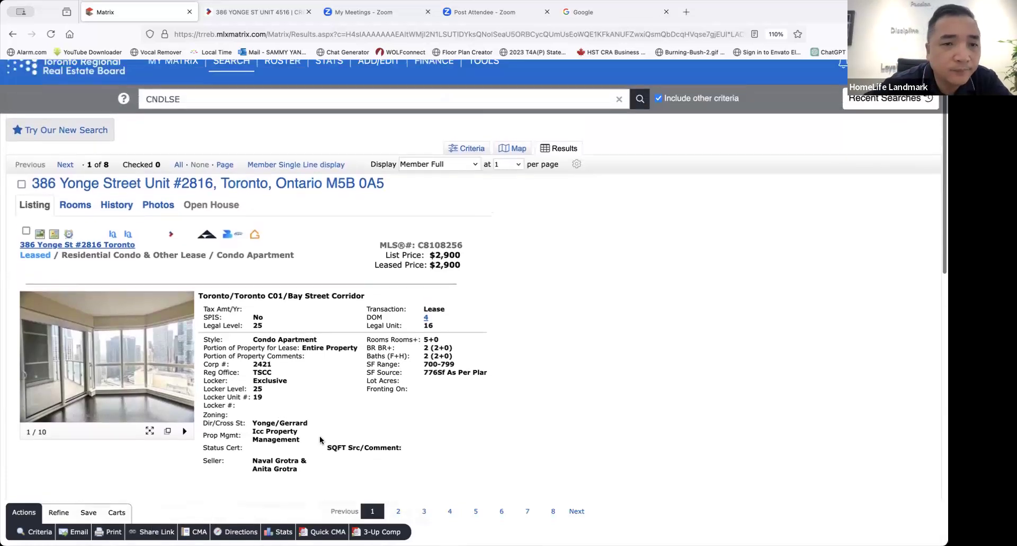
pyautogui.click(467, 148)
pyautogui.scroll(-12, 396, 273)
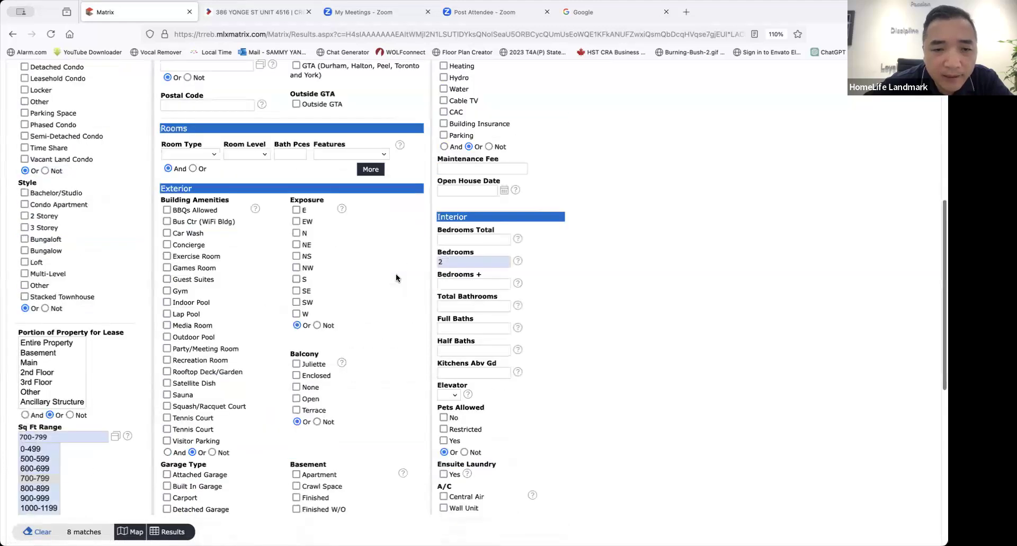
pyautogui.click(212, 286)
pyautogui.write('1')
pyautogui.click(283, 353)
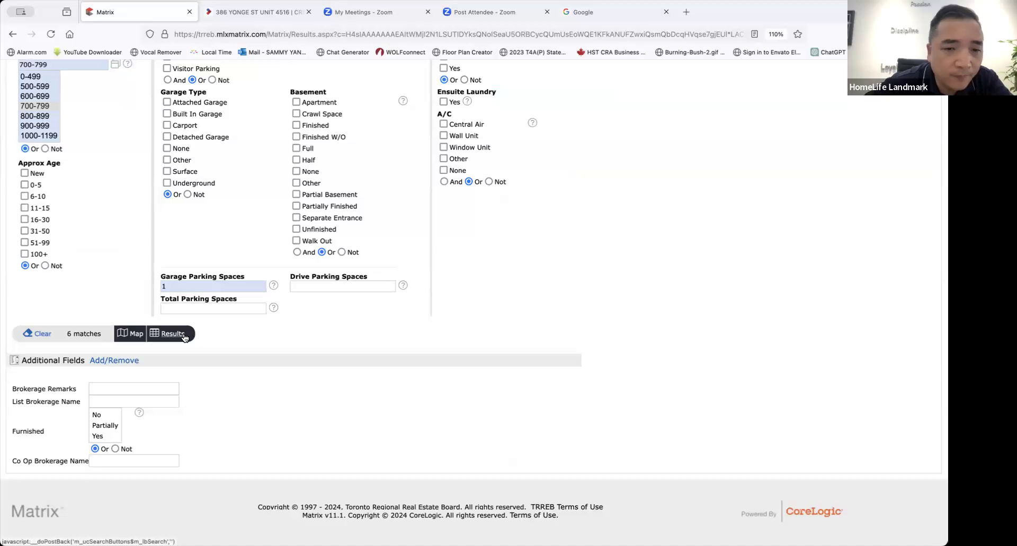
# - List the six filtered results in the my:Member Single Line layout
pyautogui.click(184, 335)
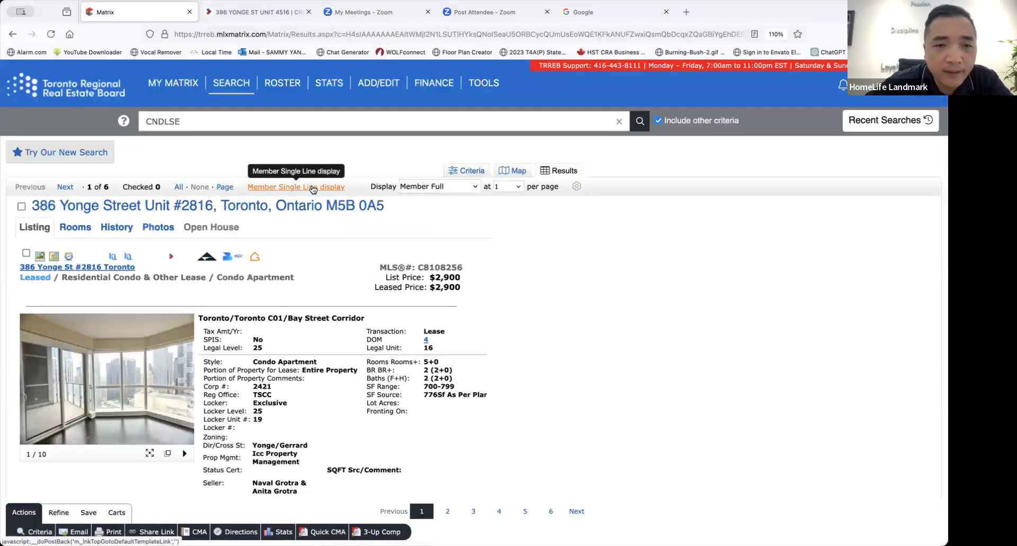
pyautogui.click(313, 188)
pyautogui.click(385, 191)
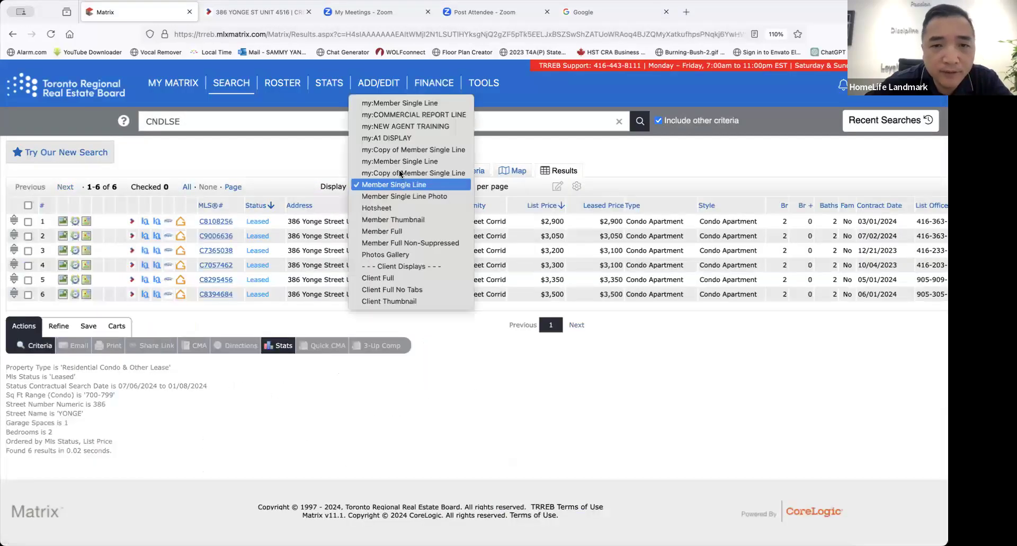
pyautogui.click(403, 103)
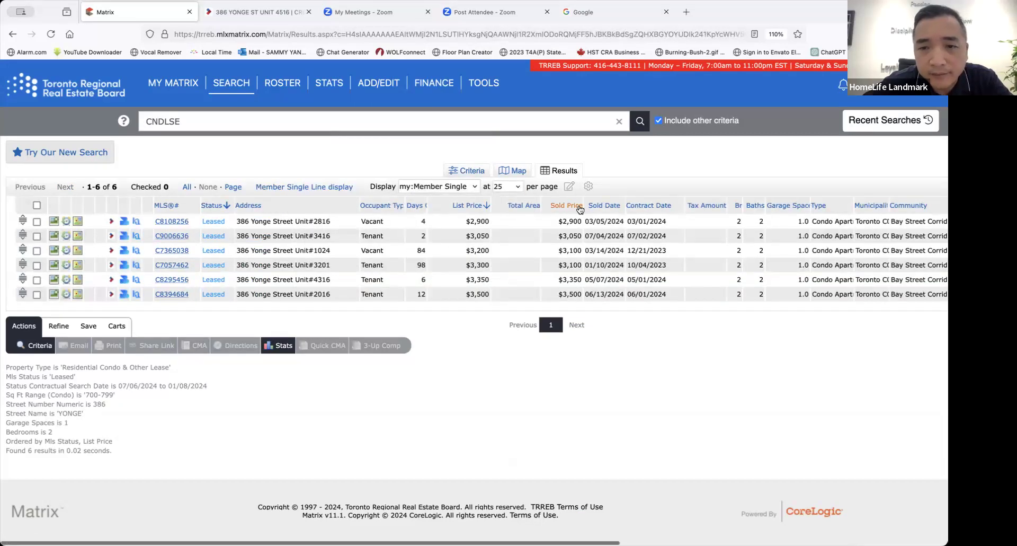
# - Sort comparables by Sold Date, newest first, and view full details for unit #3416
pyautogui.click(598, 206)
pyautogui.click(598, 207)
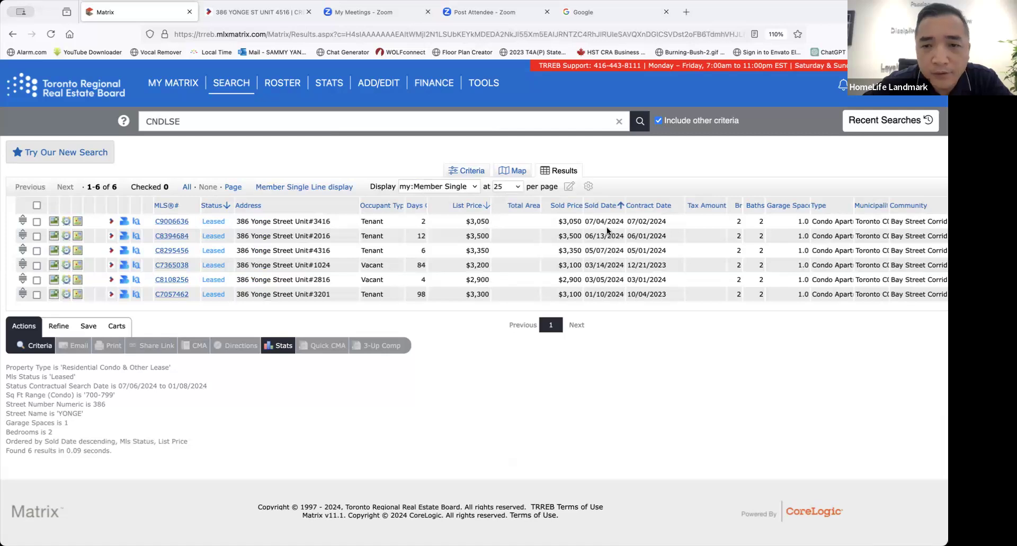
pyautogui.click(176, 223)
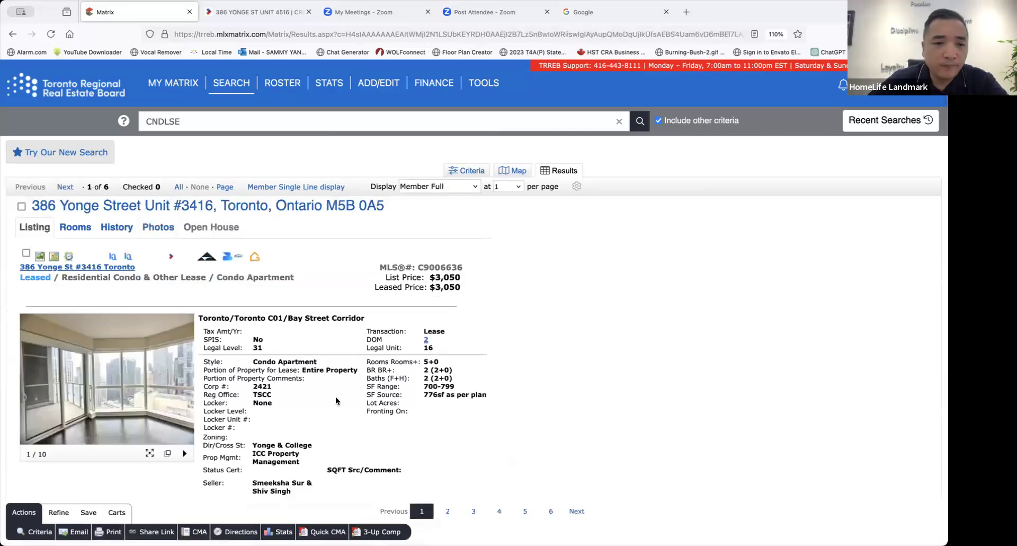
pyautogui.scroll(-2, 335, 396)
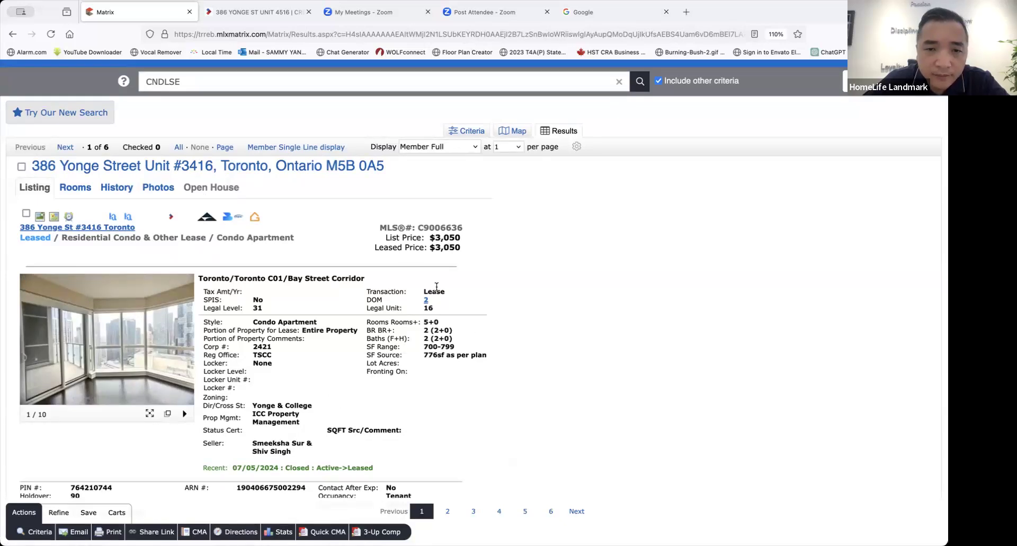
pyautogui.scroll(-10, 437, 287)
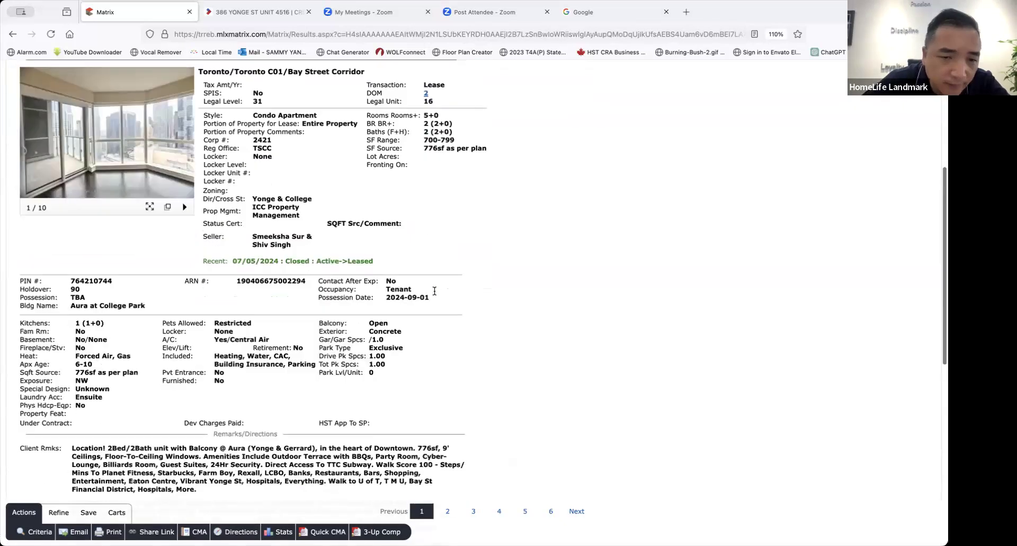
pyautogui.scroll(10, 322, 221)
pyautogui.scroll(2, 322, 224)
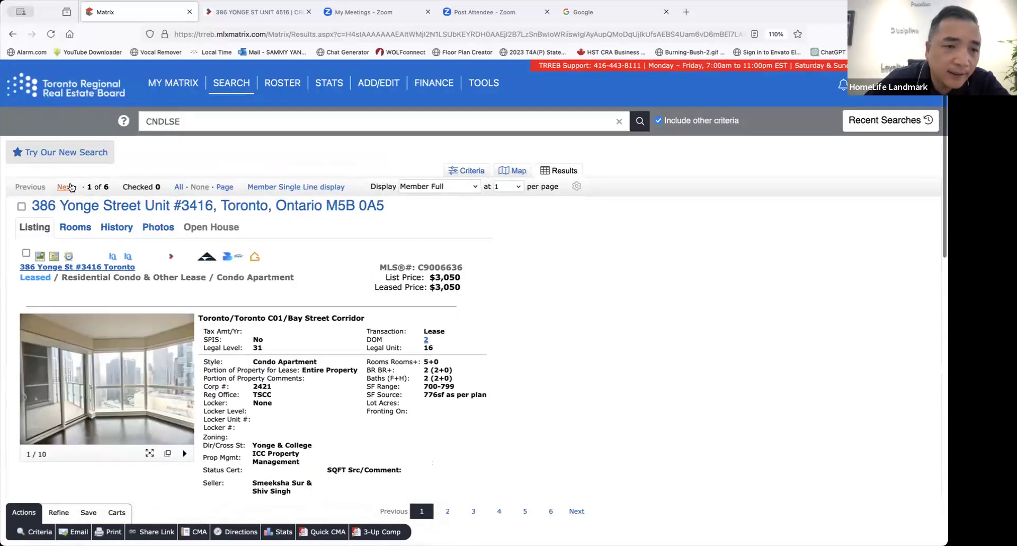
# - Page through the next listings, units #2016, #4316, #1024, to #2816
pyautogui.click(69, 187)
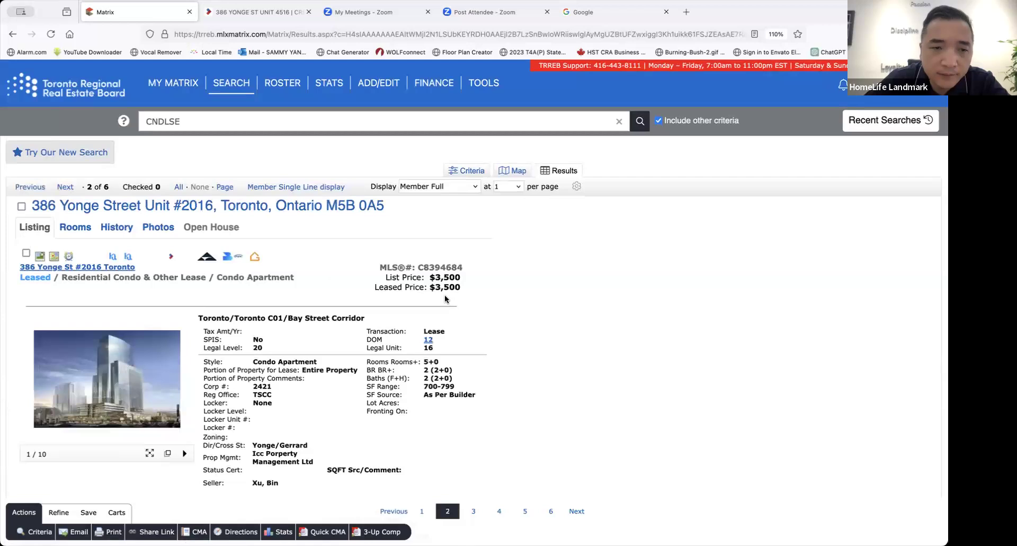
pyautogui.click(67, 186)
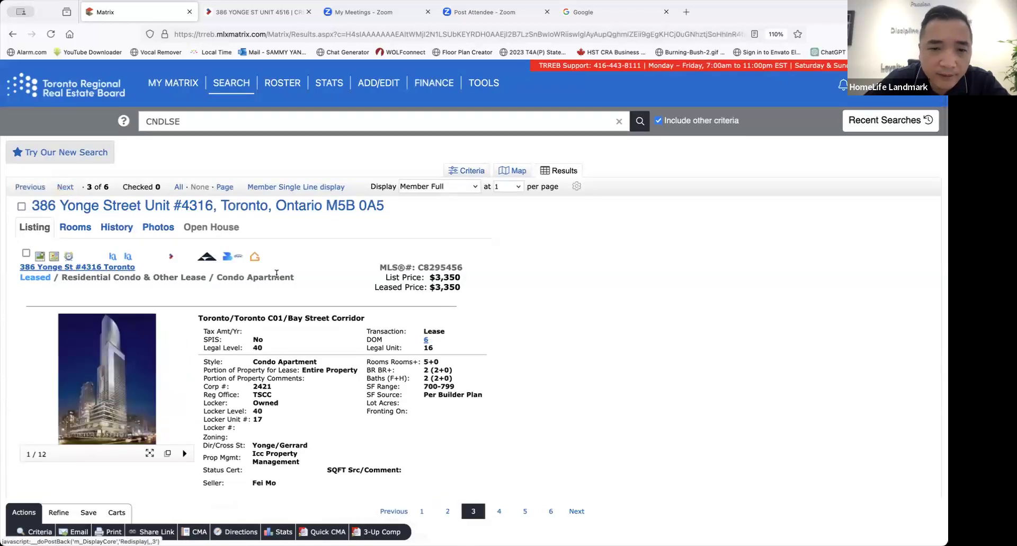
pyautogui.click(69, 187)
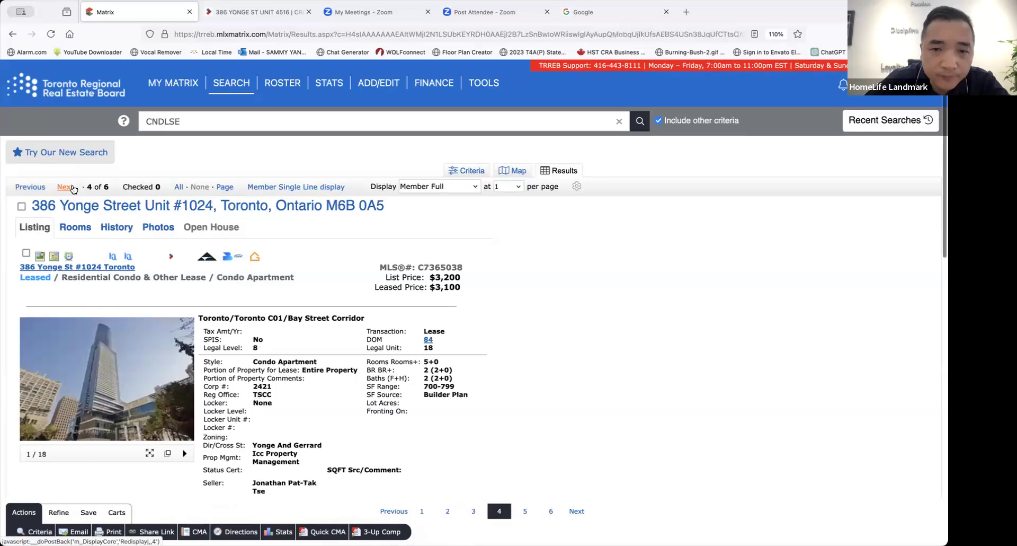
pyautogui.click(69, 187)
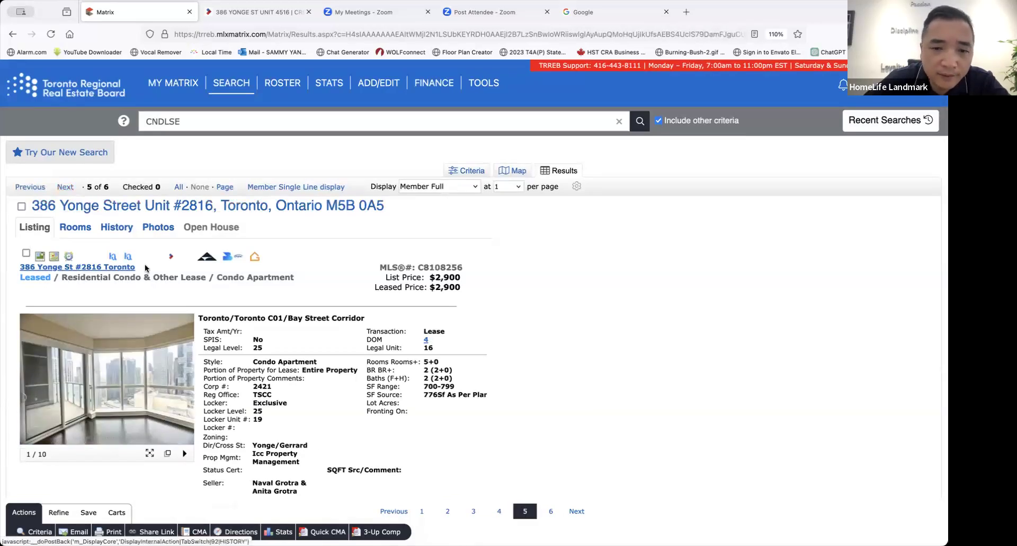
pyautogui.scroll(-10, 259, 411)
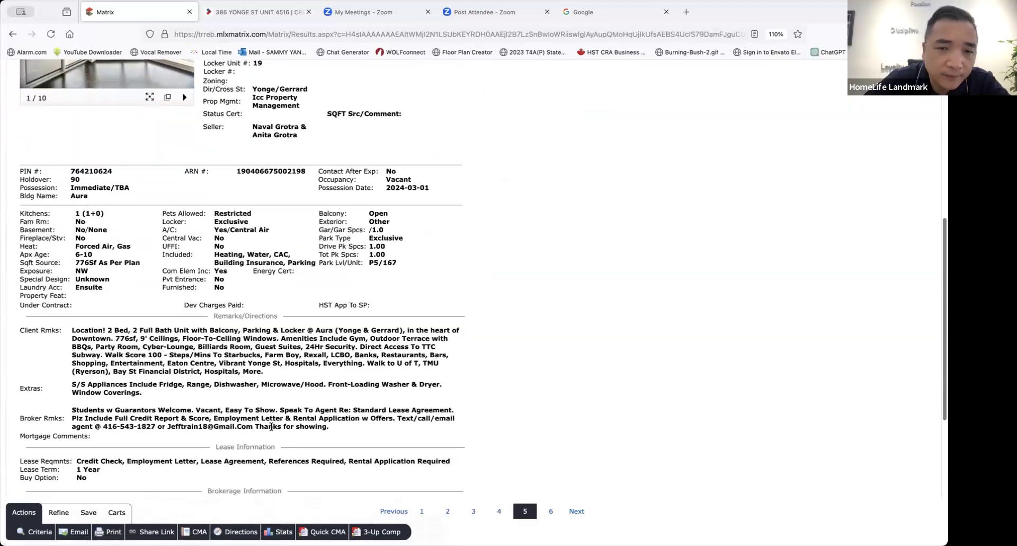
pyautogui.scroll(10, 272, 426)
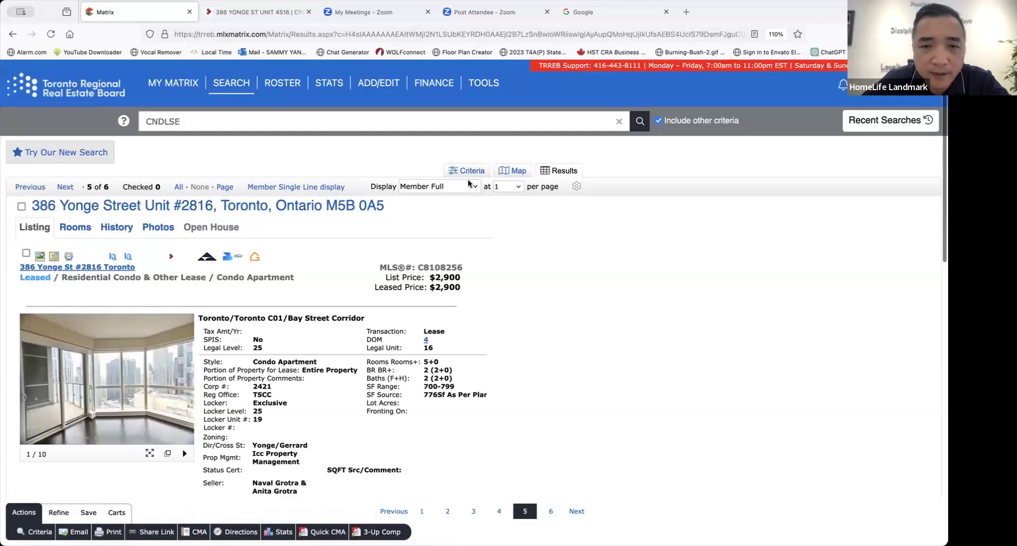
# - Shorten the leased date range in the search criteria from 0-180 to 0-90 days
pyautogui.click(468, 172)
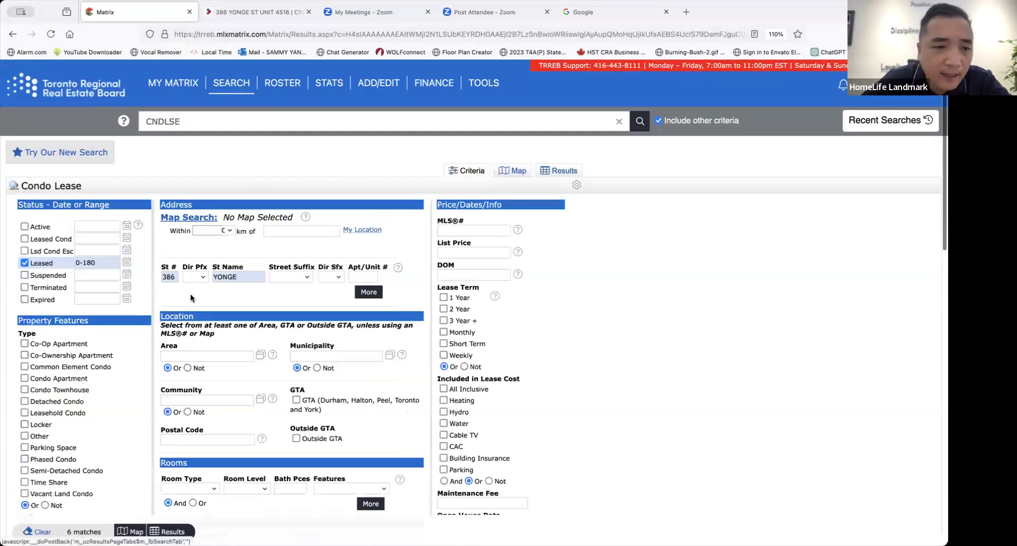
pyautogui.click(85, 263)
pyautogui.press('Delete')
pyautogui.press('Delete')
pyautogui.write('90')
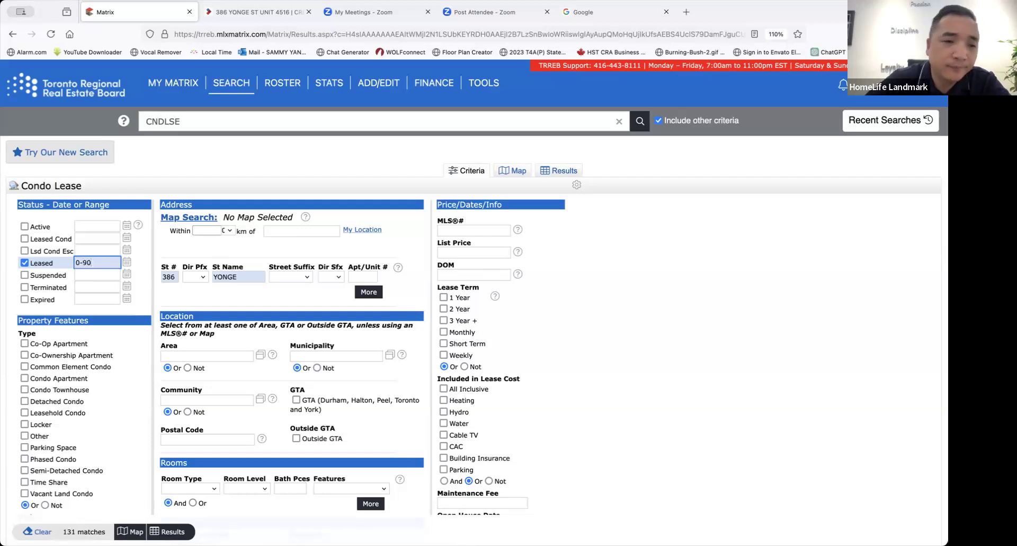
# - Select all three resulting comparables in the table and generate a Quick CMA
pyautogui.click(167, 531)
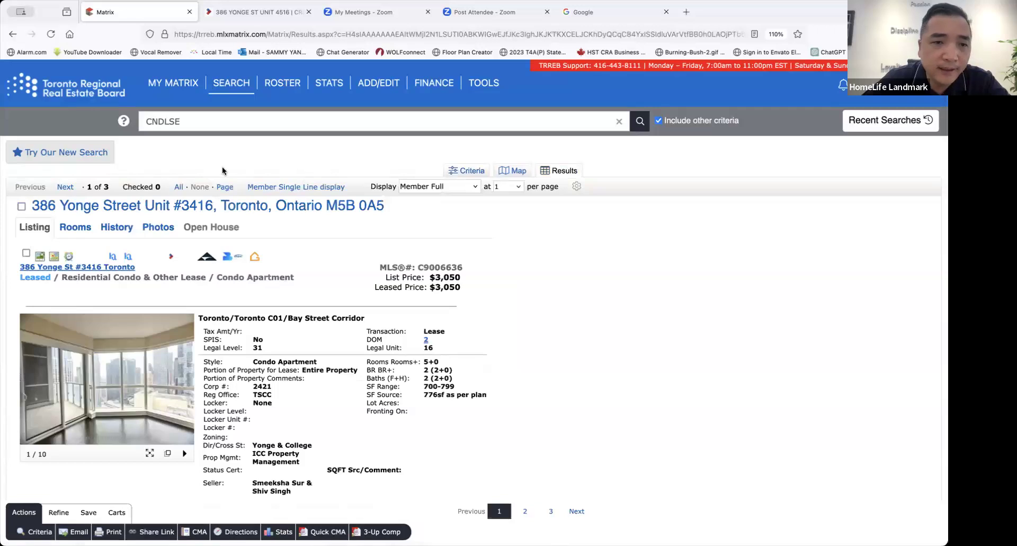
pyautogui.click(295, 187)
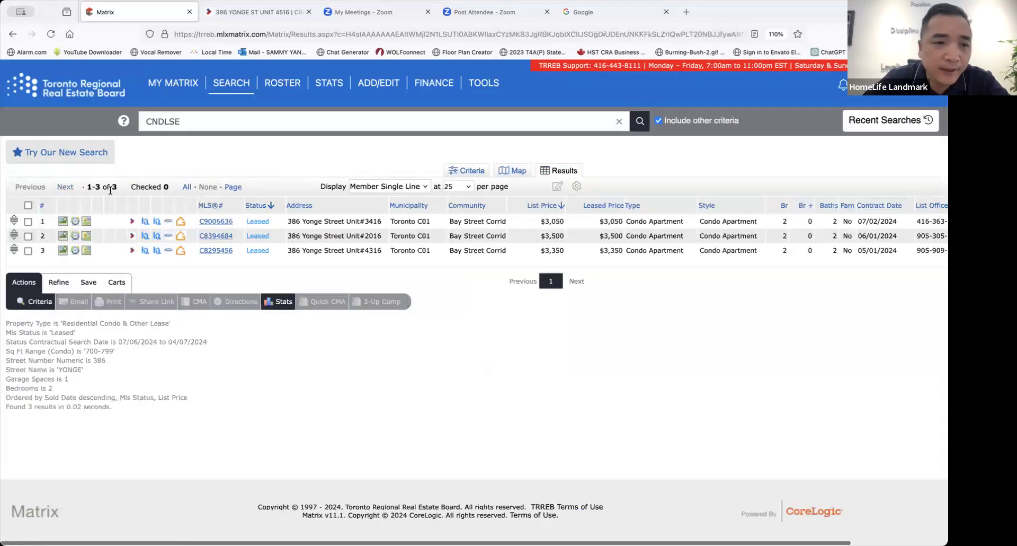
pyautogui.click(28, 205)
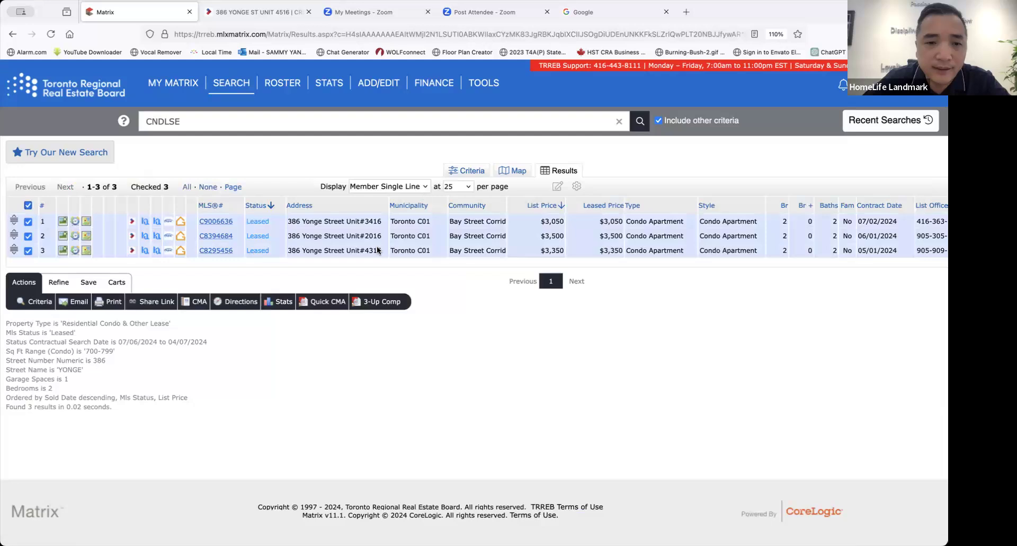
pyautogui.click(332, 303)
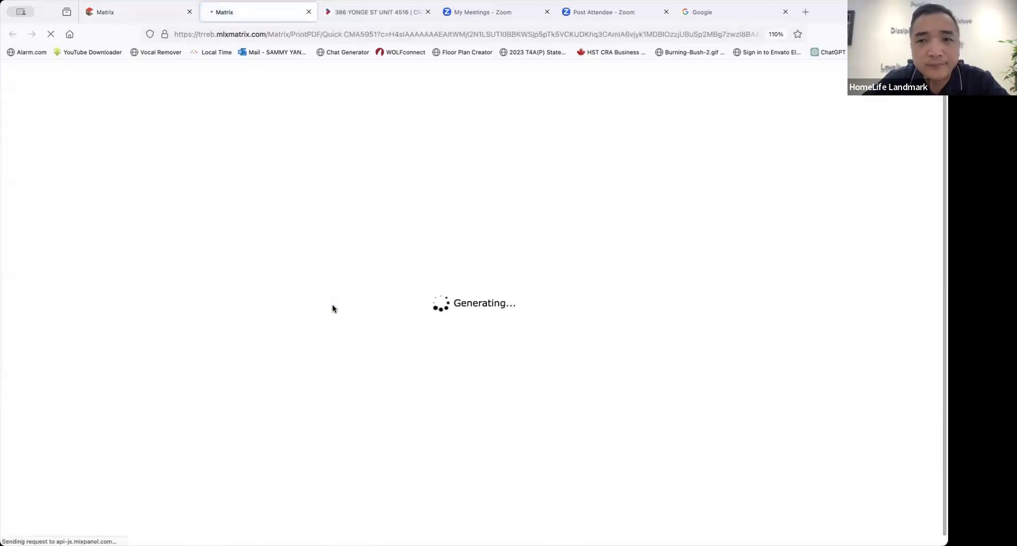
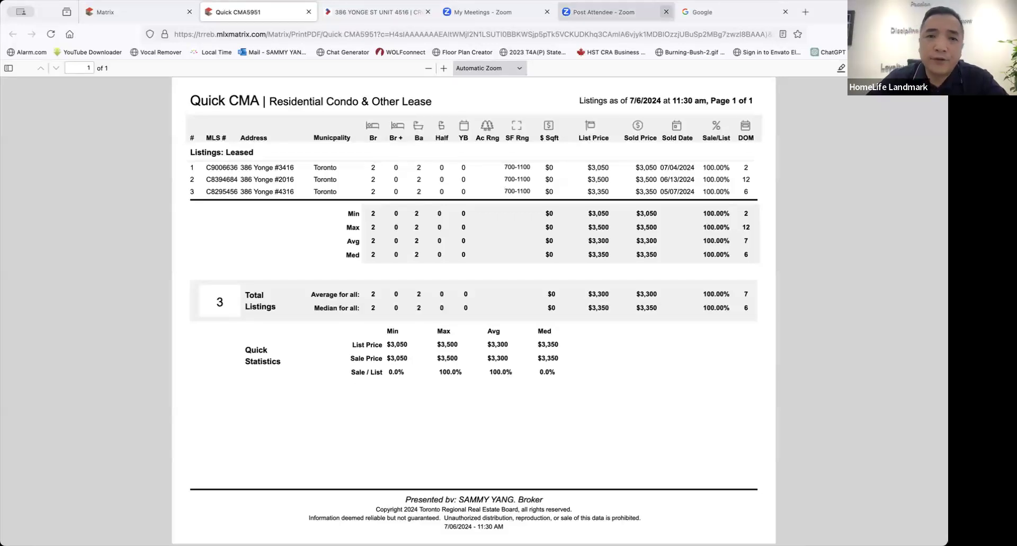
pyautogui.click(382, 11)
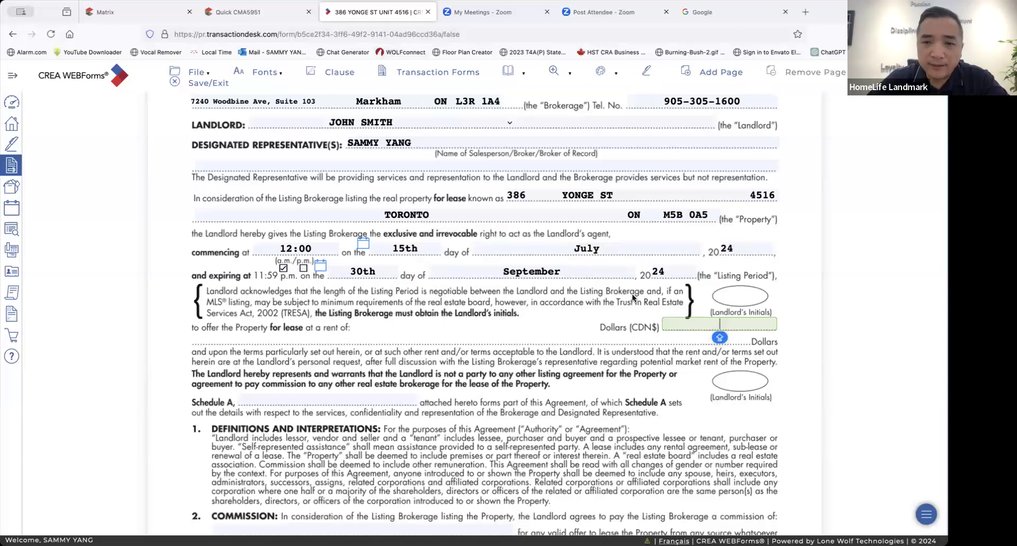
pyautogui.write('3300')
pyautogui.click(711, 440)
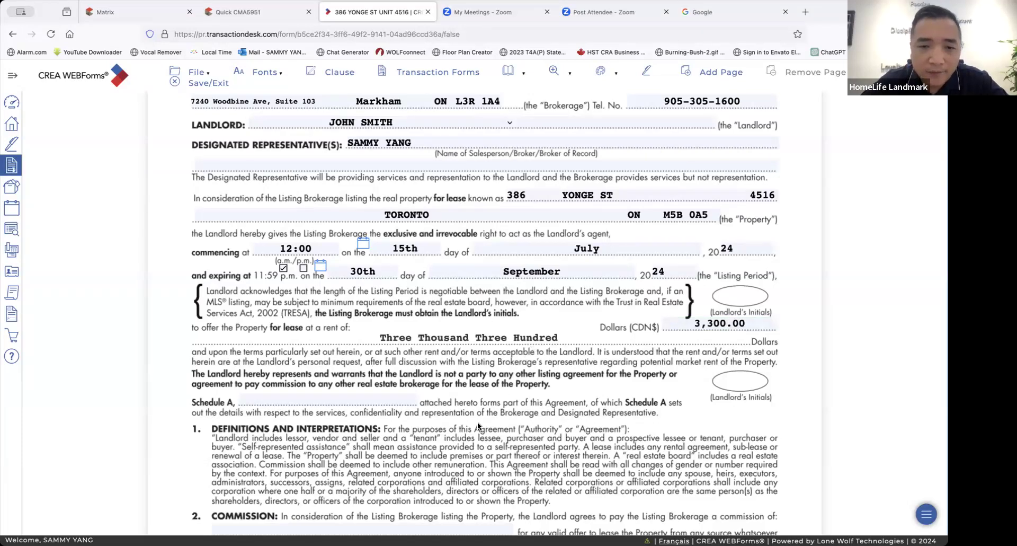
# - Set commission to ONE MONTH RENT, holdover to 90 days, and co-op commission to 1/2 MONTH RENT
pyautogui.scroll(-5, 478, 422)
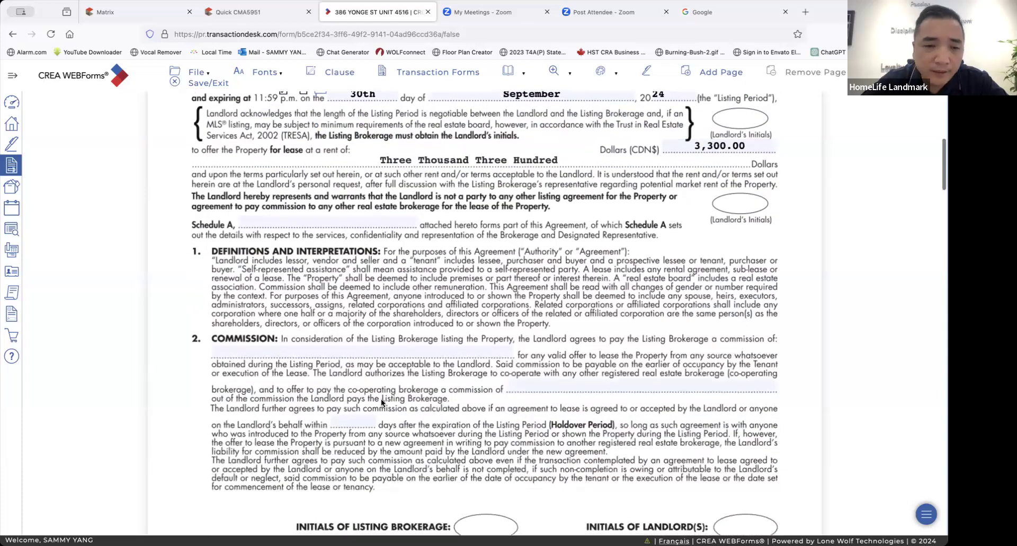
pyautogui.click(380, 355)
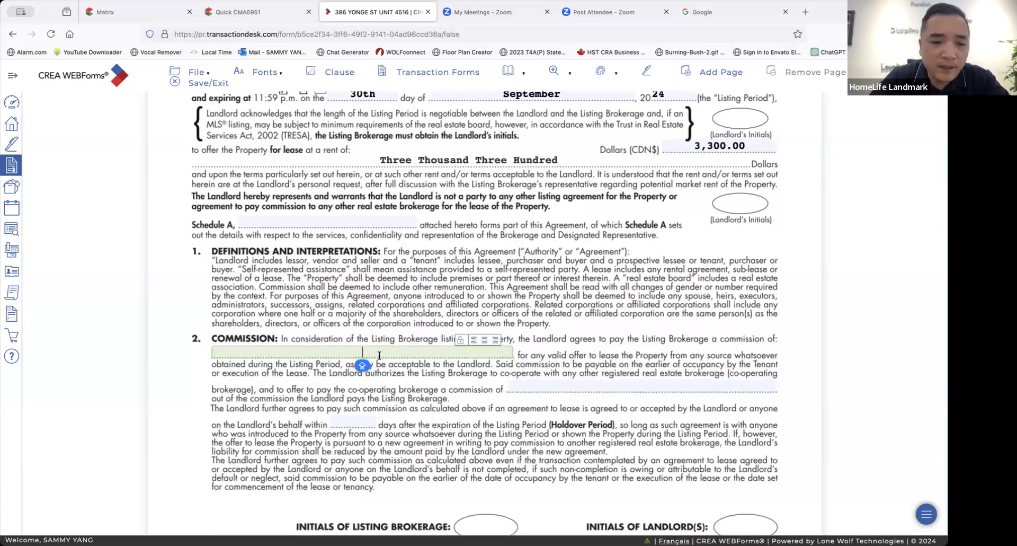
pyautogui.write('ONE MONTH RENT')
pyautogui.press('Tab')
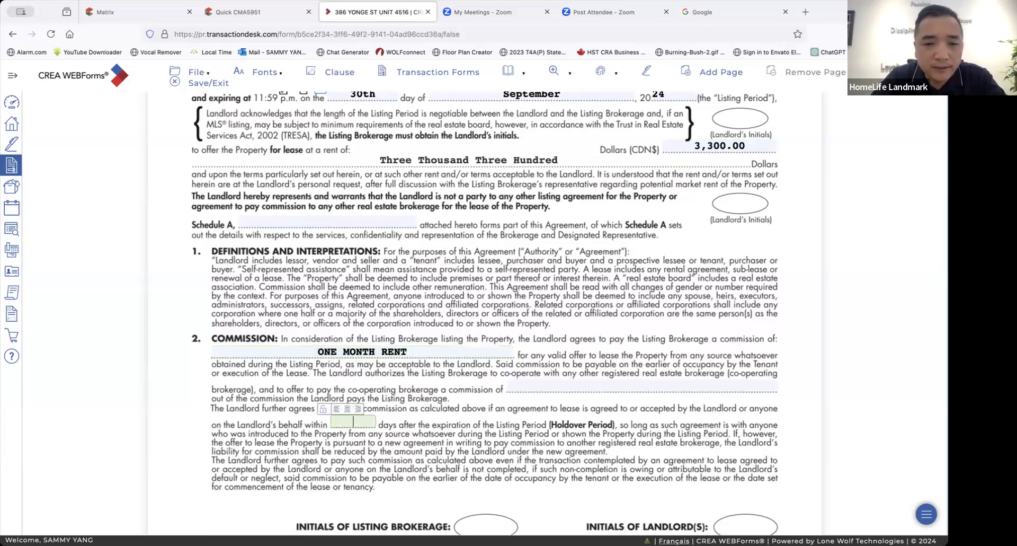
pyautogui.click(353, 421)
pyautogui.write('90')
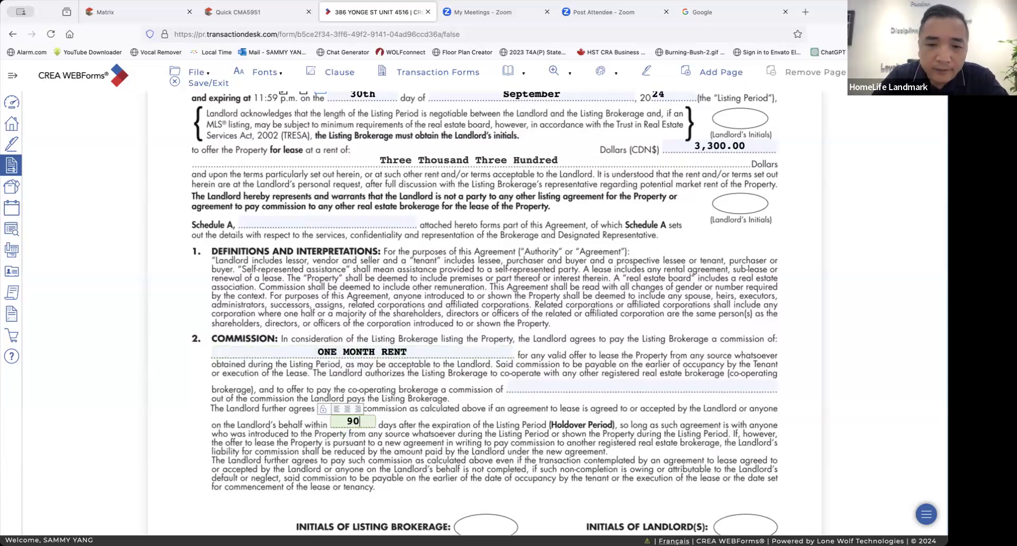
pyautogui.click(529, 391)
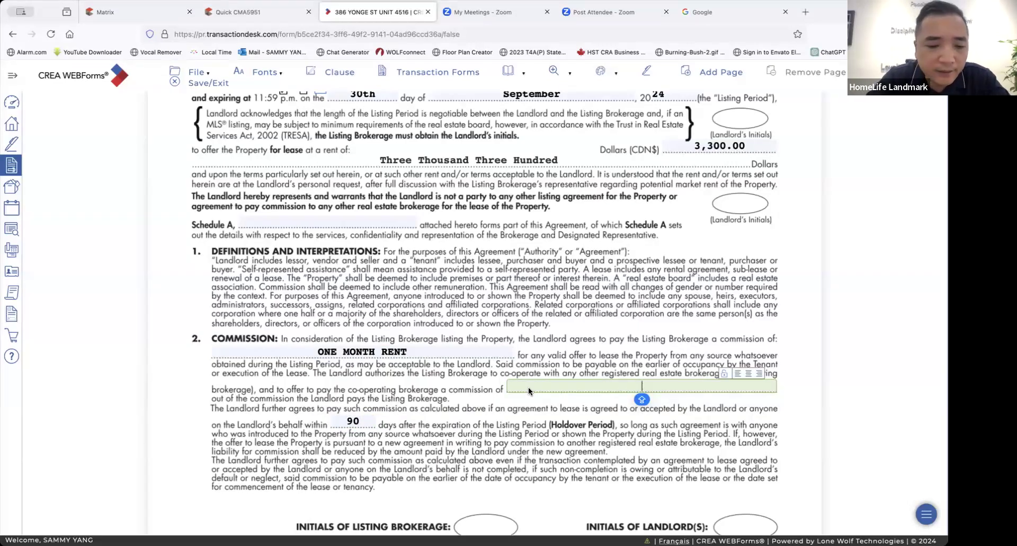
pyautogui.write('1')
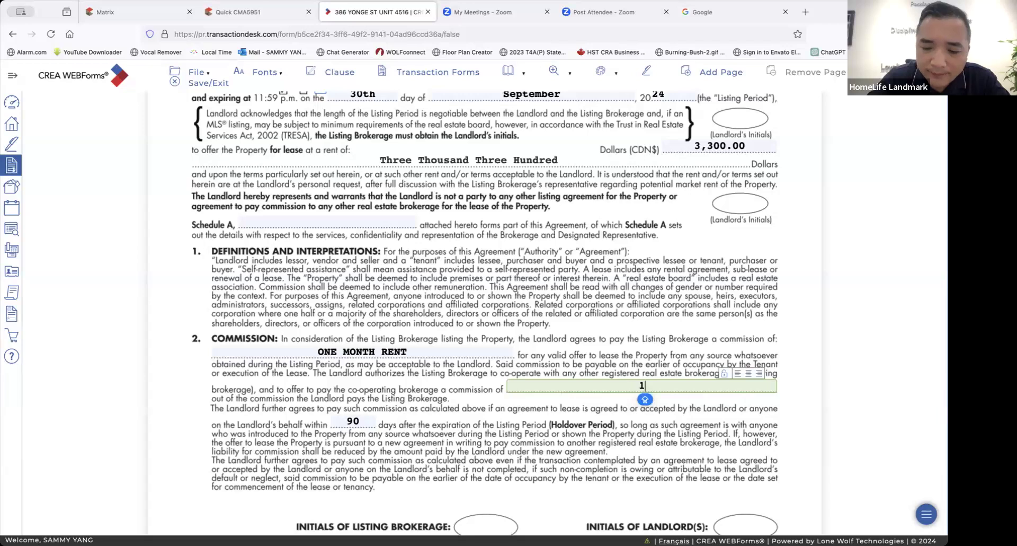
pyautogui.write('/2 MONTH REN')
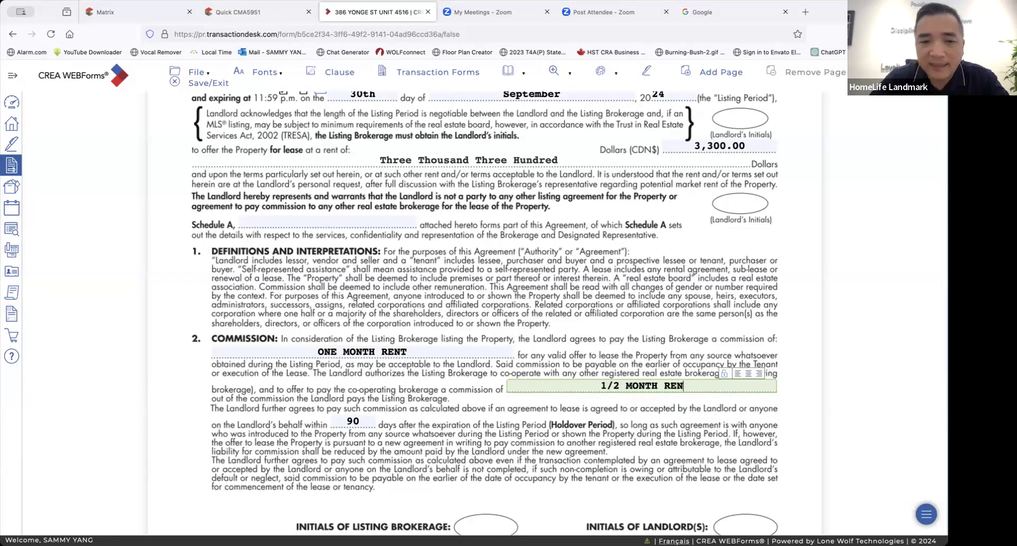
pyautogui.write('T')
pyautogui.click(532, 428)
pyautogui.scroll(-3, 532, 429)
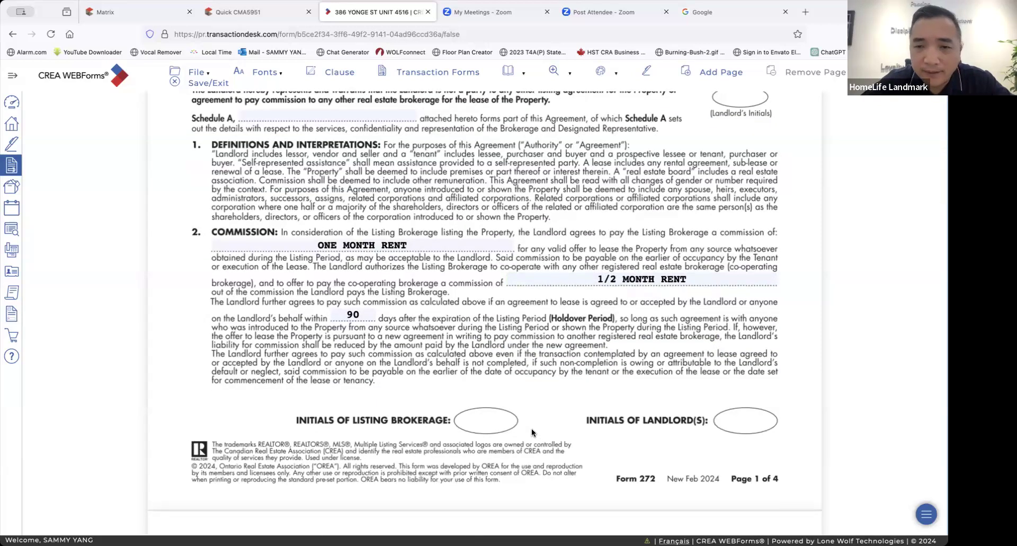
# - Scroll through the remainder of the lease listing agreement
pyautogui.scroll(-4, 532, 429)
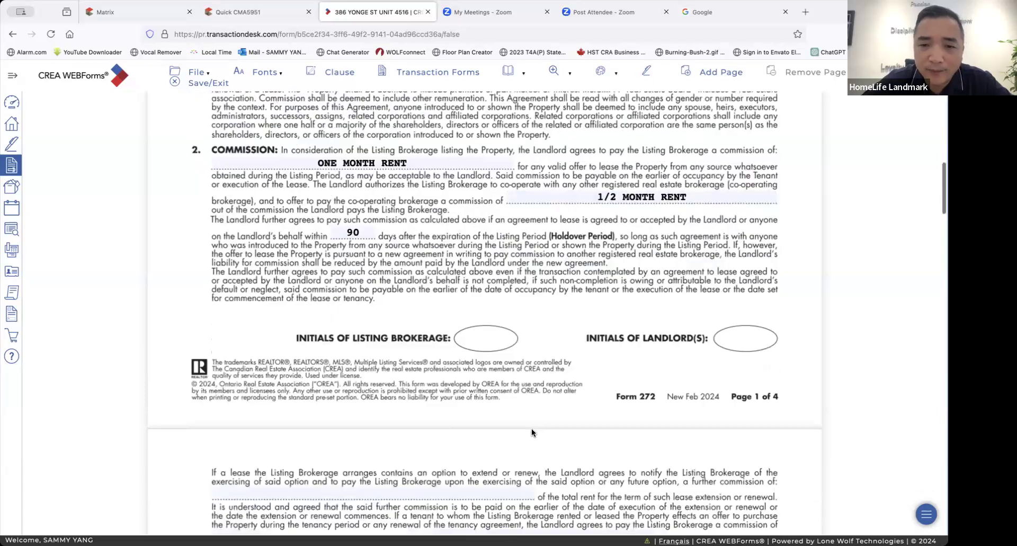
pyautogui.scroll(-1, 532, 429)
pyautogui.scroll(-5, 532, 428)
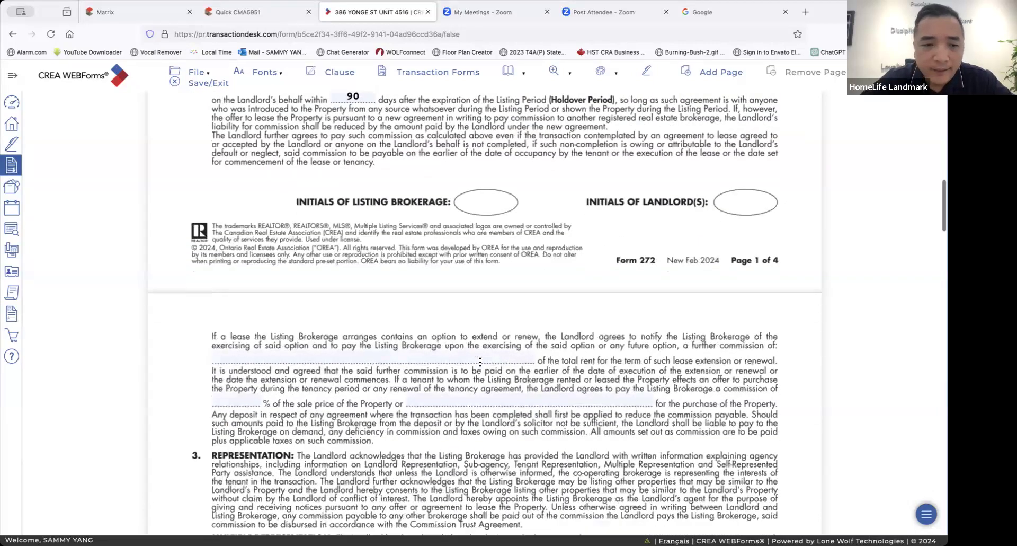
pyautogui.scroll(-10, 480, 364)
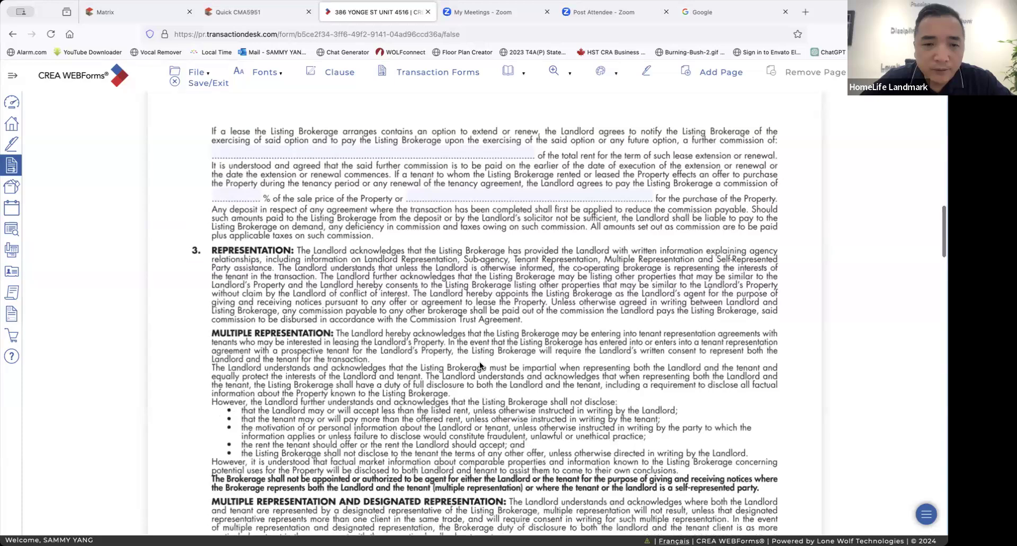
pyautogui.scroll(-15, 480, 365)
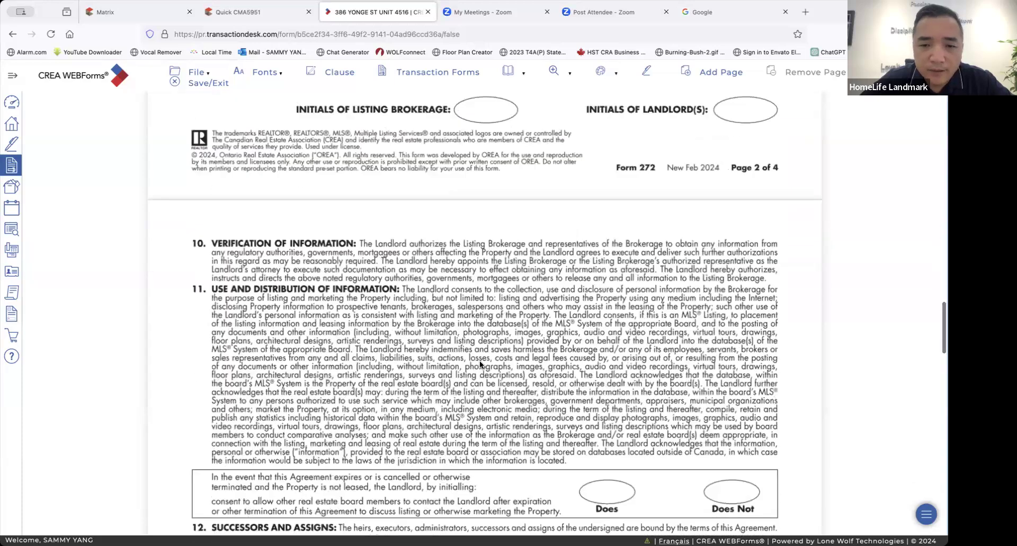
pyautogui.scroll(-15, 480, 362)
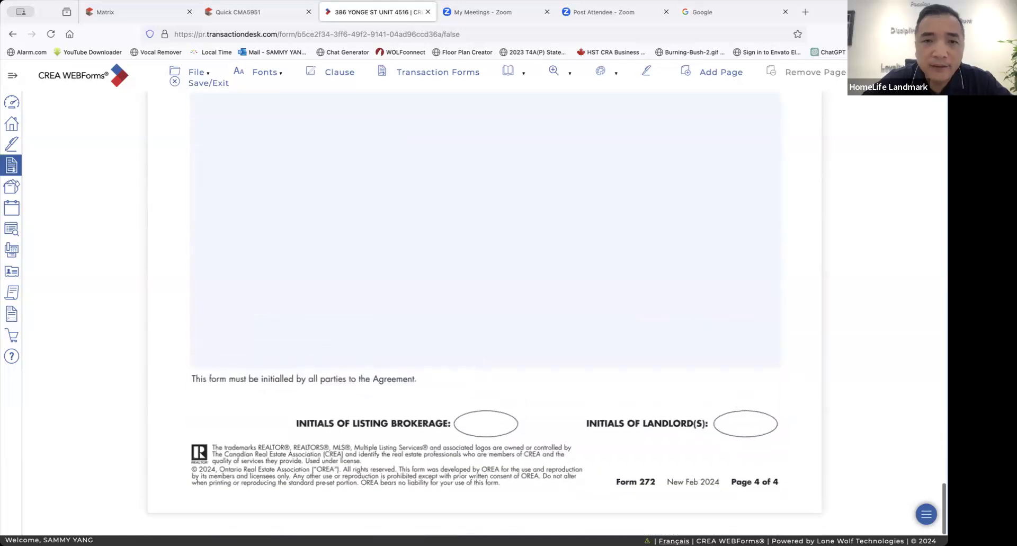
# - Open and read the RECO Information Guide, then Save/Exit back to the four-form list
pyautogui.click(432, 78)
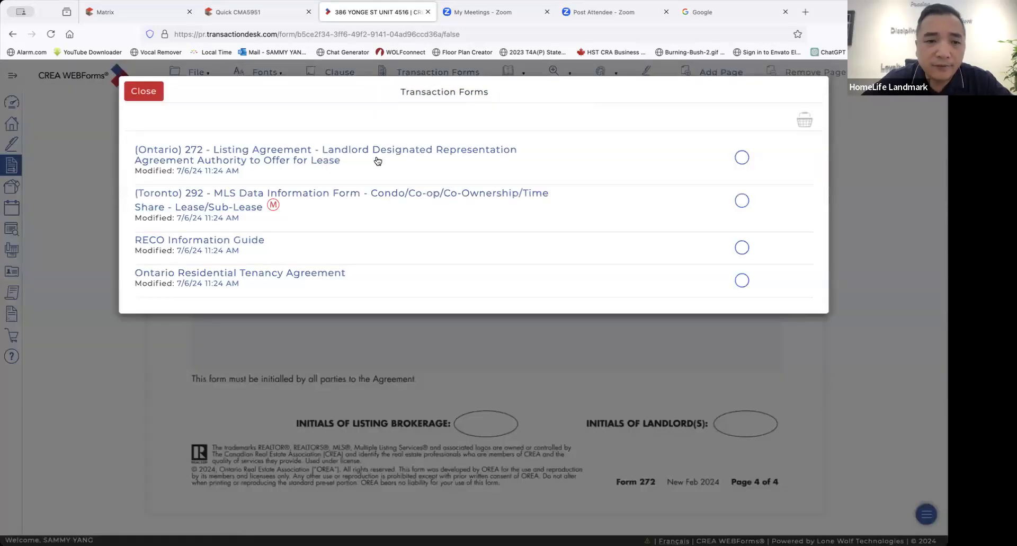
pyautogui.click(236, 241)
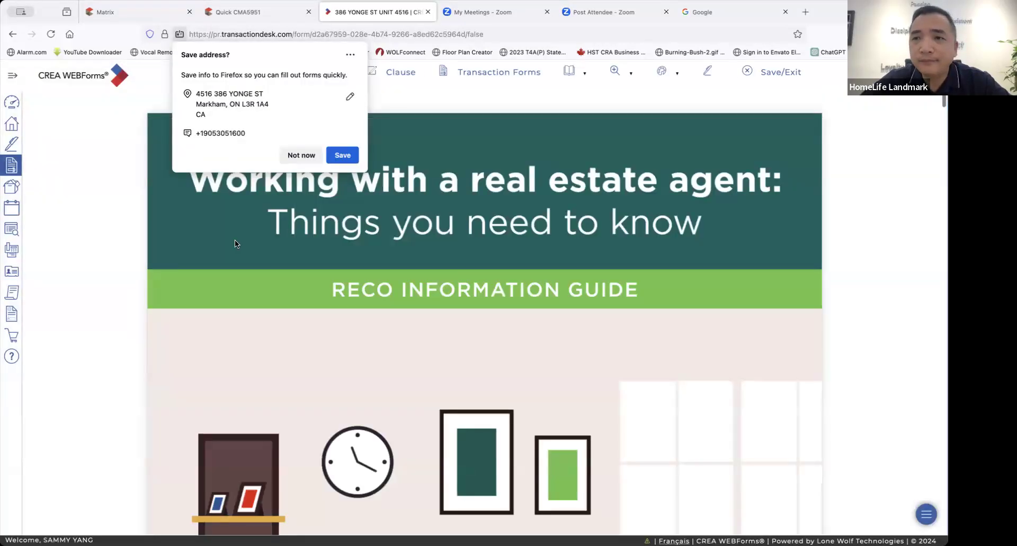
pyautogui.click(430, 461)
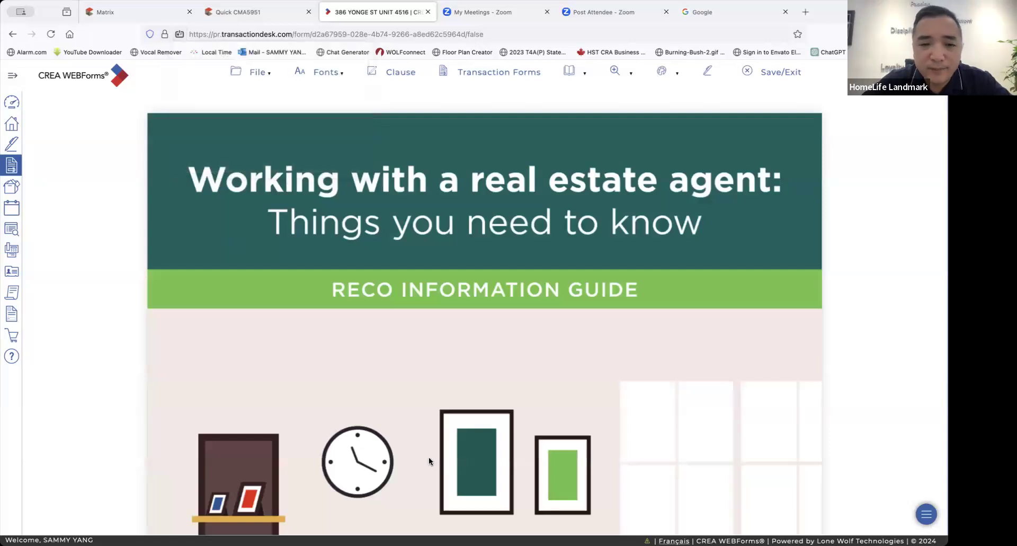
pyautogui.scroll(-1, 430, 461)
pyautogui.scroll(-20, 429, 461)
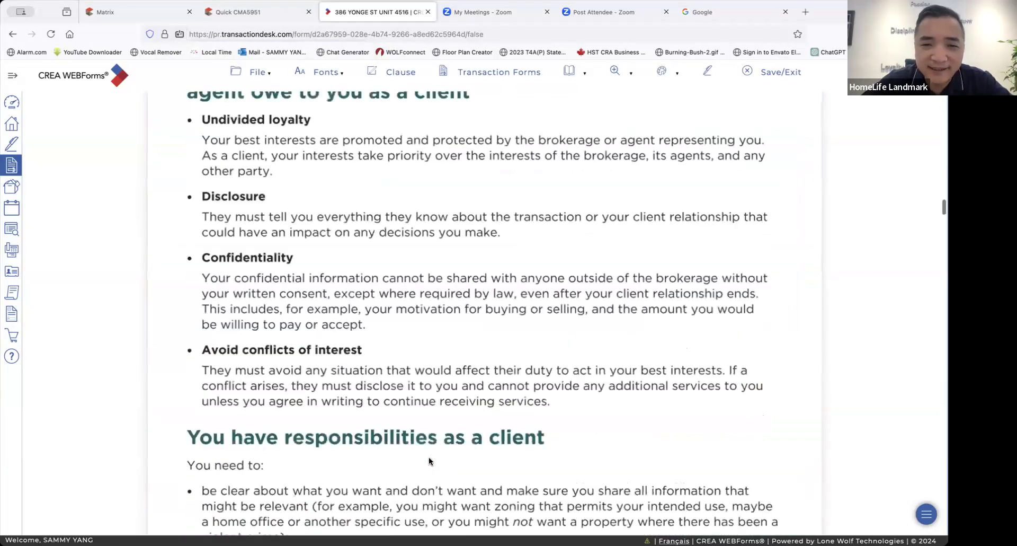
pyautogui.scroll(-20, 430, 461)
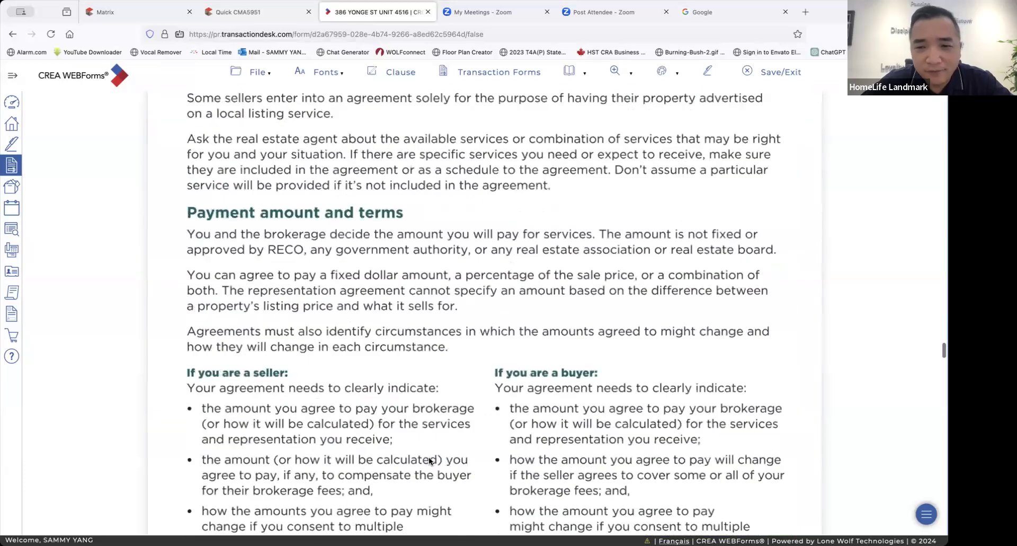
pyautogui.scroll(-20, 428, 457)
pyautogui.scroll(6, 428, 457)
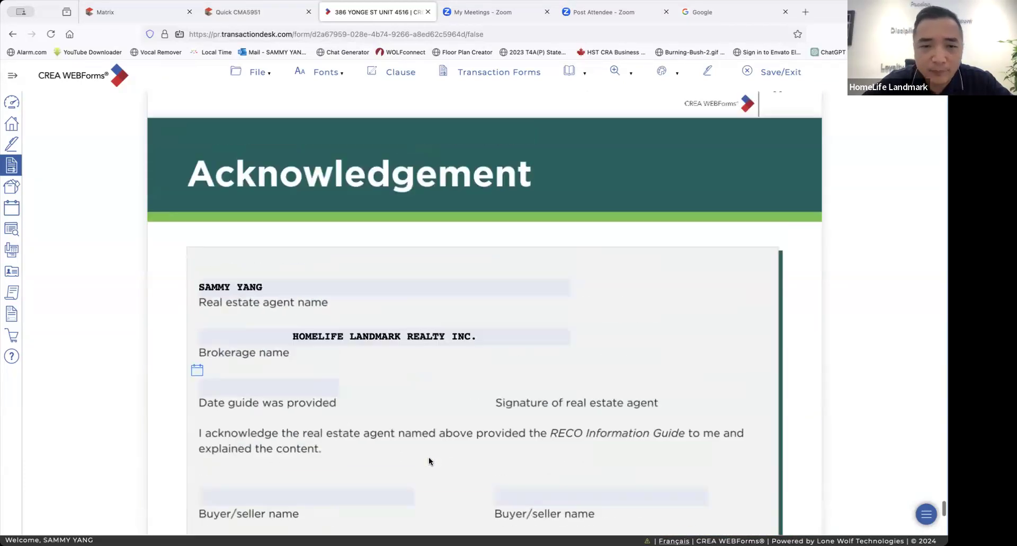
pyautogui.scroll(-3, 389, 398)
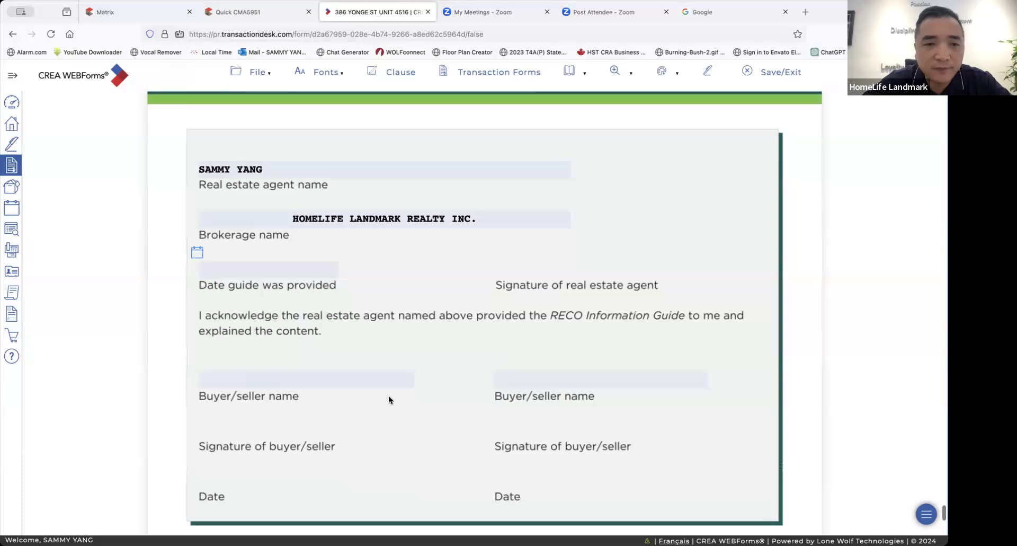
pyautogui.scroll(-3, 389, 395)
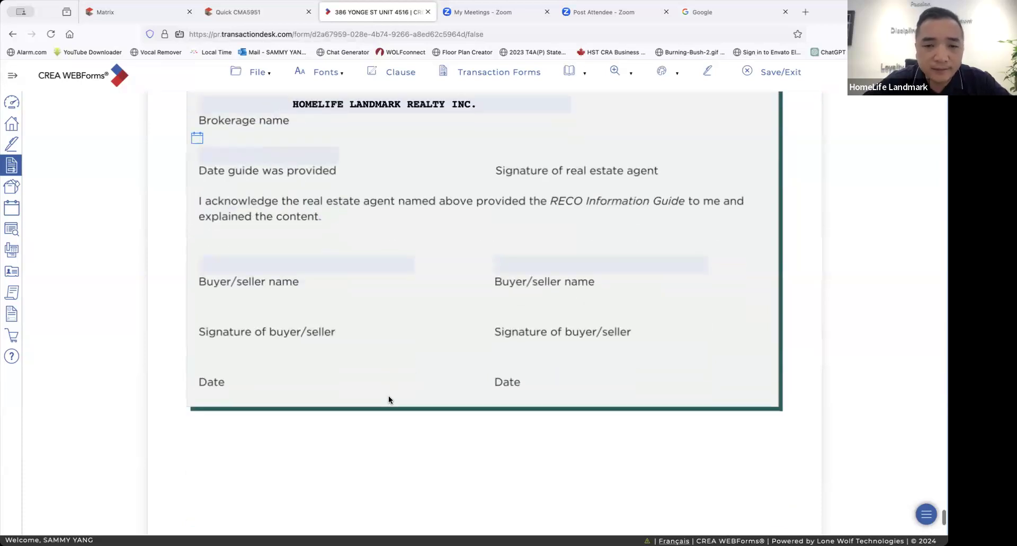
pyautogui.scroll(1, 389, 395)
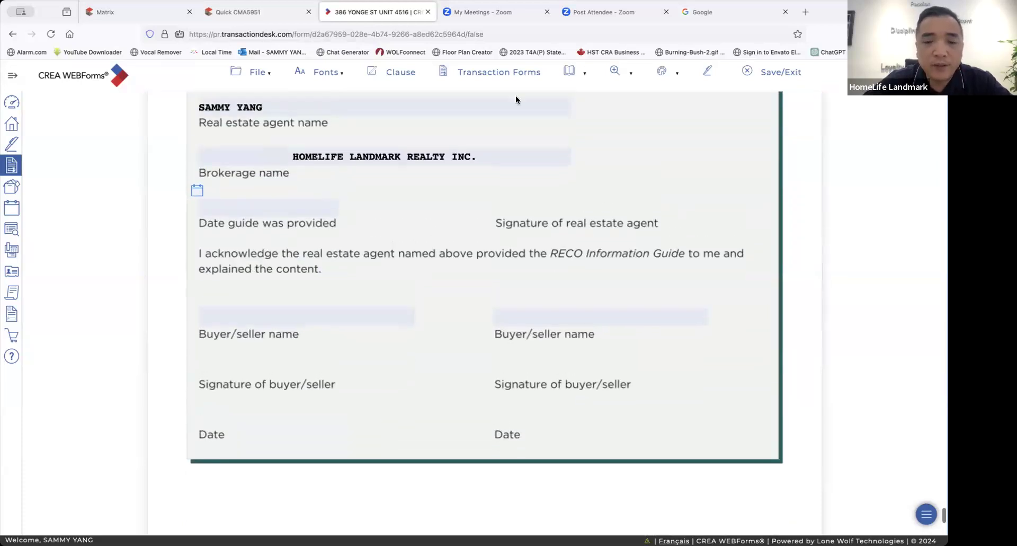
pyautogui.click(768, 71)
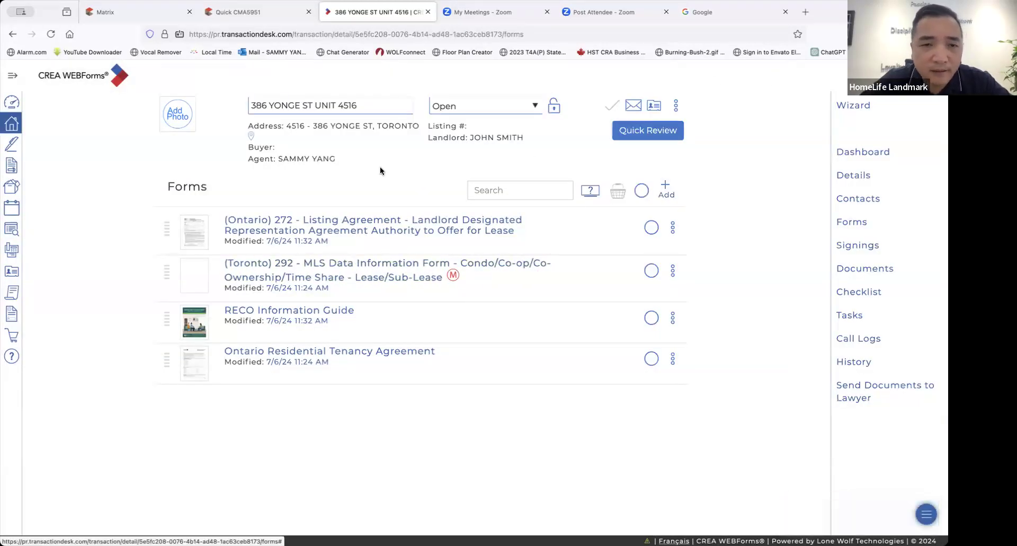
# - From the Matrix results, open the listing add/edit page in a new browser tab
pyautogui.click(158, 13)
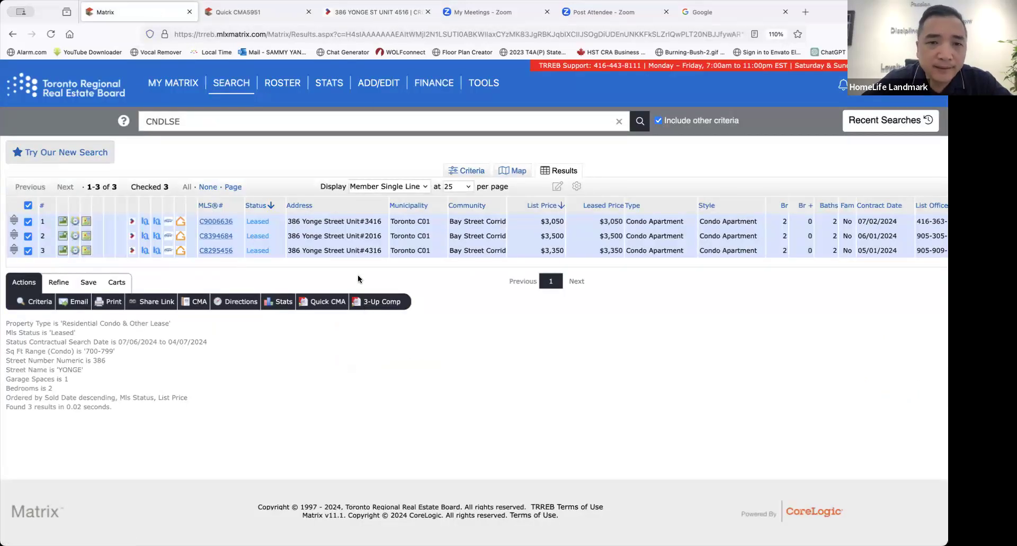
pyautogui.rightClick(370, 83)
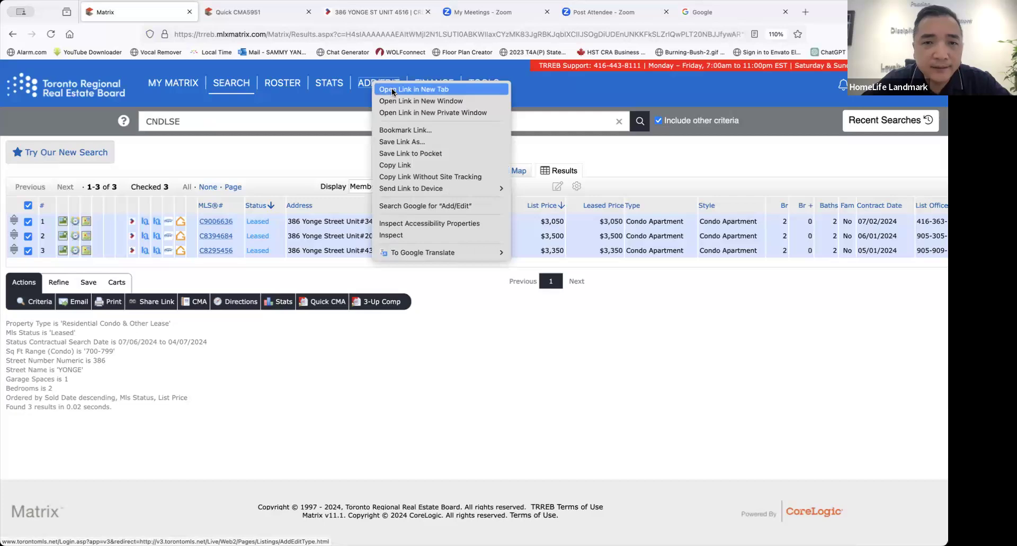
pyautogui.click(319, 159)
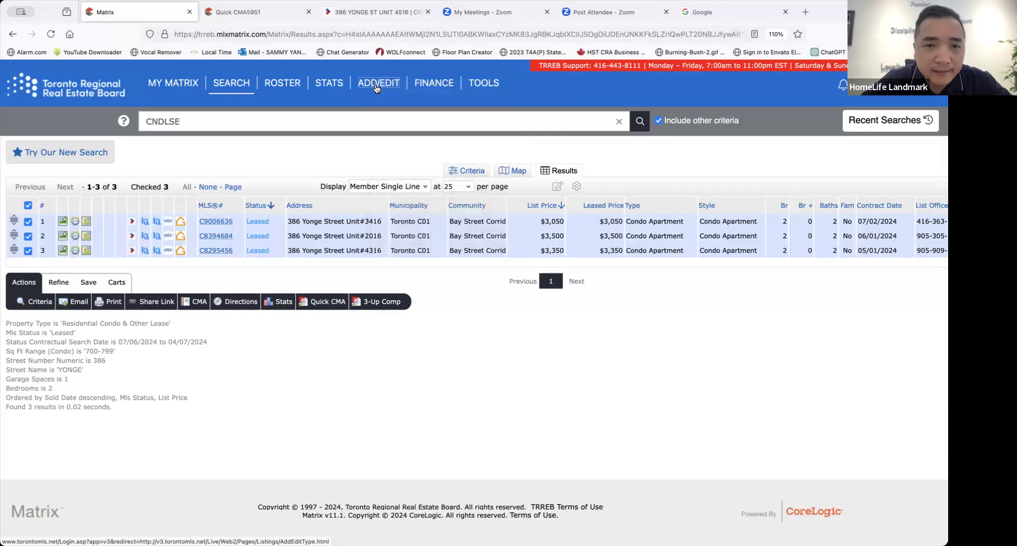
pyautogui.rightClick(375, 85)
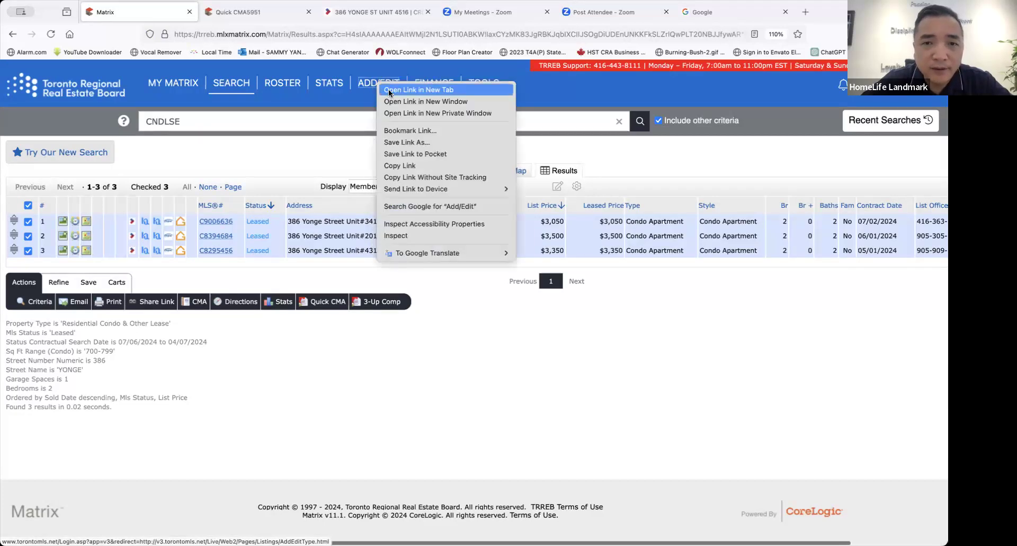
pyautogui.click(389, 90)
pyautogui.click(253, 14)
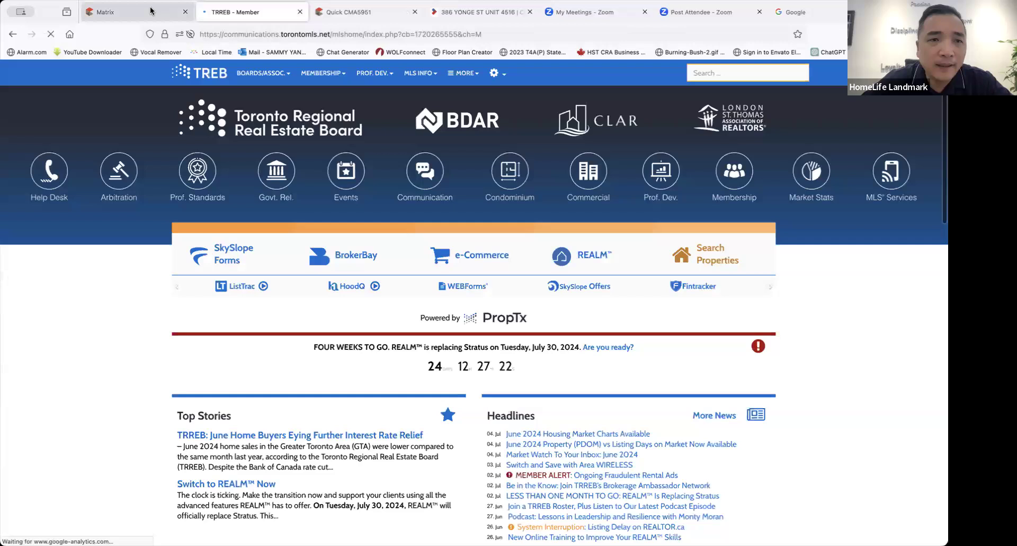
pyautogui.click(158, 16)
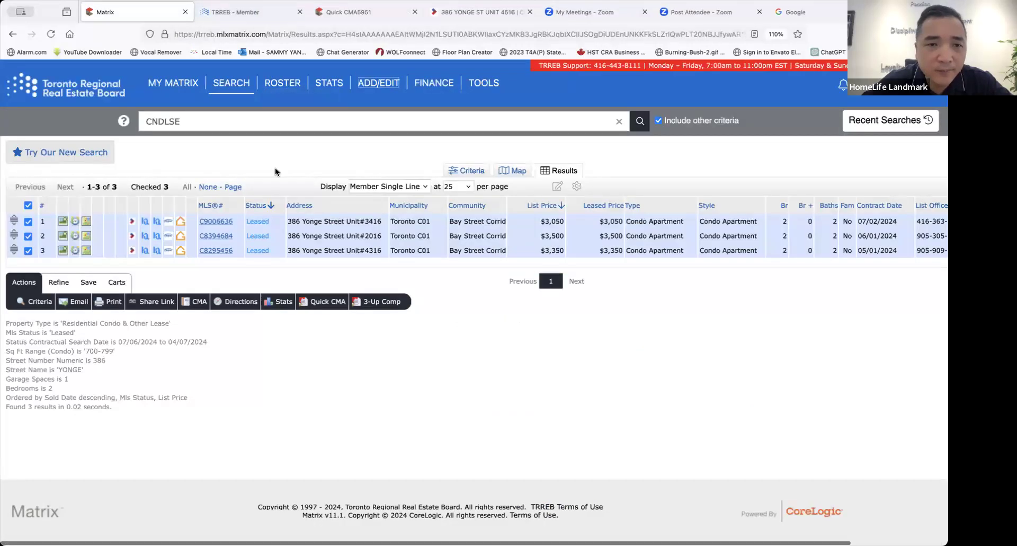
pyautogui.click(473, 172)
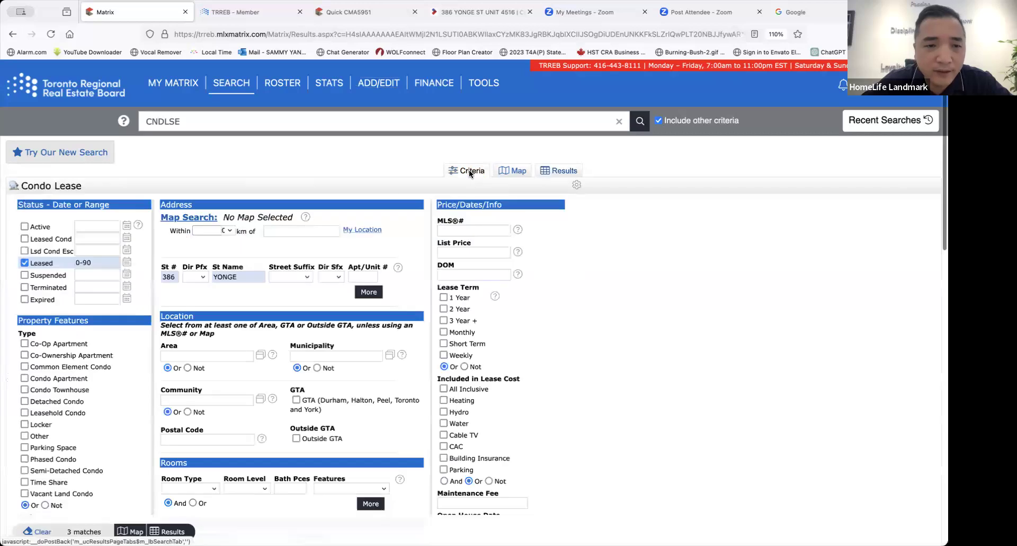
# - Drop the Leased filter, add unit 4516, and view listing C6736674 before returning to criteria
pyautogui.click(26, 263)
pyautogui.click(359, 278)
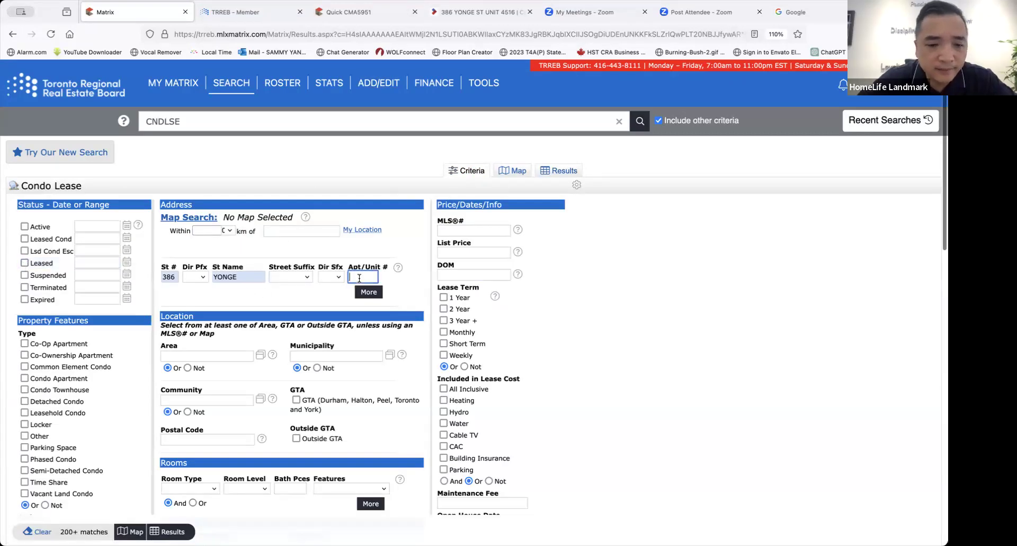
pyautogui.write('4516')
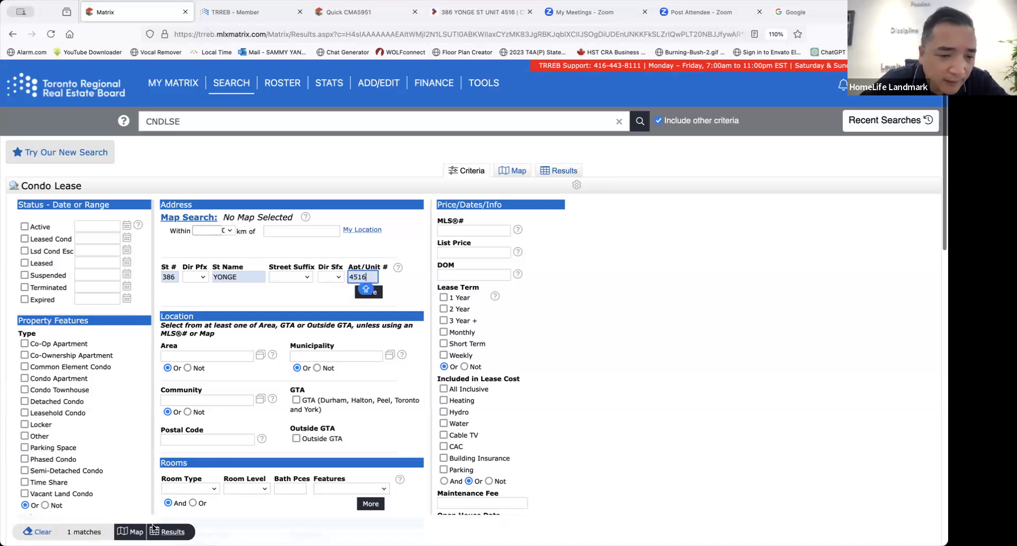
pyautogui.click(180, 533)
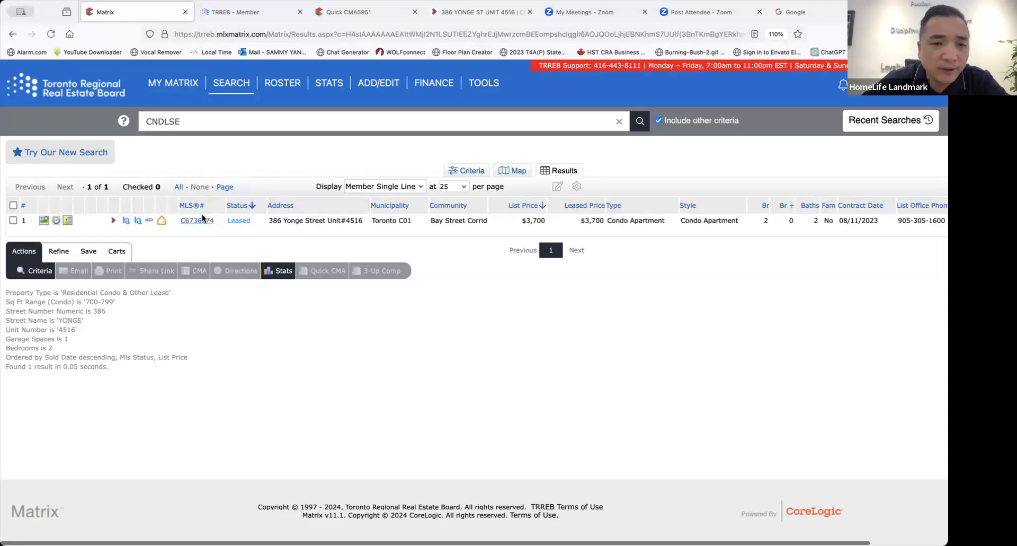
pyautogui.click(199, 219)
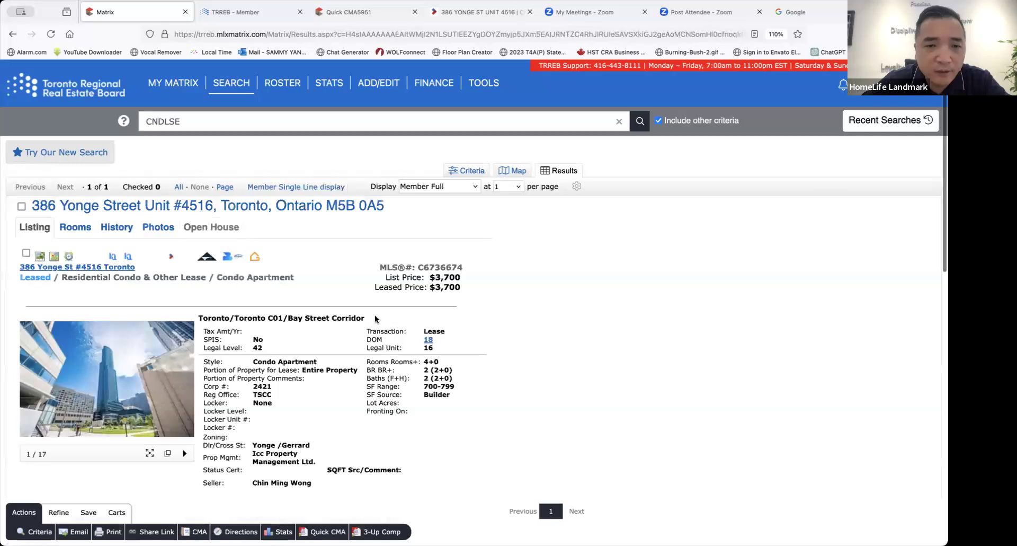
pyautogui.click(471, 170)
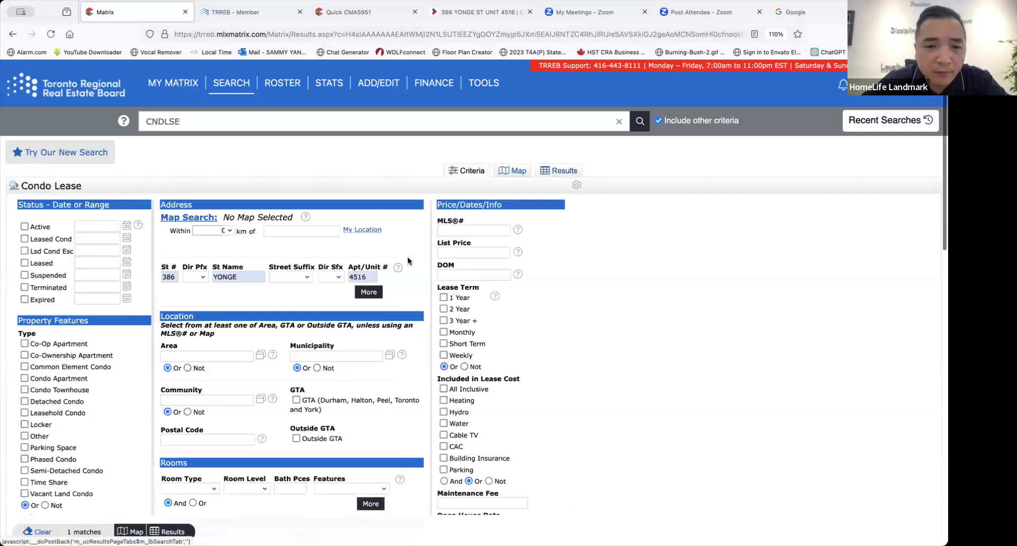
# - Try the wildcard *16 as the Apt/Unit # criterion
pyautogui.click(362, 277)
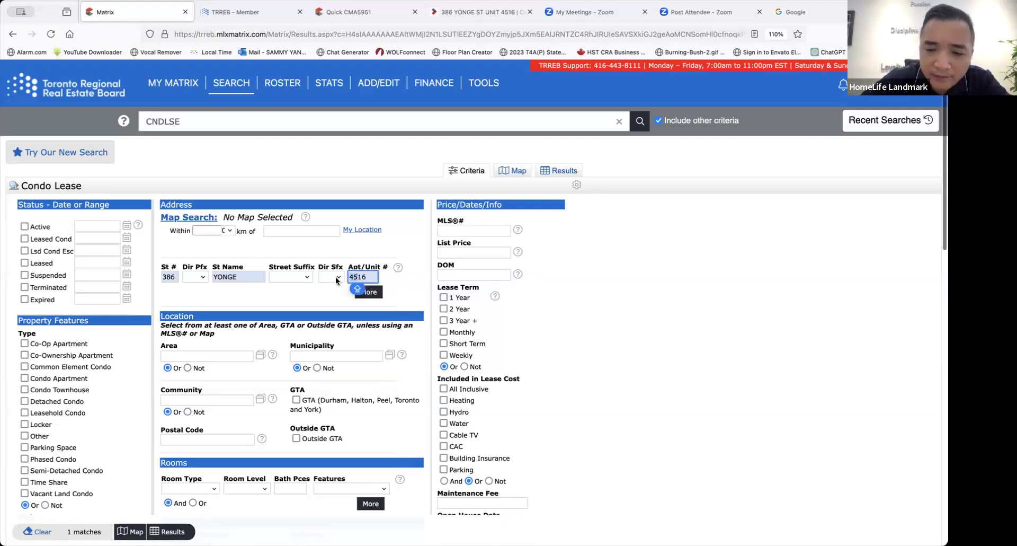
pyautogui.doubleClick(362, 277)
pyautogui.write('*16')
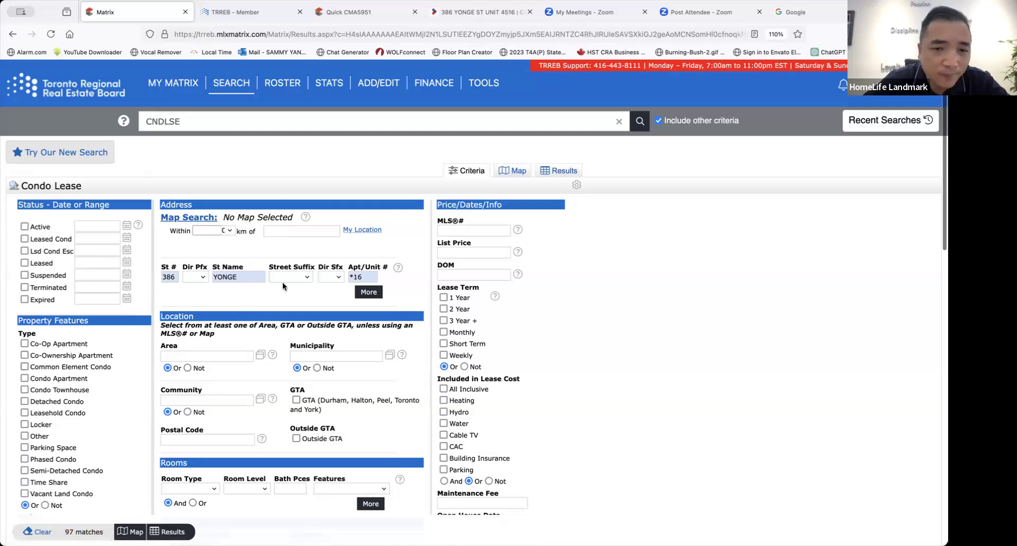
pyautogui.scroll(-10, 370, 301)
pyautogui.scroll(-1, 369, 298)
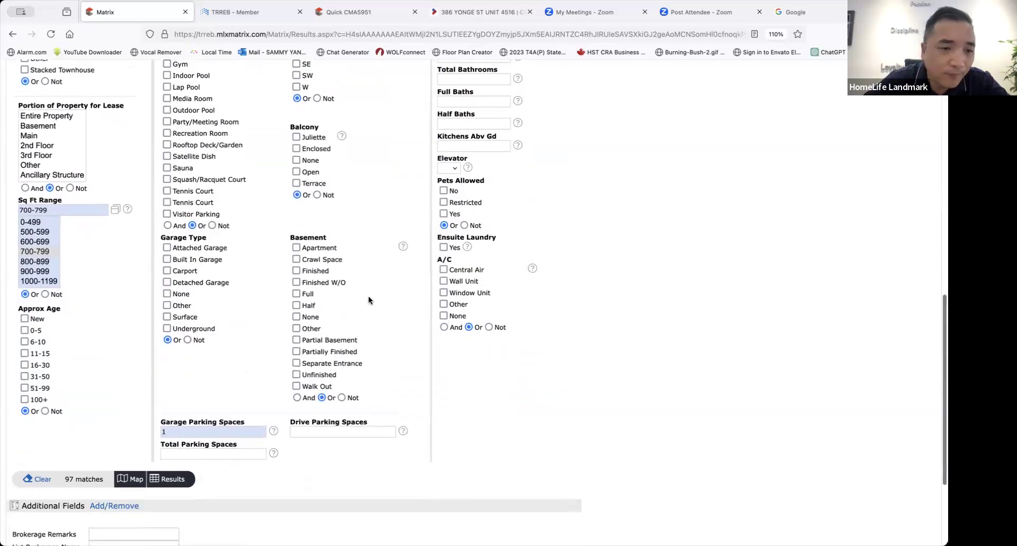
pyautogui.scroll(12, 298, 326)
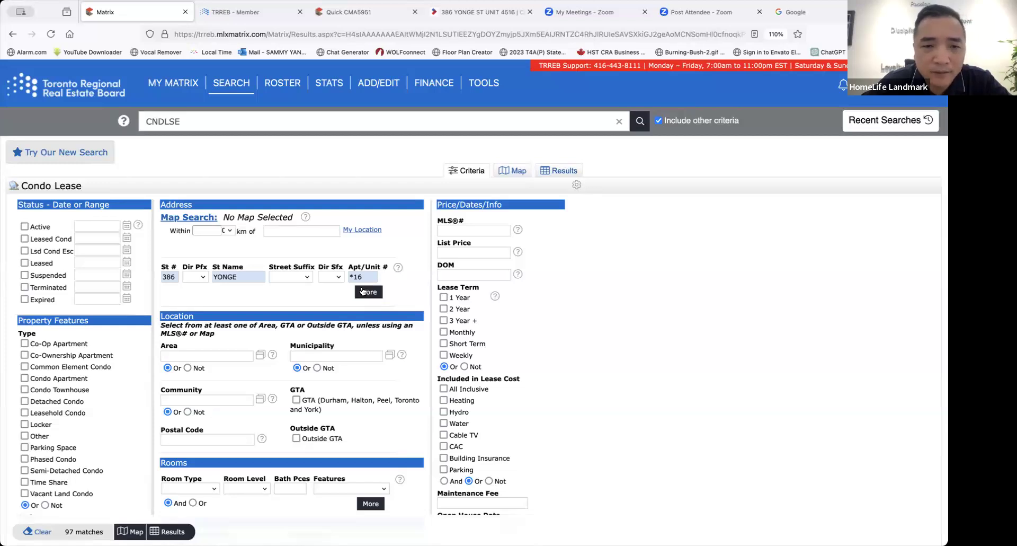
# - Restore unit 4516, show its listing, and copy MLS number C6736674
pyautogui.click(362, 276)
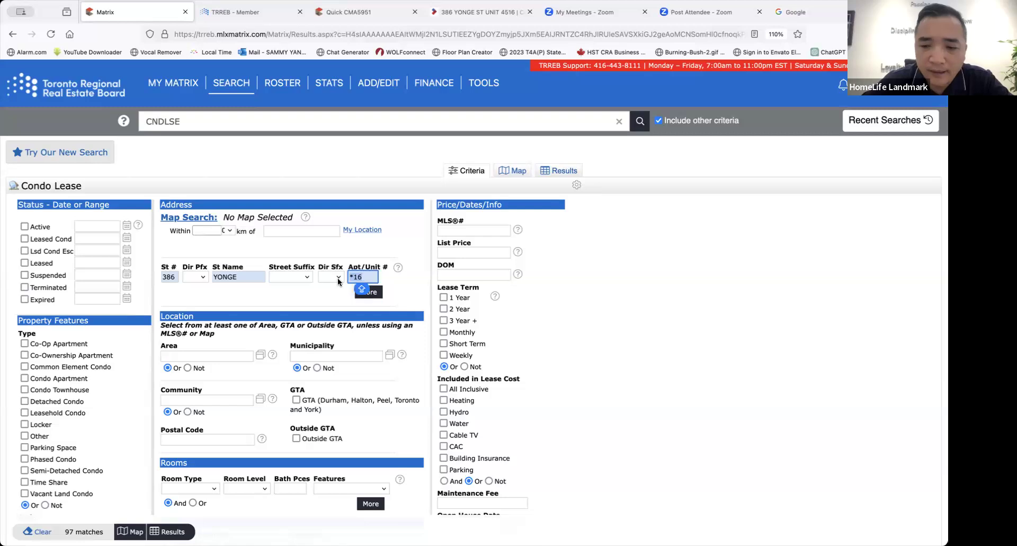
pyautogui.press('BackSpace')
pyautogui.press('BackSpace')
pyautogui.press('BackSpace')
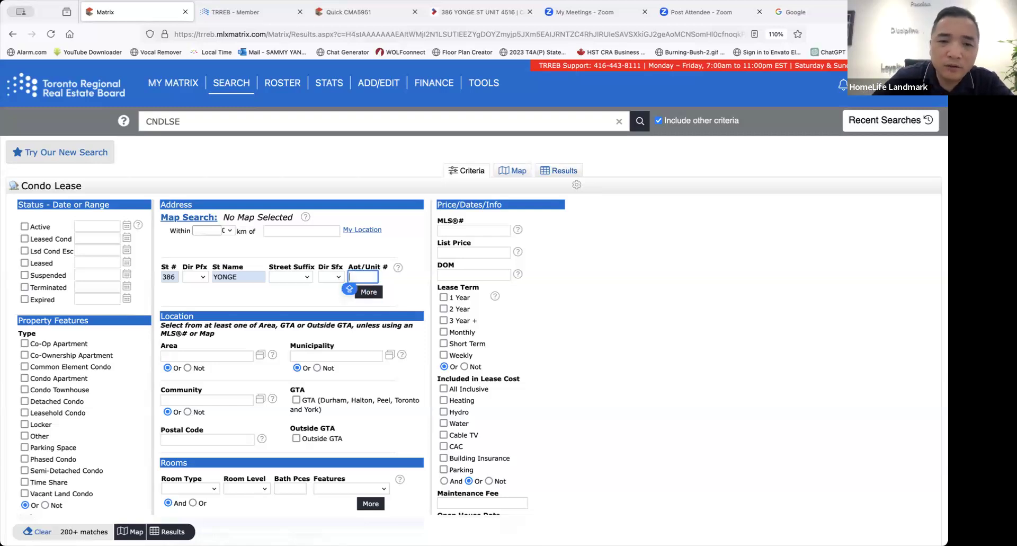
pyautogui.write('4516')
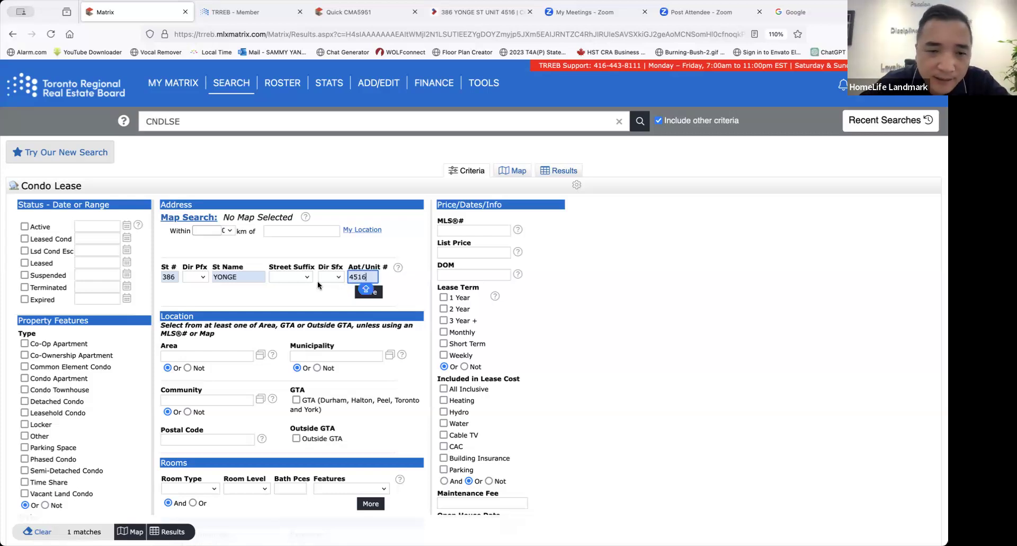
pyautogui.click(301, 284)
pyautogui.click(167, 531)
pyautogui.moveTo(419, 267); pyautogui.dragTo(456, 268)
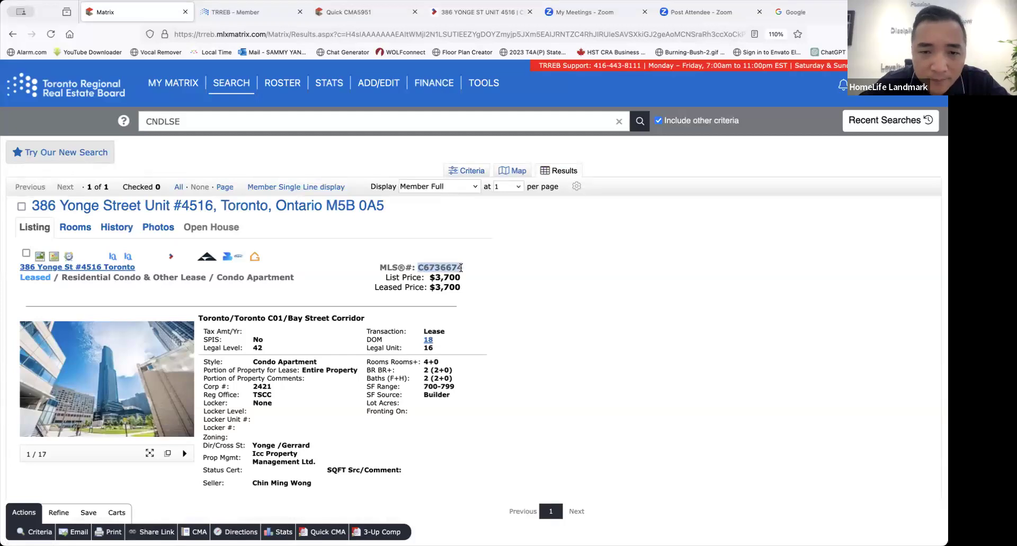
pyautogui.rightClick(458, 267)
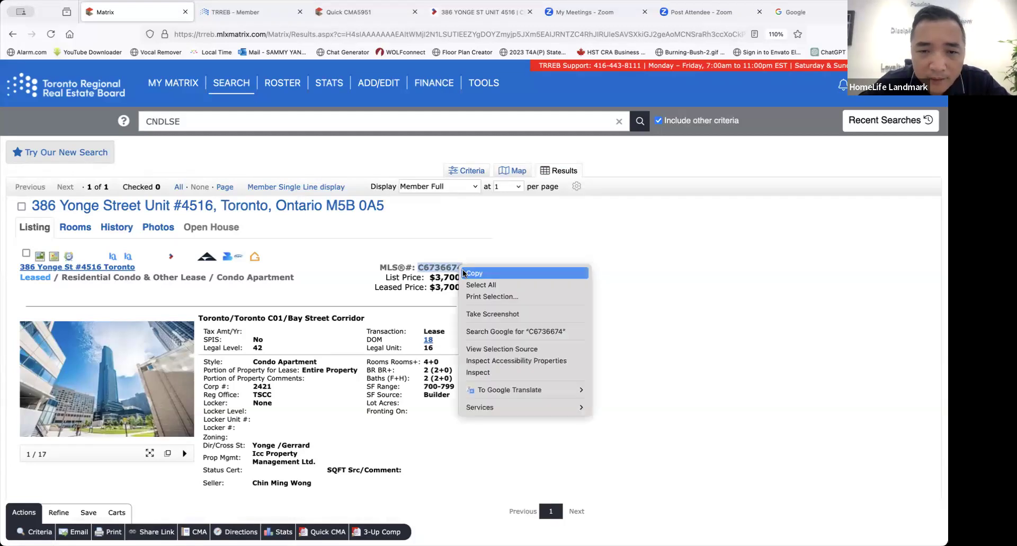
pyautogui.click(465, 271)
# - Open the ADD/EDIT listing-entry system in a new tab and close the TRREB member page
pyautogui.click(266, 20)
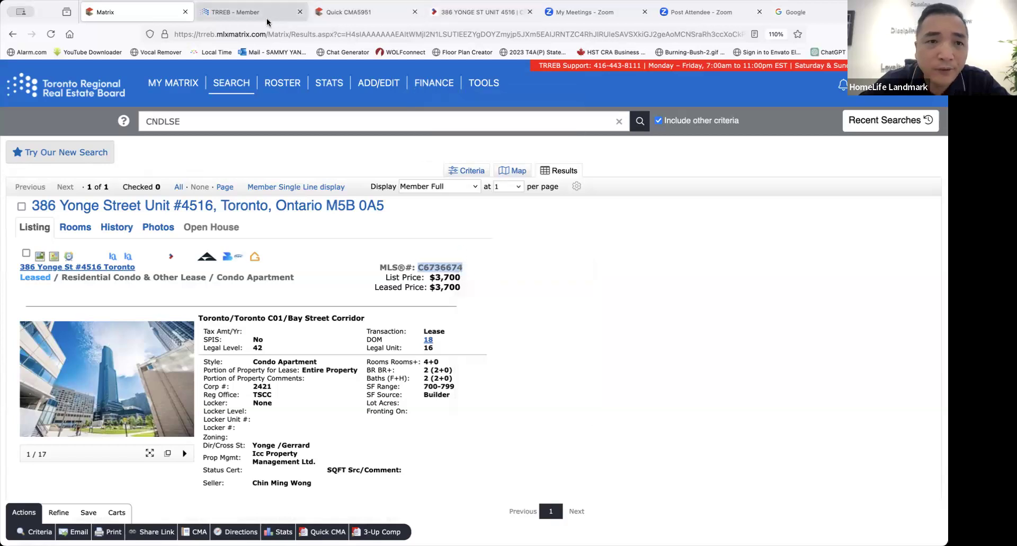
pyautogui.click(136, 16)
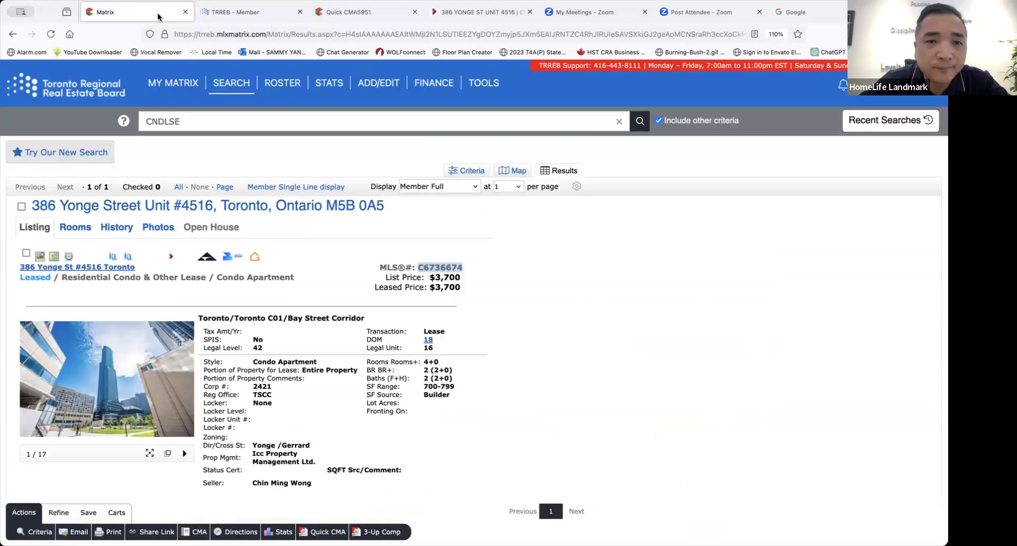
pyautogui.rightClick(382, 81)
pyautogui.click(419, 88)
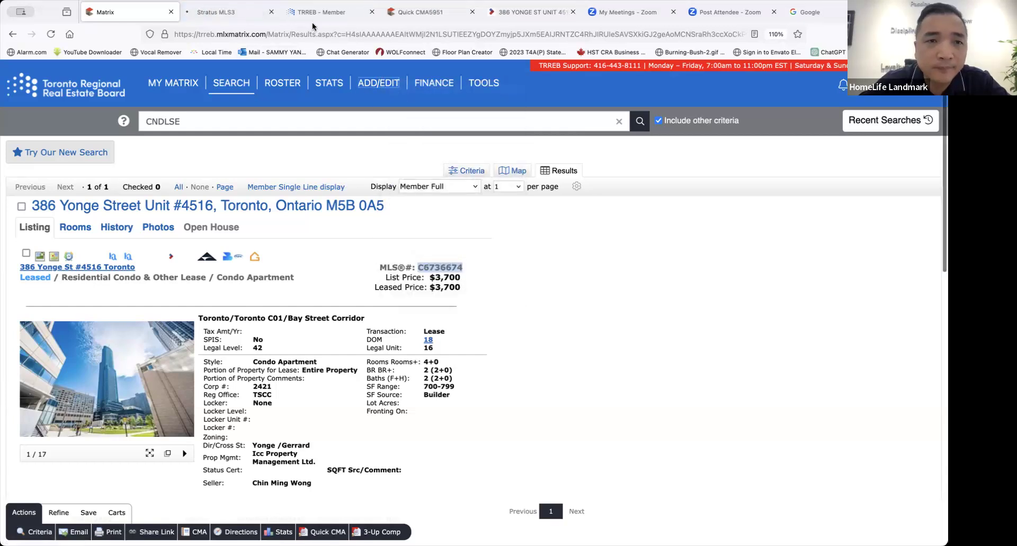
pyautogui.click(372, 11)
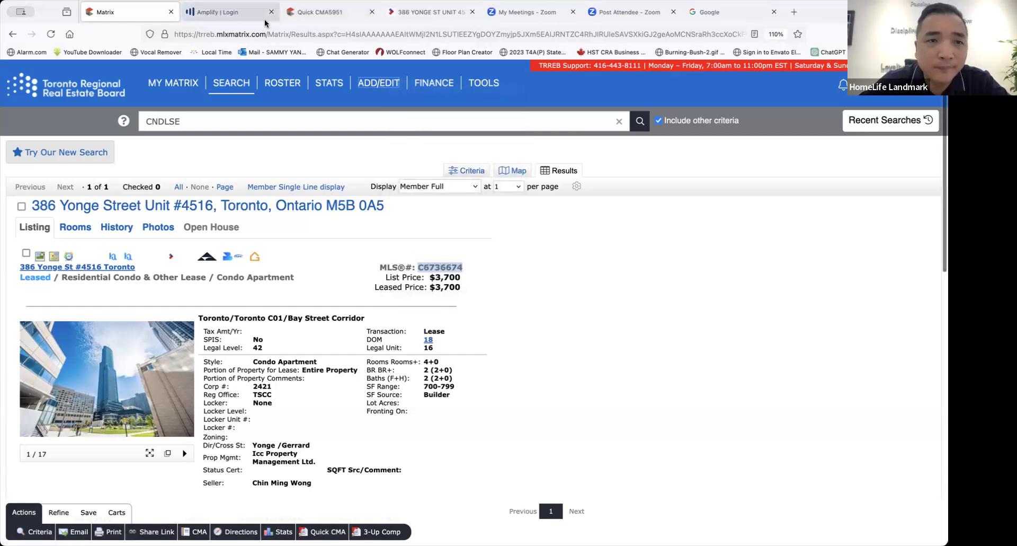
# - In Amplify's Edit Listing, search by pasting MLS number C6736674
pyautogui.click(243, 16)
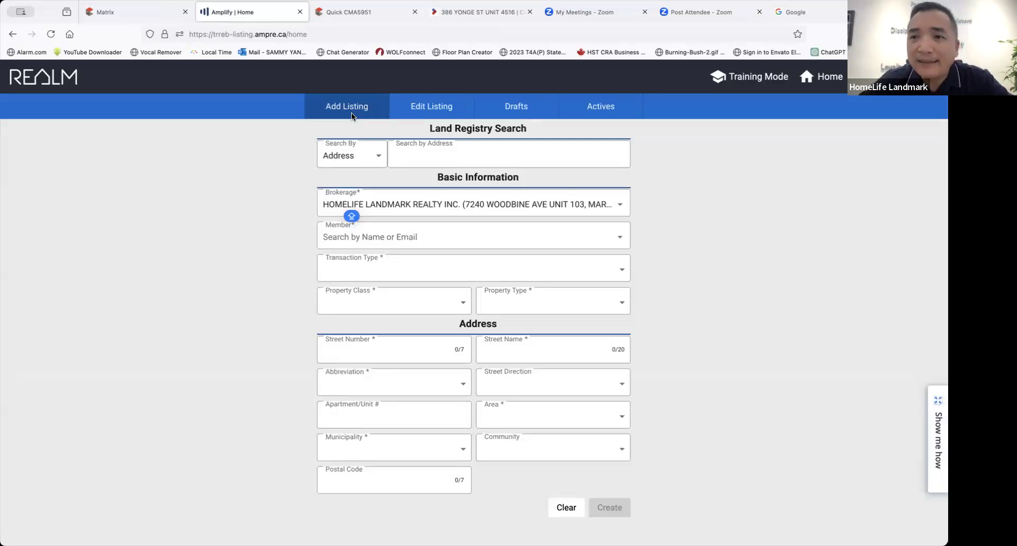
pyautogui.click(429, 106)
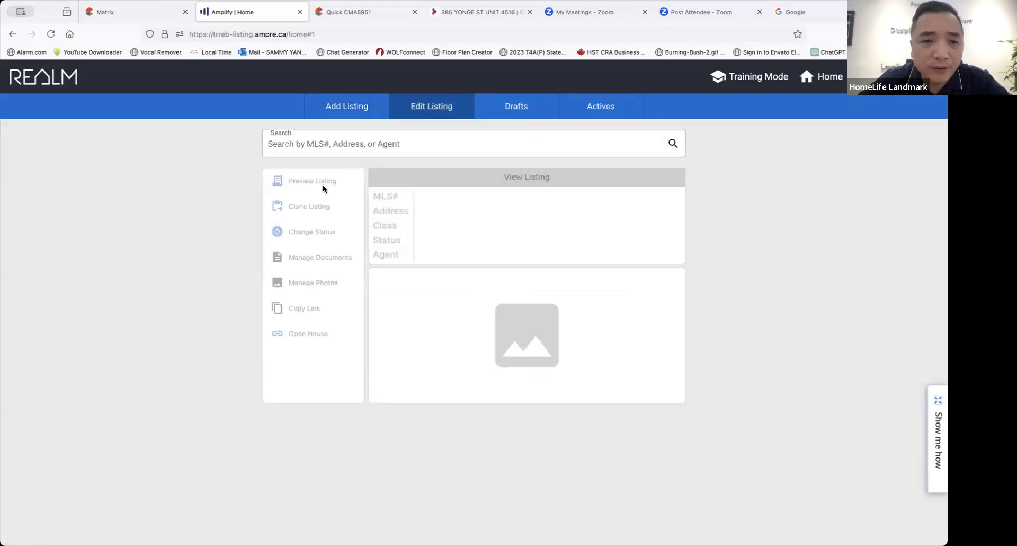
pyautogui.click(359, 144)
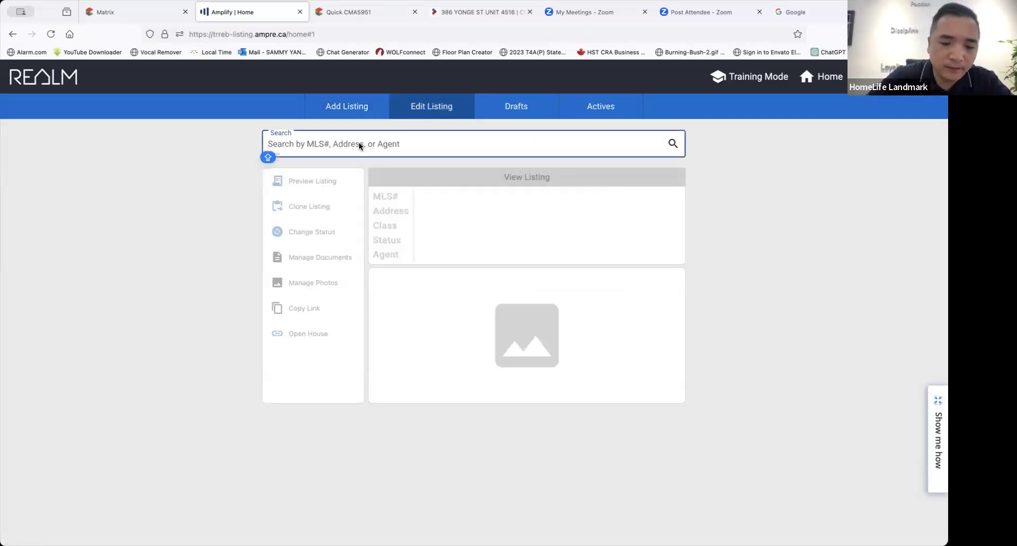
pyautogui.hotkey('ctrl', 'v')
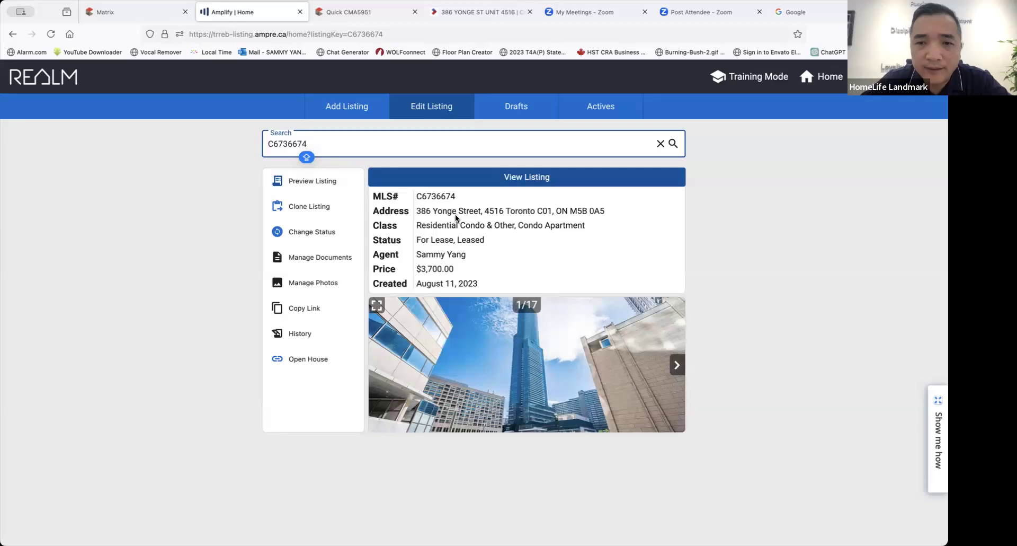
# - Copy C6736674 into a new listing, assign the member, and create Draft1262170 for unit 4516
pyautogui.click(321, 206)
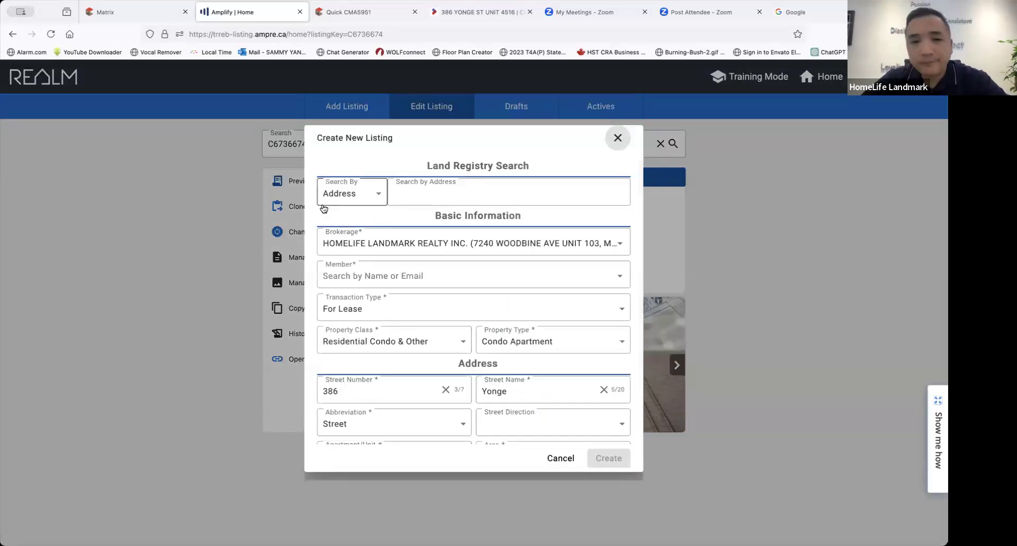
pyautogui.scroll(-1, 407, 253)
pyautogui.click(406, 248)
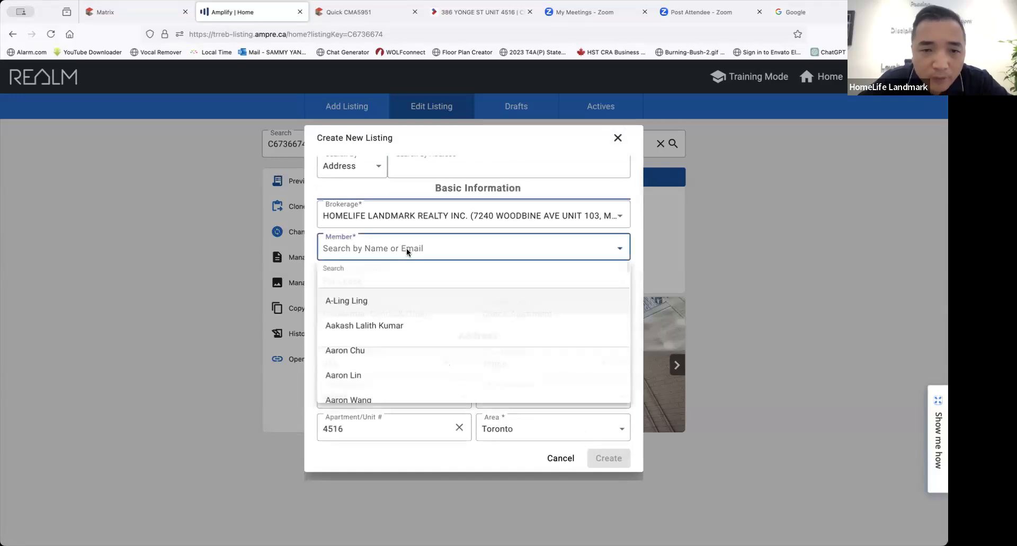
pyautogui.write('SAMMY')
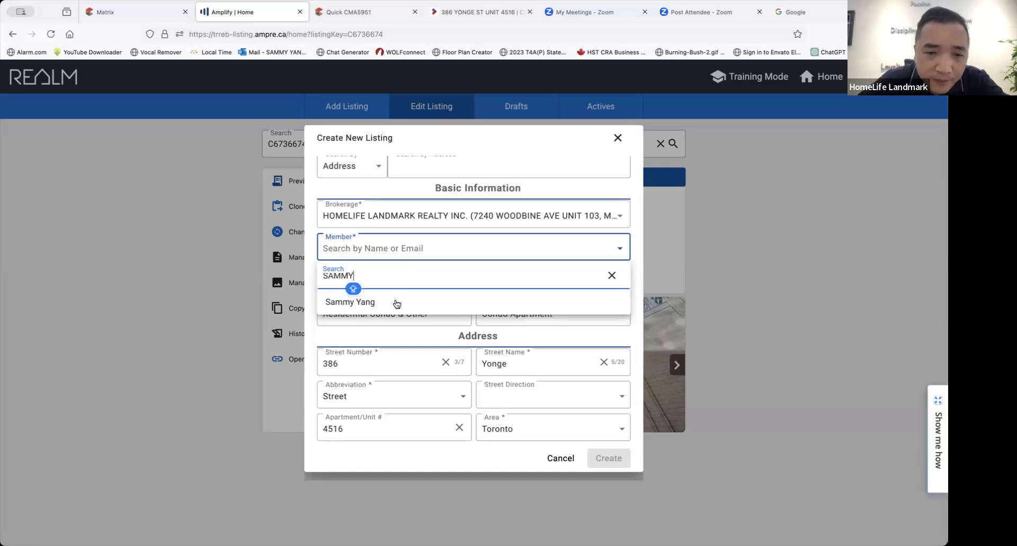
pyautogui.click(395, 301)
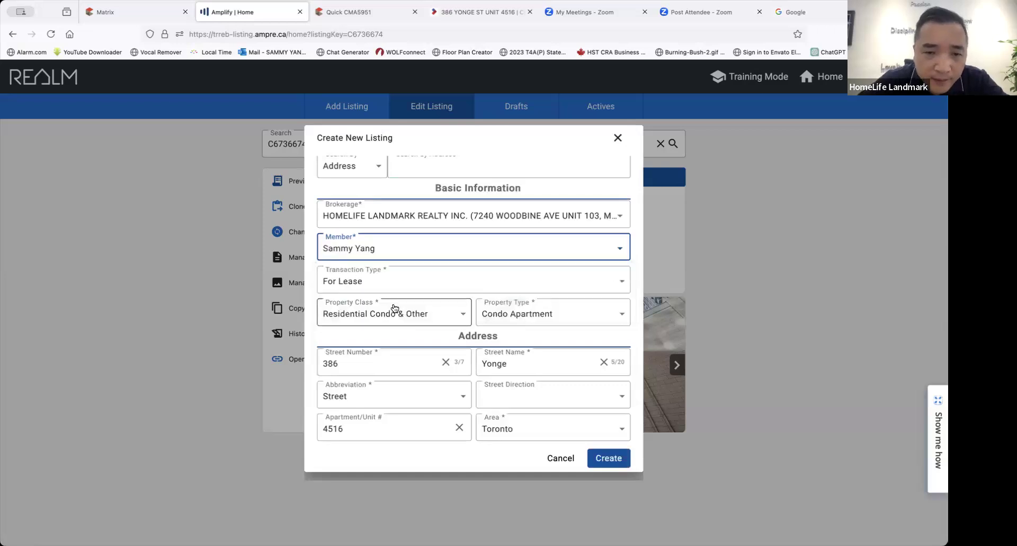
pyautogui.scroll(-1, 412, 333)
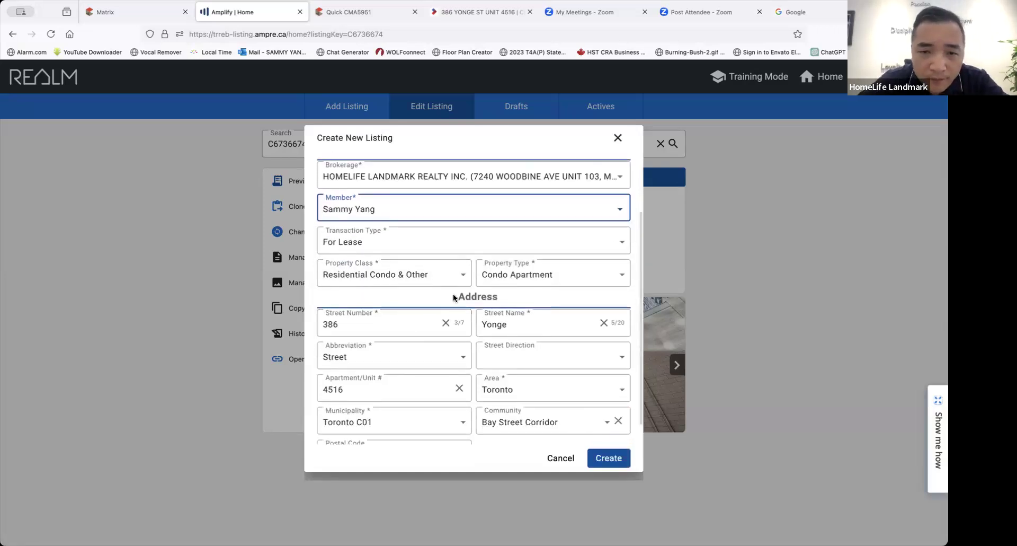
pyautogui.scroll(-1, 421, 352)
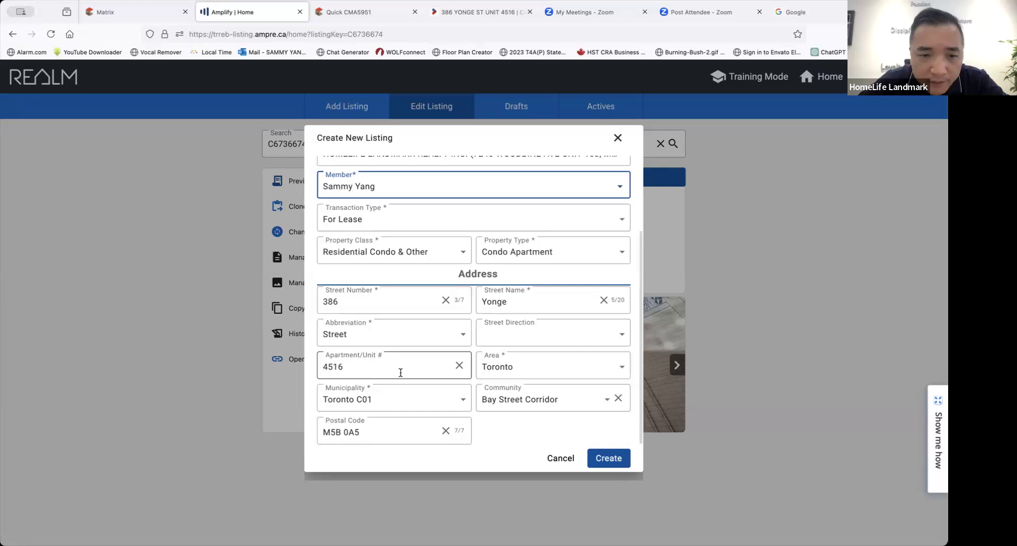
pyautogui.click(614, 457)
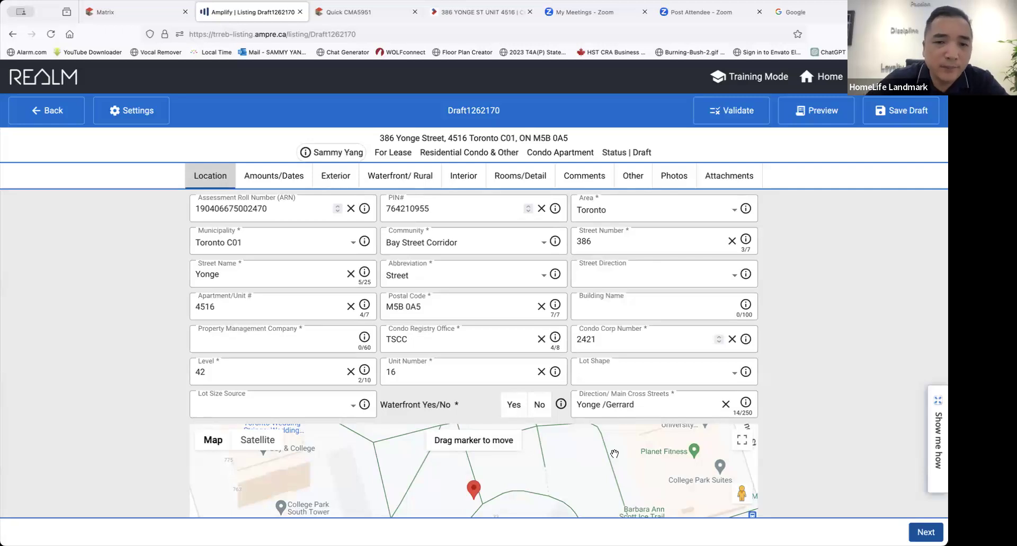
# - Copy the Prop Mgmt value Icc Property Management Ltd. from the Matrix listing
pyautogui.click(133, 12)
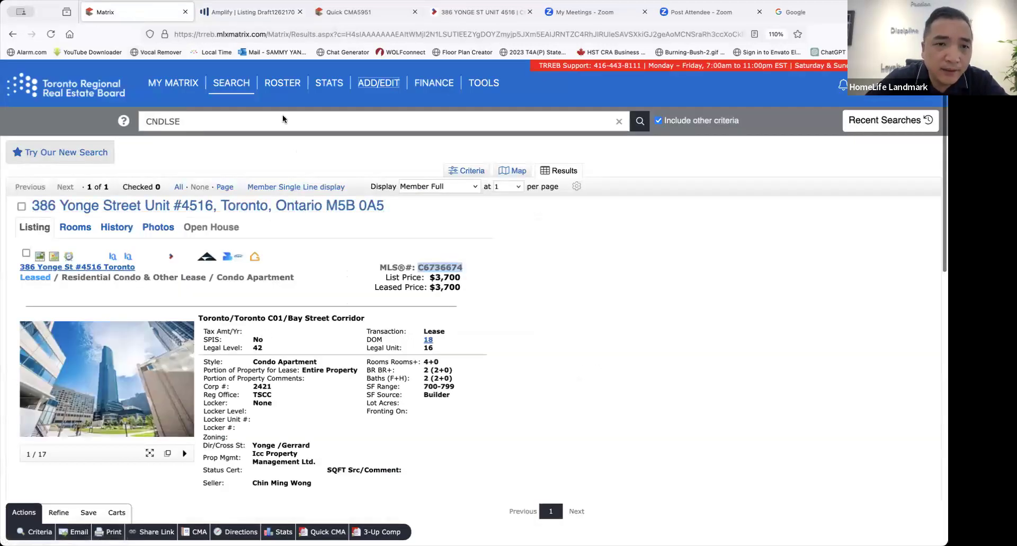
pyautogui.click(261, 12)
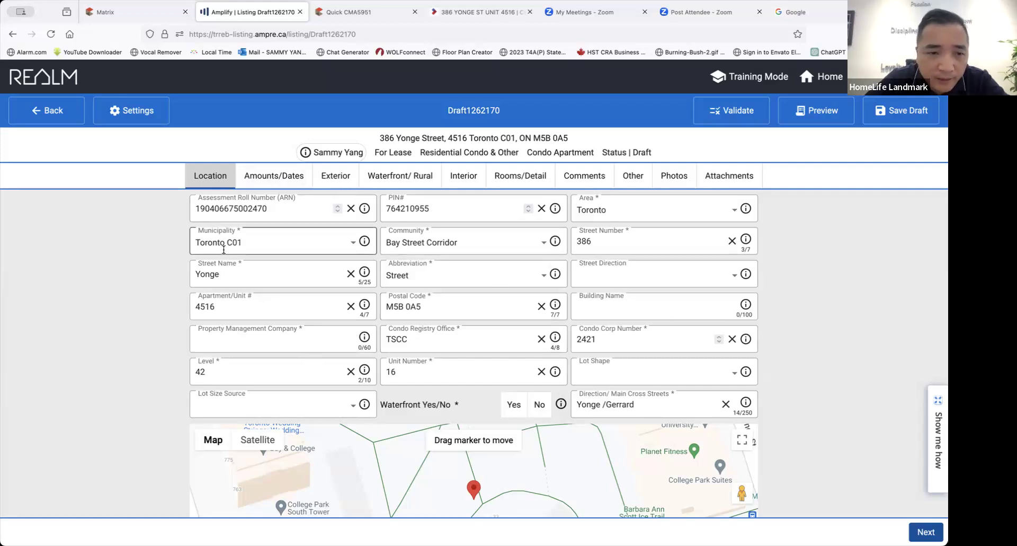
pyautogui.click(265, 338)
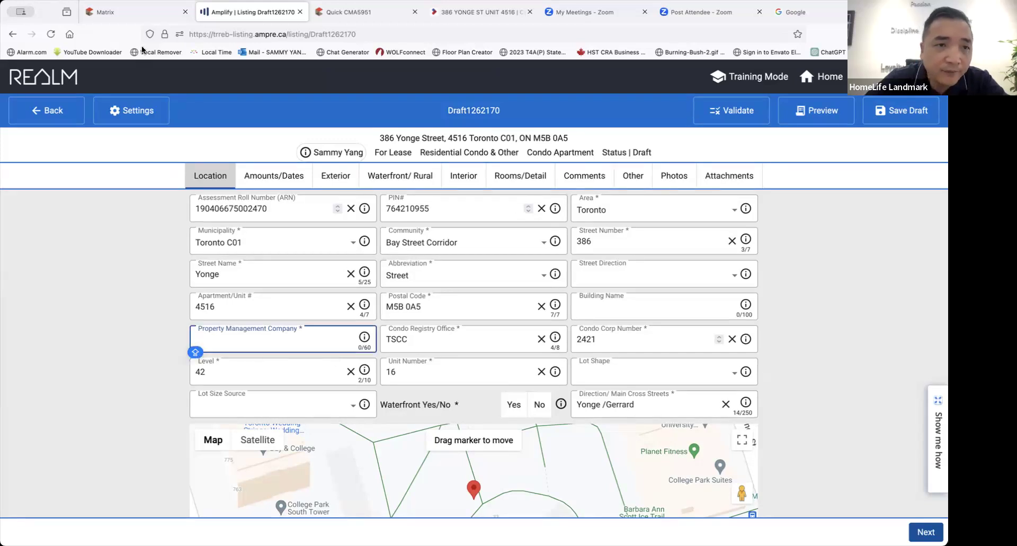
pyautogui.click(135, 12)
pyautogui.scroll(-1, 218, 289)
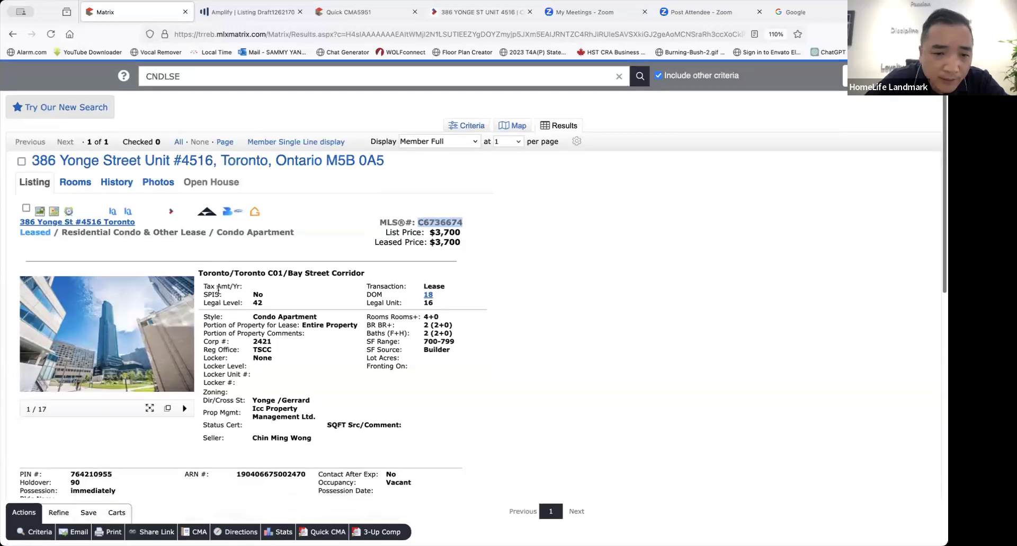
pyautogui.moveTo(255, 409); pyautogui.dragTo(282, 409)
pyautogui.doubleClick(281, 409)
pyautogui.tripleClick(281, 409)
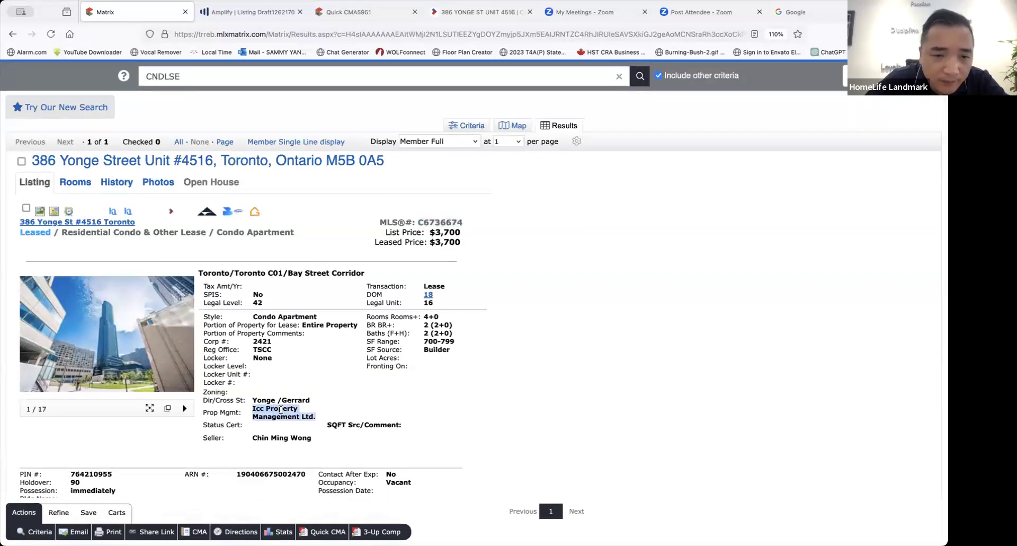
pyautogui.rightClick(281, 412)
pyautogui.click(299, 400)
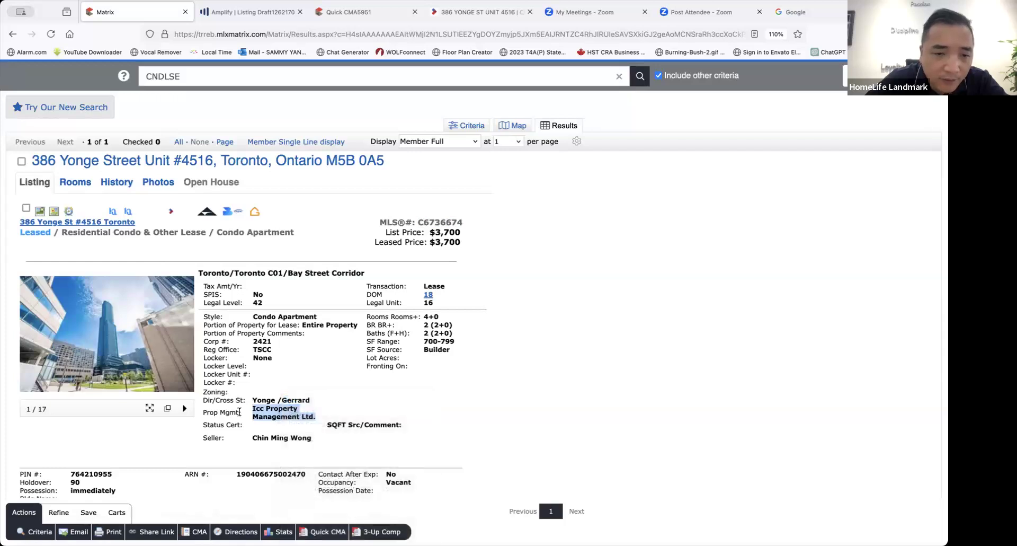
# - Paste Icc Property Management Ltd. into the draft's Property Management Company field
pyautogui.click(270, 14)
pyautogui.click(243, 340)
pyautogui.rightClick(244, 340)
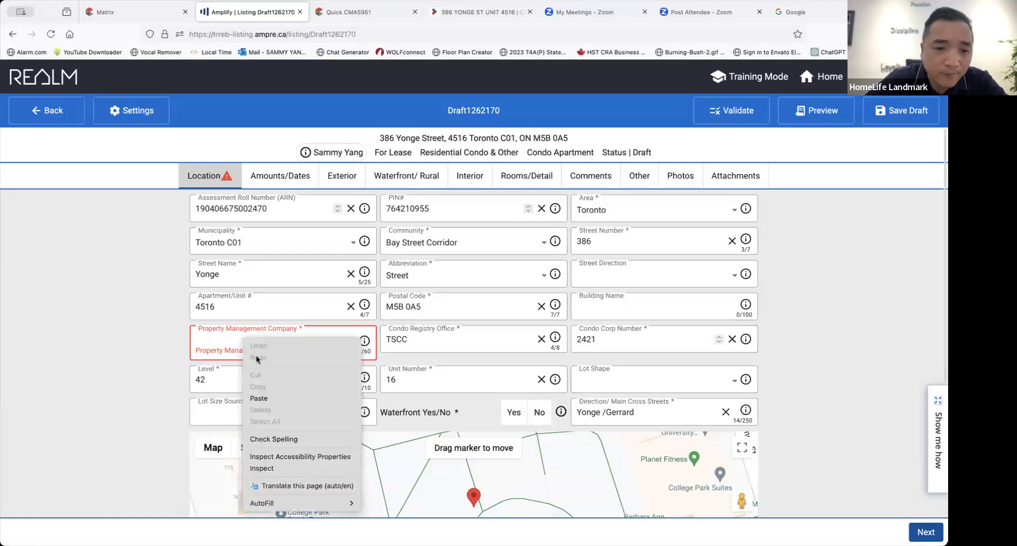
pyautogui.click(265, 399)
pyautogui.click(107, 392)
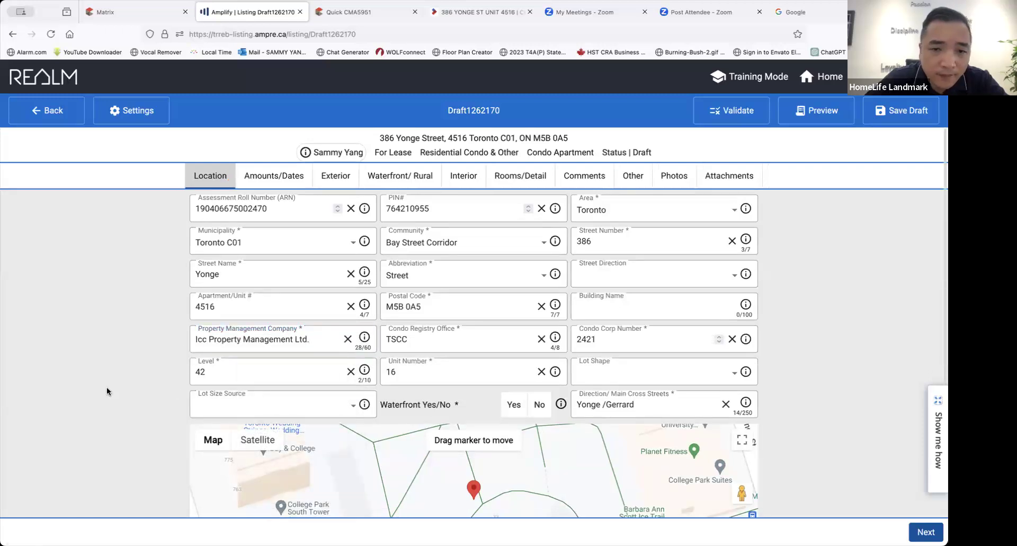
pyautogui.scroll(-2, 852, 365)
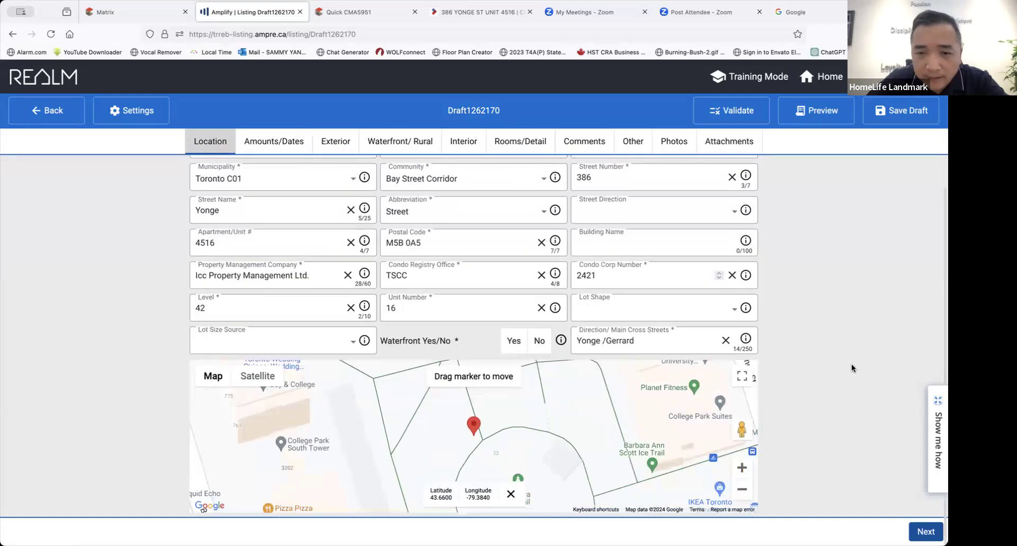
pyautogui.scroll(2, 851, 364)
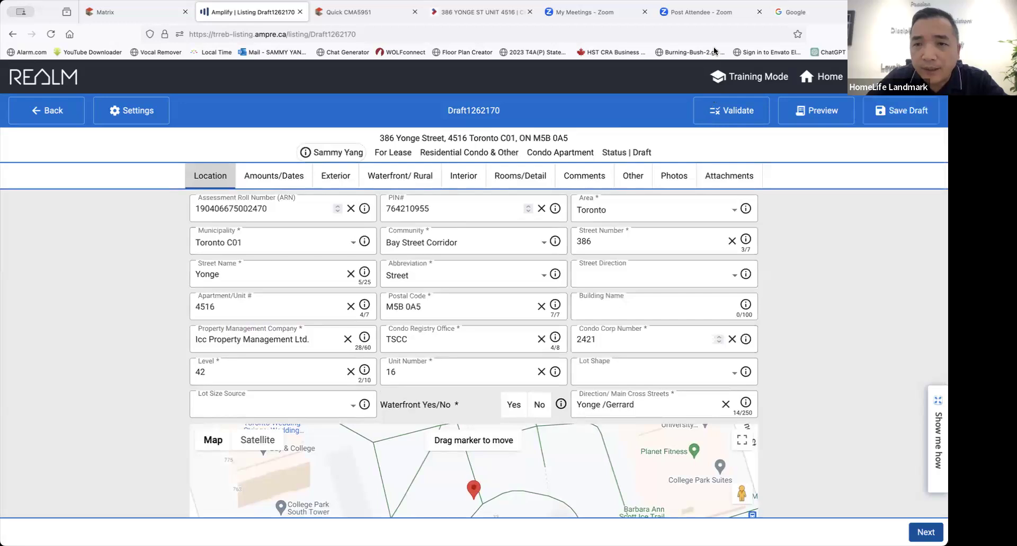
# - Validate the draft, set Waterfront to No, and go to Amounts/Dates
pyautogui.click(732, 114)
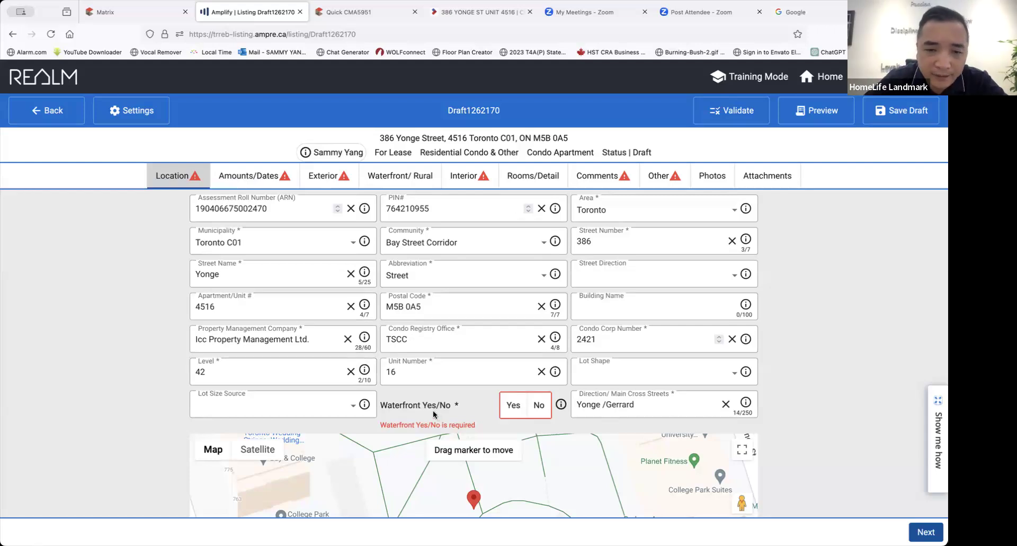
pyautogui.click(539, 404)
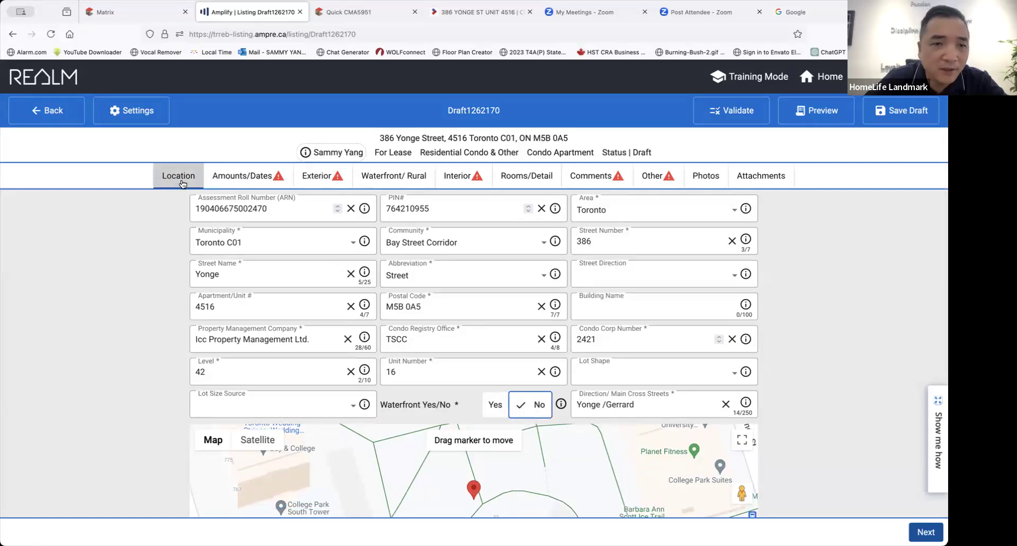
pyautogui.click(229, 179)
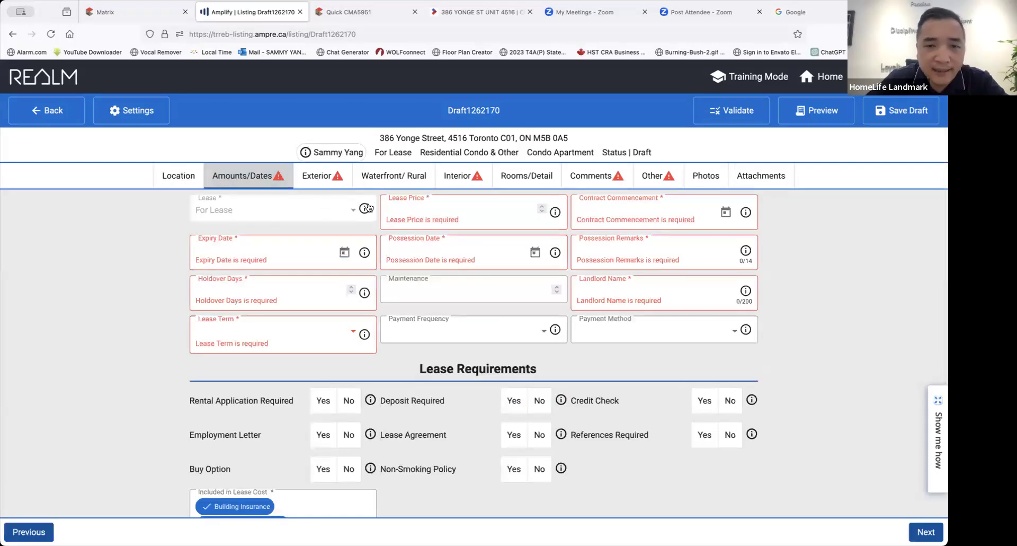
# - Set the lease price to 3300 and contract commencement to July 15, 2024
pyautogui.click(410, 206)
pyautogui.write('3300')
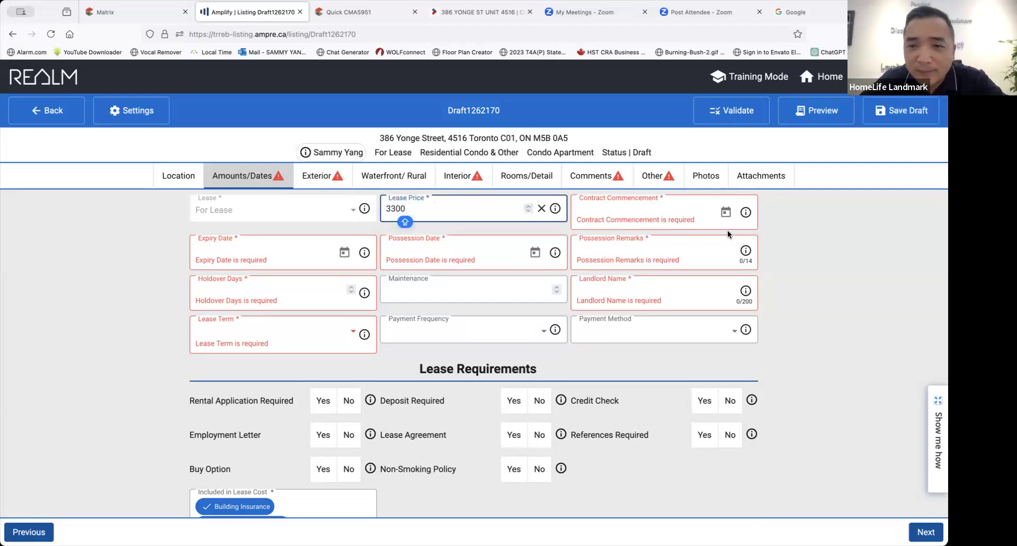
pyautogui.click(726, 213)
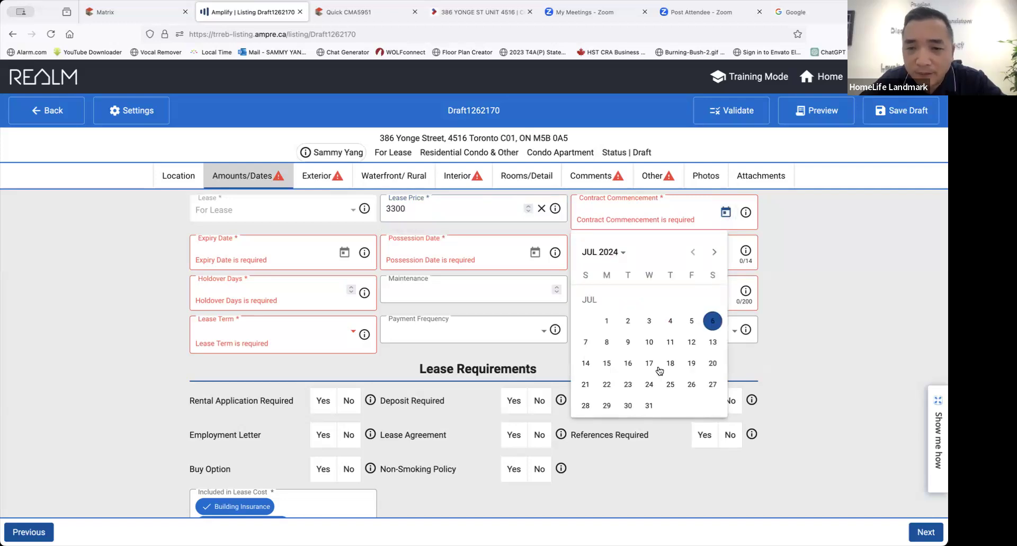
pyautogui.click(609, 363)
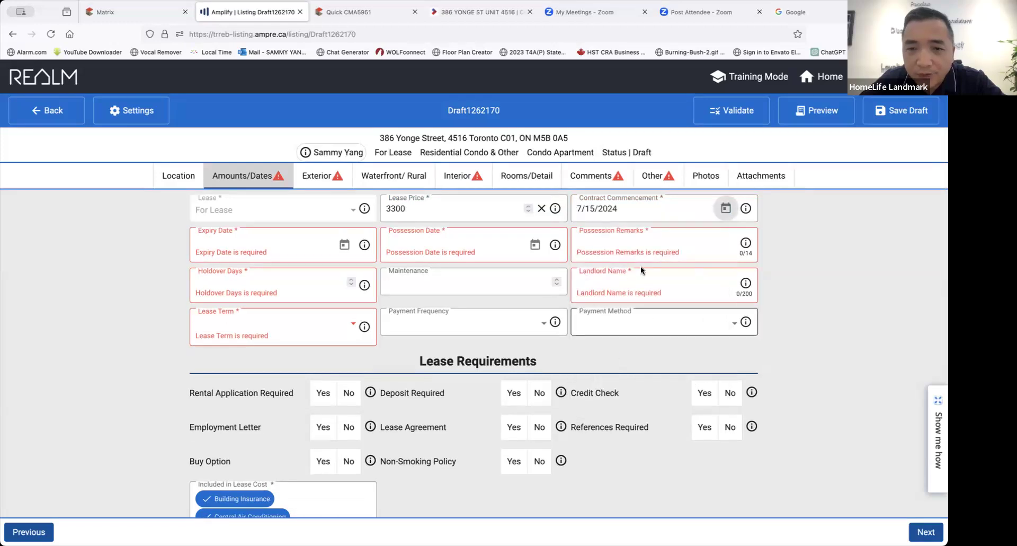
# - Set lease expiry to September 30, 2024 and possession to September 1, 2024
pyautogui.click(344, 245)
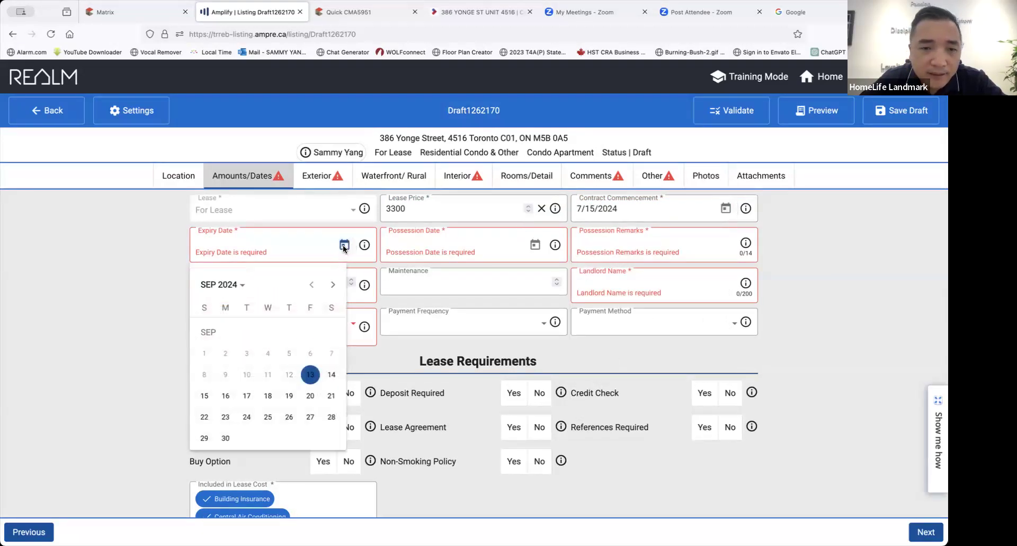
pyautogui.click(332, 285)
pyautogui.click(312, 286)
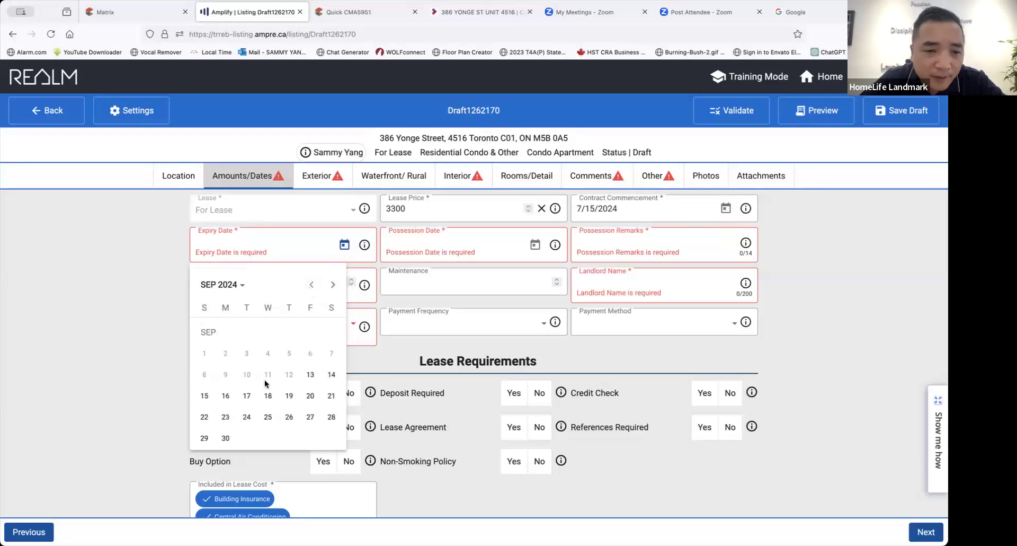
pyautogui.click(226, 438)
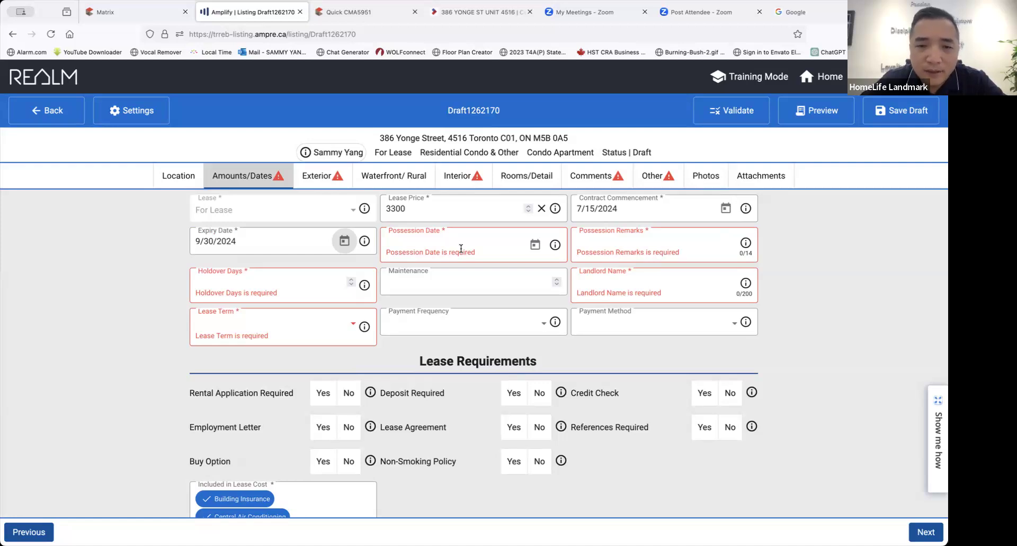
pyautogui.click(535, 245)
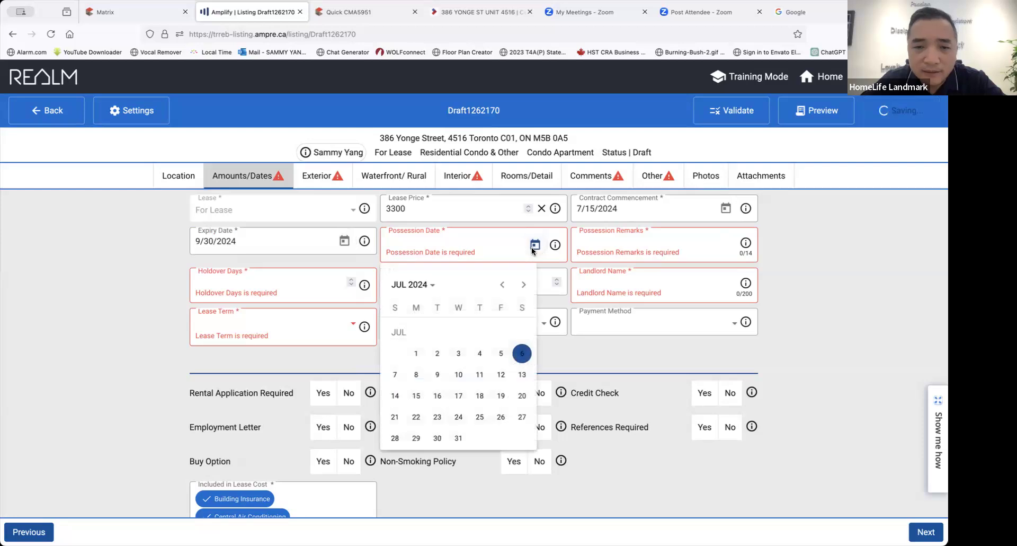
pyautogui.click(521, 285)
pyautogui.click(521, 285)
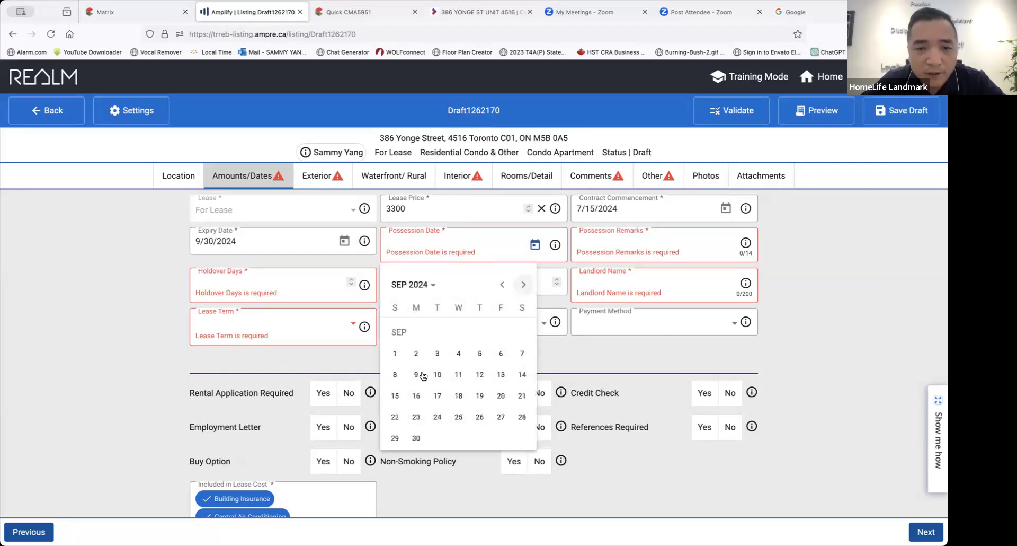
pyautogui.click(394, 352)
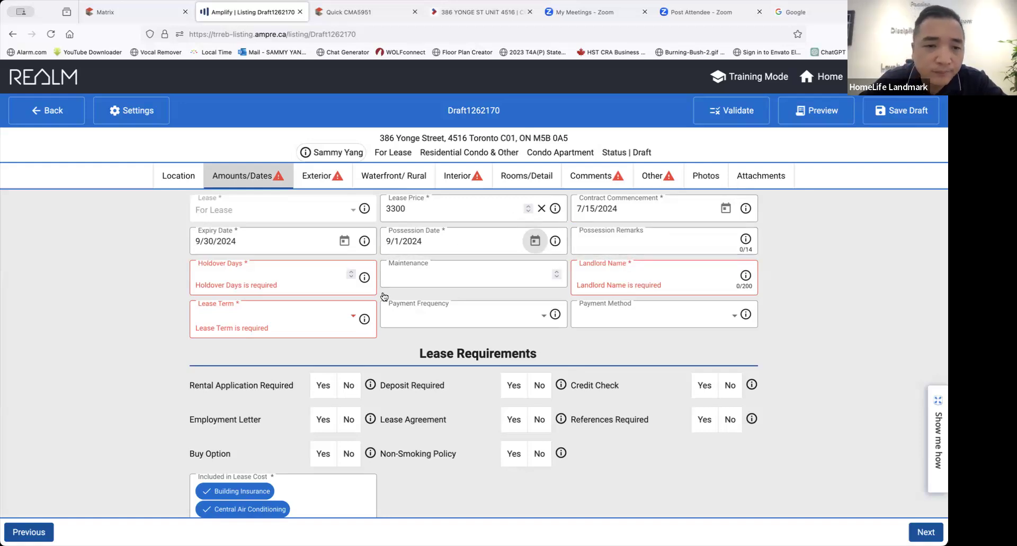
# - Enter 90 holdover days, the landlord's name, and a 12 Months lease term
pyautogui.click(277, 275)
pyautogui.write('90')
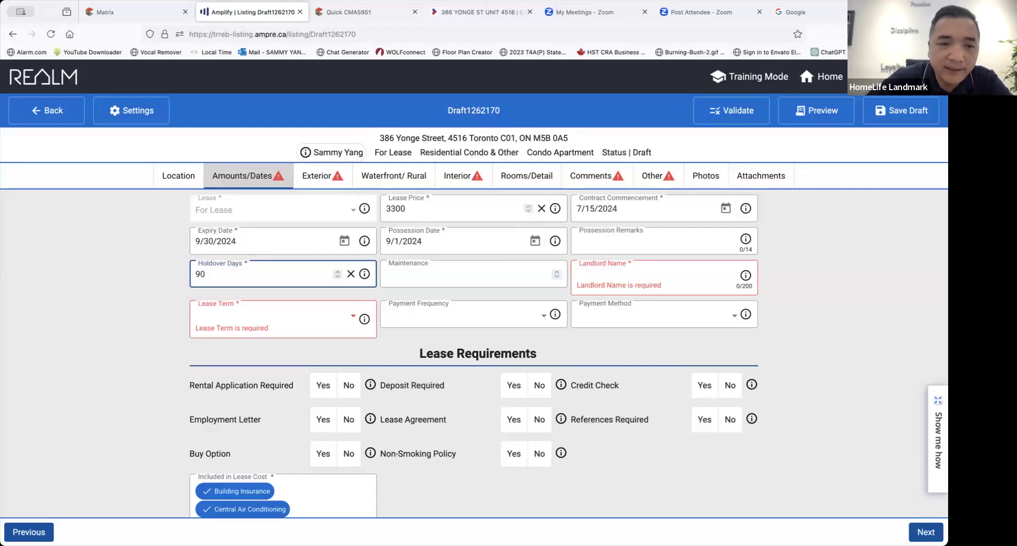
pyautogui.click(611, 275)
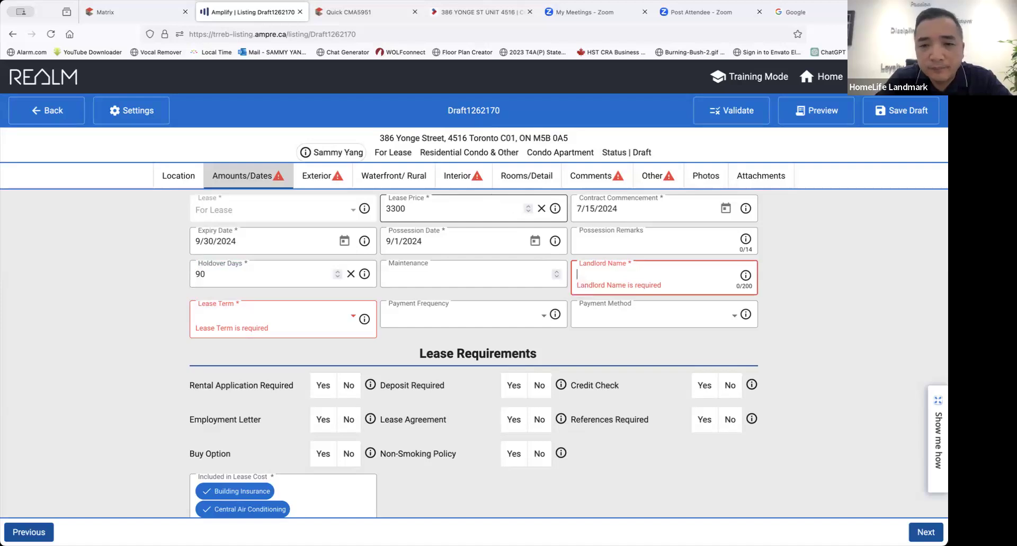
pyautogui.write('JOH')
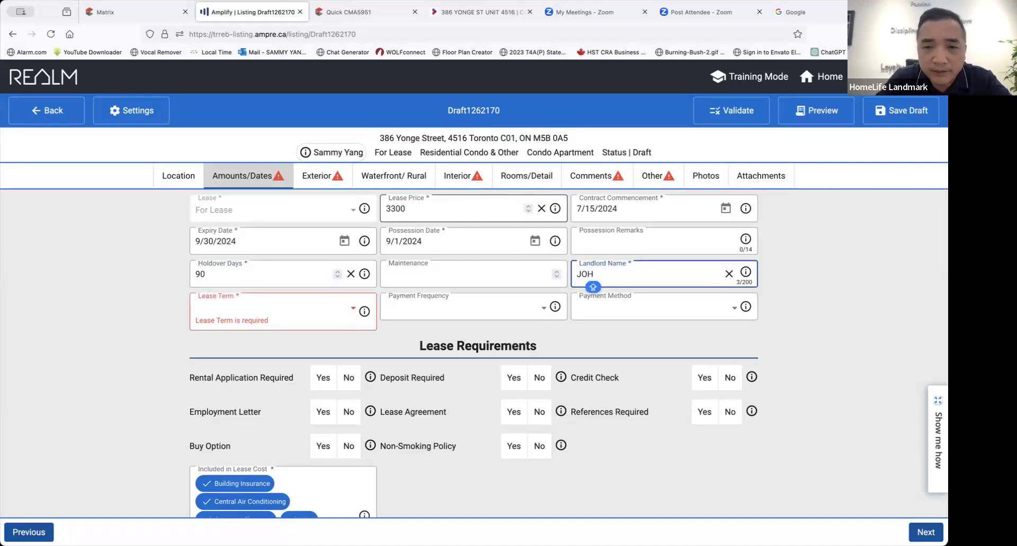
pyautogui.write('N SMITH')
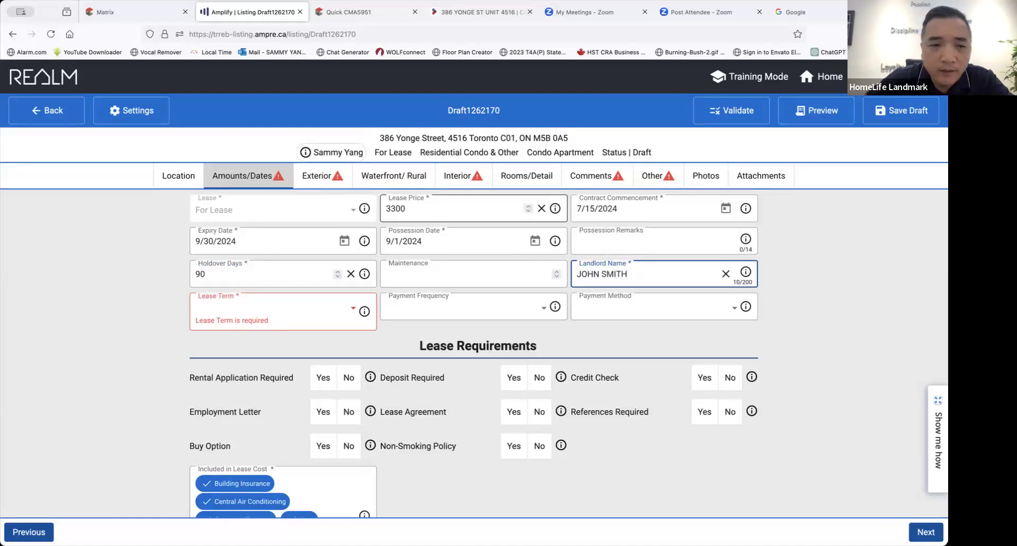
pyautogui.click(276, 323)
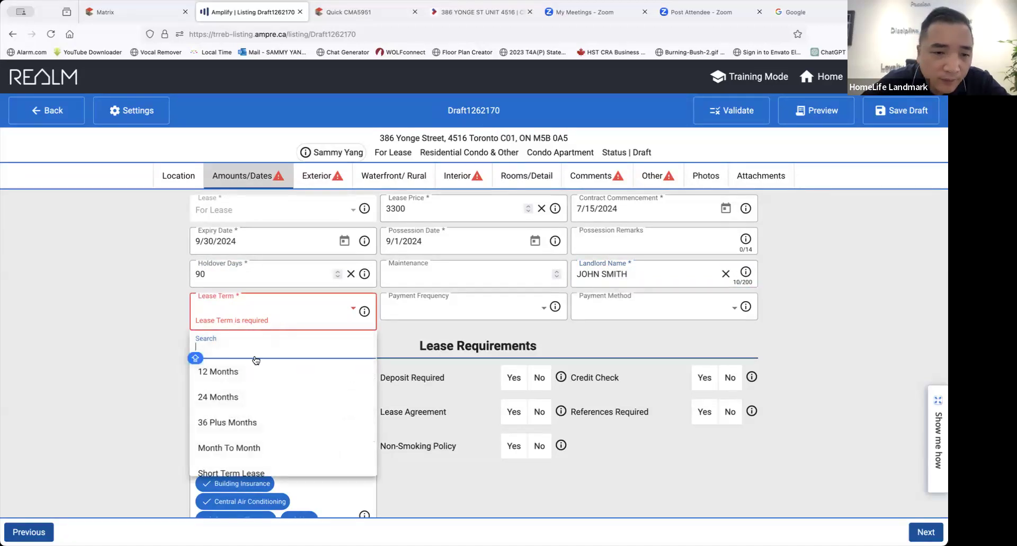
pyautogui.click(240, 374)
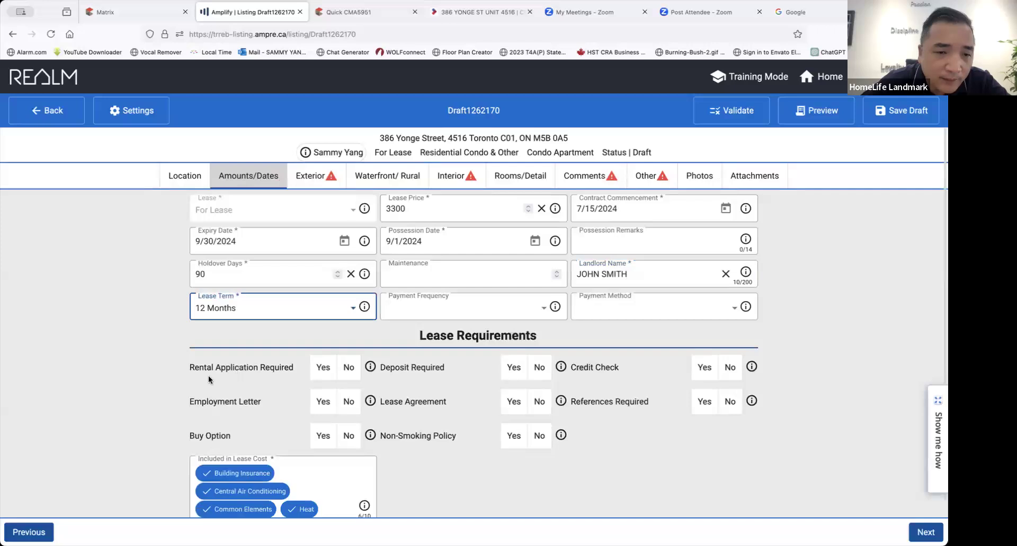
# - Set payment frequency to Monthly and payment method to Cheque
pyautogui.click(462, 306)
pyautogui.click(437, 393)
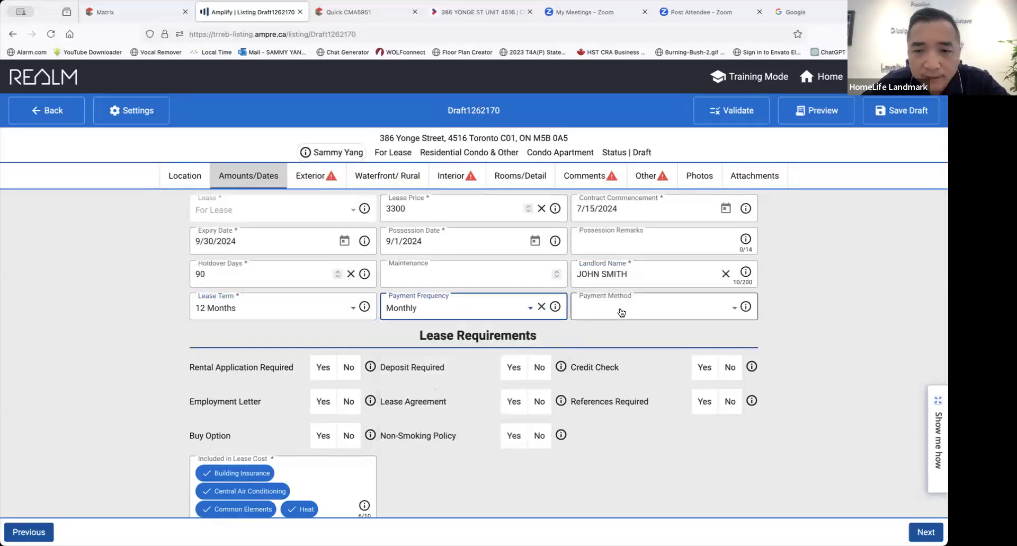
pyautogui.click(619, 307)
pyautogui.click(621, 360)
pyautogui.click(127, 440)
pyautogui.scroll(-1, 116, 429)
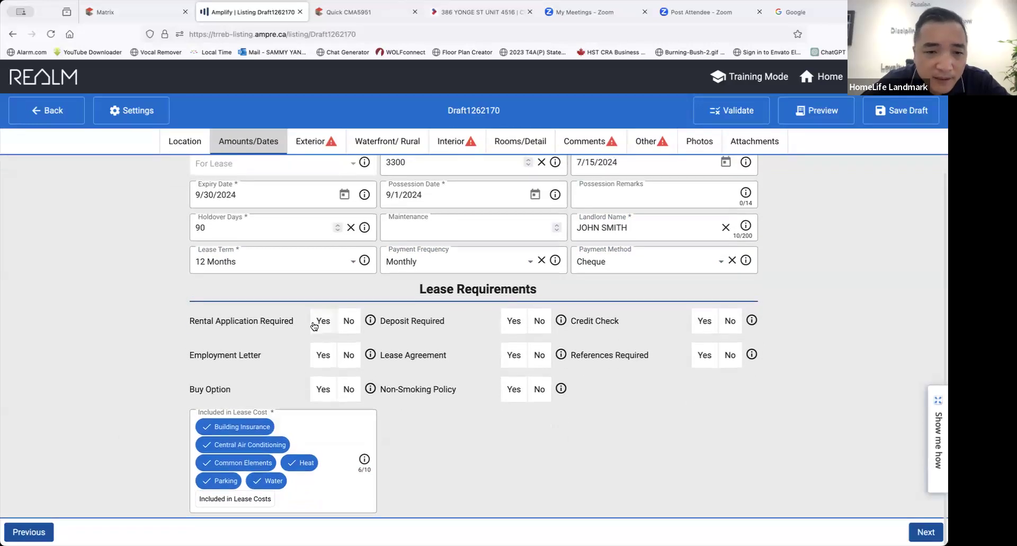
# - Mark application, deposit, credit check, references, lease, employment letter Yes; Buy Option No; non-smoking
pyautogui.click(318, 321)
pyautogui.click(512, 321)
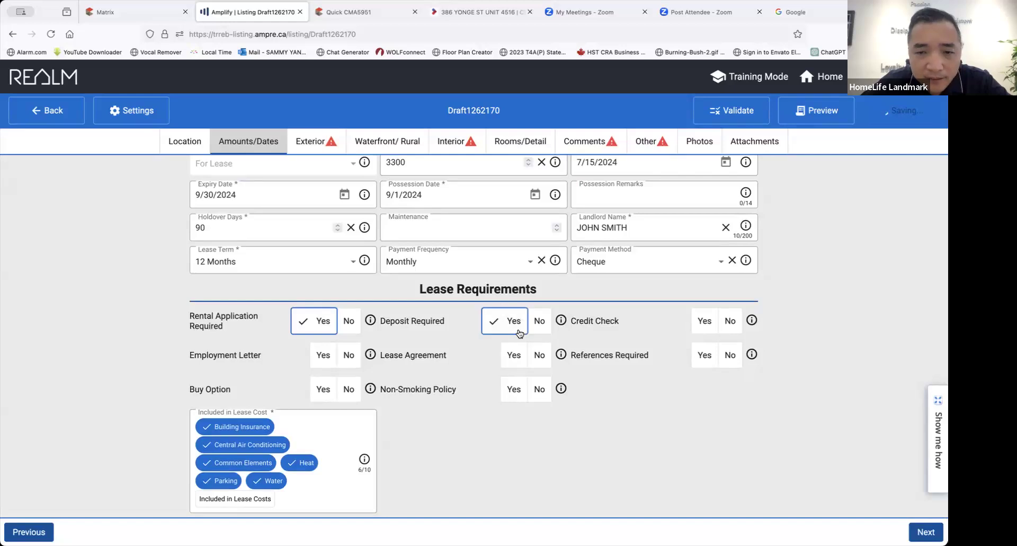
pyautogui.click(705, 323)
pyautogui.click(703, 356)
pyautogui.click(503, 357)
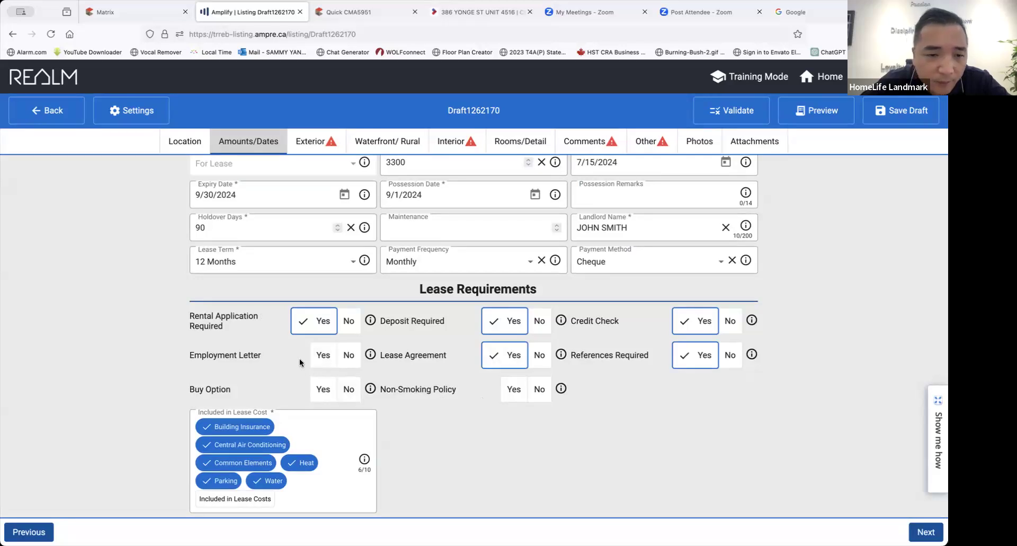
pyautogui.click(320, 356)
pyautogui.click(348, 389)
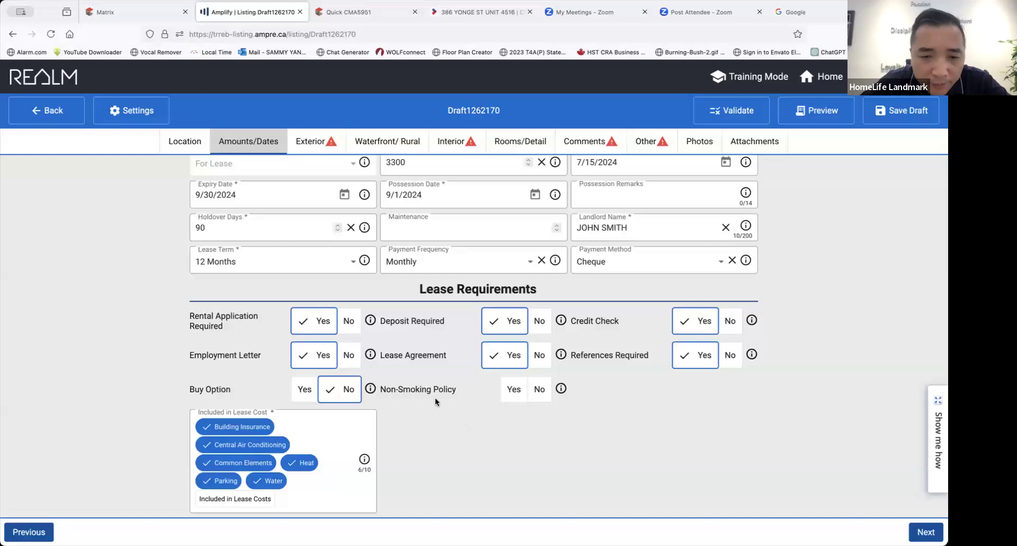
pyautogui.click(504, 392)
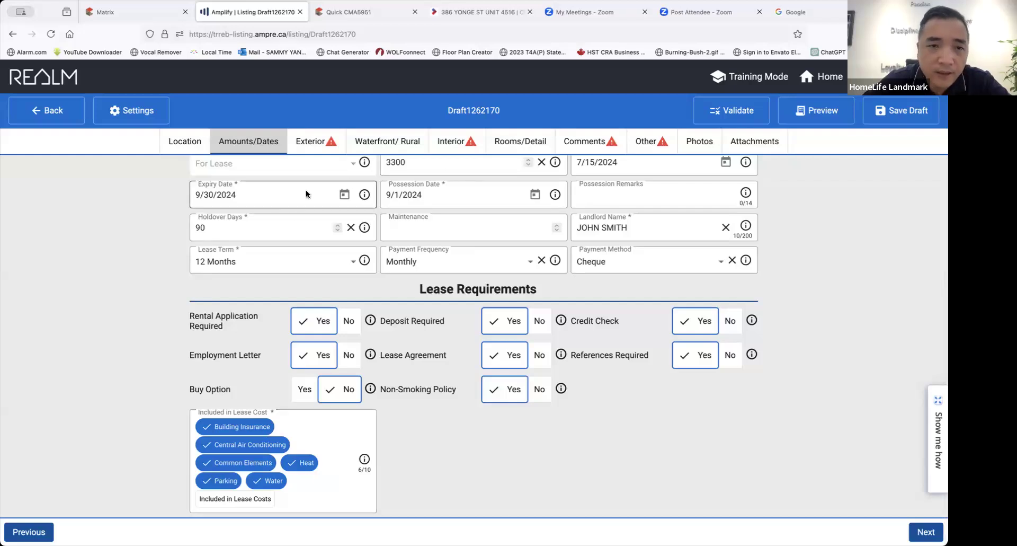
pyautogui.click(317, 143)
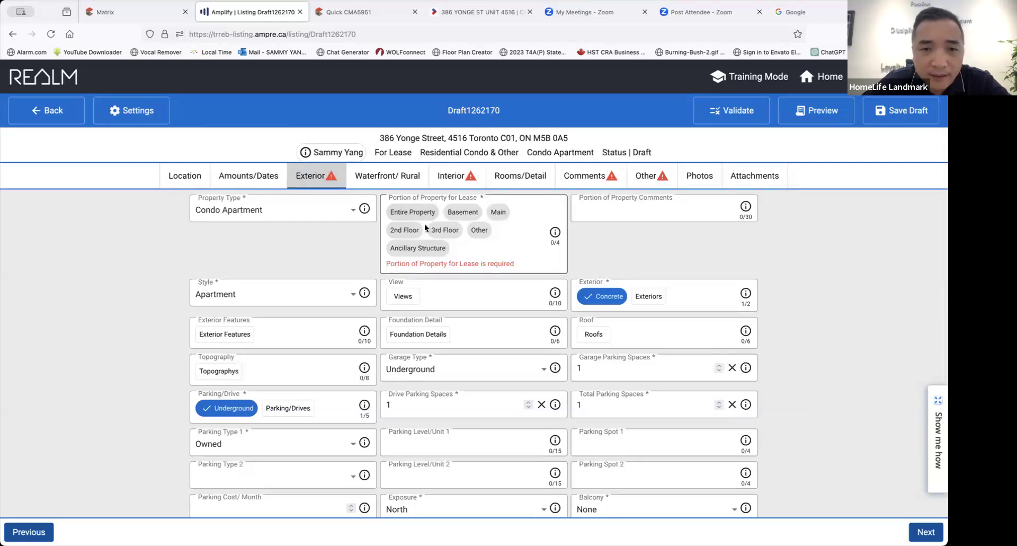
# - Set the portion for lease to Entire Property
pyautogui.click(422, 217)
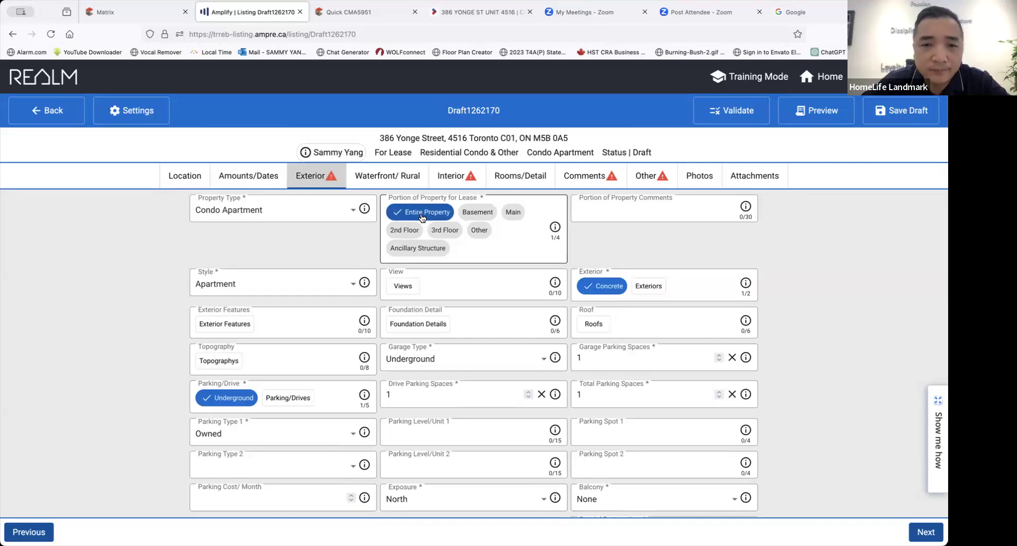
pyautogui.scroll(-3, 145, 362)
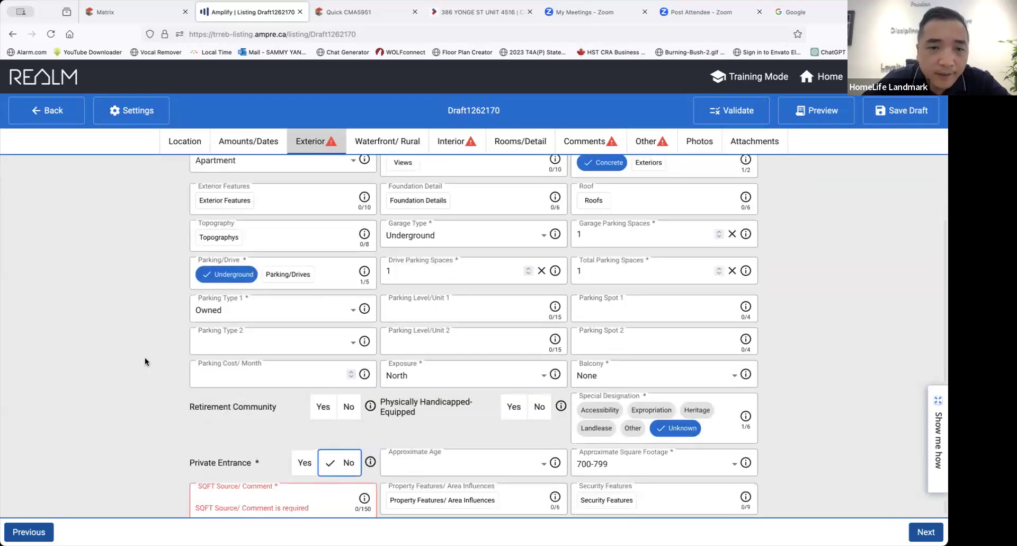
pyautogui.scroll(-1, 146, 362)
# - Look up the square footage source in the existing Matrix listing, then return to the draft
pyautogui.click(211, 448)
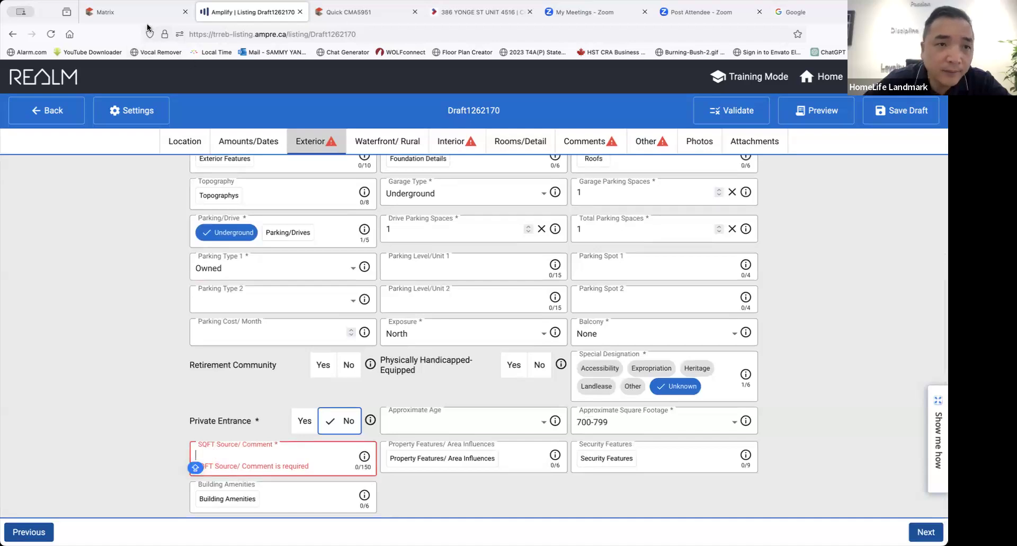
pyautogui.click(142, 14)
pyautogui.scroll(-10, 367, 370)
pyautogui.scroll(-2, 367, 372)
pyautogui.scroll(2, 376, 360)
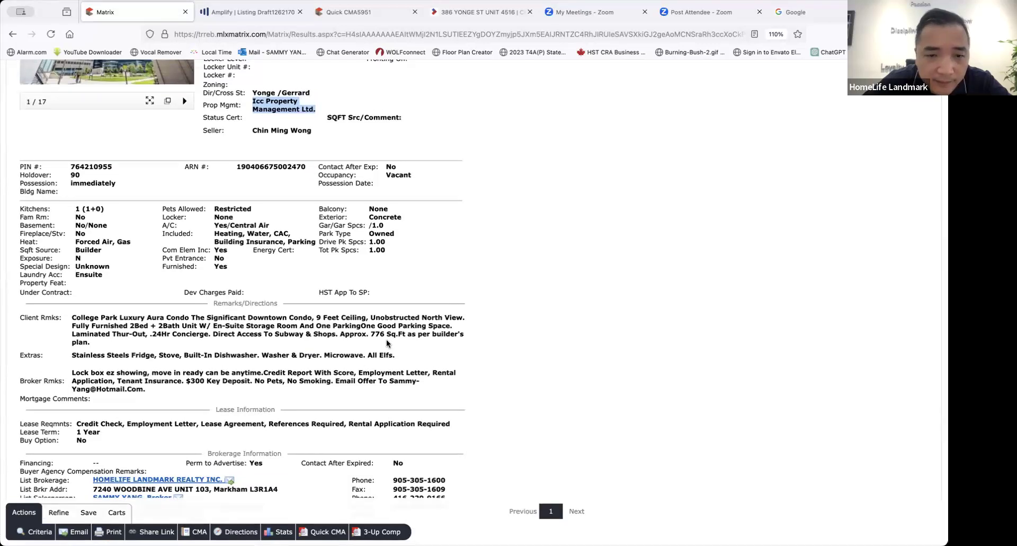
pyautogui.scroll(3, 392, 344)
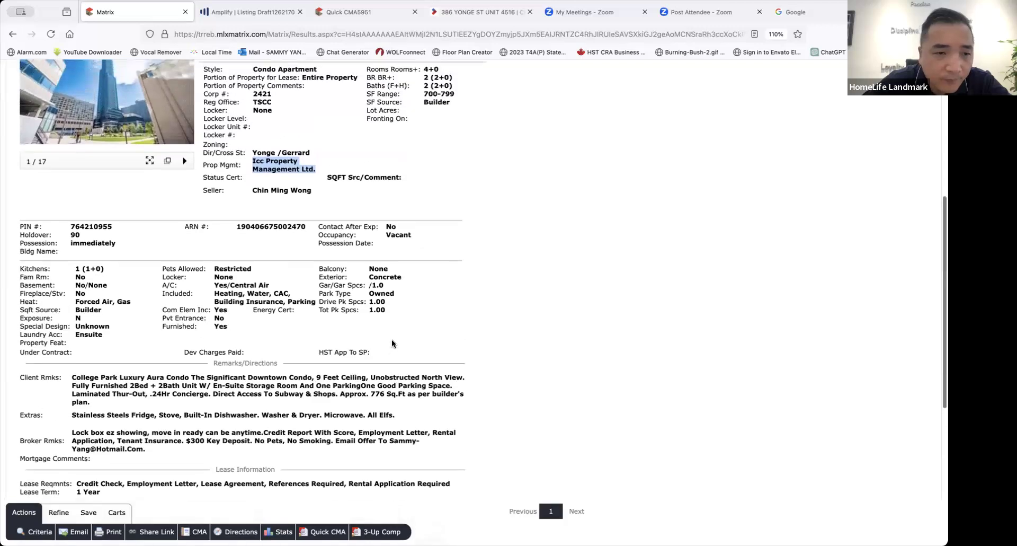
pyautogui.scroll(2, 392, 344)
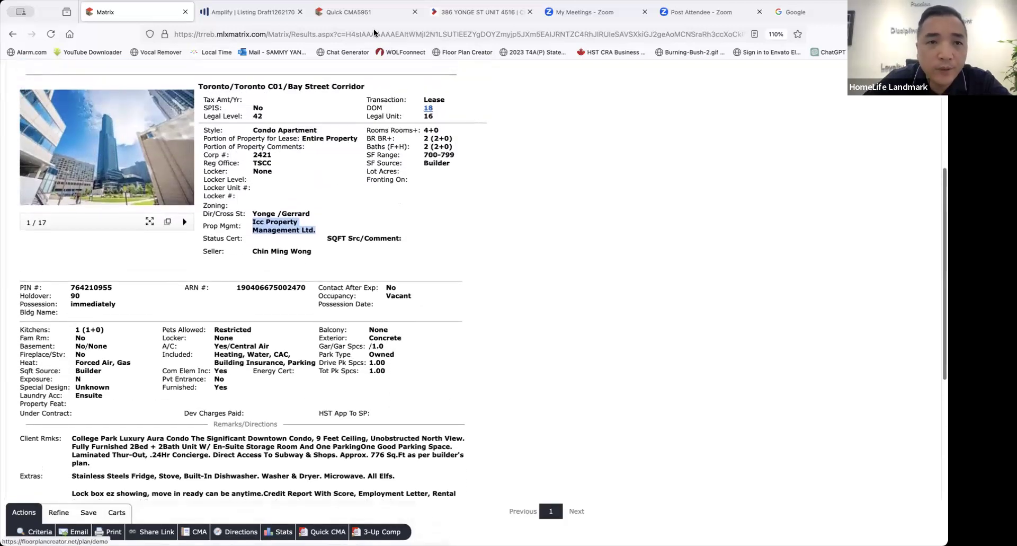
pyautogui.click(276, 14)
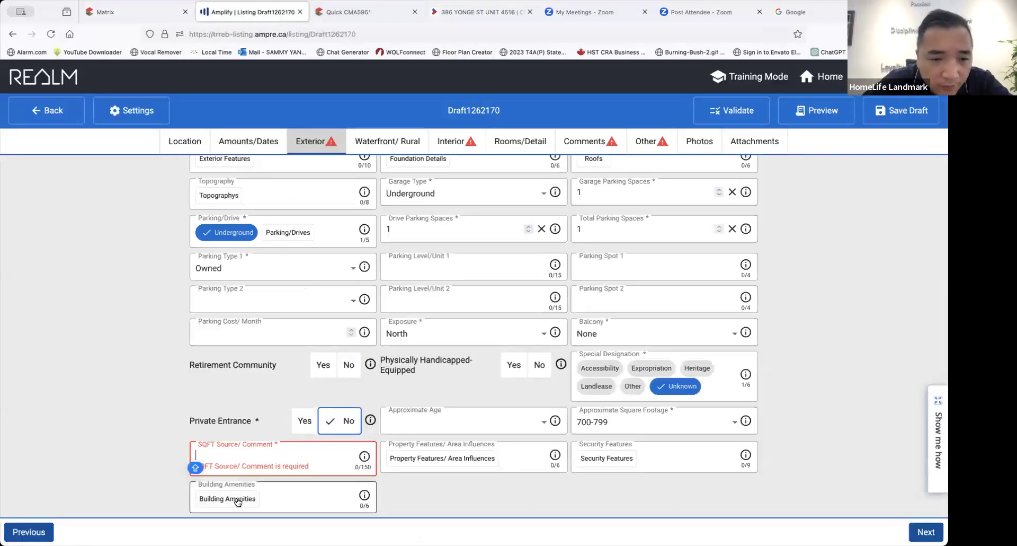
# - Enter 'AS PER BUILDER' in the SQFT Source/Comment field
pyautogui.click(247, 454)
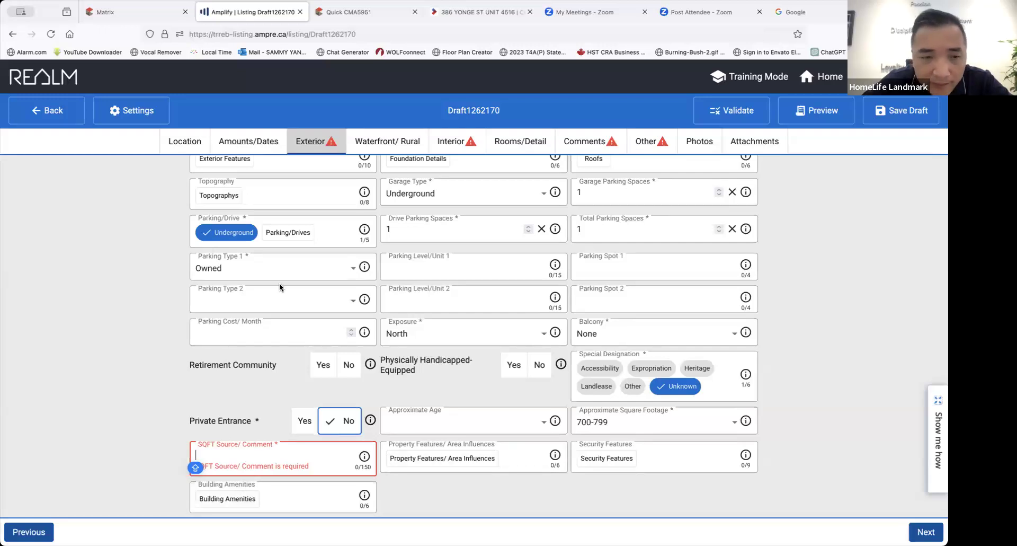
pyautogui.click(136, 11)
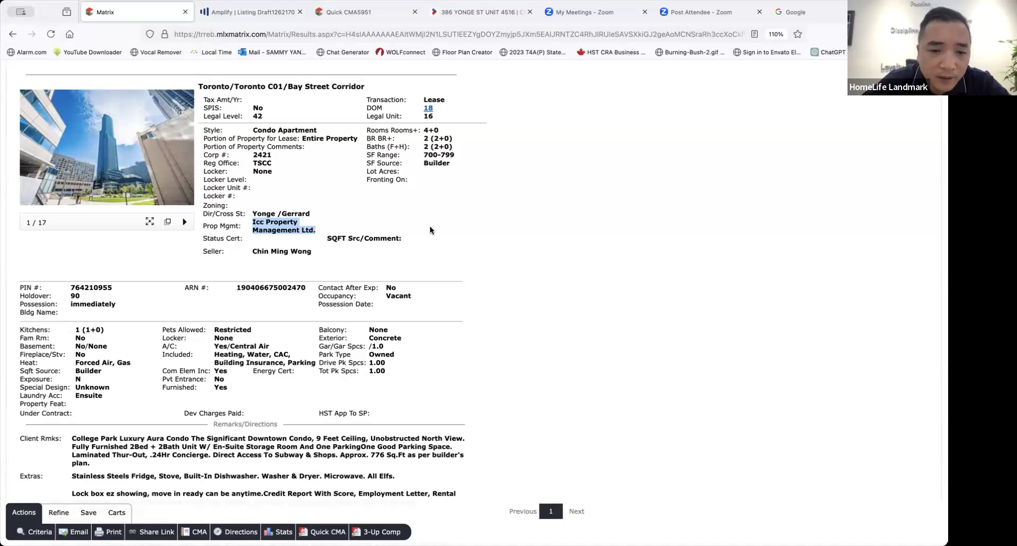
pyautogui.click(273, 15)
pyautogui.click(240, 448)
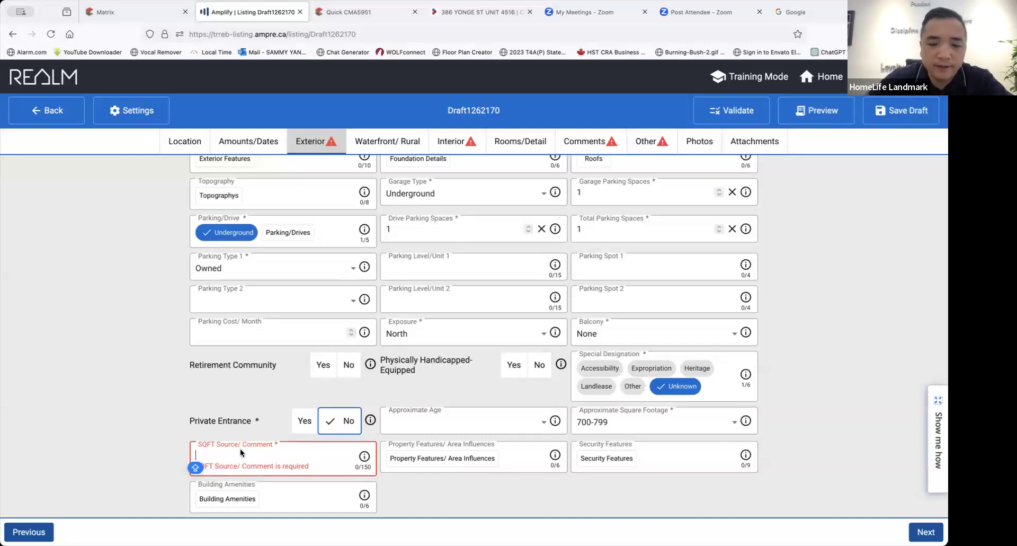
pyautogui.write('AS')
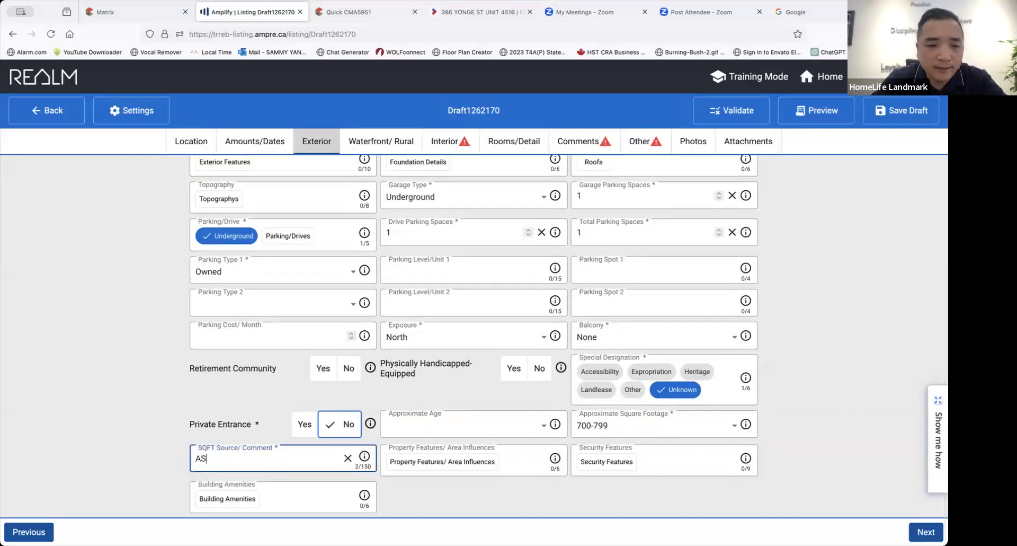
pyautogui.write(' PER')
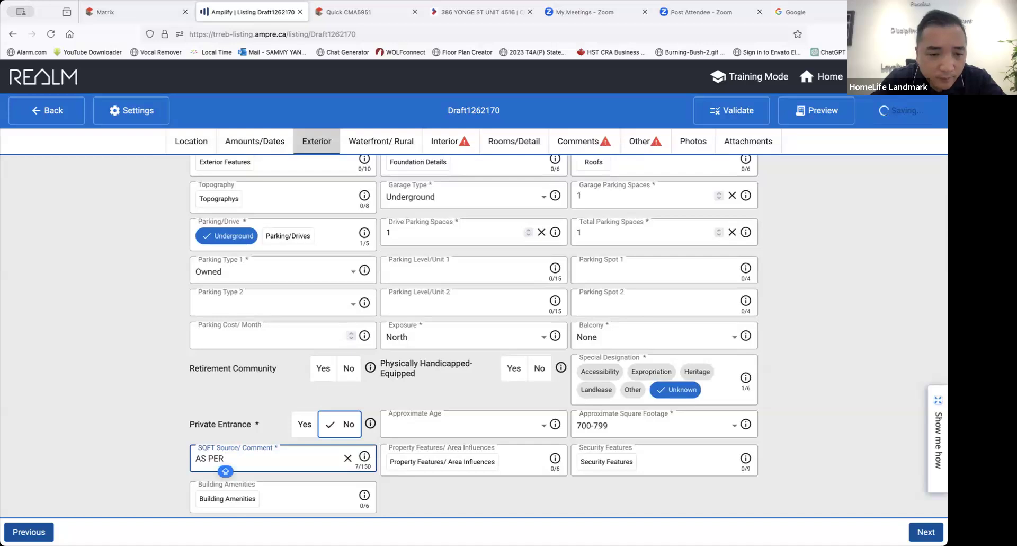
pyautogui.write(' BUILDER')
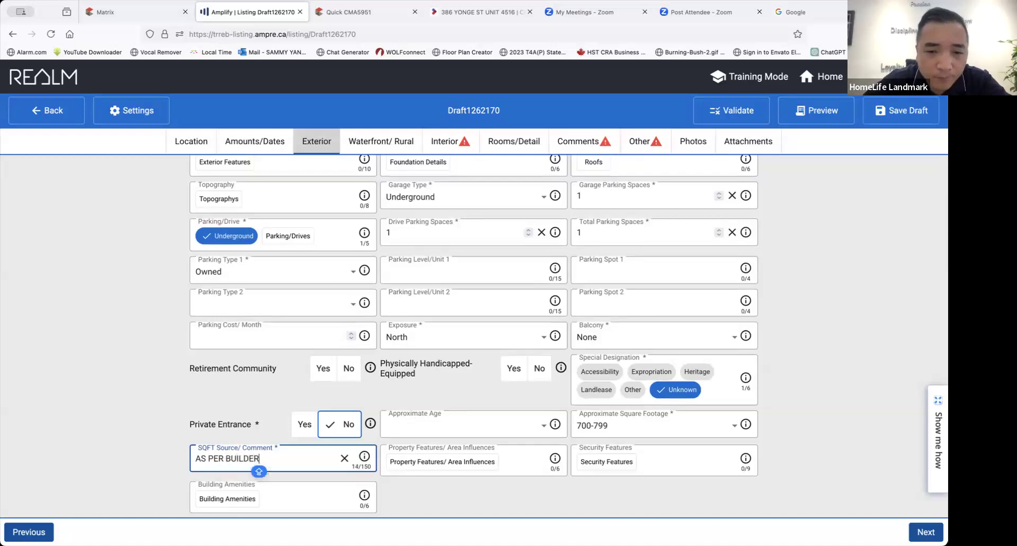
pyautogui.click(405, 482)
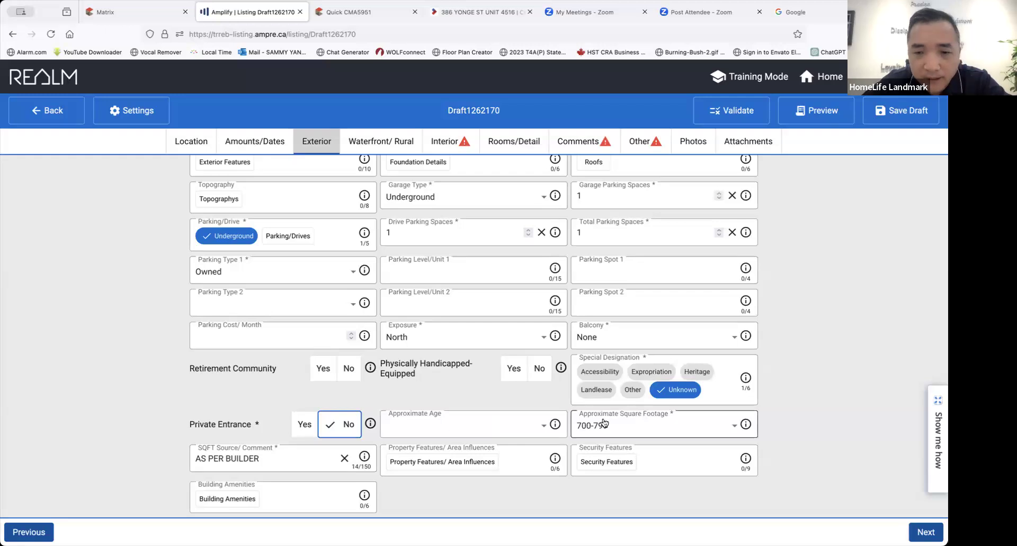
# - Add Other as an interior feature in the draft's Interior section
pyautogui.click(399, 133)
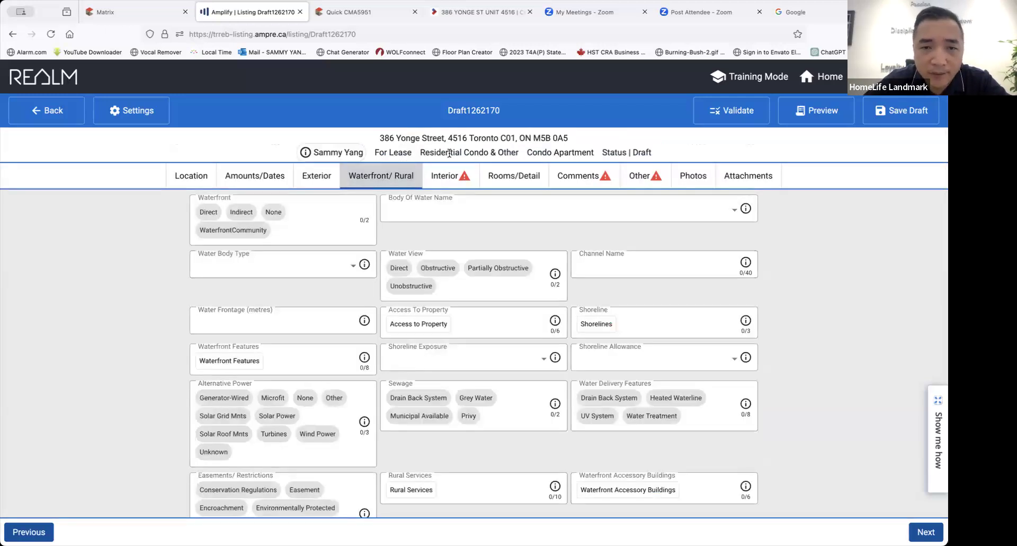
pyautogui.click(445, 176)
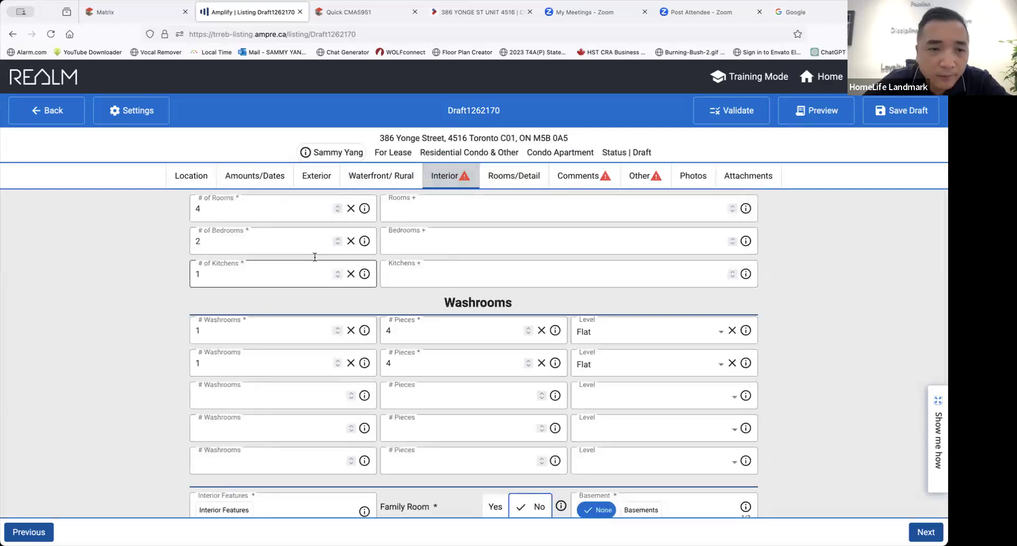
pyautogui.scroll(-5, 319, 316)
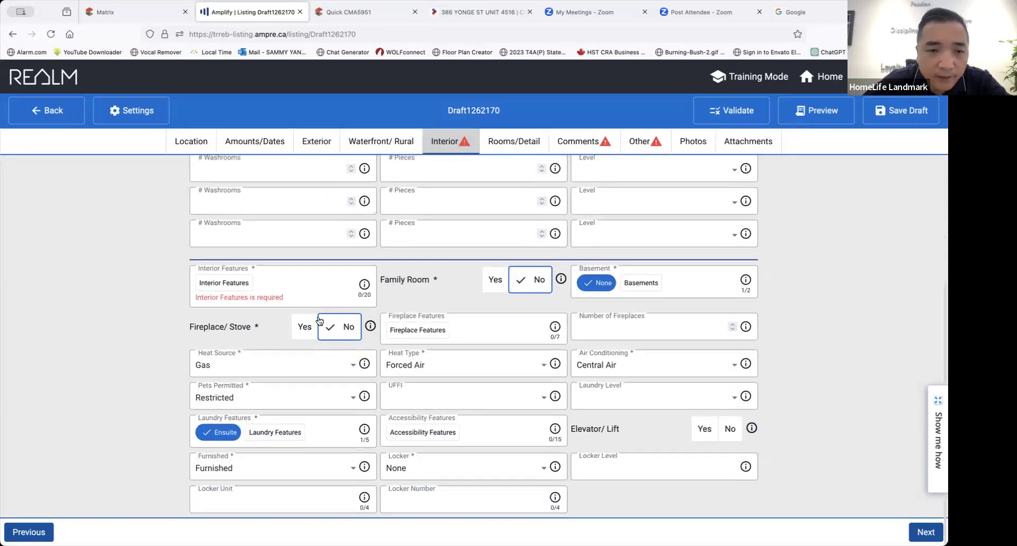
pyautogui.click(229, 284)
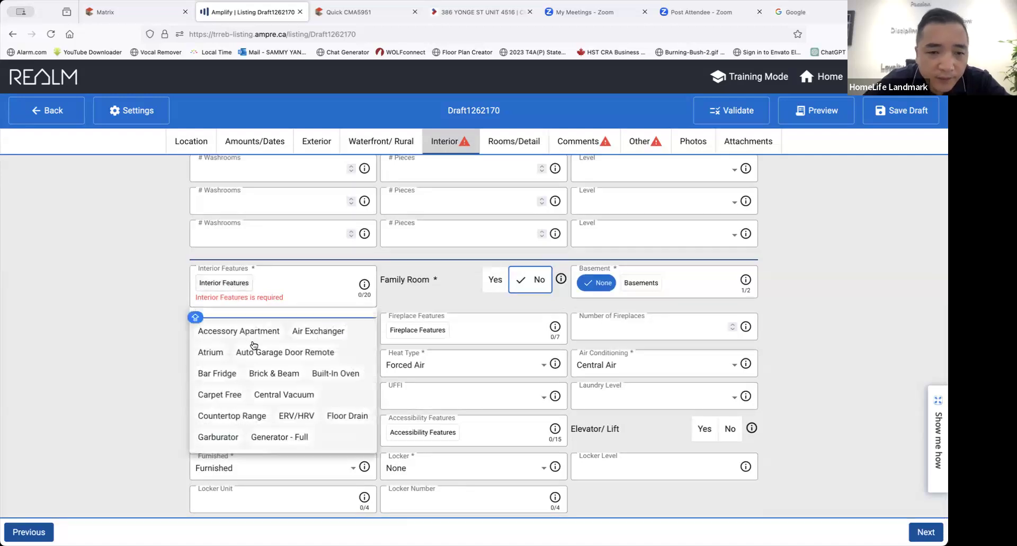
pyautogui.scroll(-2, 277, 373)
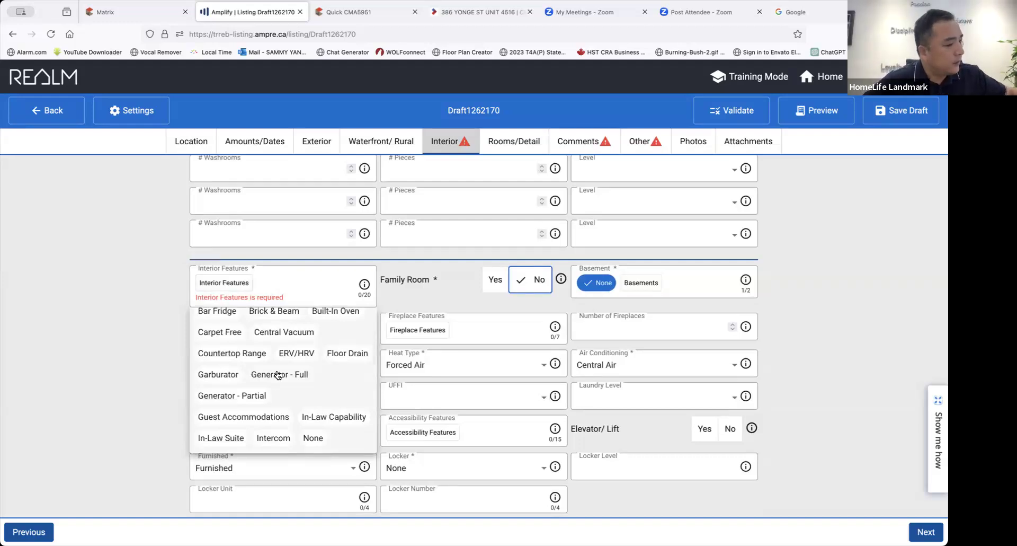
pyautogui.scroll(1, 278, 375)
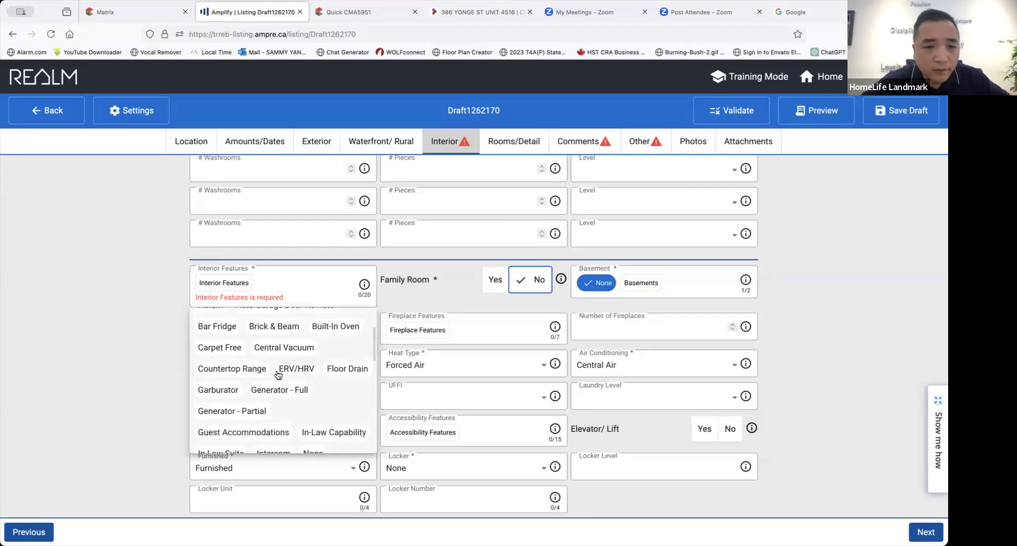
pyautogui.scroll(-3, 295, 398)
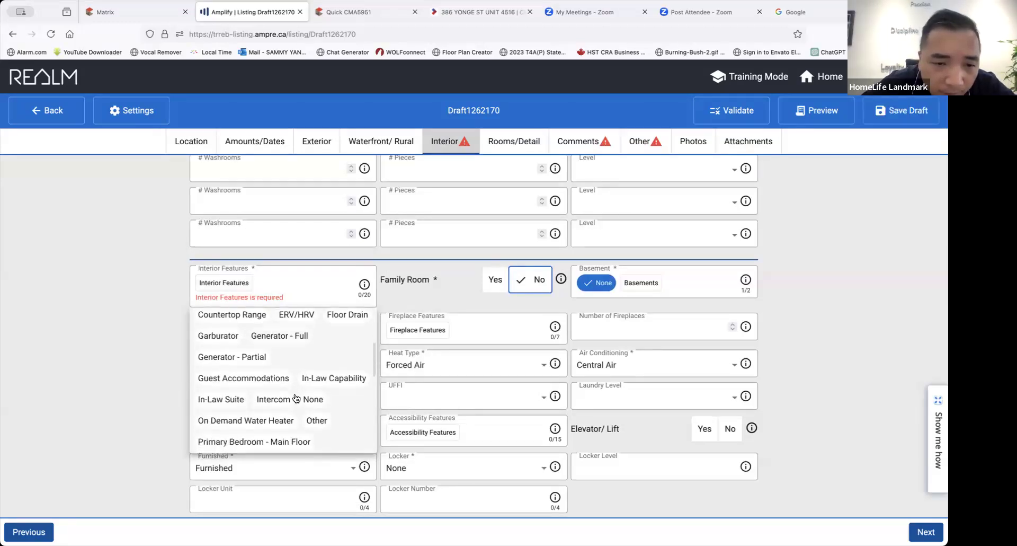
pyautogui.click(317, 420)
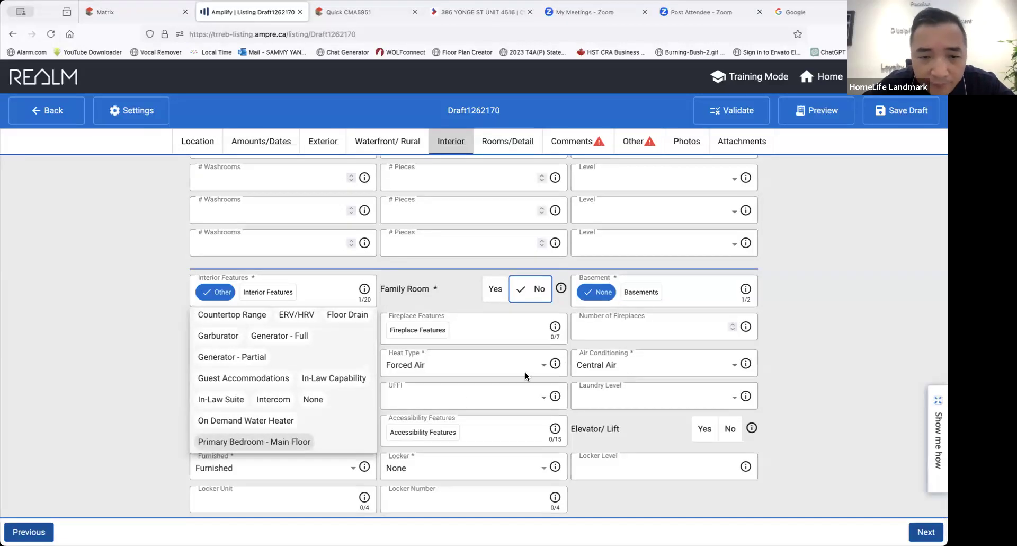
pyautogui.click(113, 412)
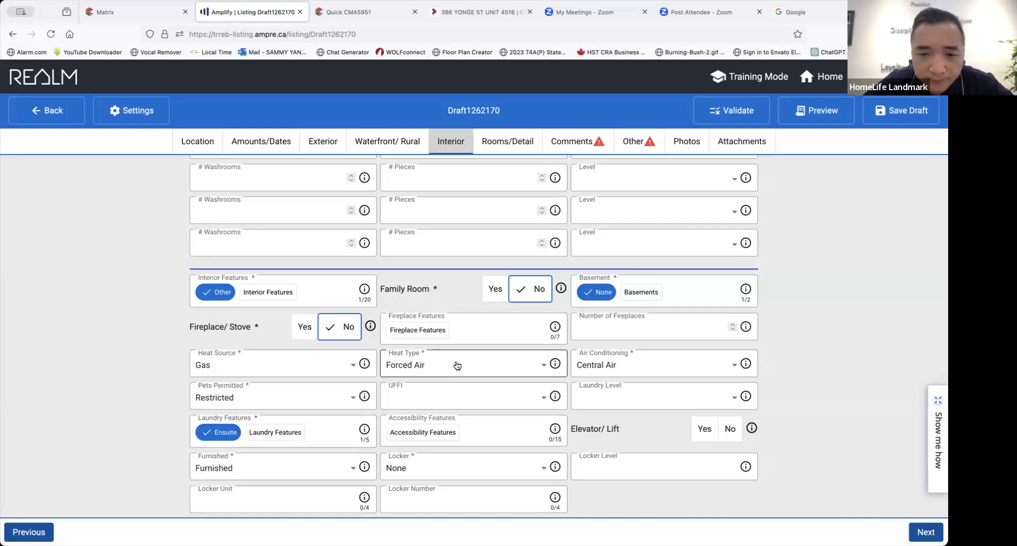
# - Review the five prefilled Rooms/Detail entries, then bring up the Matrix listing for unit 4516
pyautogui.click(504, 150)
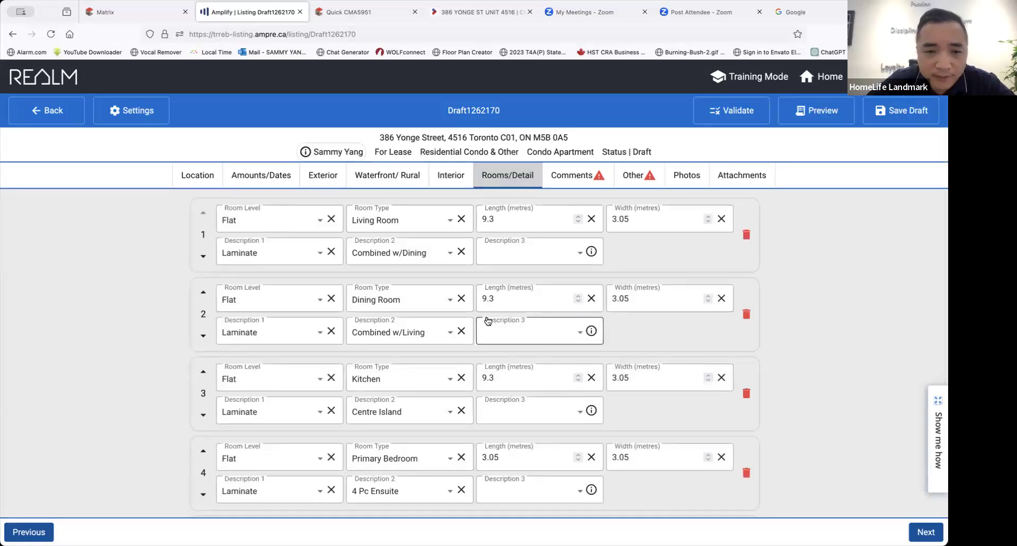
pyautogui.scroll(-3, 488, 320)
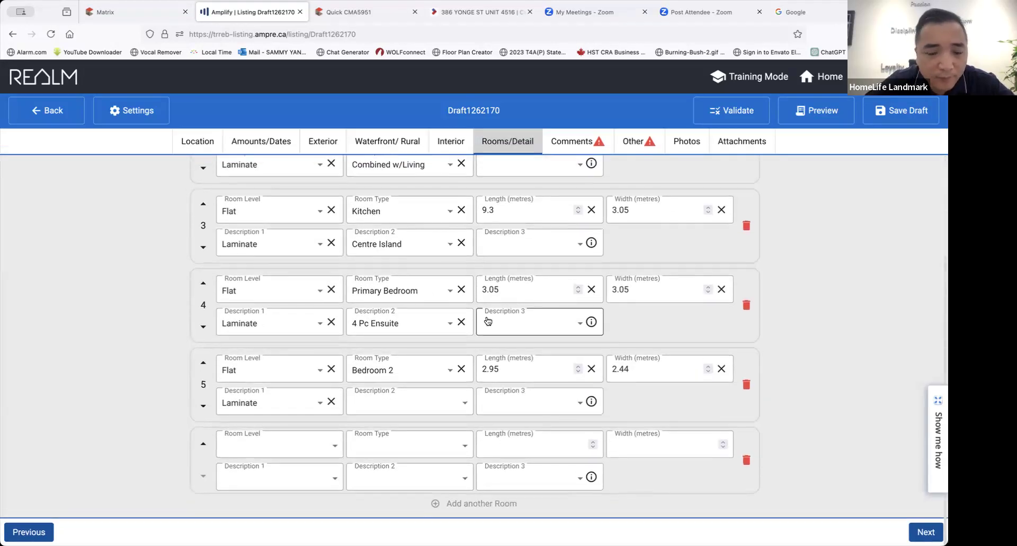
pyautogui.scroll(4, 488, 321)
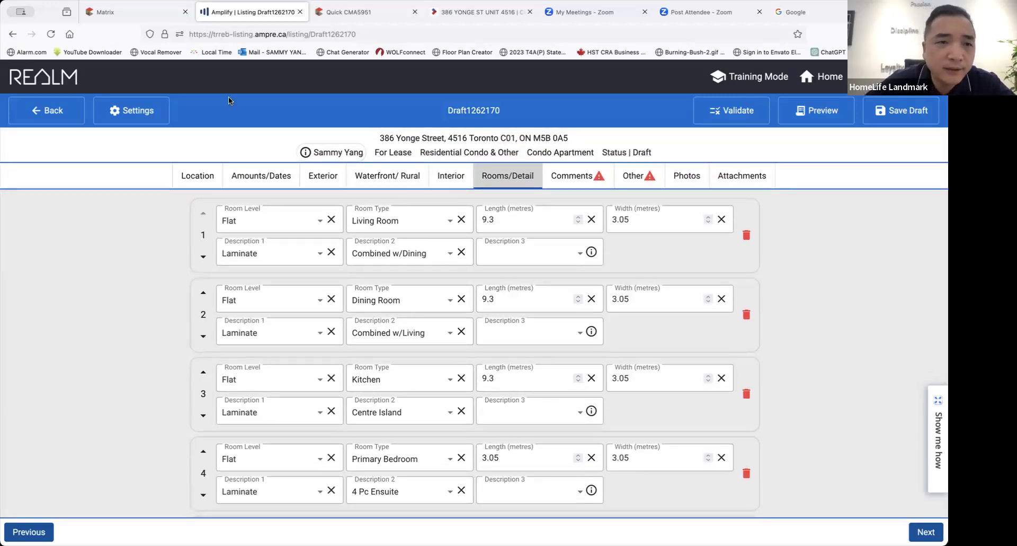
pyautogui.click(108, 11)
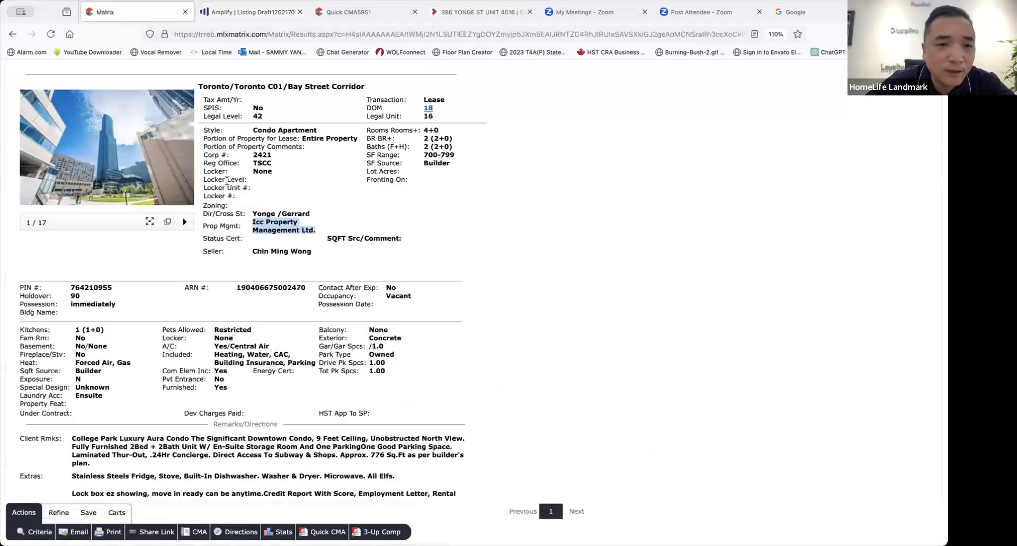
# - Page through the Matrix photos to the living room shot (9/17), then go back to REALM
pyautogui.scroll(3, 197, 162)
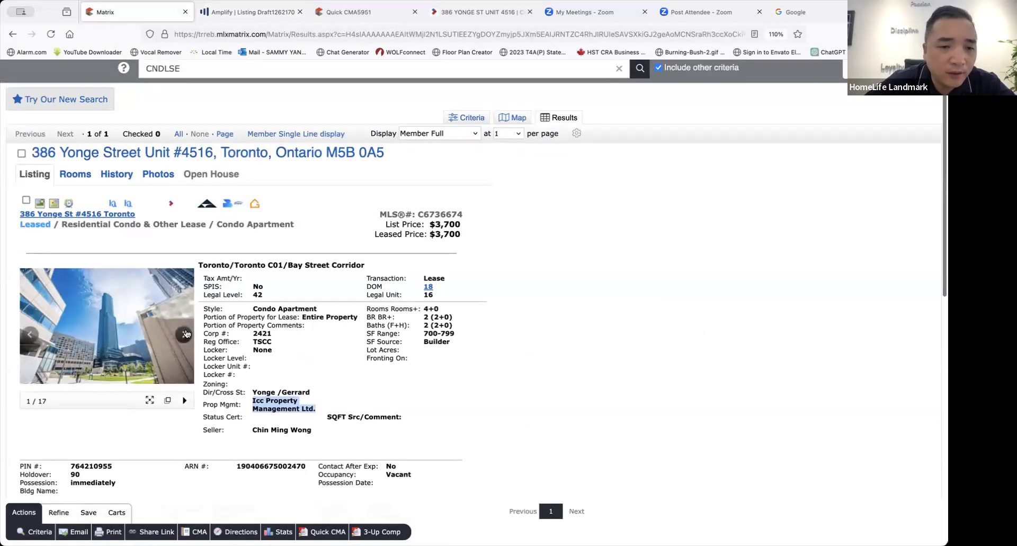
pyautogui.click(184, 335)
pyautogui.click(184, 334)
pyautogui.click(184, 335)
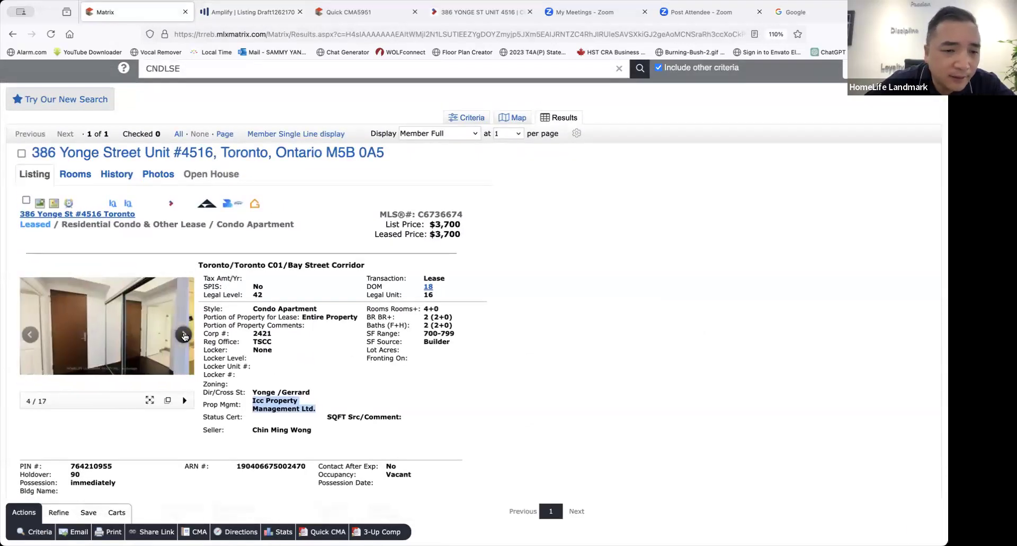
pyautogui.click(184, 334)
pyautogui.click(184, 335)
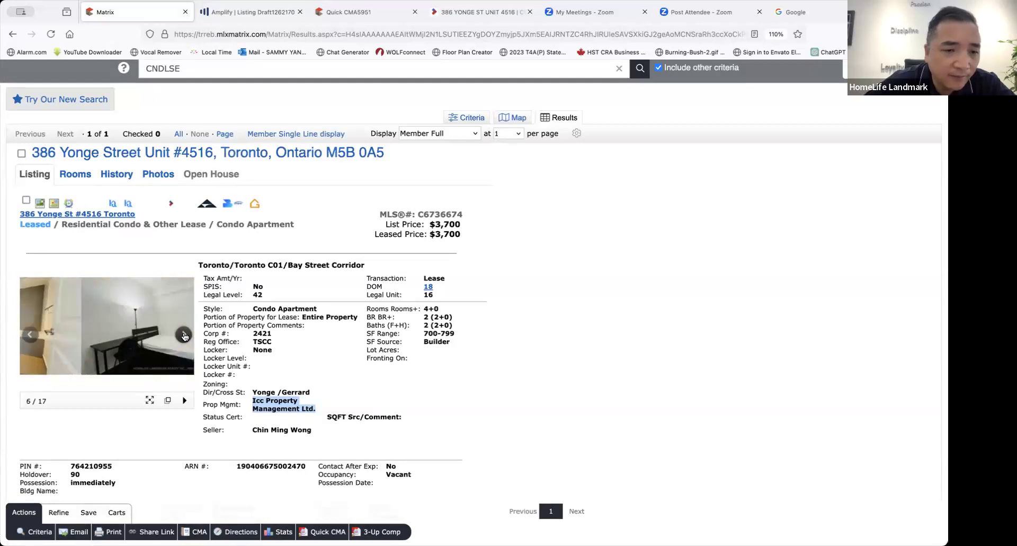
pyautogui.click(184, 336)
pyautogui.click(184, 336)
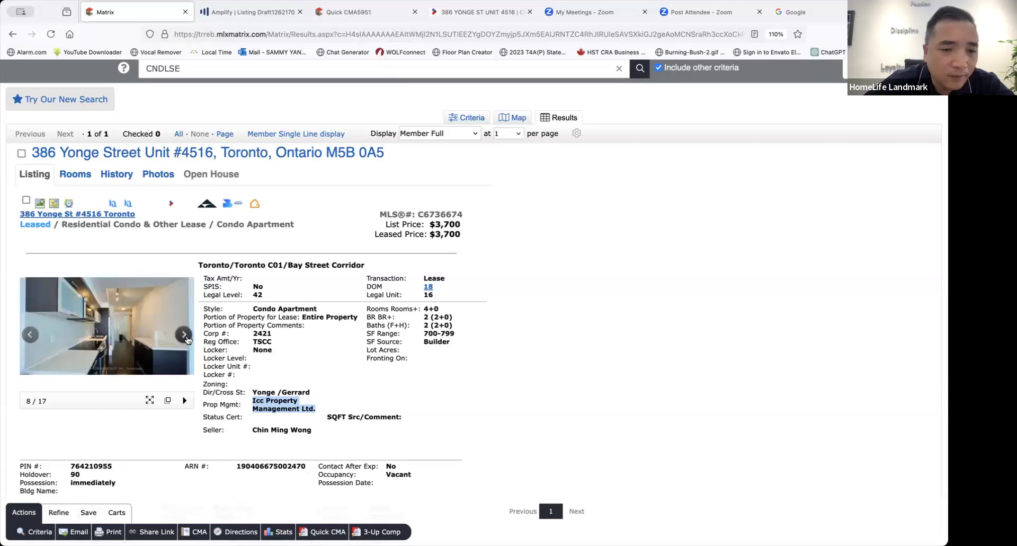
pyautogui.click(184, 335)
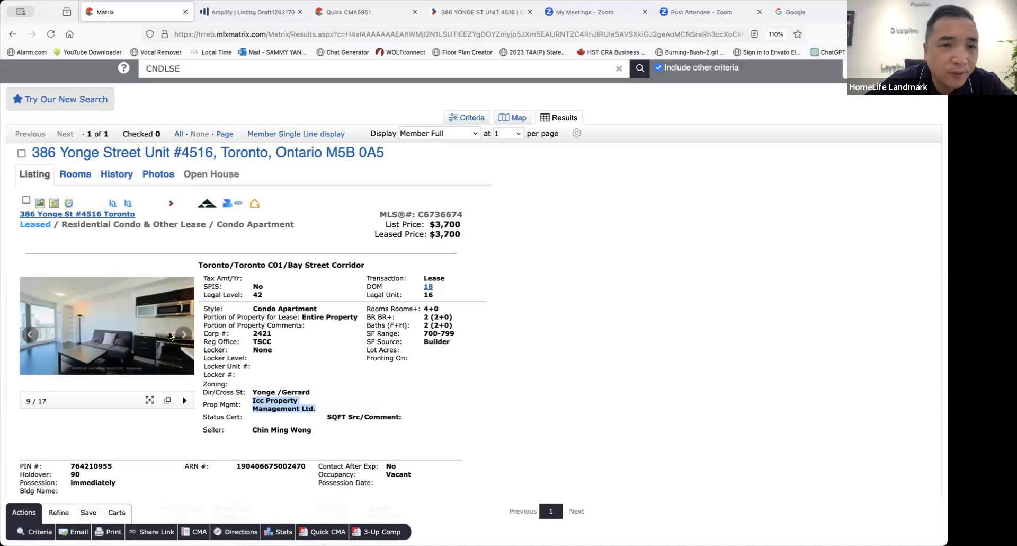
pyautogui.click(271, 17)
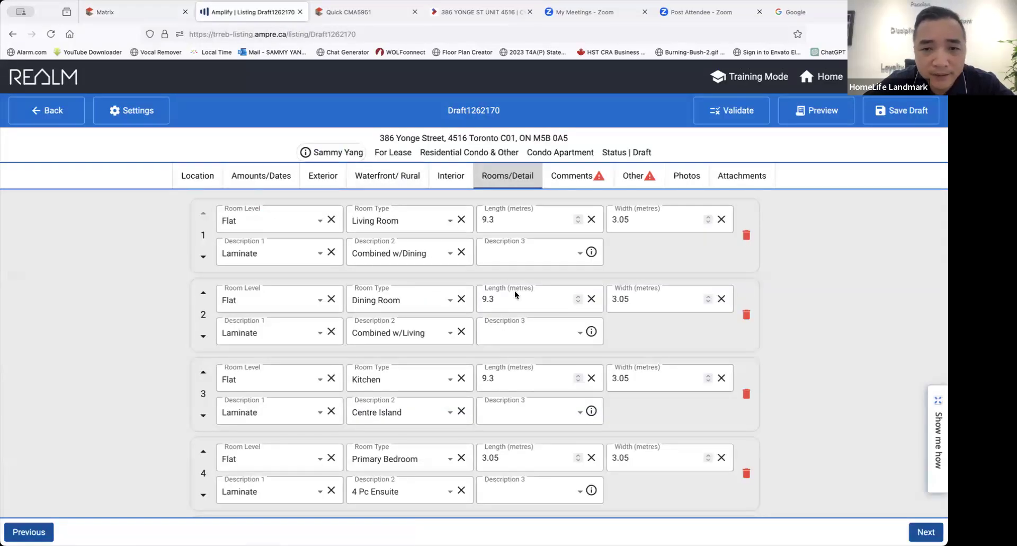
# - Compare the empty Comments fields with the Matrix remarks, then open the draft's Other section
pyautogui.click(581, 181)
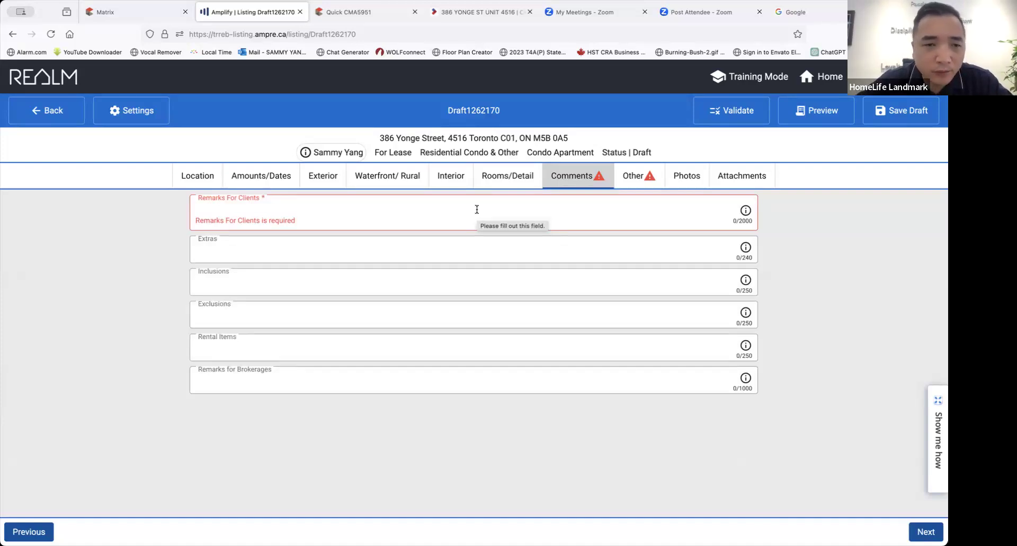
pyautogui.click(140, 14)
pyautogui.press('super+plus')
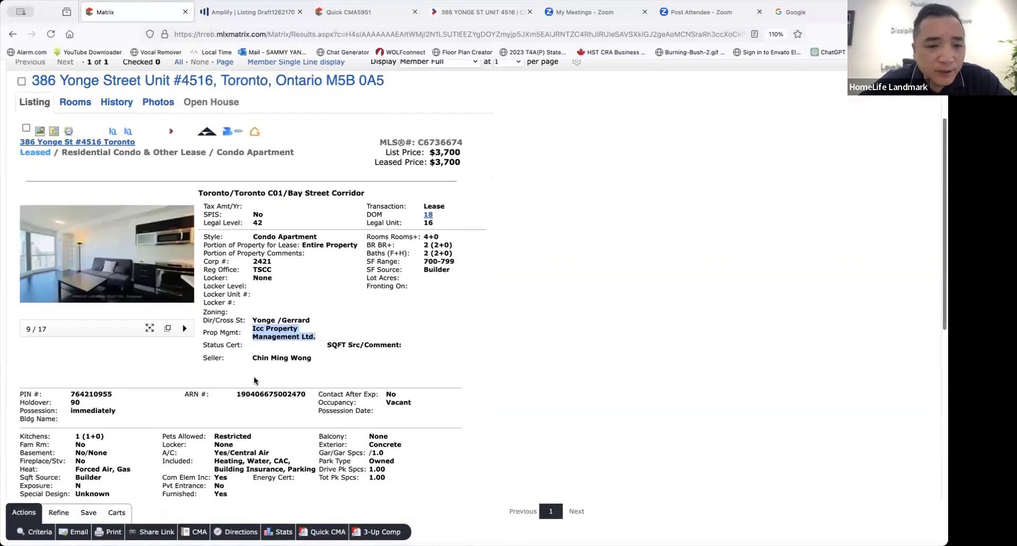
pyautogui.scroll(-5, 254, 380)
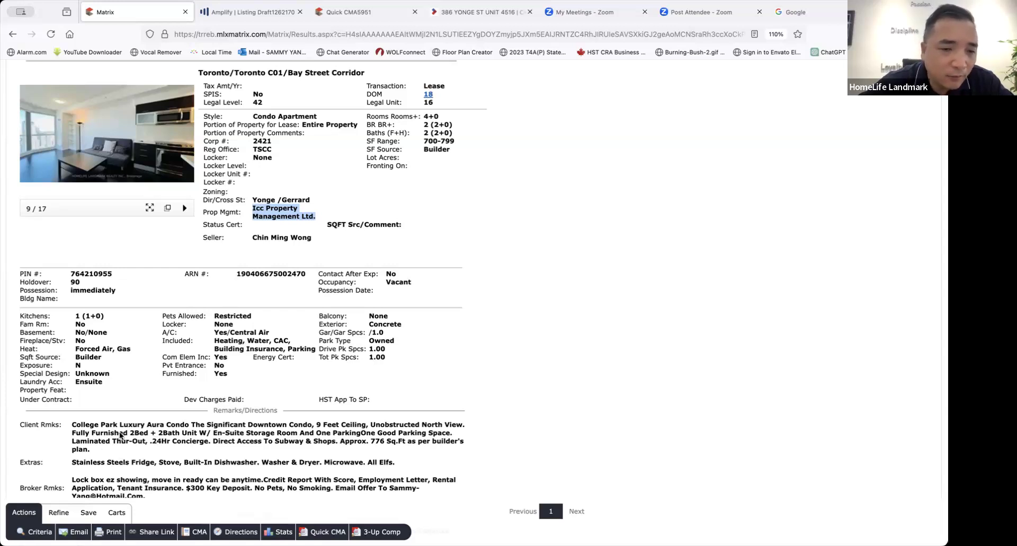
pyautogui.scroll(-1, 192, 411)
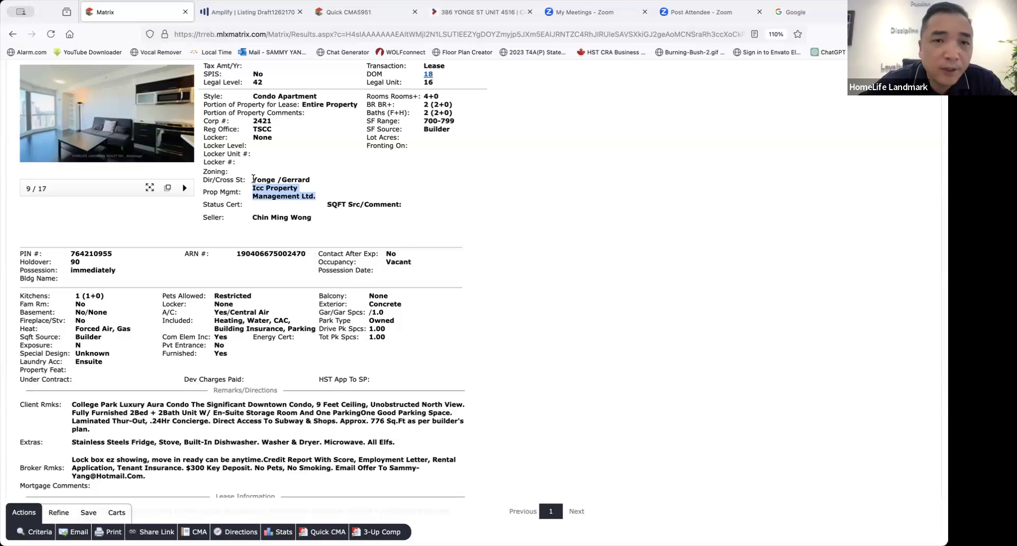
pyautogui.click(250, 12)
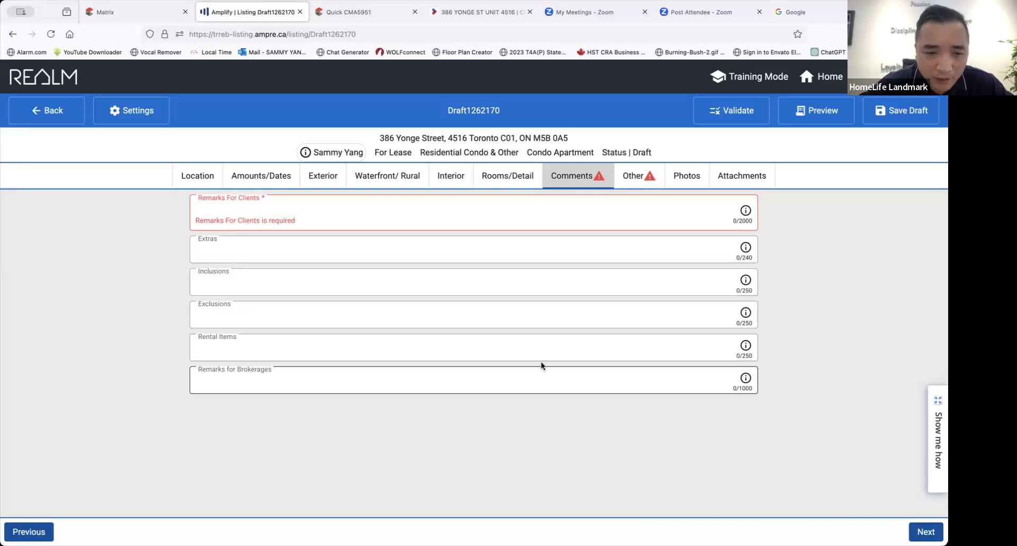
pyautogui.click(638, 180)
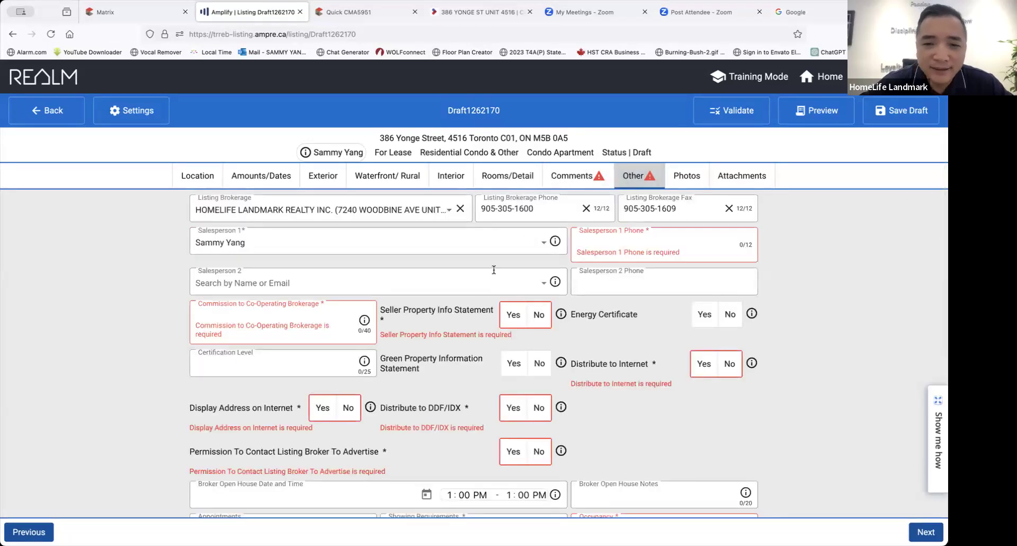
# - Enter the salesperson's phone number in Salesperson 1 Phone
pyautogui.click(597, 238)
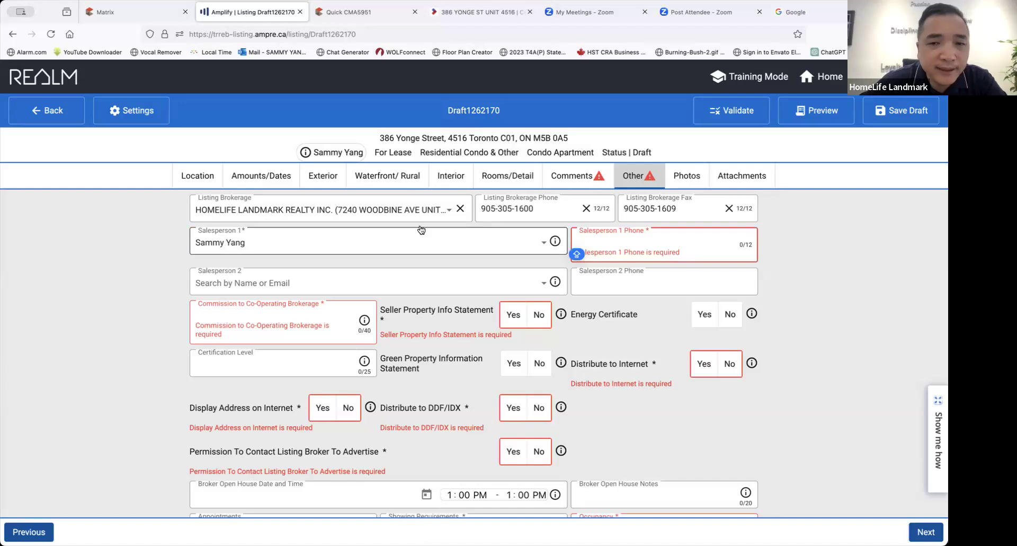
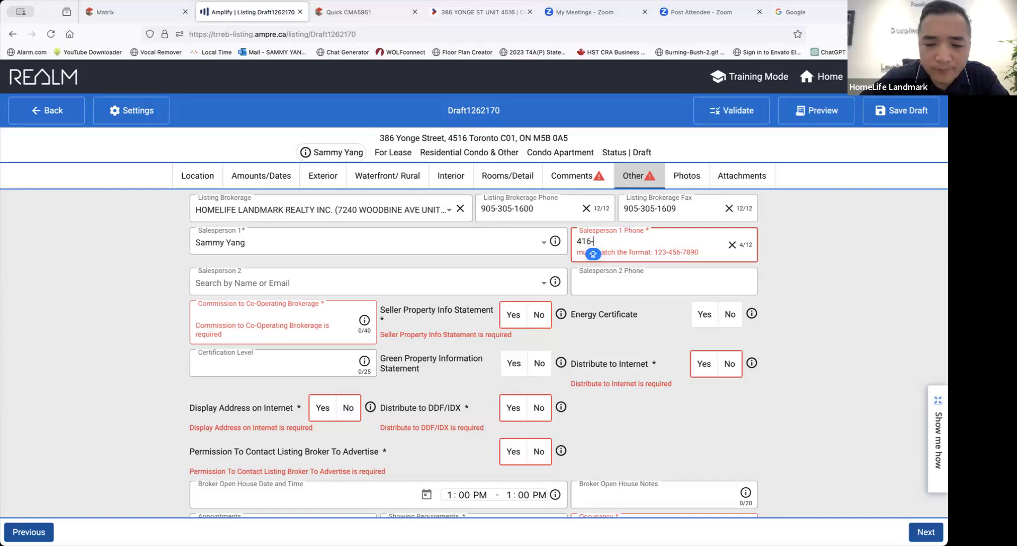
pyautogui.click(835, 262)
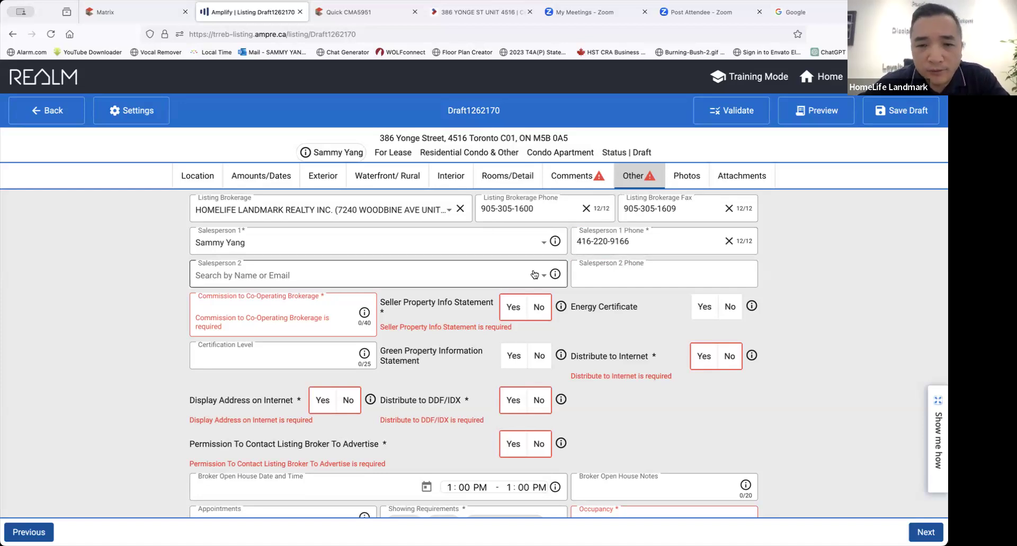
# - Set co-operating brokerage commission to '1/2 MONTH RENT' and Seller Property Info Statement to No
pyautogui.click(327, 305)
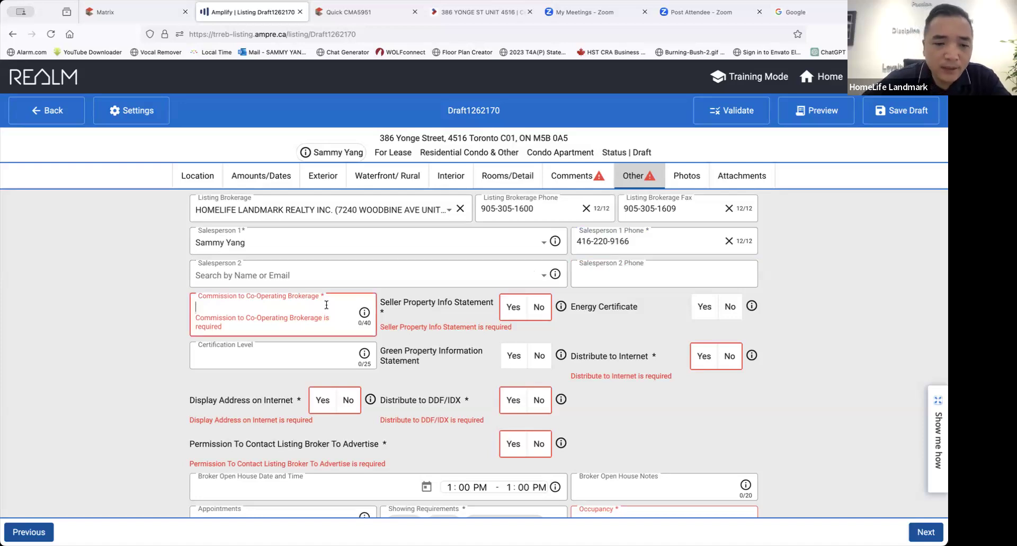
pyautogui.write('1/2')
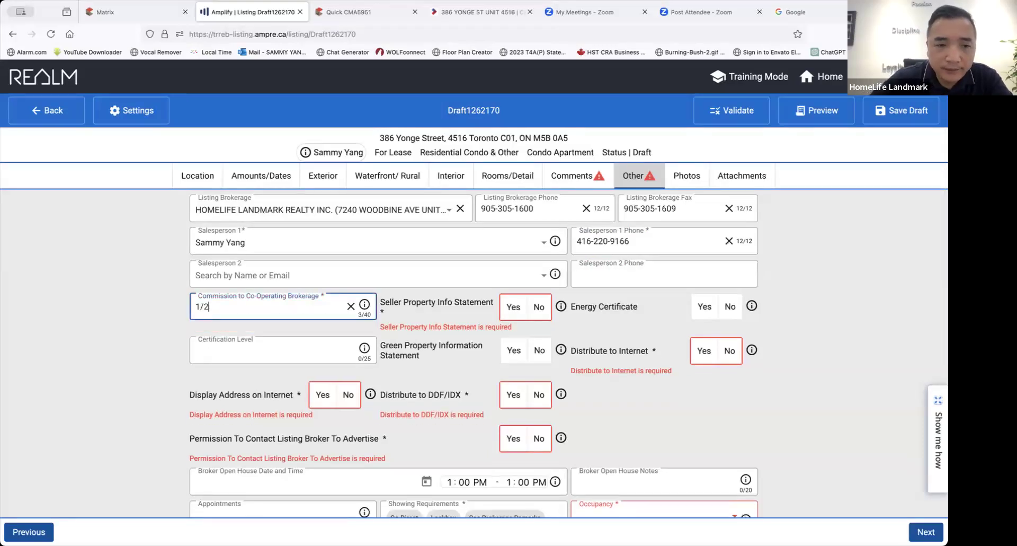
pyautogui.write(' REE')
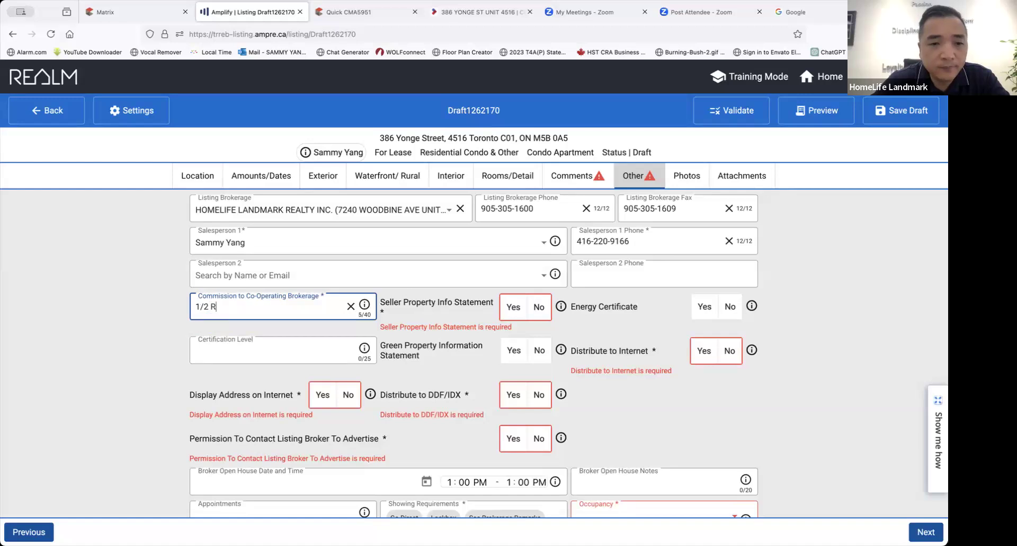
pyautogui.press('BackSpace')
pyautogui.press('BackSpace')
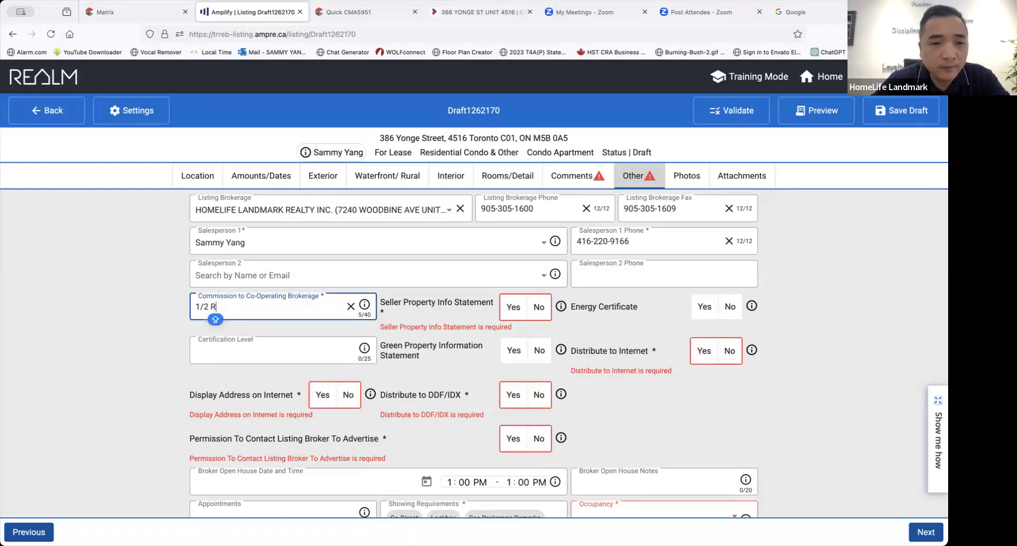
pyautogui.press('BackSpace')
pyautogui.write('MOTH')
pyautogui.press('BackSpace')
pyautogui.press('BackSpace')
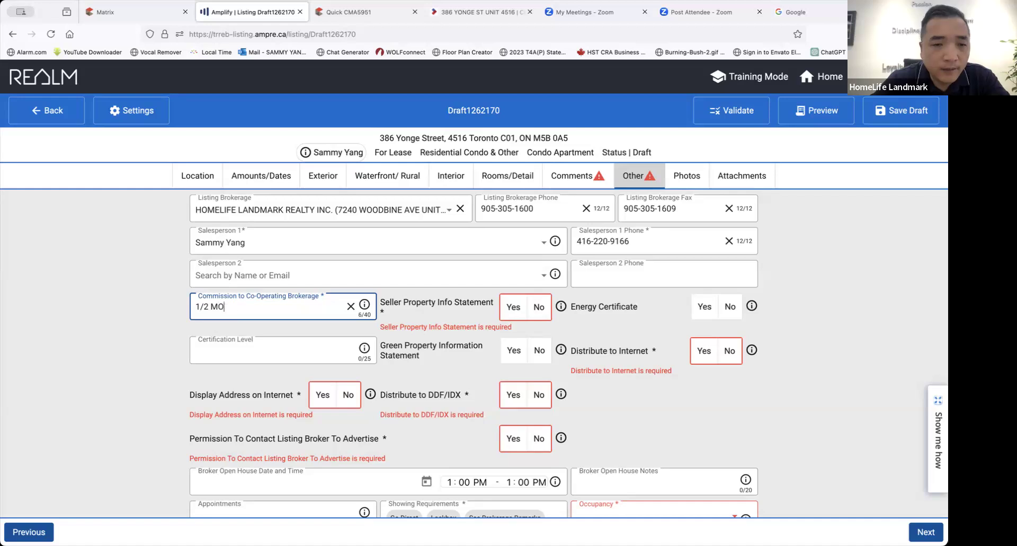
pyautogui.write('NTH RENT')
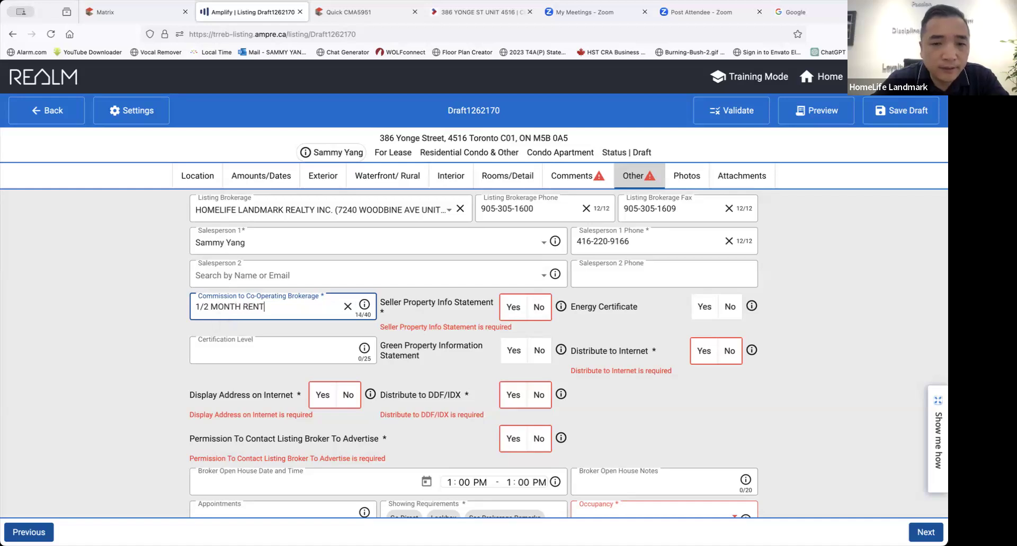
pyautogui.press('Tab')
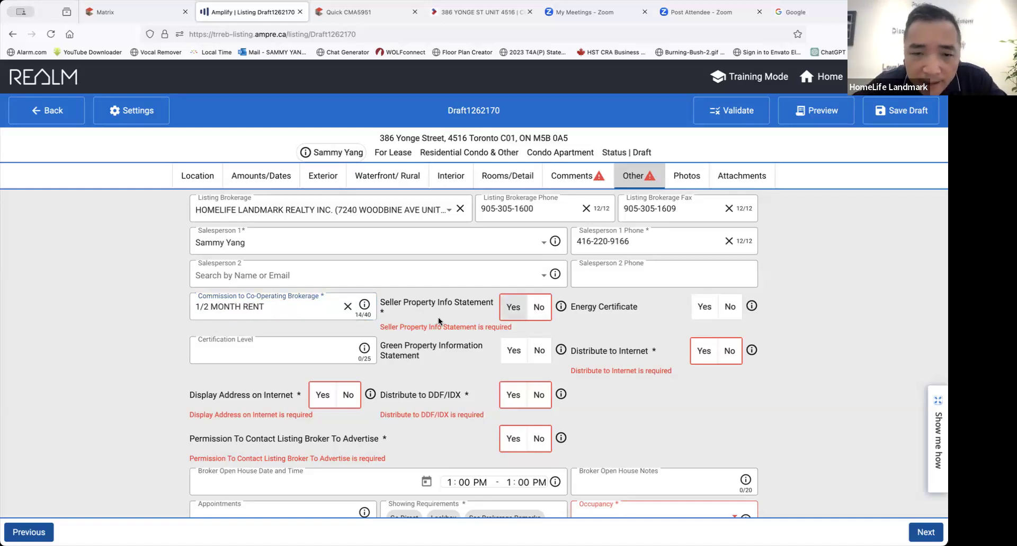
pyautogui.click(539, 312)
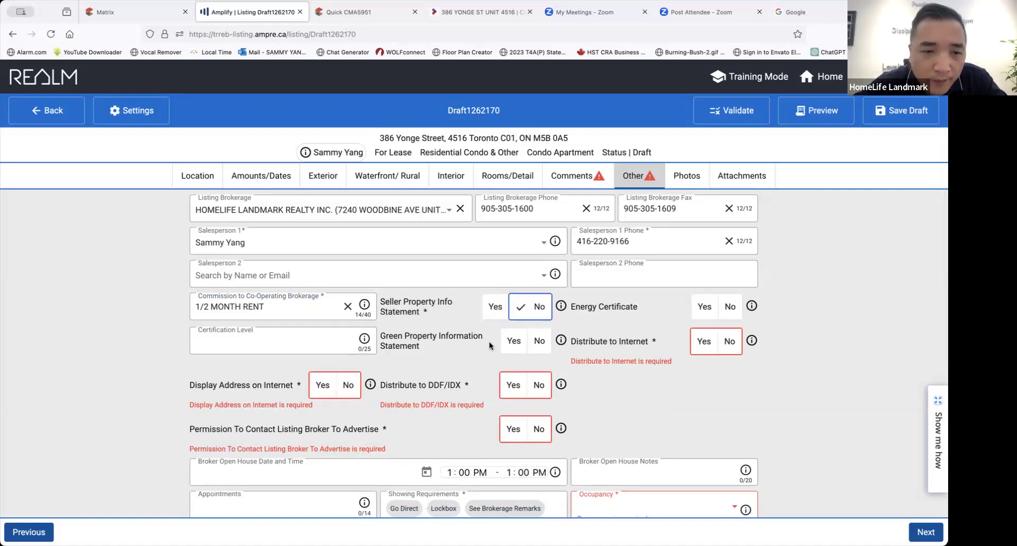
# - Set Distribute to Internet, Display Address, DDF/IDX and Permission to Advertise all to Yes
pyautogui.click(706, 346)
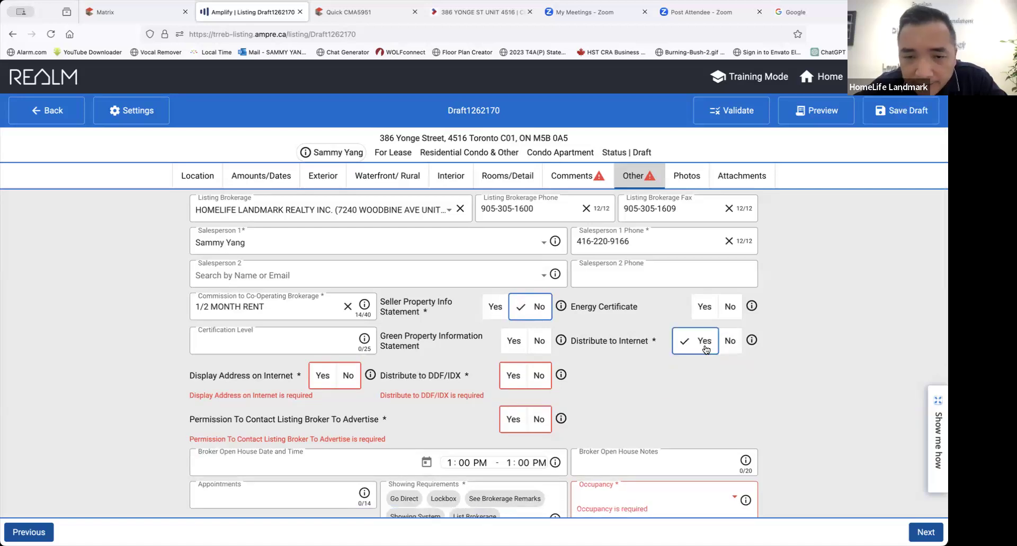
pyautogui.click(319, 375)
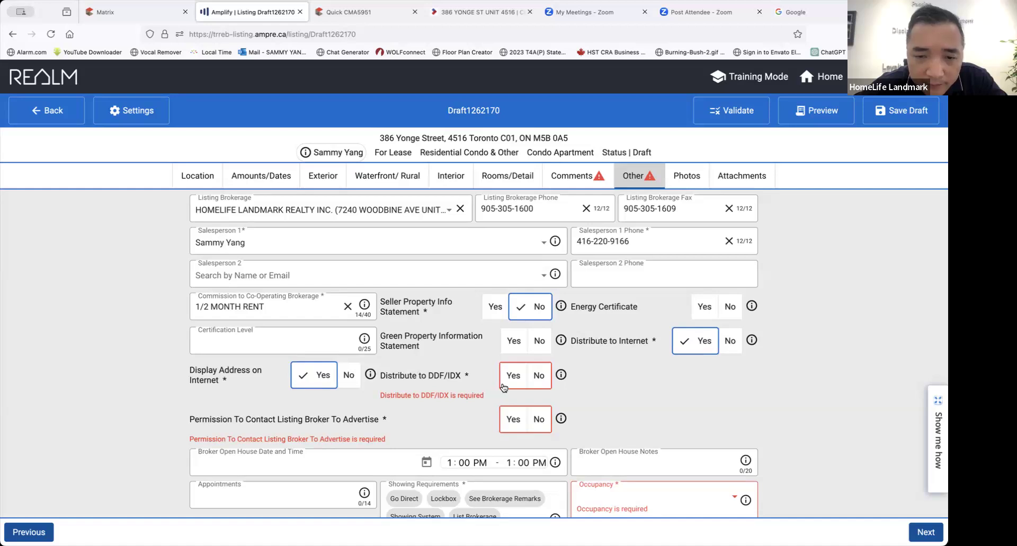
pyautogui.click(505, 385)
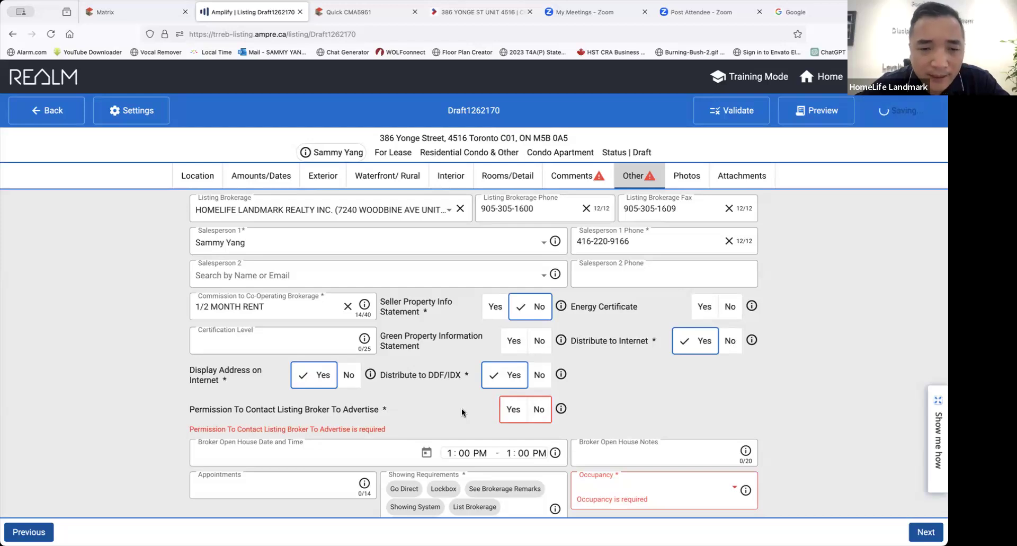
pyautogui.click(510, 409)
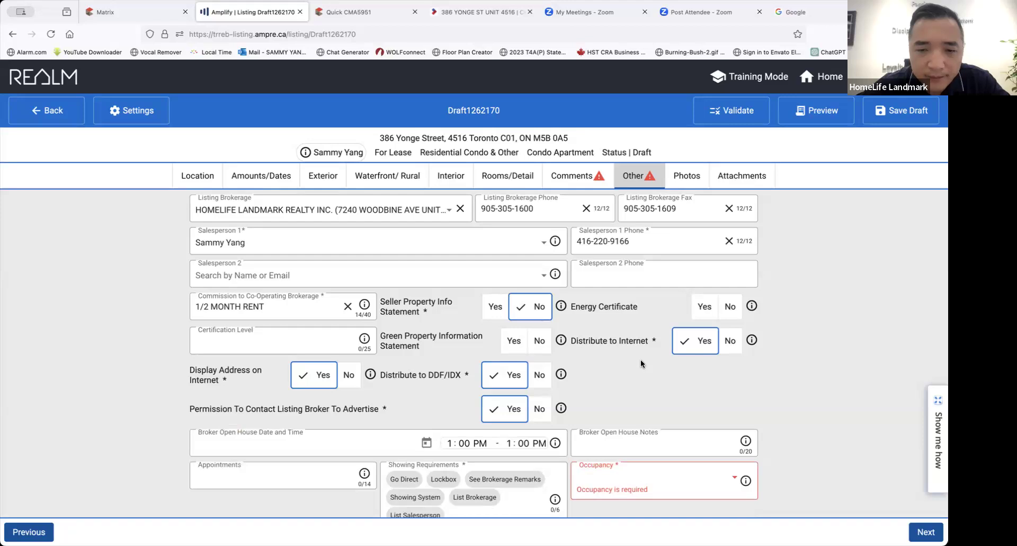
# - Set occupancy to Tenant, showings to Showing System, Contact After Expired to No, then open Photos
pyautogui.scroll(-2, 704, 431)
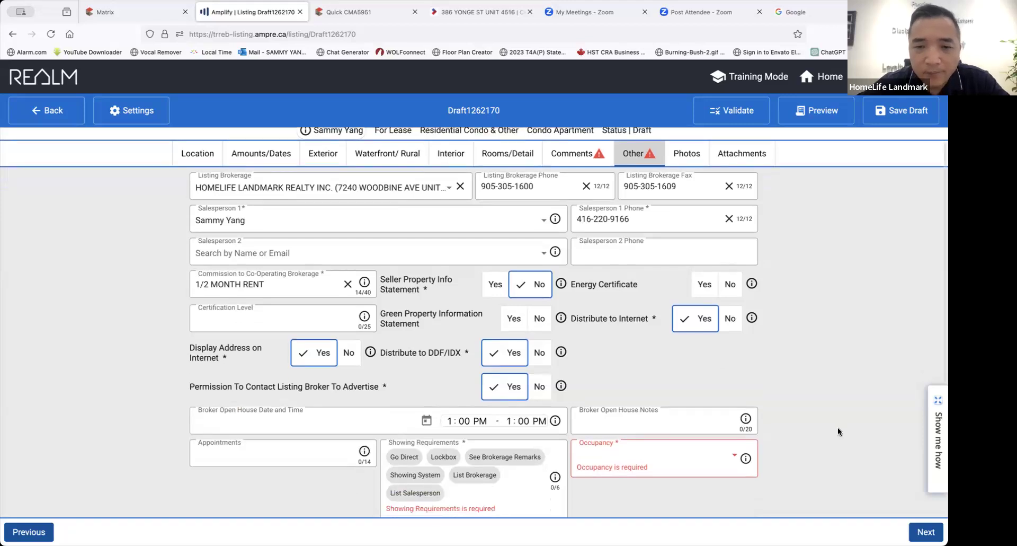
pyautogui.click(703, 431)
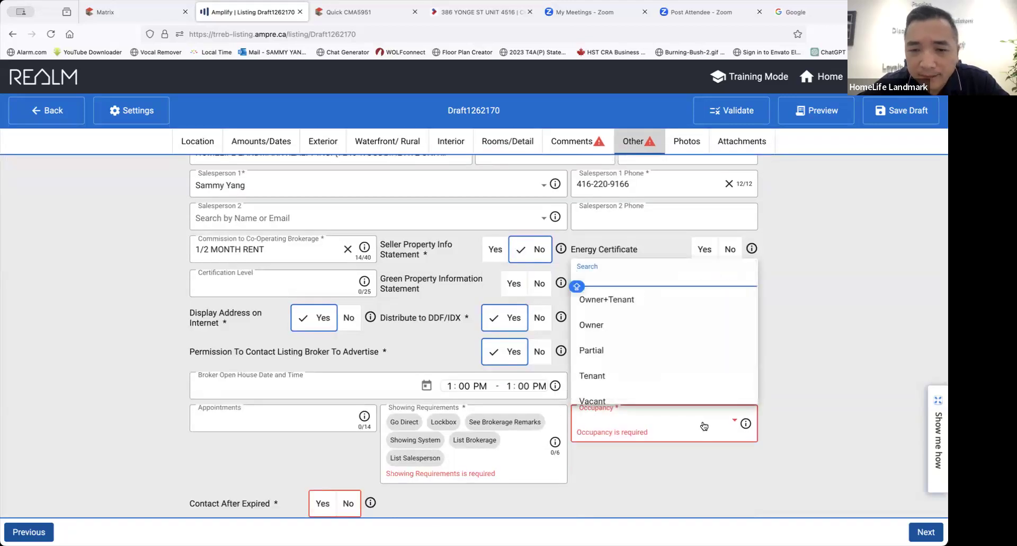
pyautogui.click(641, 376)
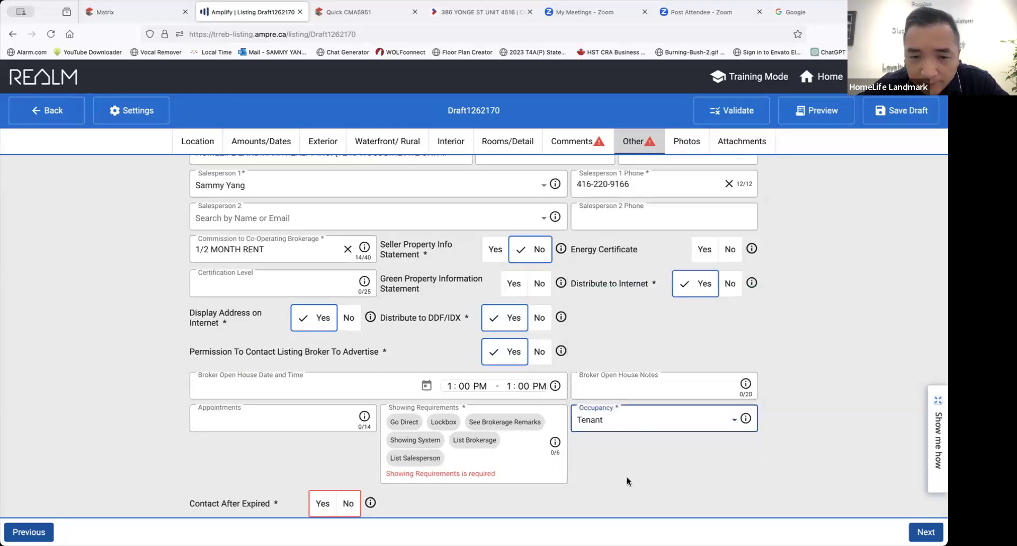
pyautogui.scroll(-3, 628, 477)
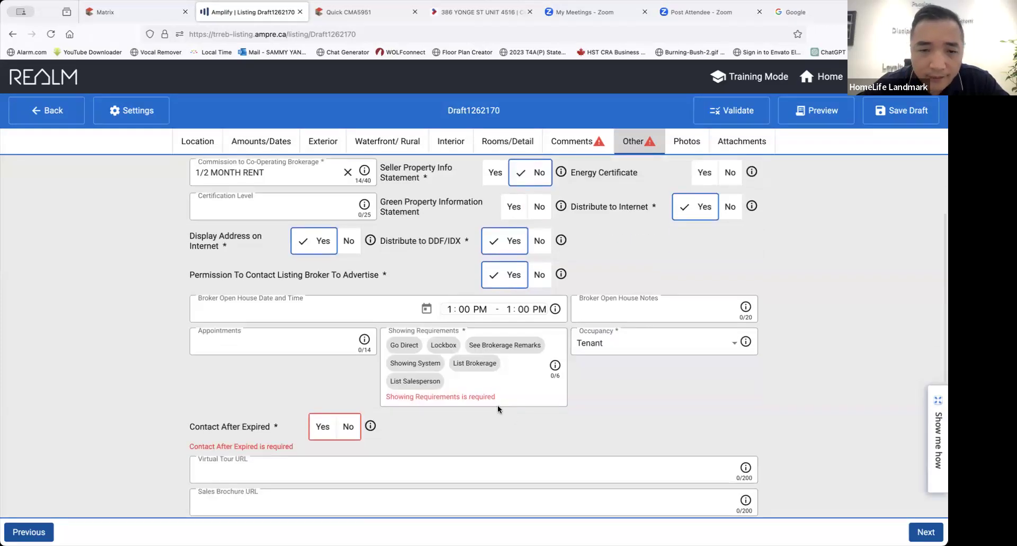
pyautogui.click(421, 369)
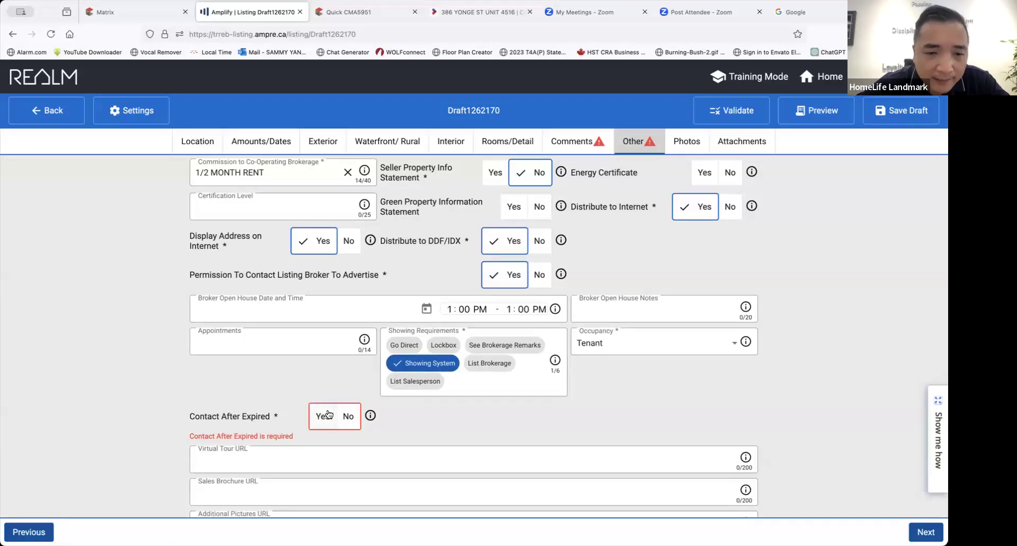
pyautogui.click(349, 417)
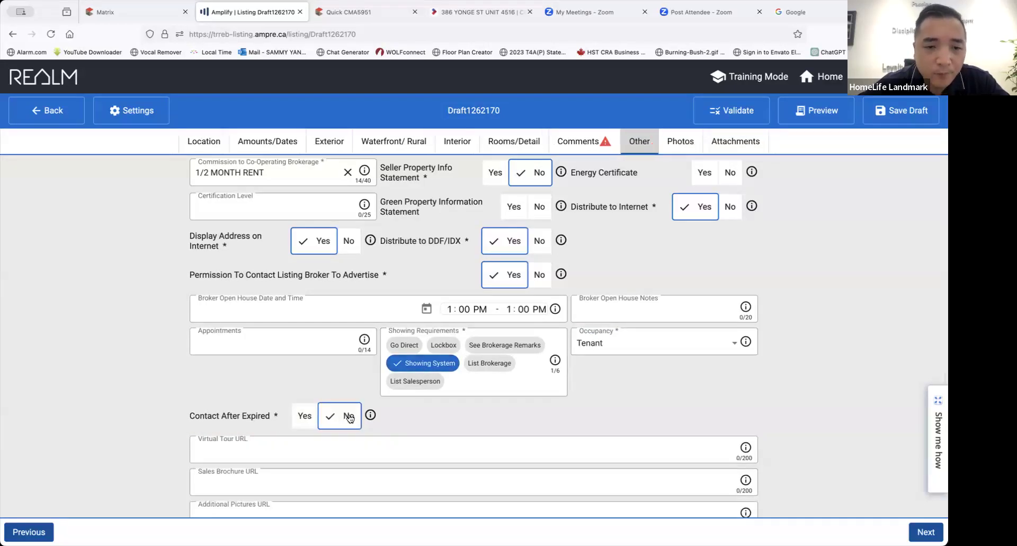
pyautogui.scroll(-3, 224, 416)
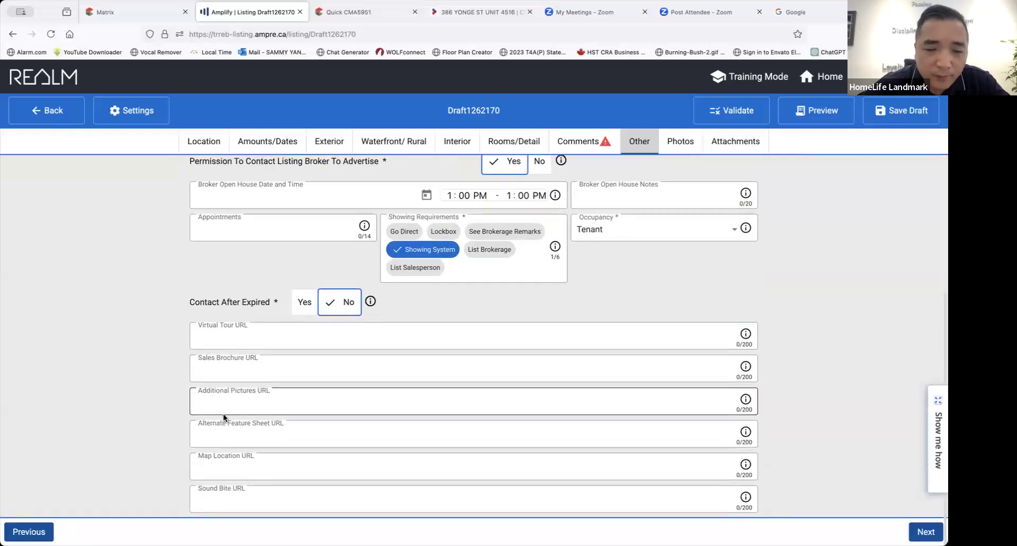
pyautogui.scroll(6, 224, 413)
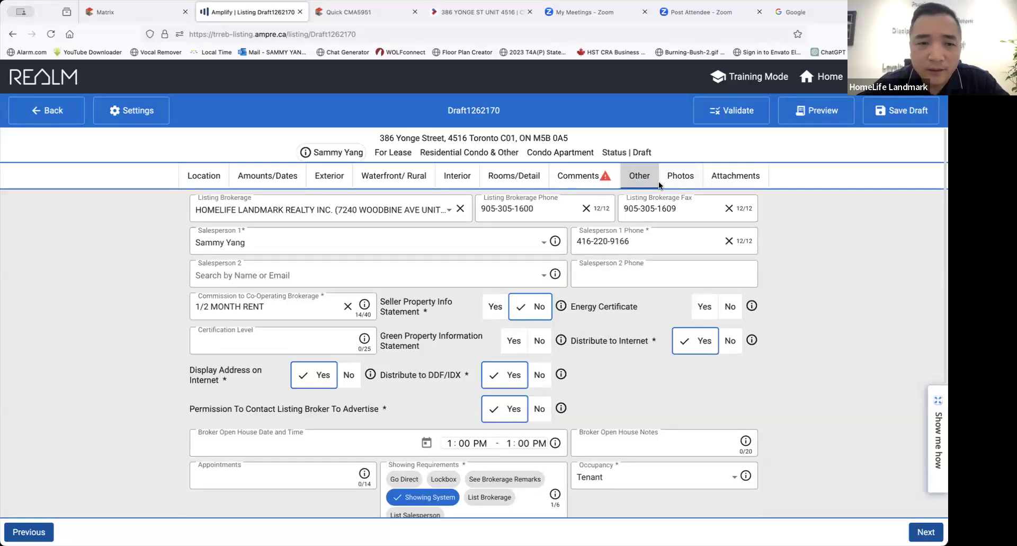
pyautogui.click(677, 175)
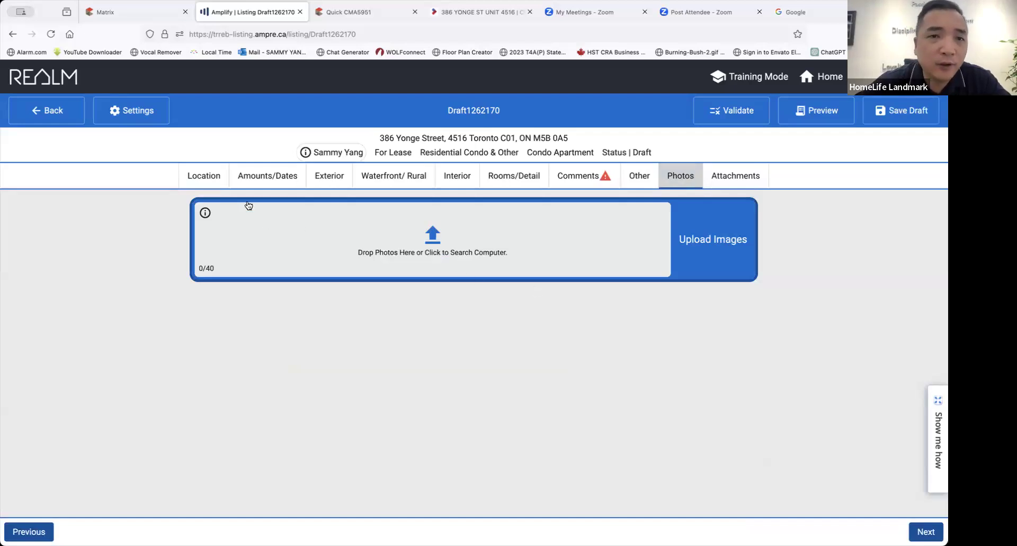
# - View the existing listing's photo enlarged in Matrix, then return to the REALM draft
pyautogui.click(127, 20)
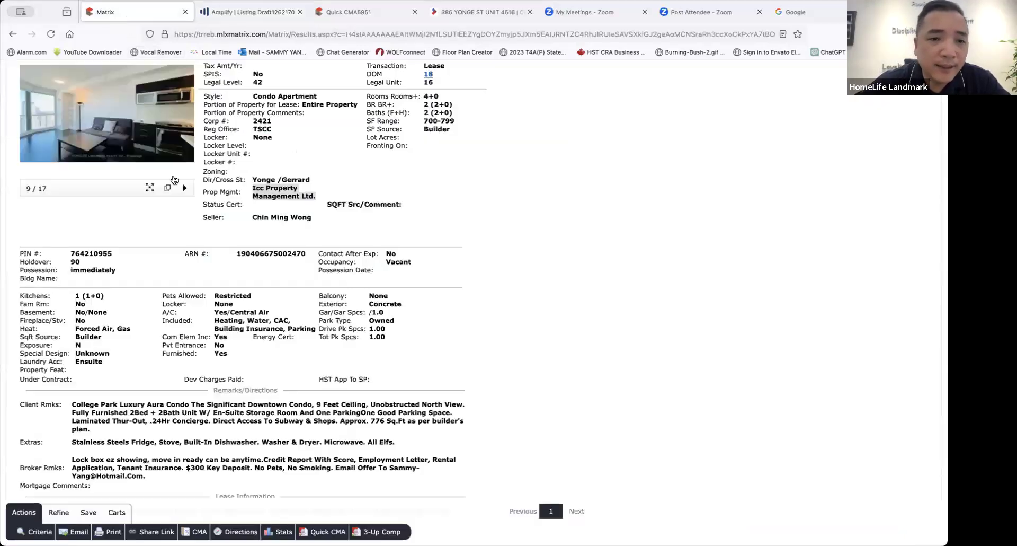
pyautogui.click(112, 123)
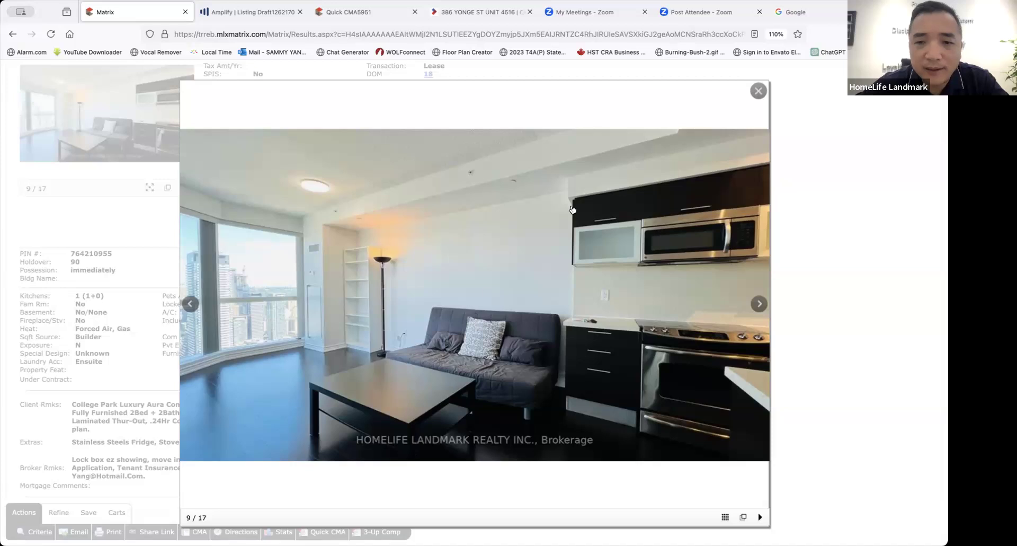
pyautogui.click(758, 91)
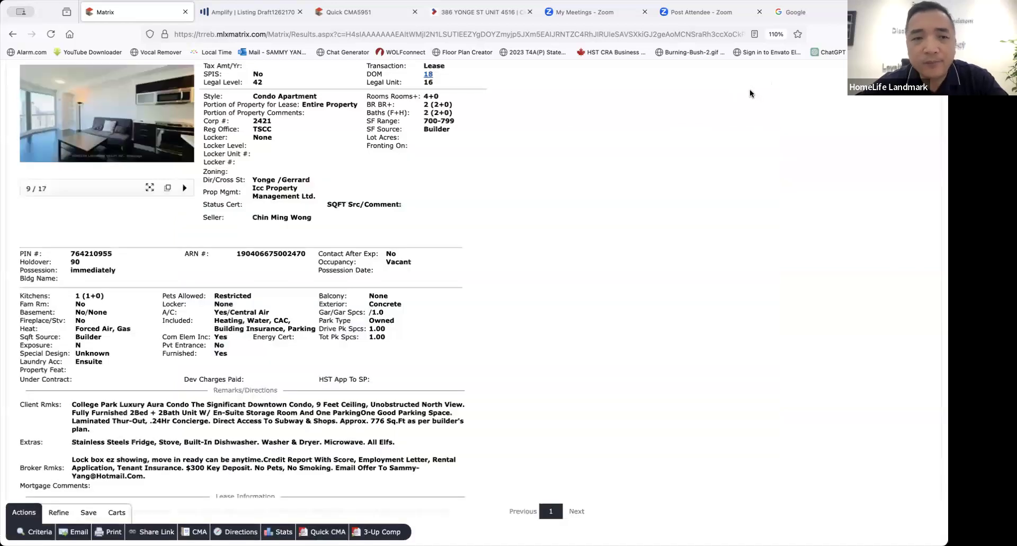
pyautogui.scroll(2, 710, 192)
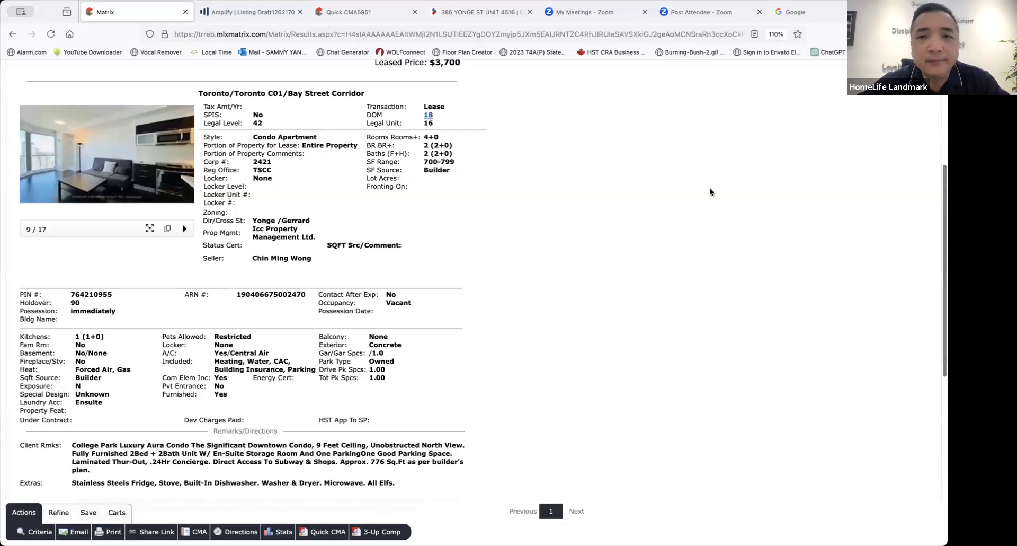
pyautogui.click(264, 21)
# - Check the Attachments and Comments sections, then generate the MLS Data Information Form preview
pyautogui.click(747, 177)
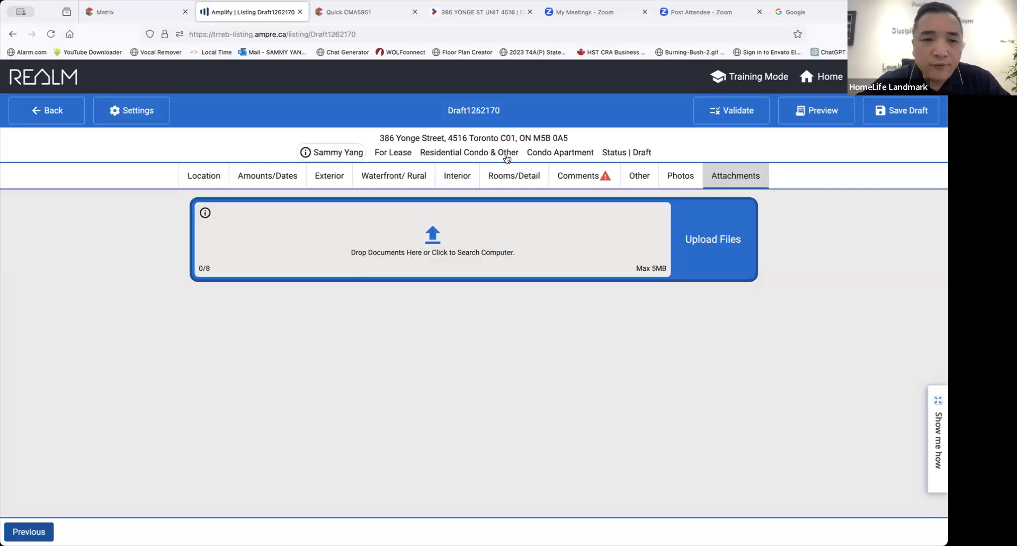
pyautogui.click(583, 175)
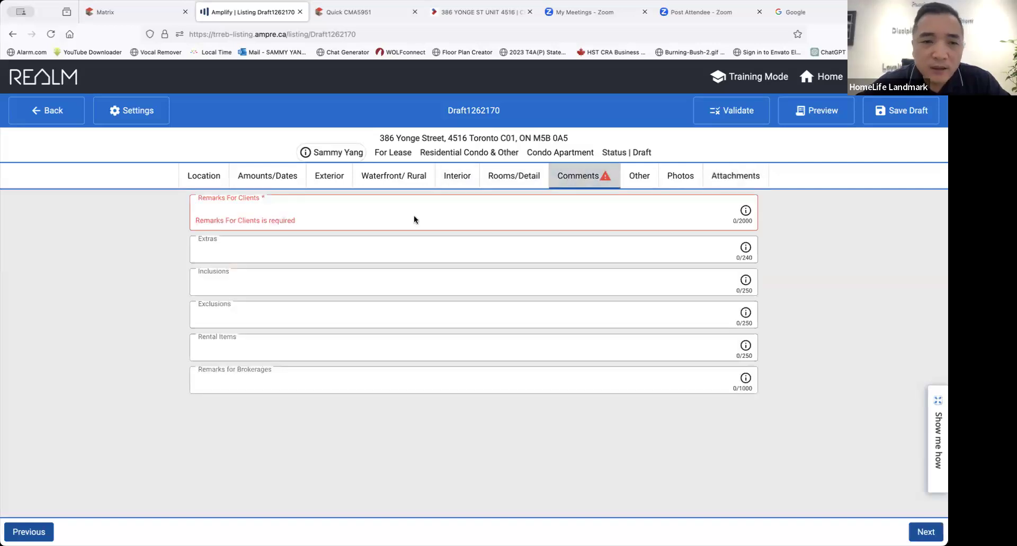
pyautogui.click(829, 112)
pyautogui.click(856, 159)
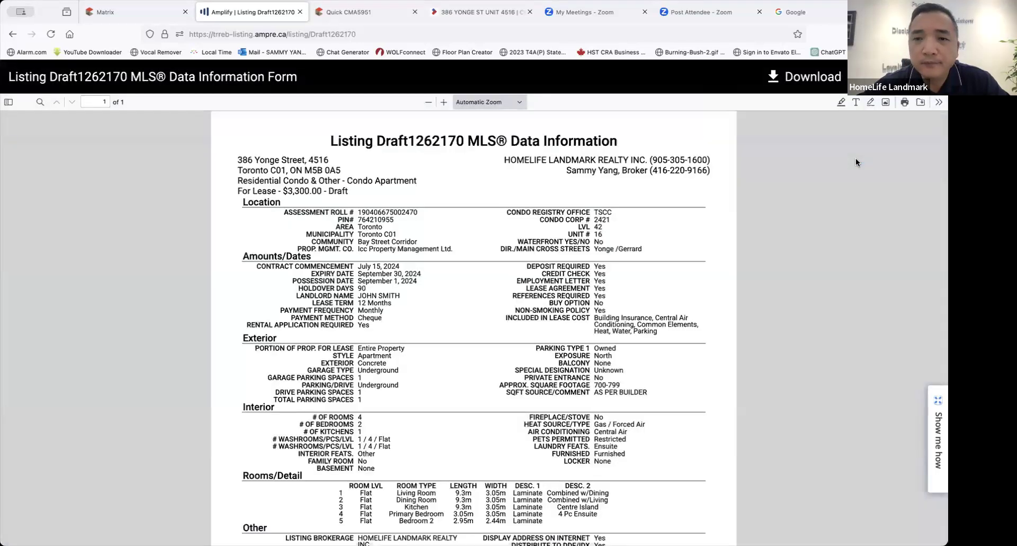
pyautogui.scroll(-6, 624, 311)
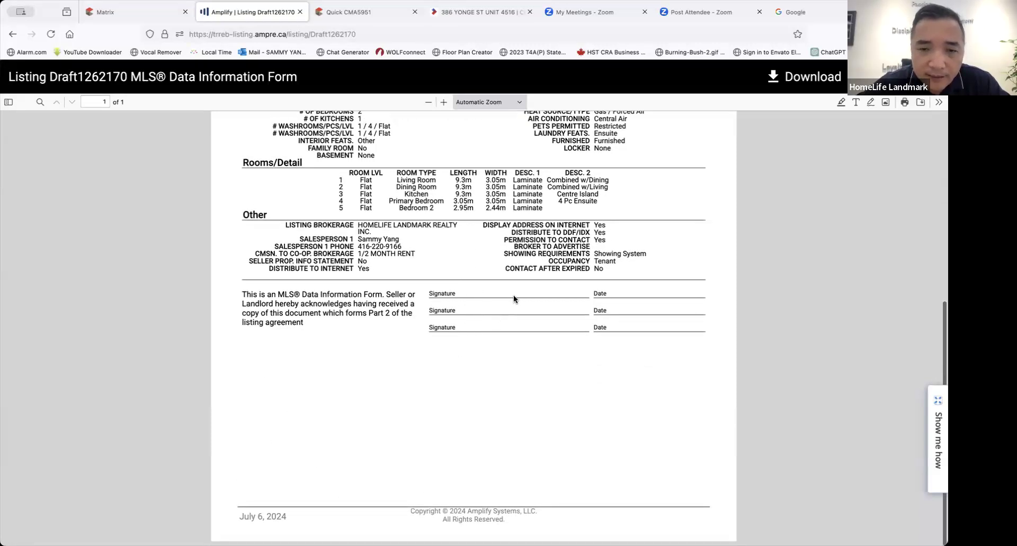
pyautogui.scroll(6, 506, 272)
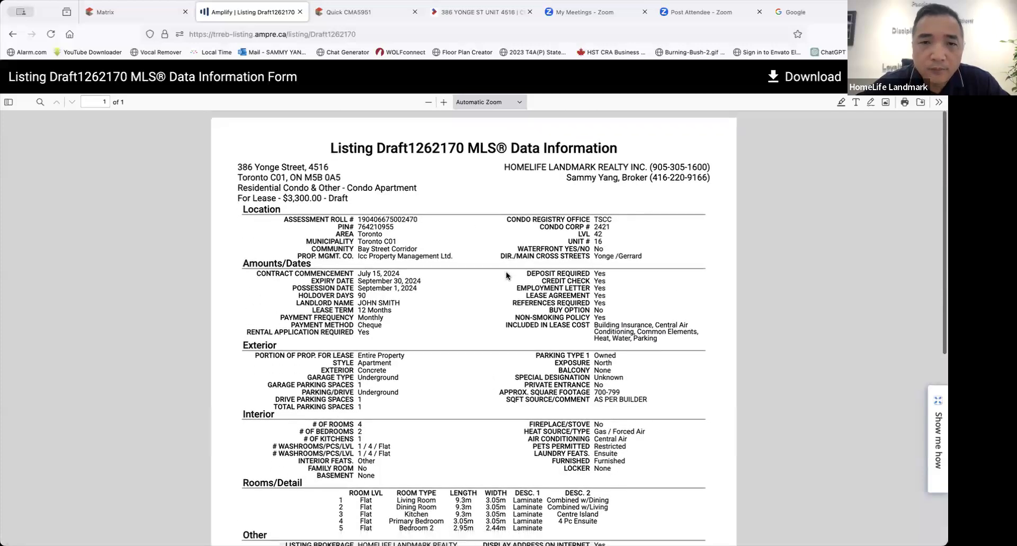
pyautogui.click(488, 14)
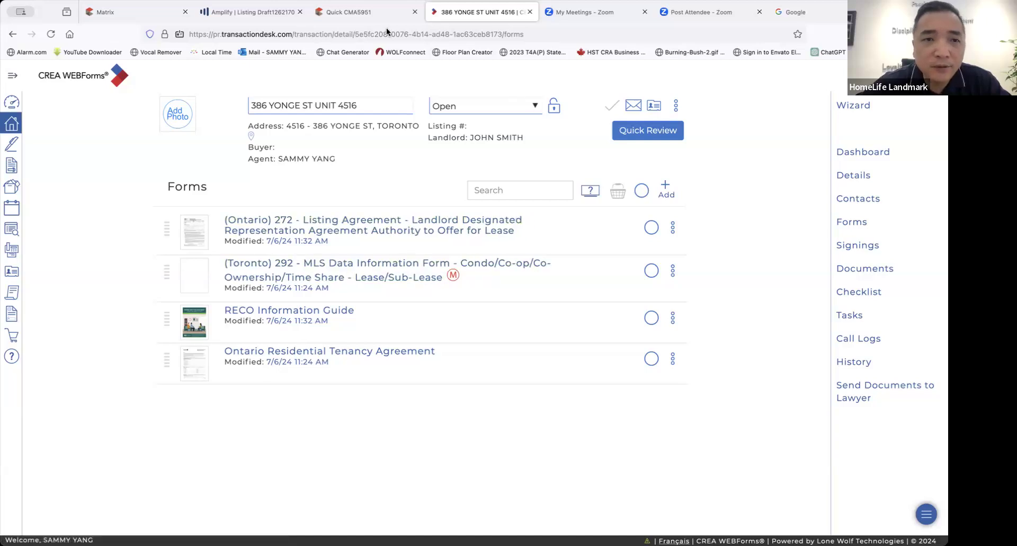
# - Go back to the Draft1262170 MLS Data Information Form preview in Amplify
pyautogui.click(273, 17)
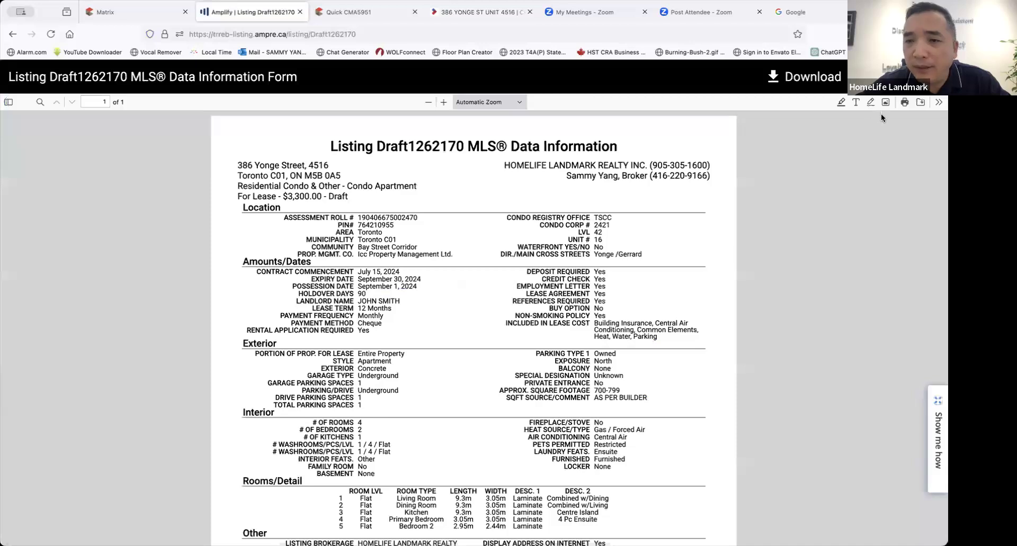
# - Review the data form preview, then tick the 272 Listing Agreement and RECO Information Guide for unit 4516
pyautogui.scroll(-3, 881, 115)
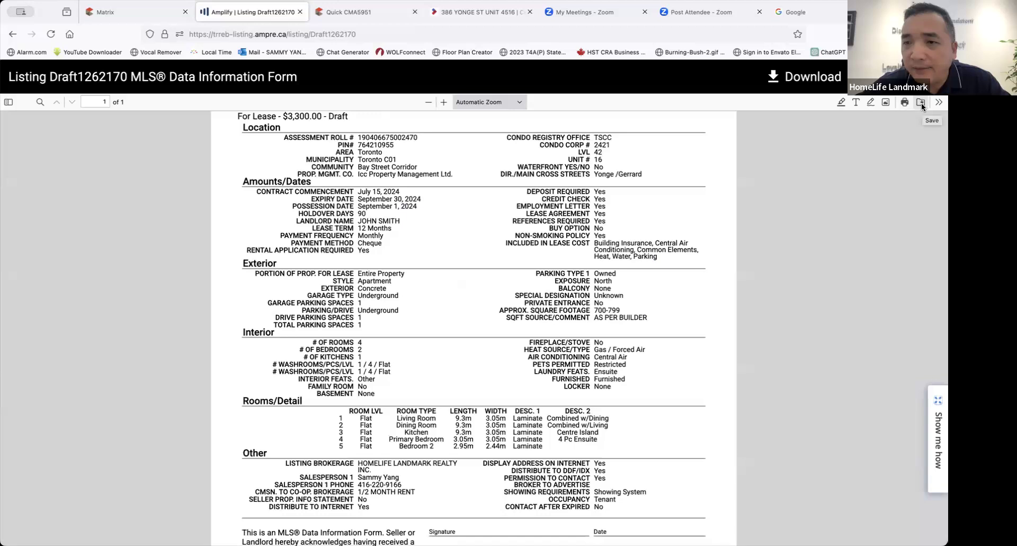
pyautogui.scroll(-6, 791, 254)
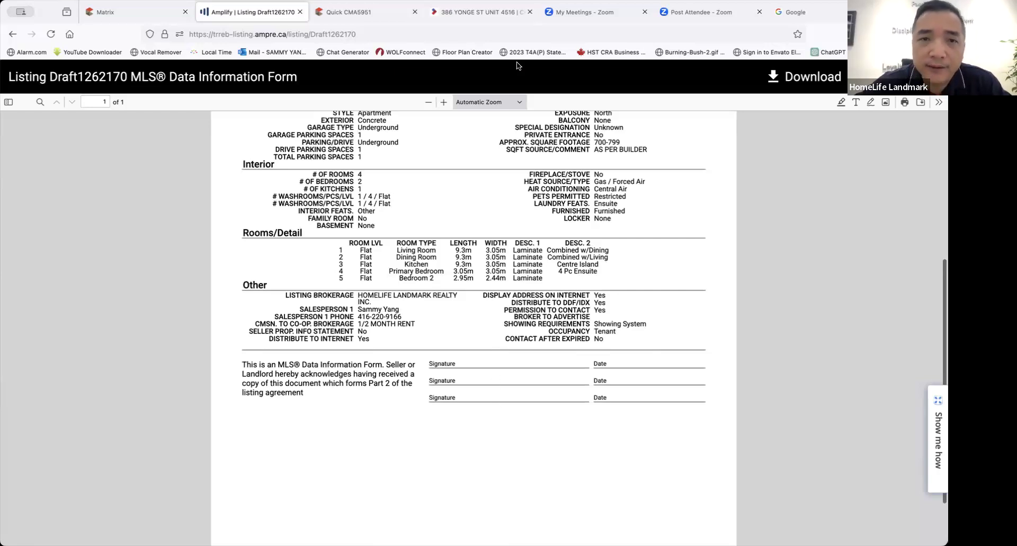
pyautogui.click(479, 17)
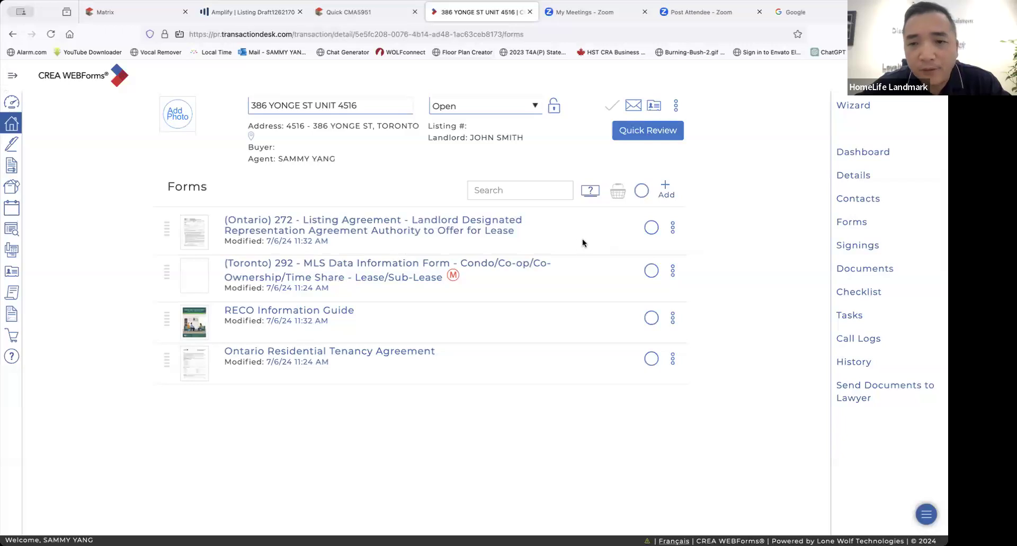
pyautogui.click(651, 227)
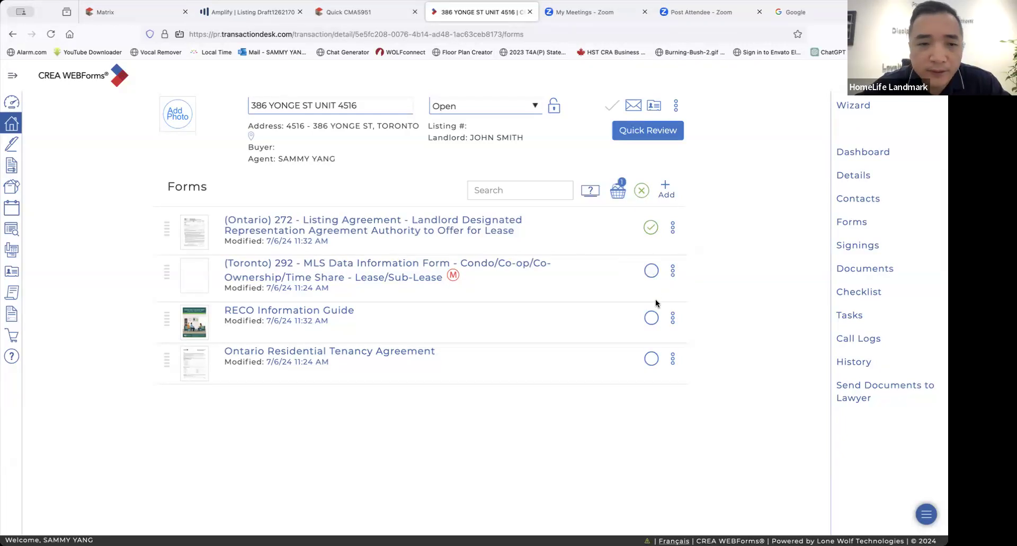
pyautogui.click(652, 318)
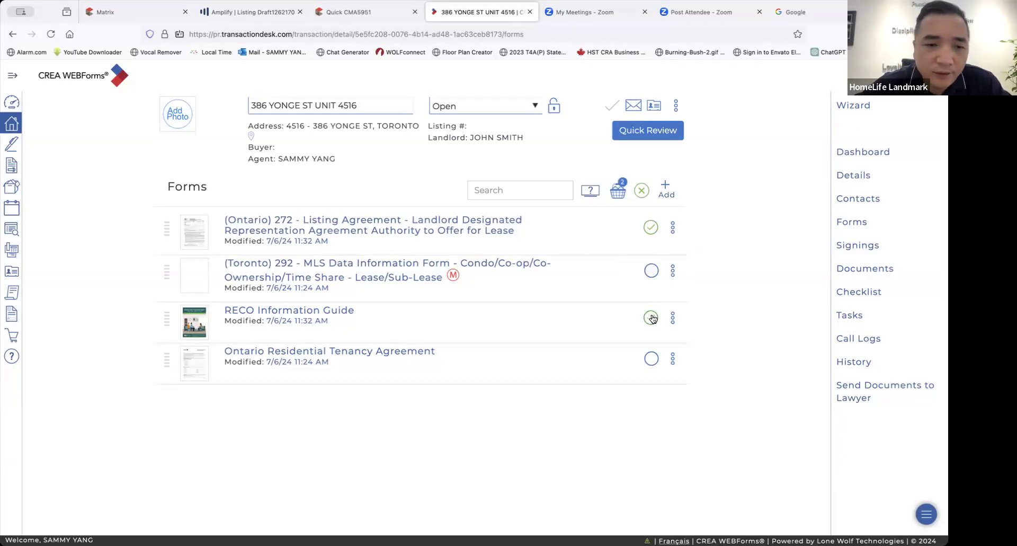